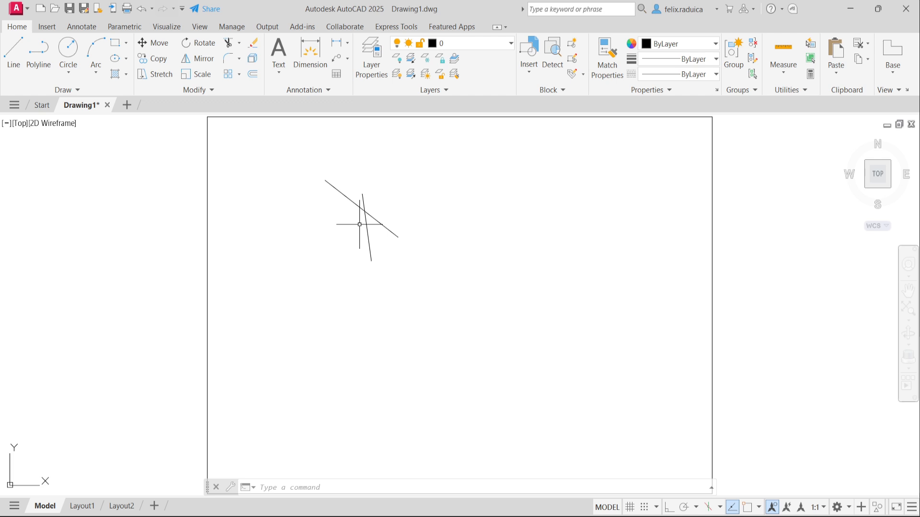
Step: Trim the steep line's upper end in Standard mode, using the long diagonal line as the cutting edge
key(Return)
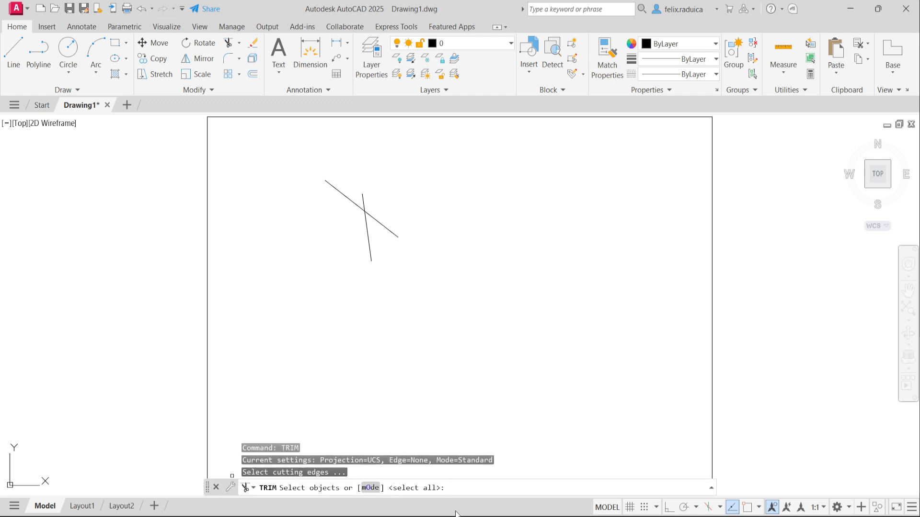
click(368, 488)
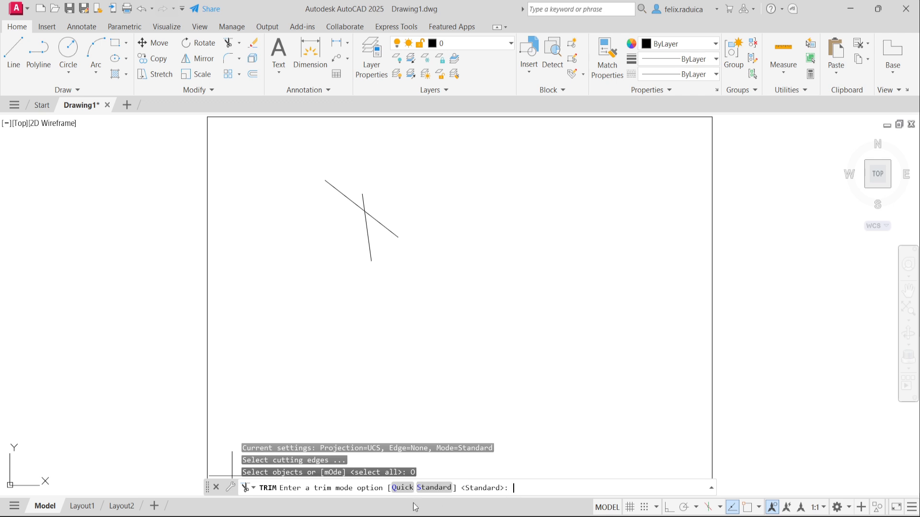
click(435, 488)
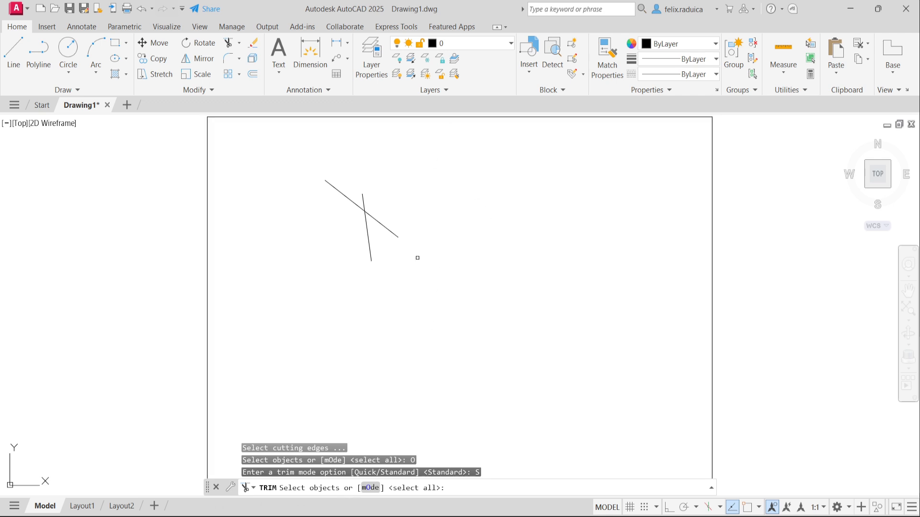
click(386, 231)
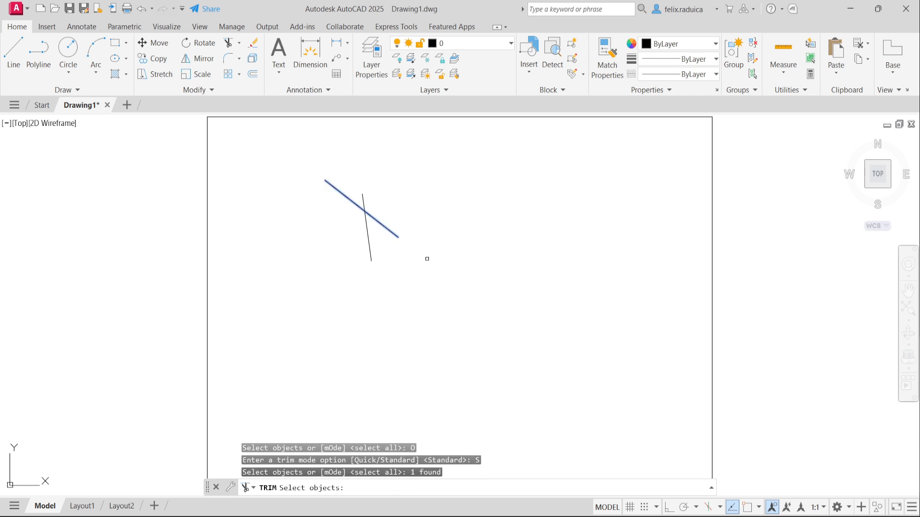
key(Return)
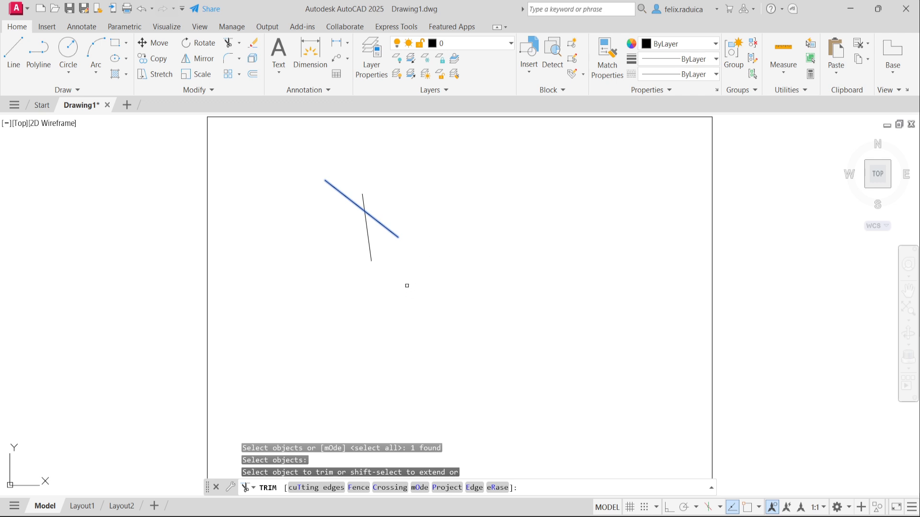
click(339, 192)
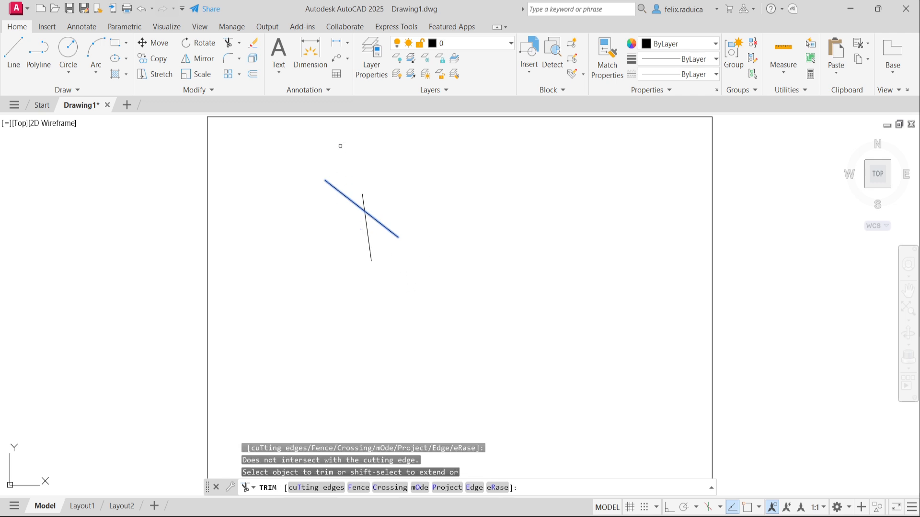
click(336, 188)
click(364, 197)
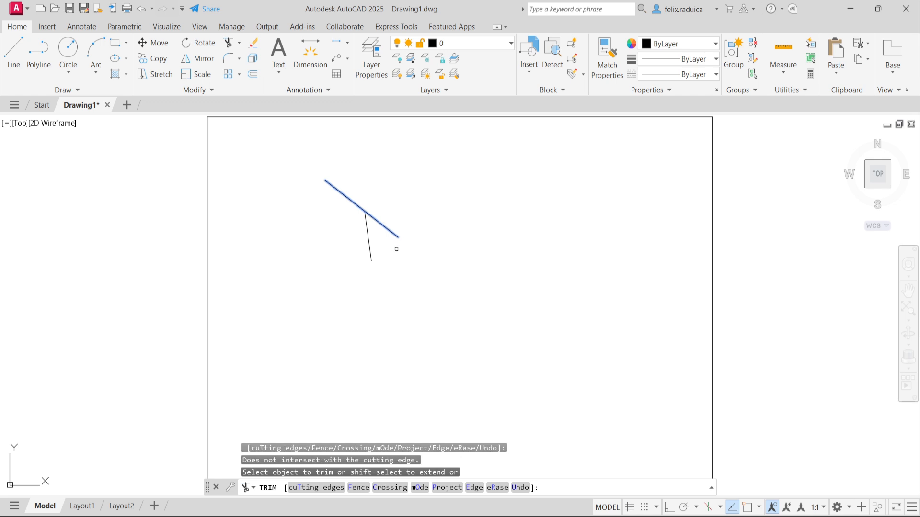
key(Return)
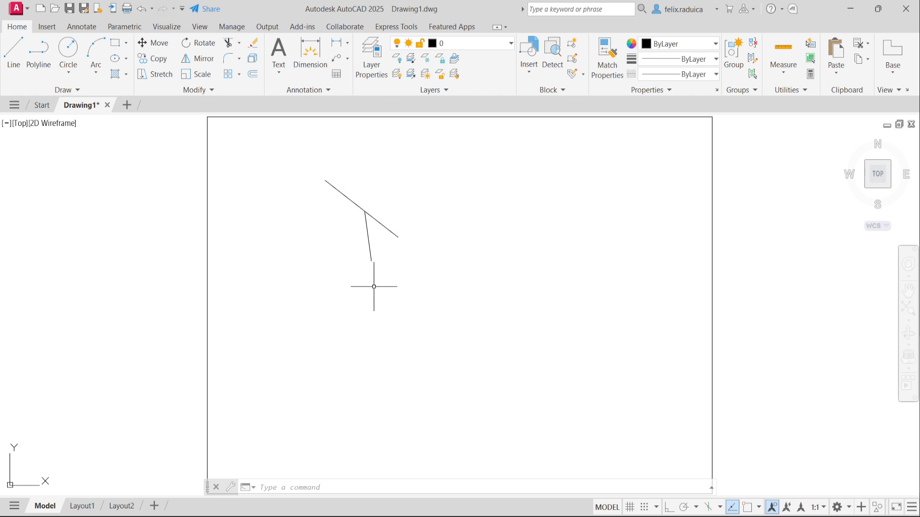
Step: Trim the diagonal line's lower portion beyond its junction with the steep line, using Quick trim mode
text(tr)
key(Return)
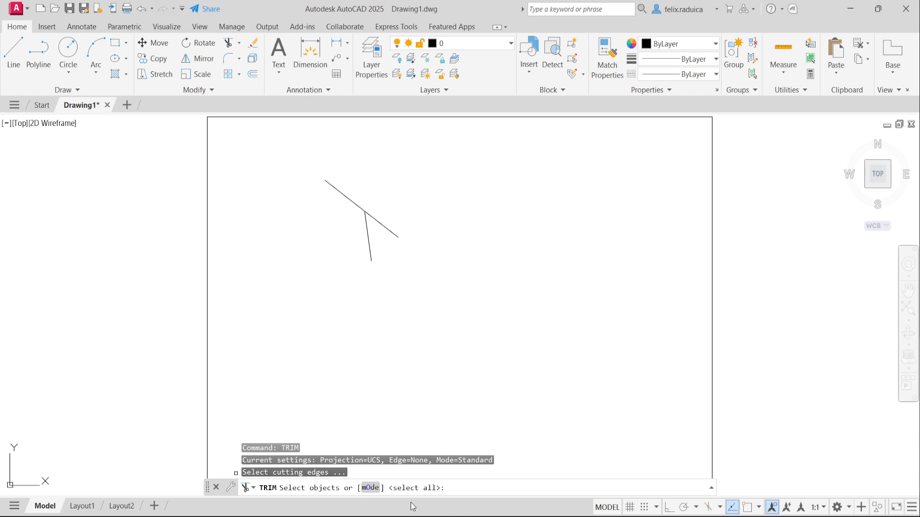
click(372, 488)
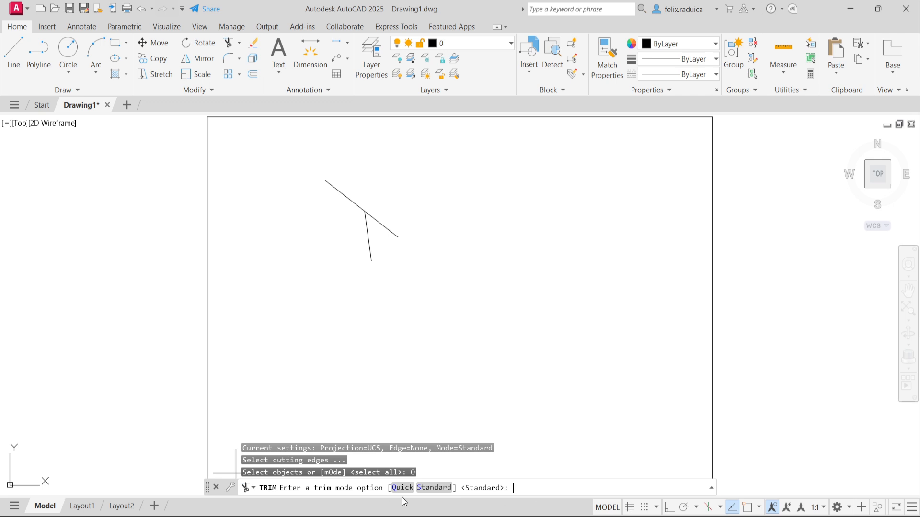
click(402, 487)
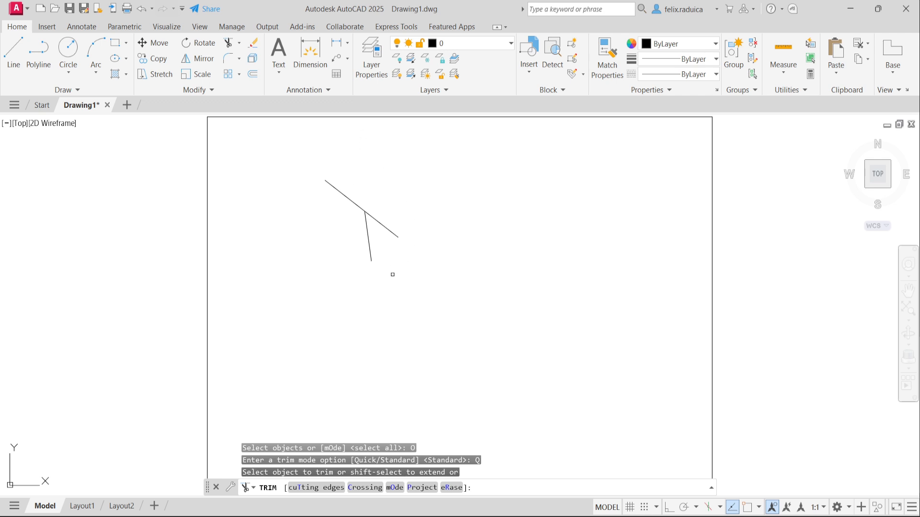
click(375, 220)
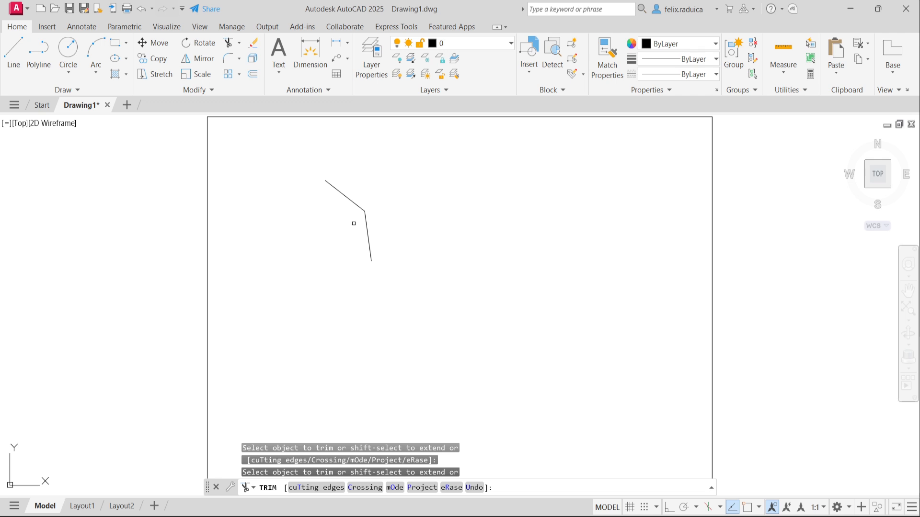
key(Return)
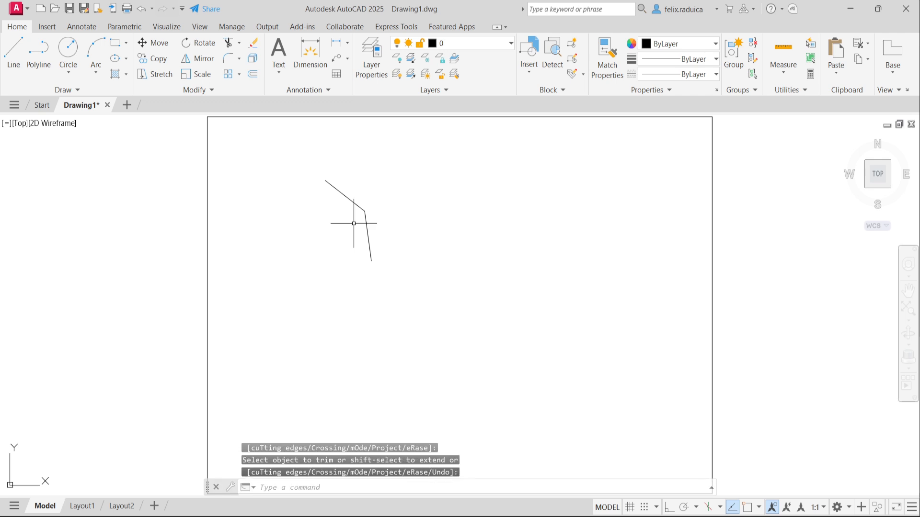
Step: Remove the remaining diagonal line segment with the Trim command
text(TRIM)
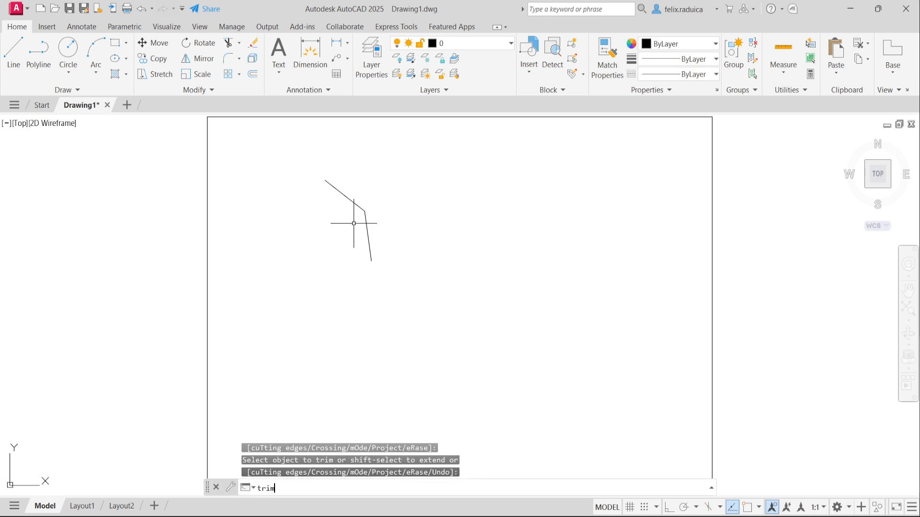
key(Return)
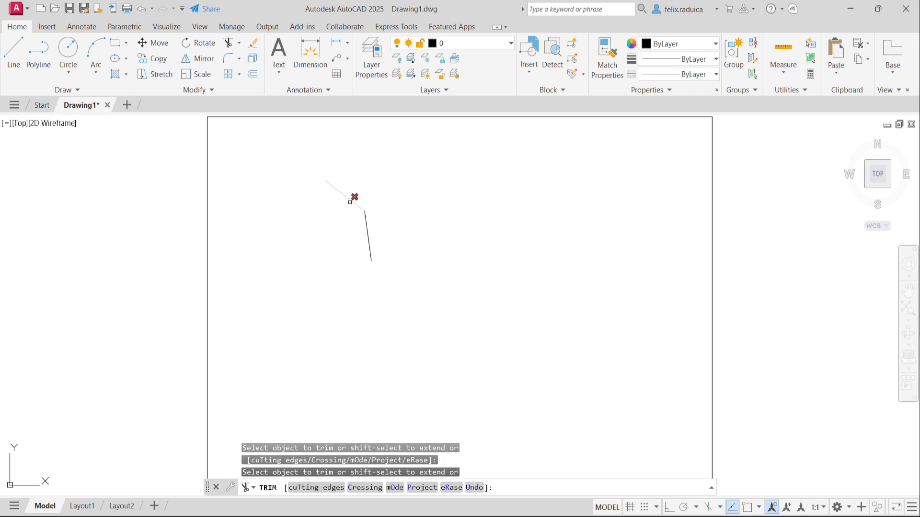
click(351, 202)
key(Escape)
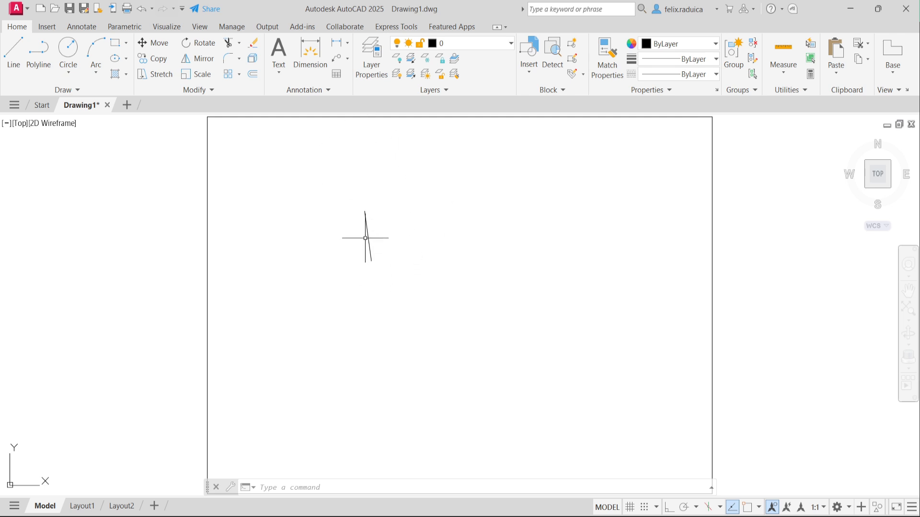
Step: Extend both ends of the steep line to the rectangle's upper and lower edges in Quick mode, and undo the extension
text(EXtend)
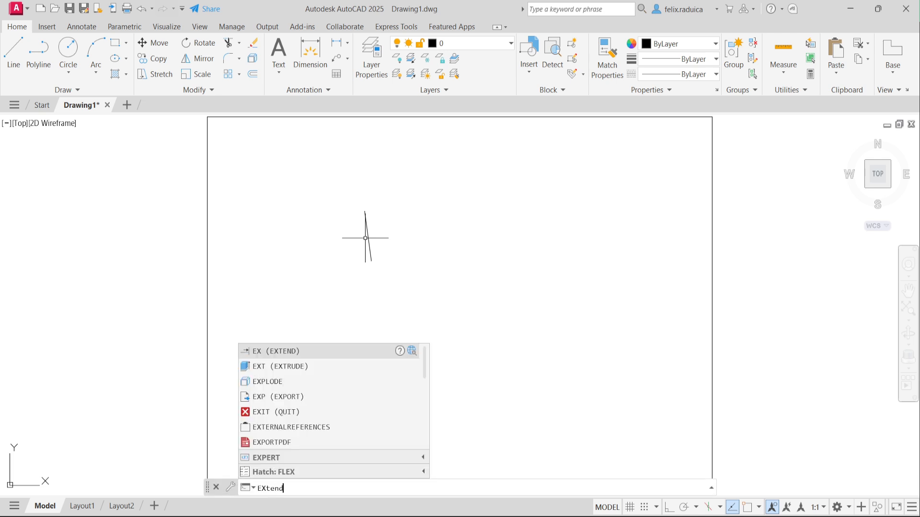
key(Return)
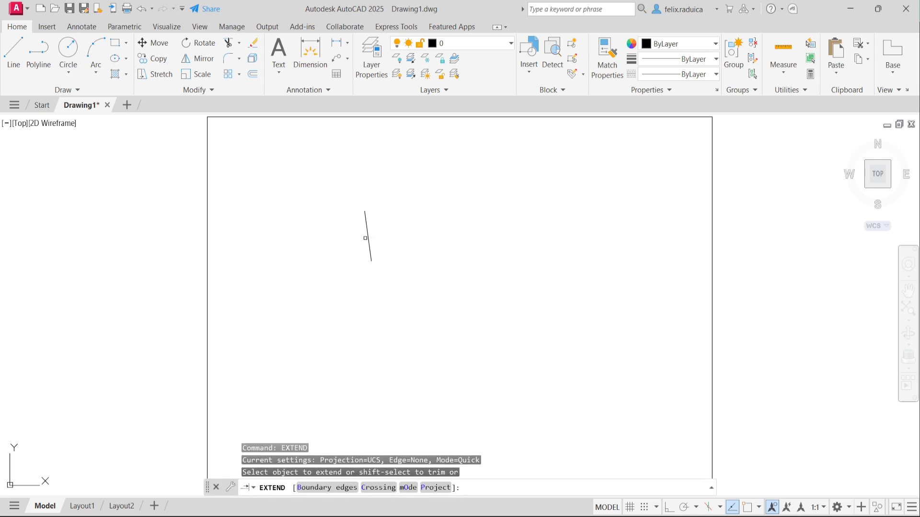
click(365, 238)
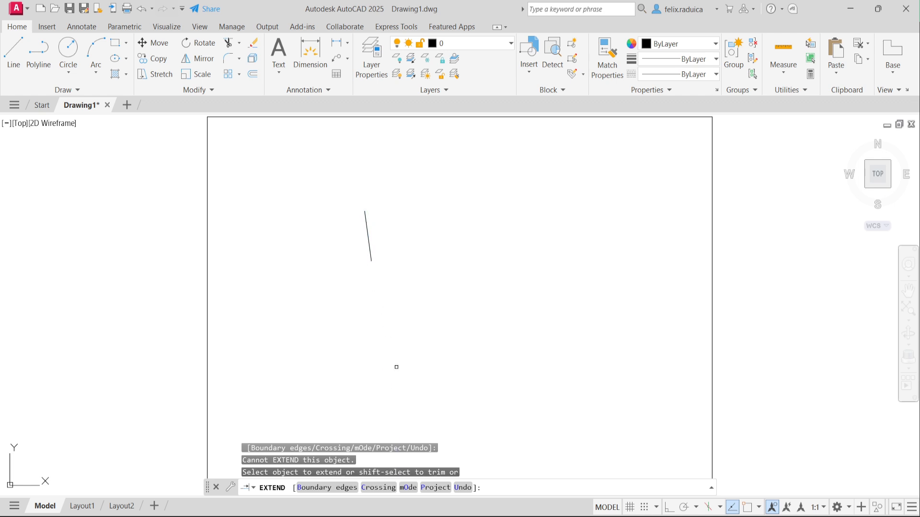
scroll(354, 367, down, 4)
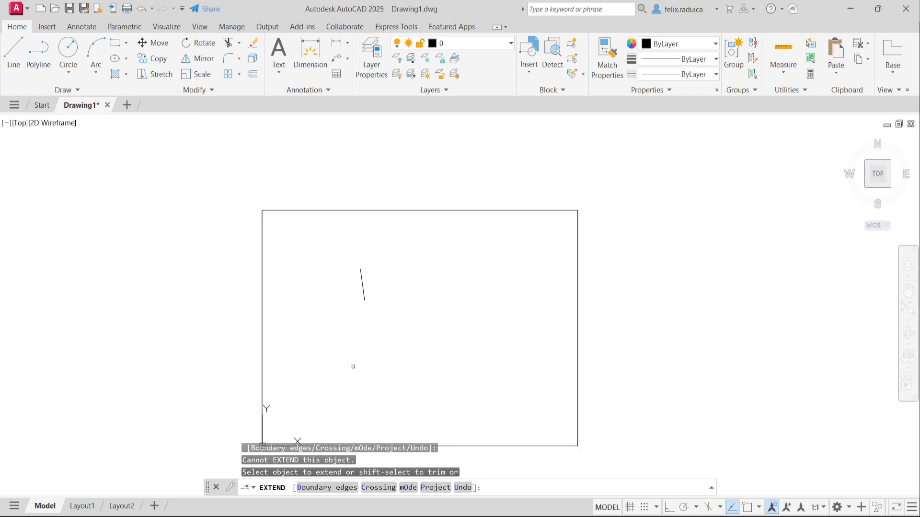
scroll(386, 318, up, 4)
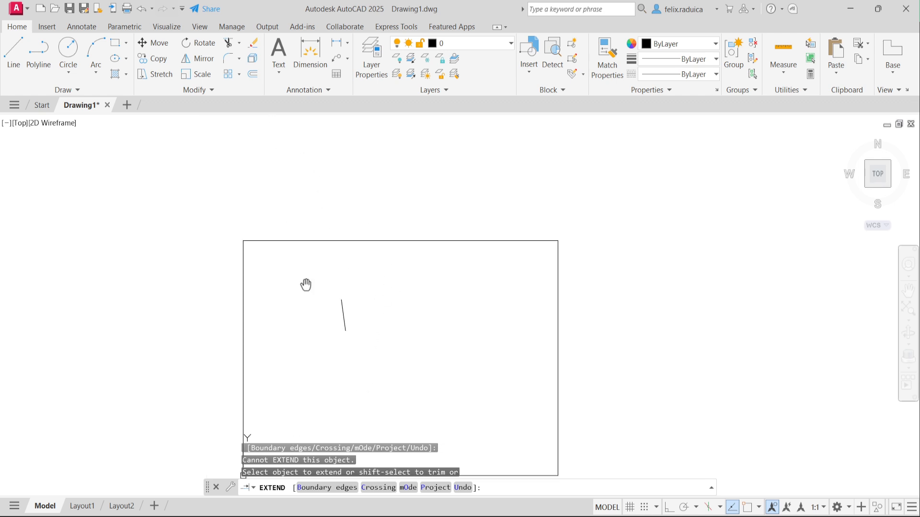
middle_click(318, 312)
middle_click(319, 312)
click(335, 117)
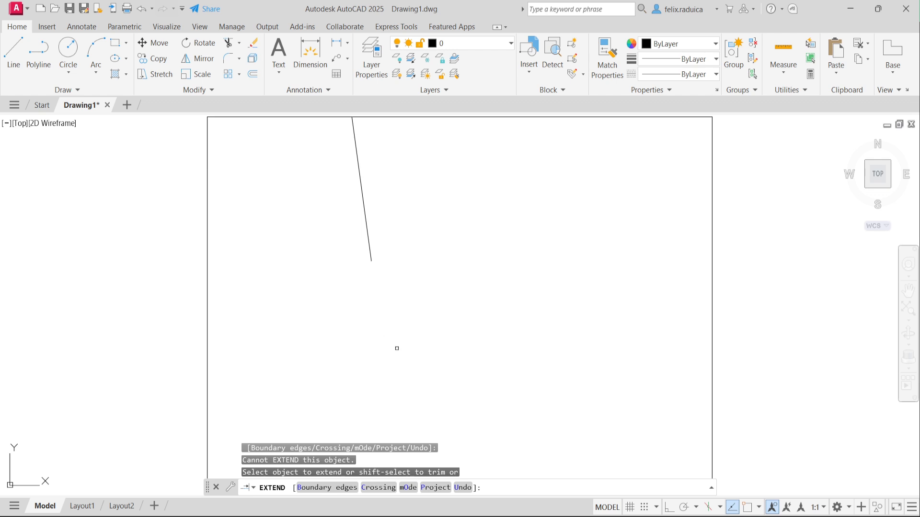
click(369, 259)
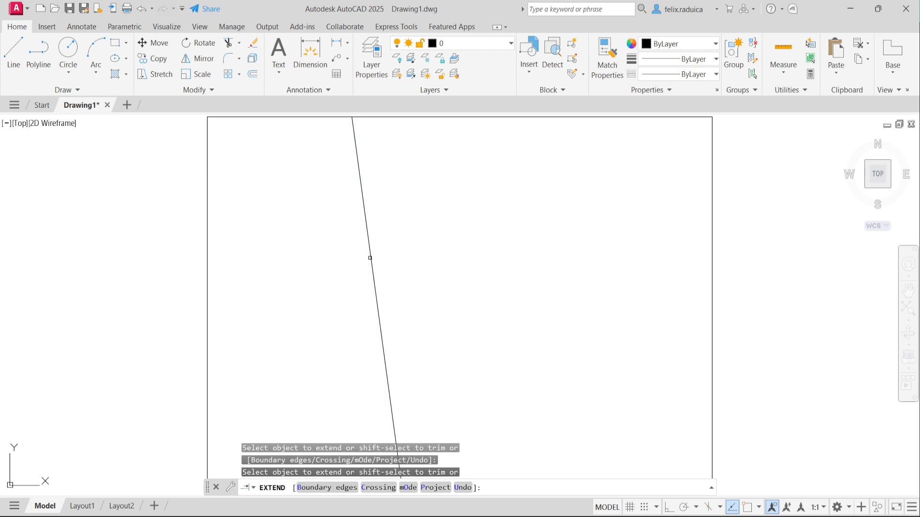
click(397, 440)
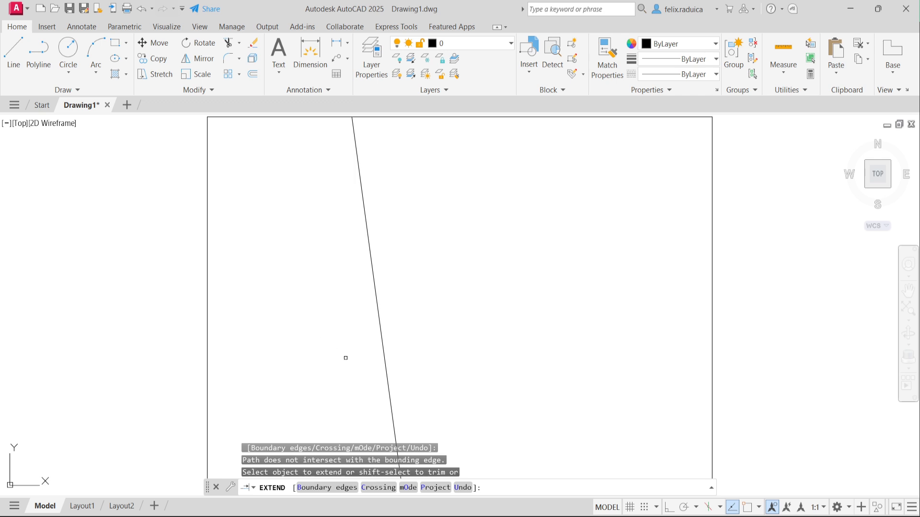
key(Return)
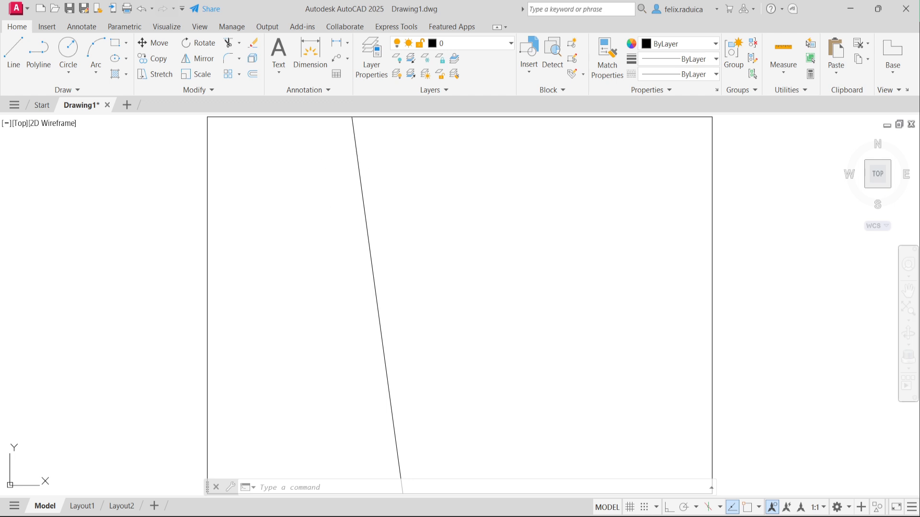
key(ctrl+z)
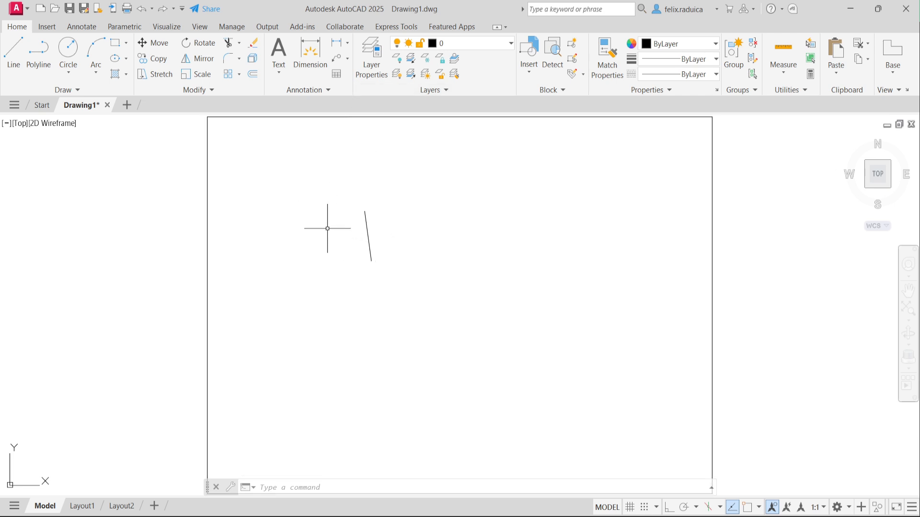
key(Escape)
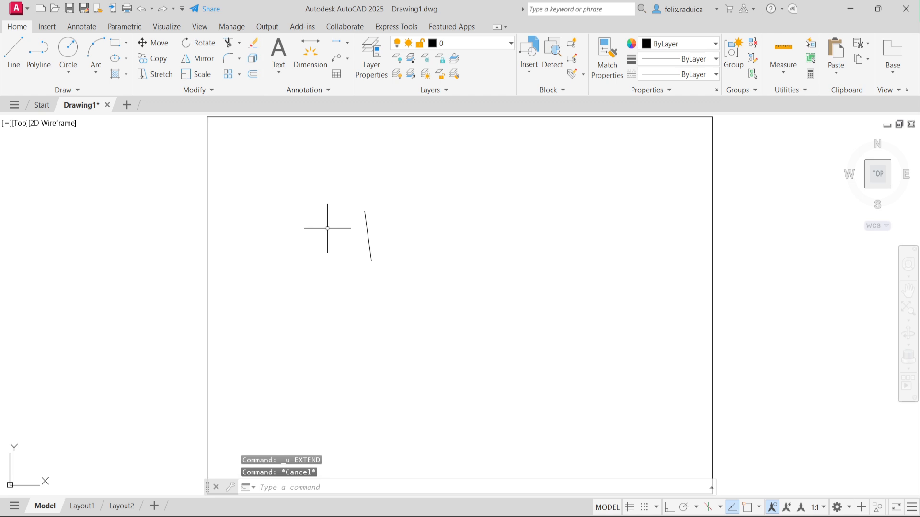
Step: Extend the steep line's upper end to the rectangle, with the rectangle picked as the boundary edge
text(EXtend)
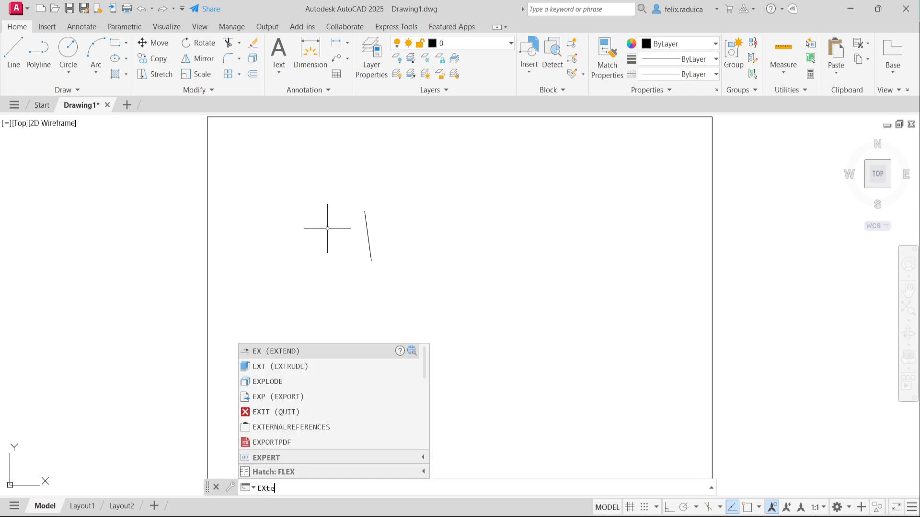
key(Return)
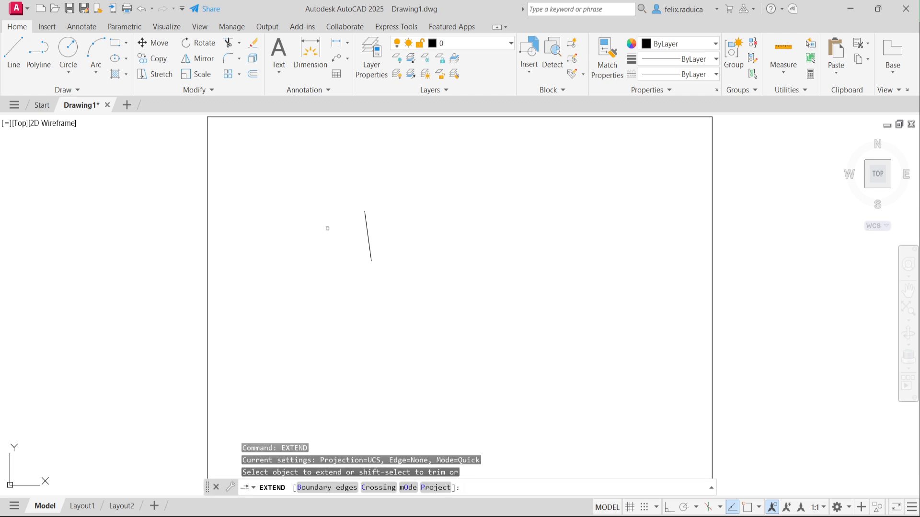
click(366, 219)
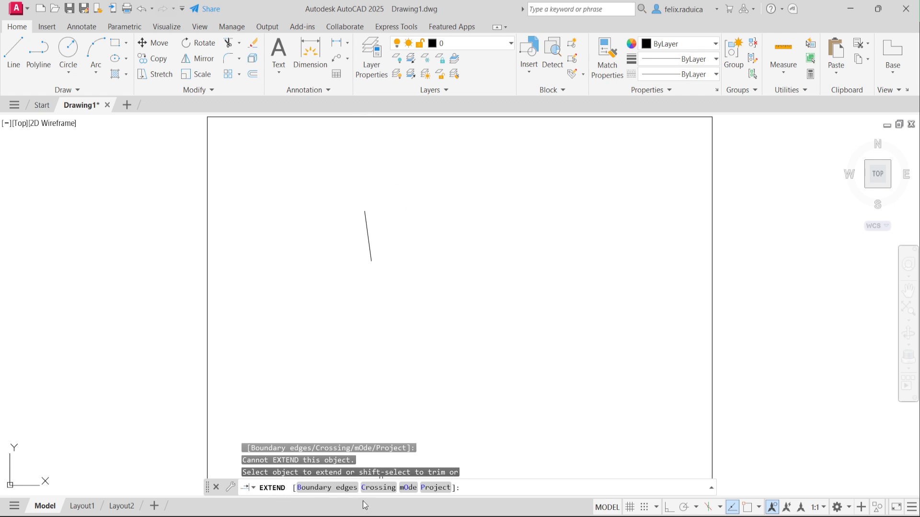
click(337, 488)
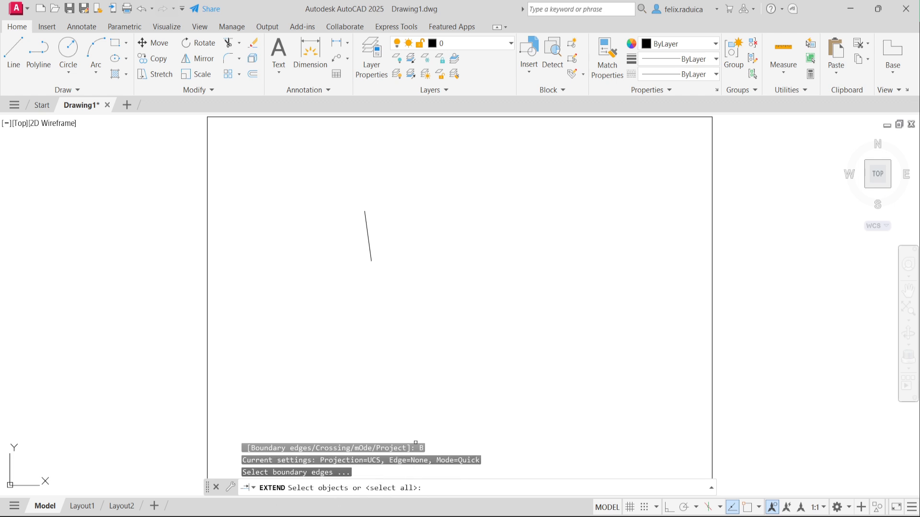
click(314, 117)
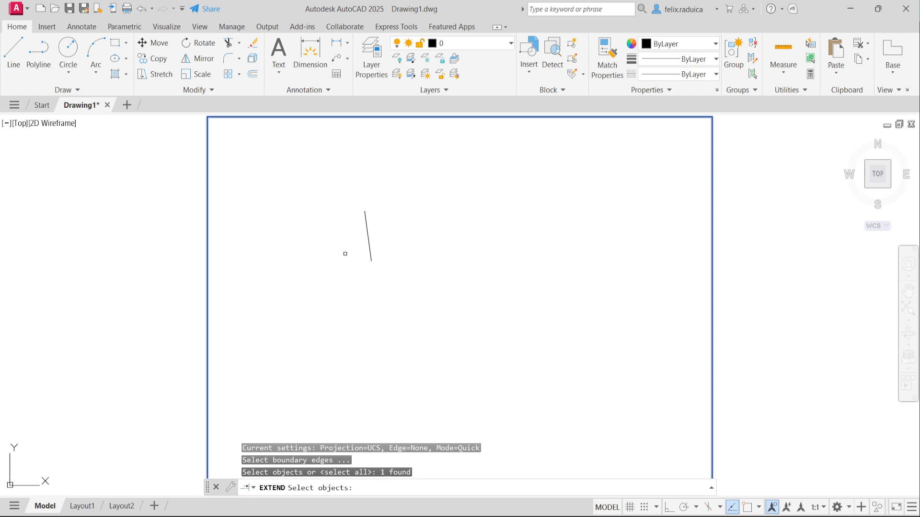
key(Return)
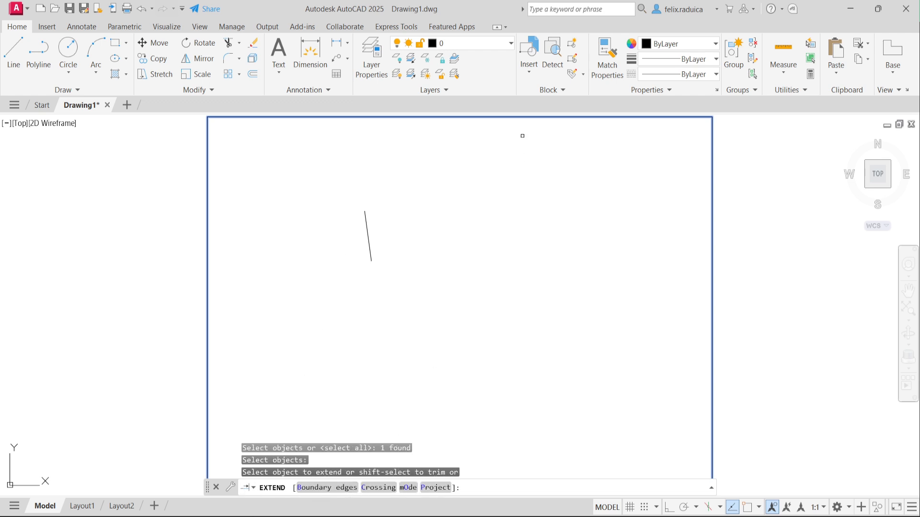
click(501, 117)
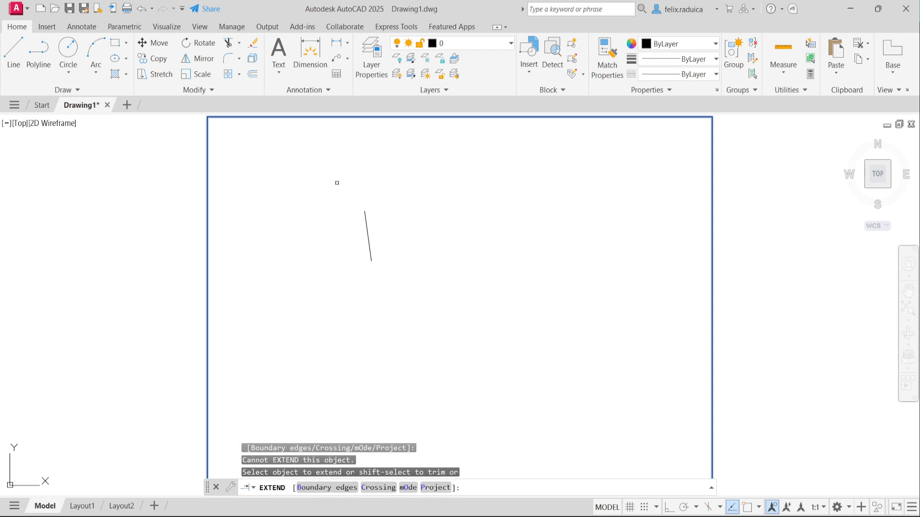
click(367, 219)
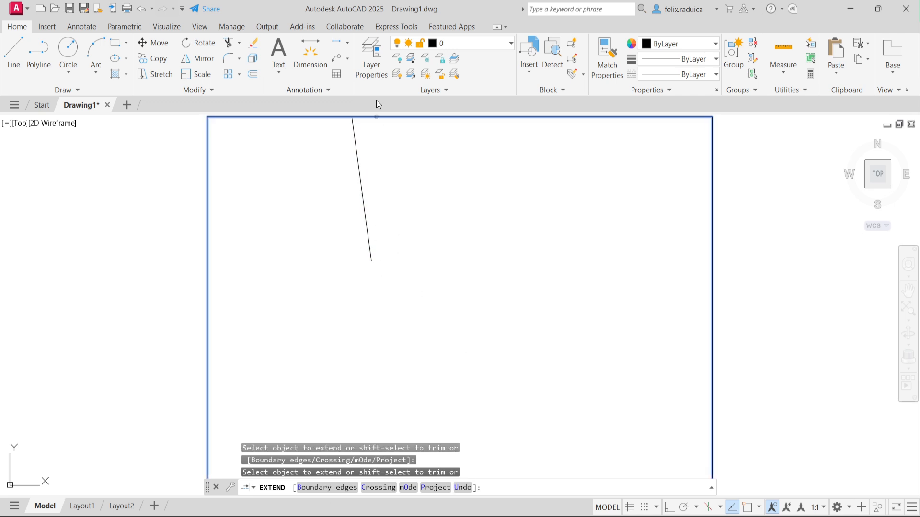
Step: Extend the steep line's lower end to the large rectangle's lower edge and finish the Extend command
click(349, 118)
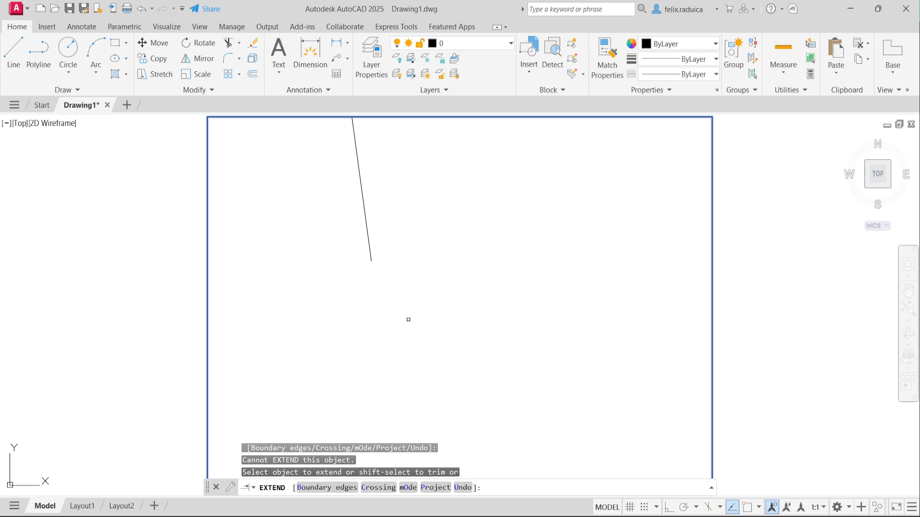
click(371, 257)
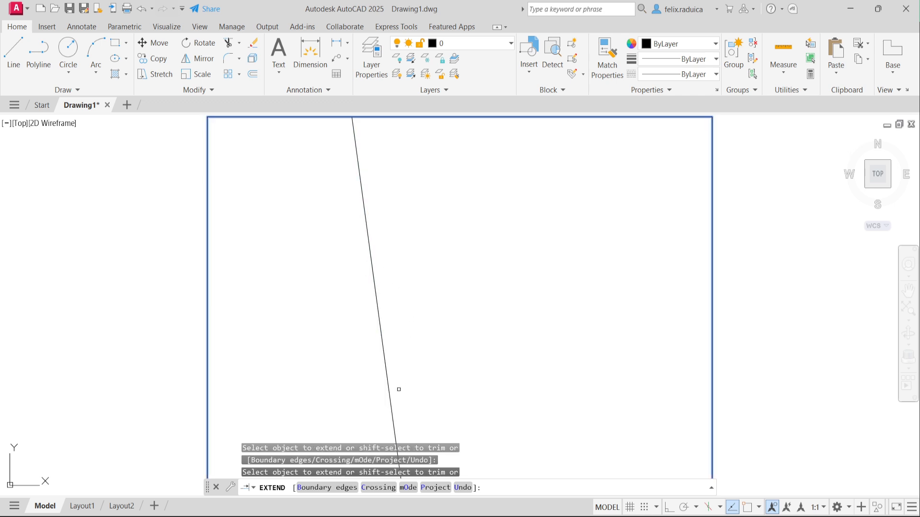
click(397, 424)
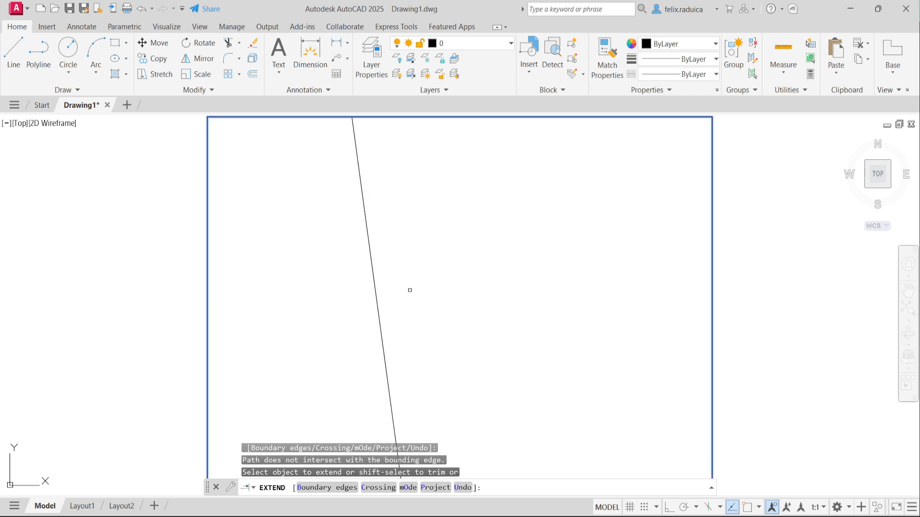
key(Return)
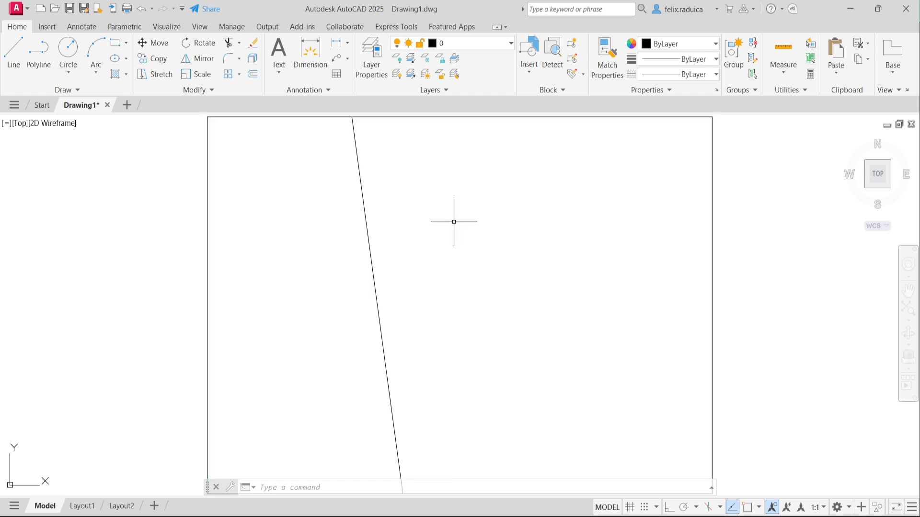
Step: Draw an 80 by 30 rectangle inside the large rectangle, just right of the steep line's upper half
text(rec)
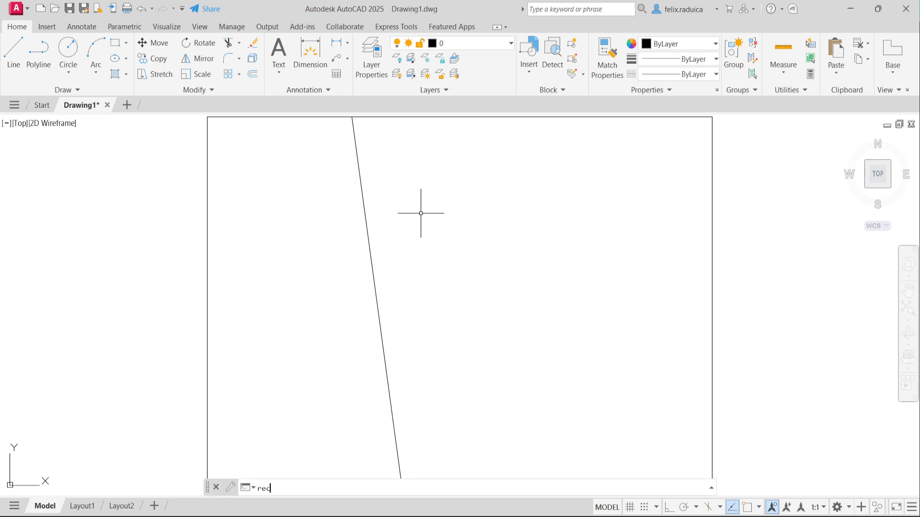
key(Return)
click(395, 221)
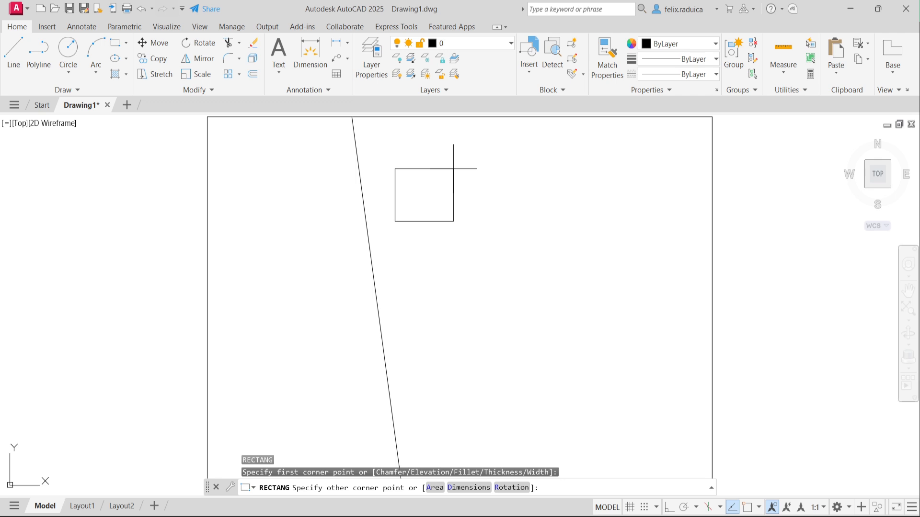
text(@80,30)
key(Return)
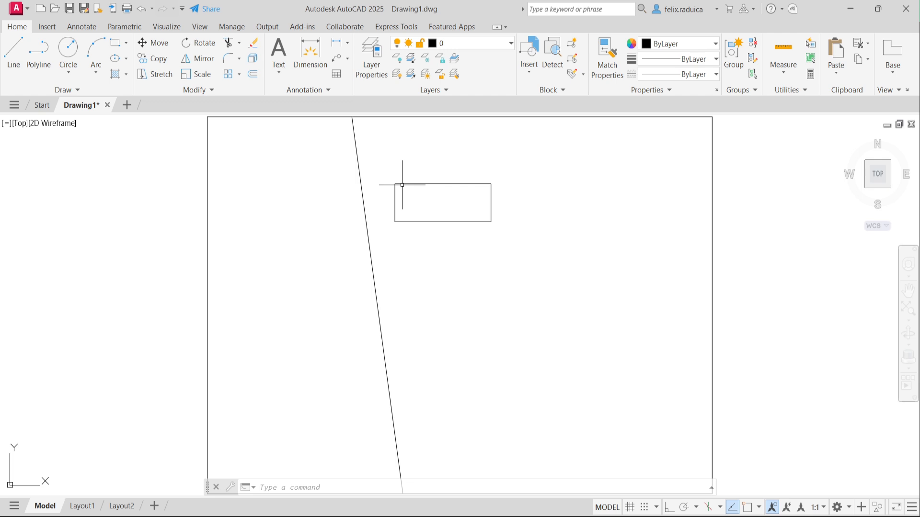
Step: Chamfer the small rectangle's upper-left corner by the Angle method, with length 5 and angle 45
text(chamfer)
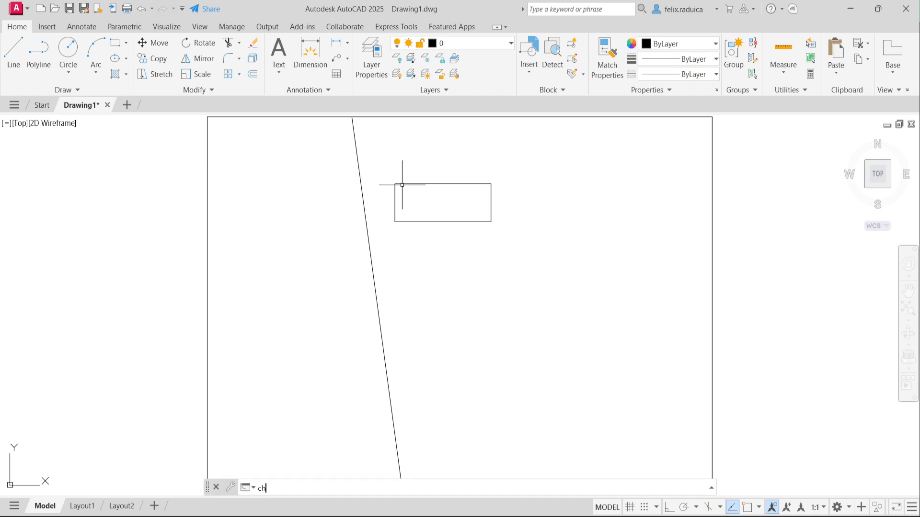
key(Return)
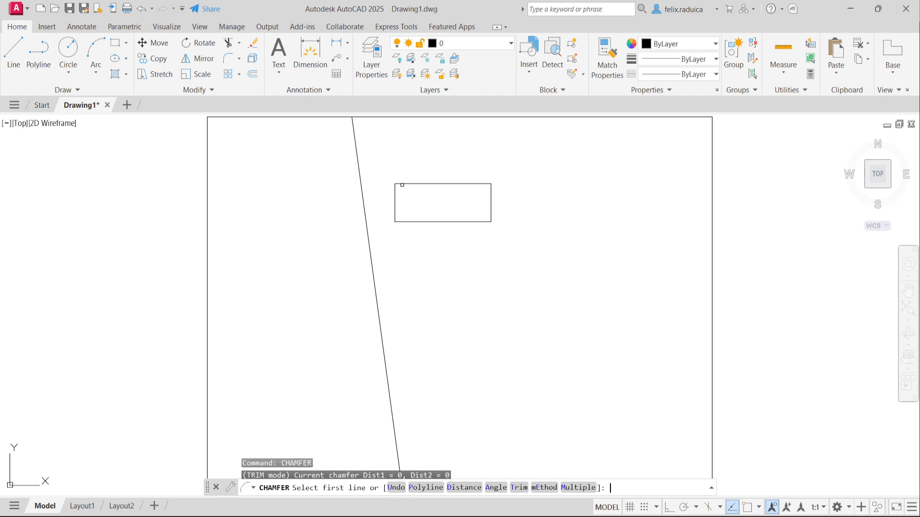
text(a)
key(Return)
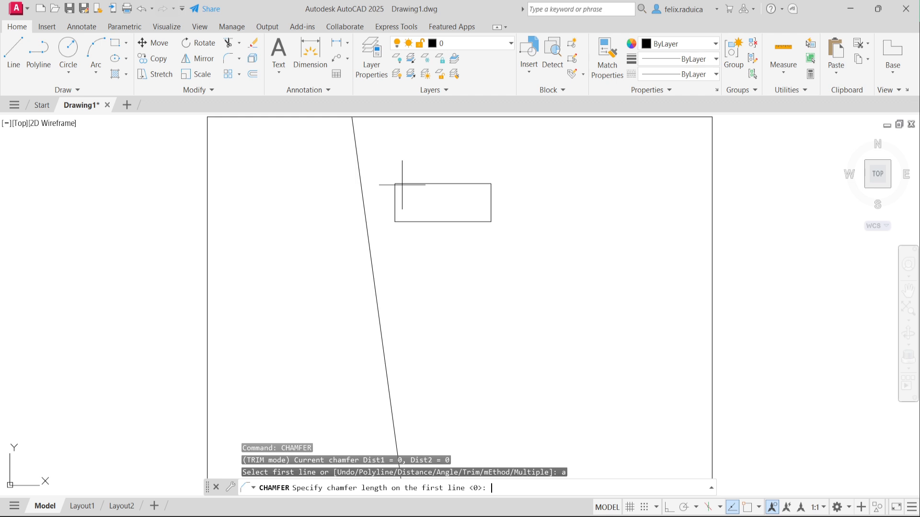
text(5)
key(Return)
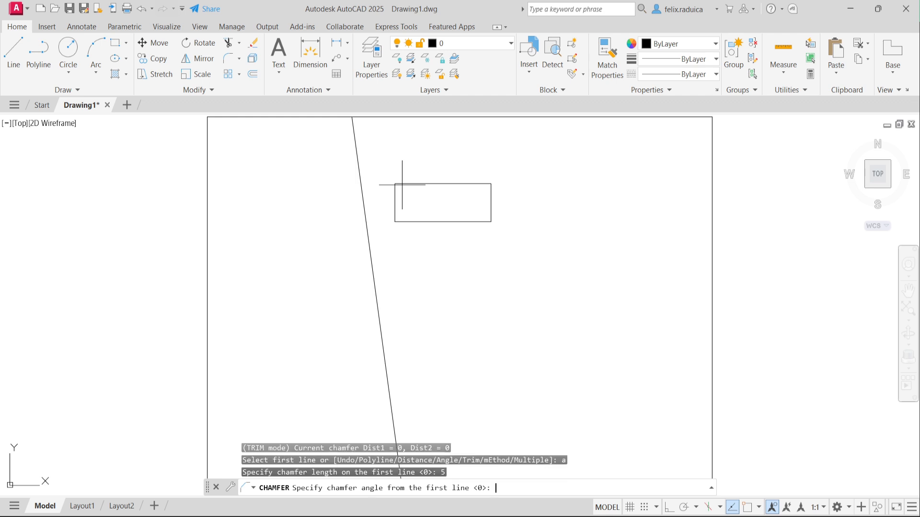
text(45)
key(Return)
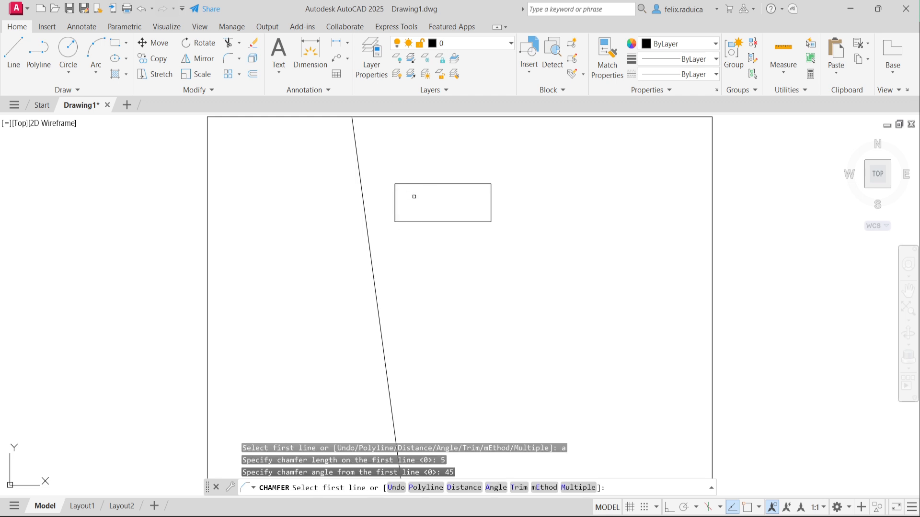
click(395, 192)
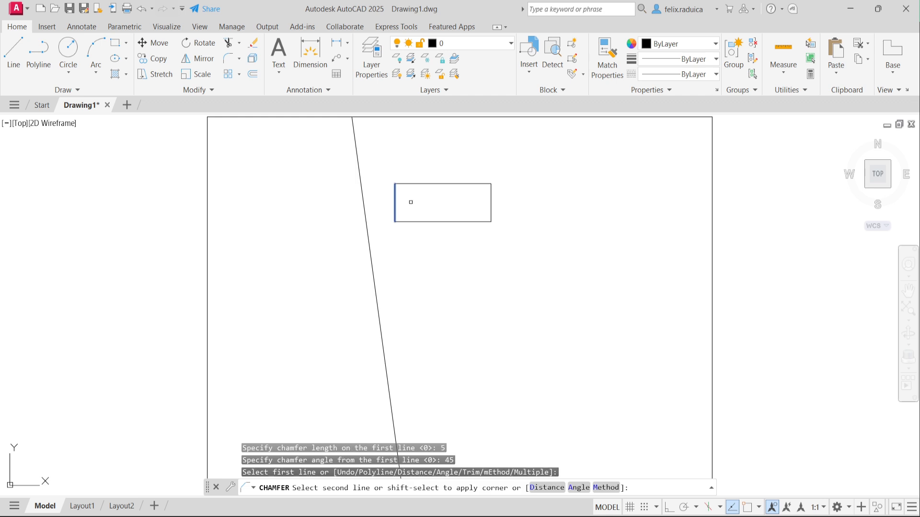
click(412, 184)
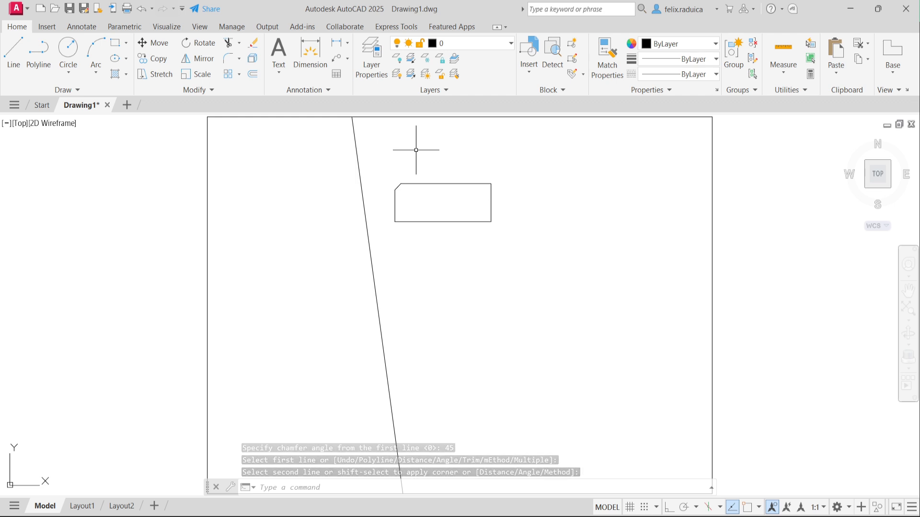
key(ctrl+z)
key(Escape)
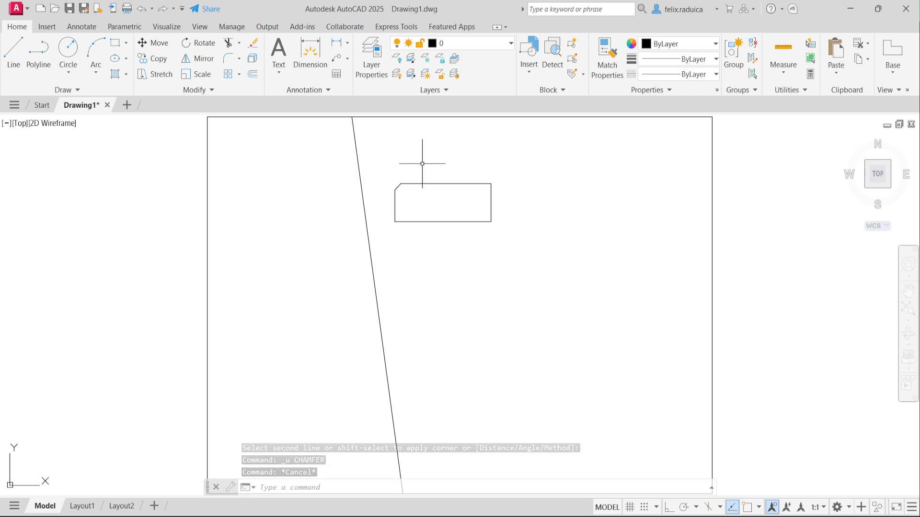
Step: Chamfer the small rectangle's upper-right corner by the Distance method, with 10 along the top edge and 2 along the right edge
text(cha)
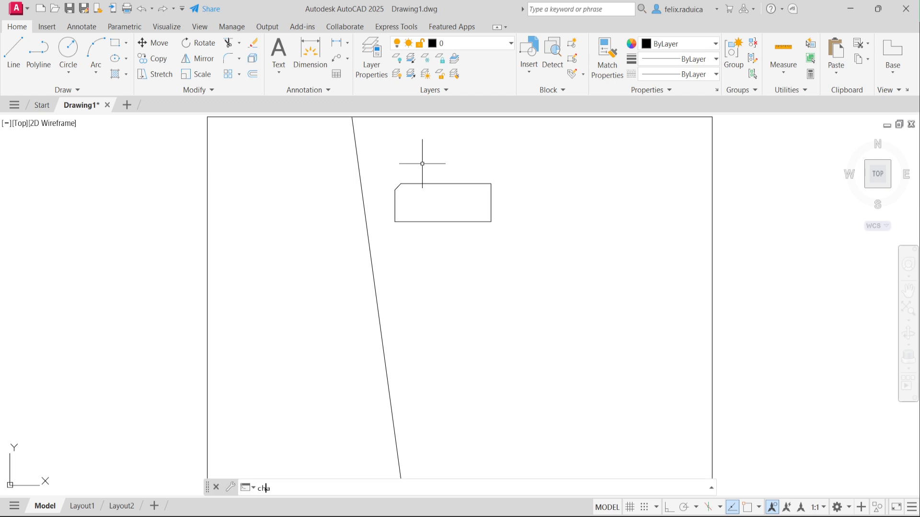
key(Return)
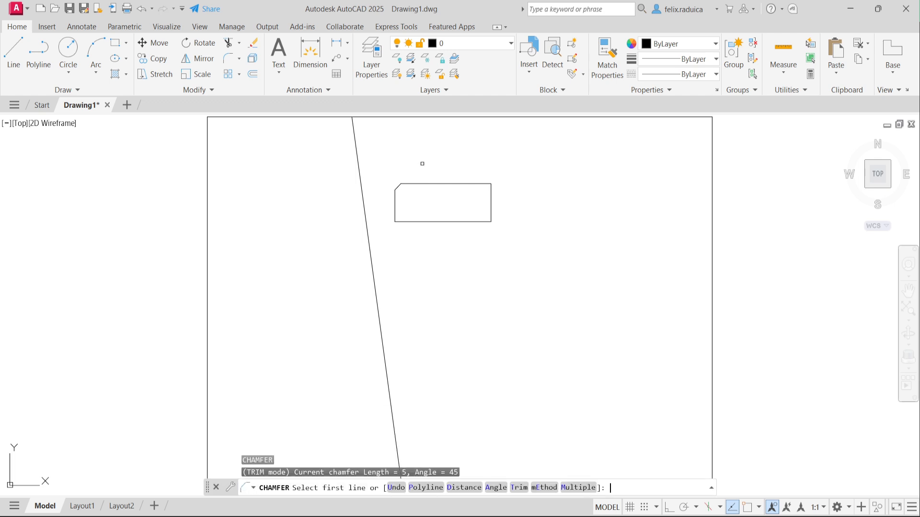
text(d)
key(Return)
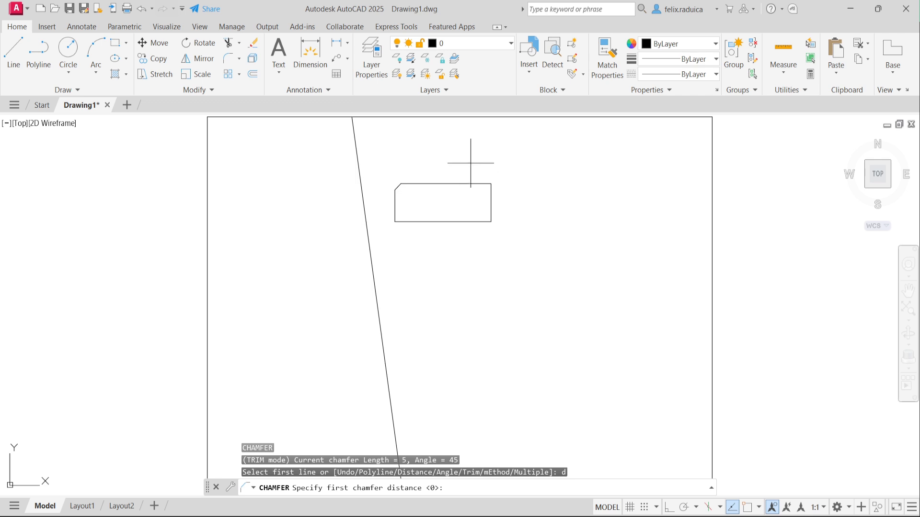
text(10)
key(Return)
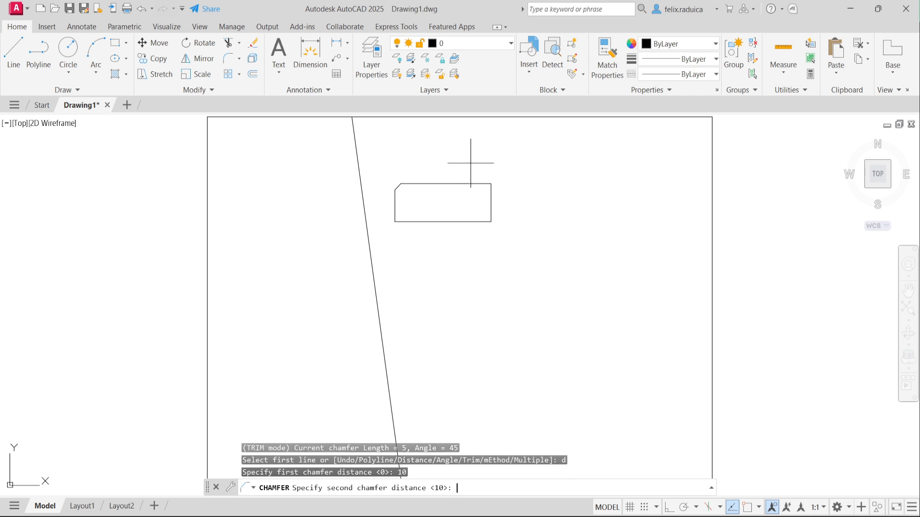
text(2)
key(Return)
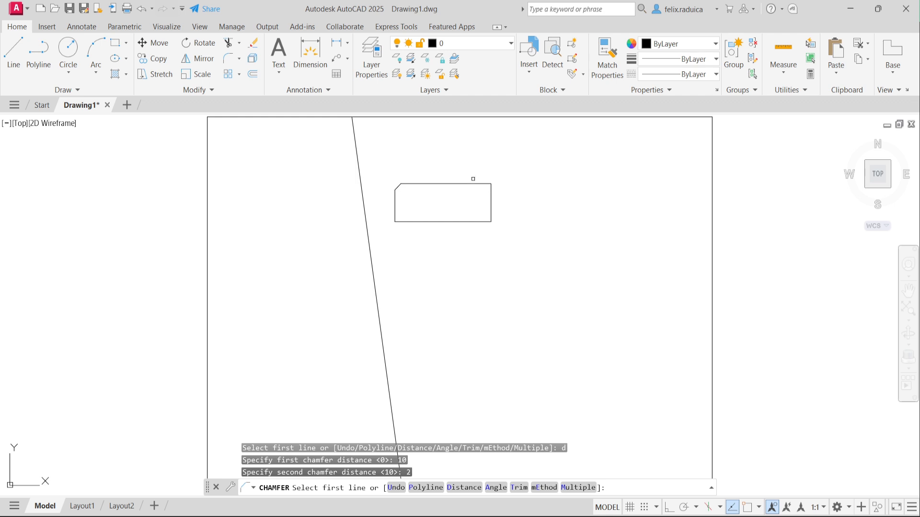
click(476, 183)
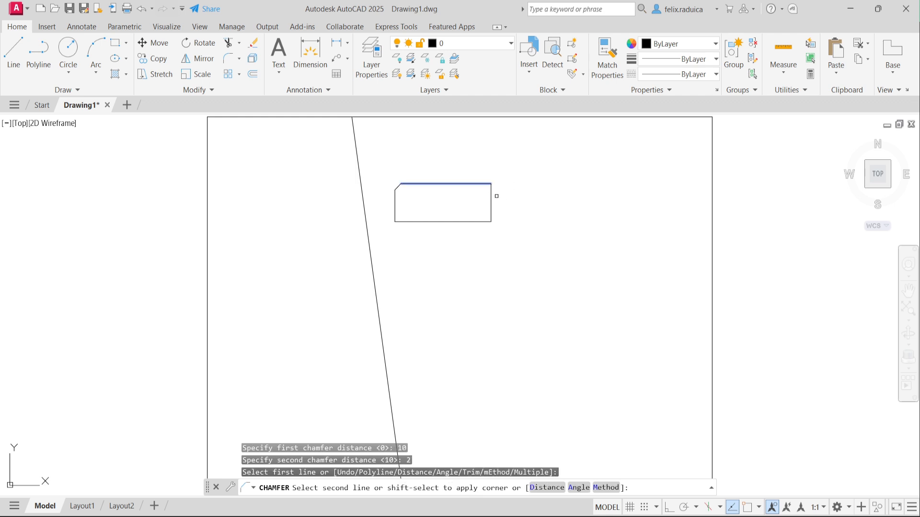
click(492, 195)
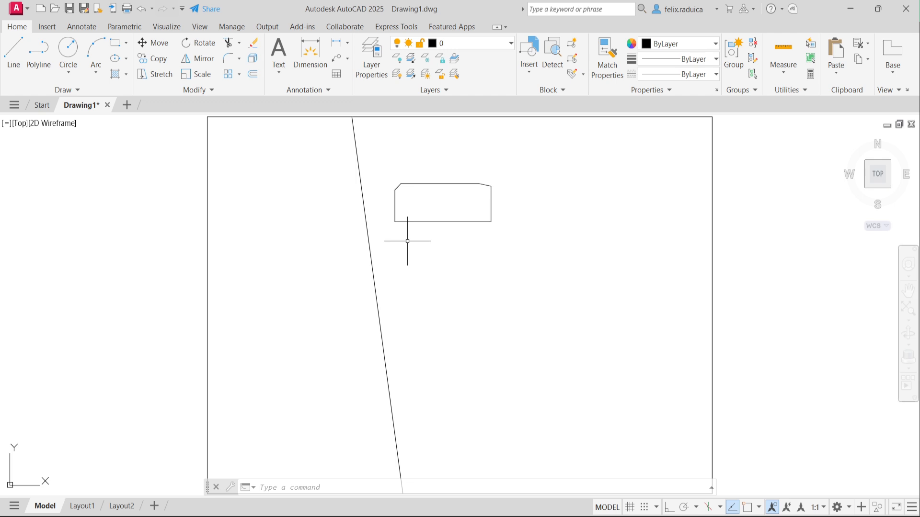
Step: Fillet the small rectangle's lower-left corner with a radius of 10
text(fillet)
key(Return)
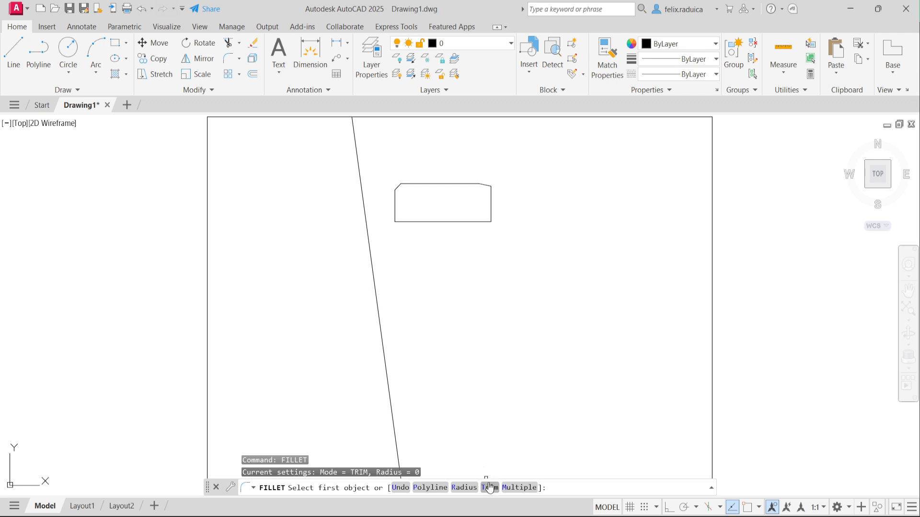
text(r)
key(Return)
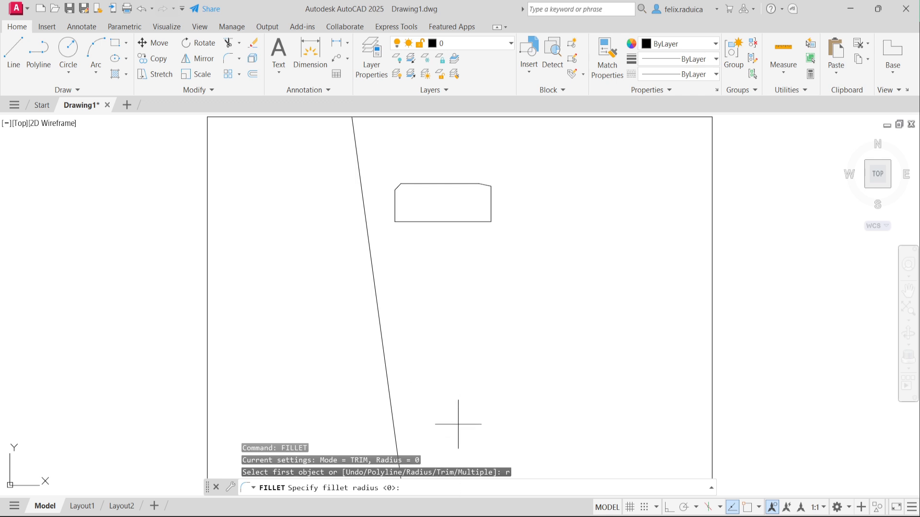
text(10)
key(Return)
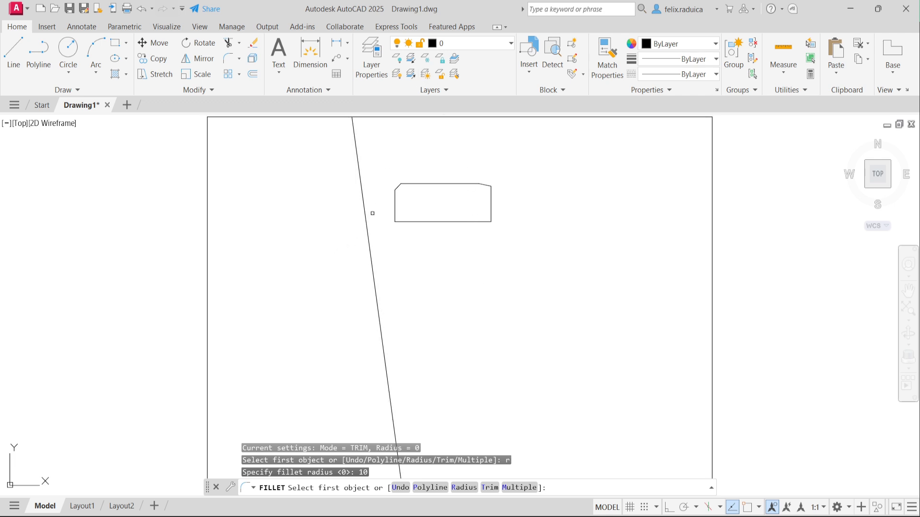
click(394, 212)
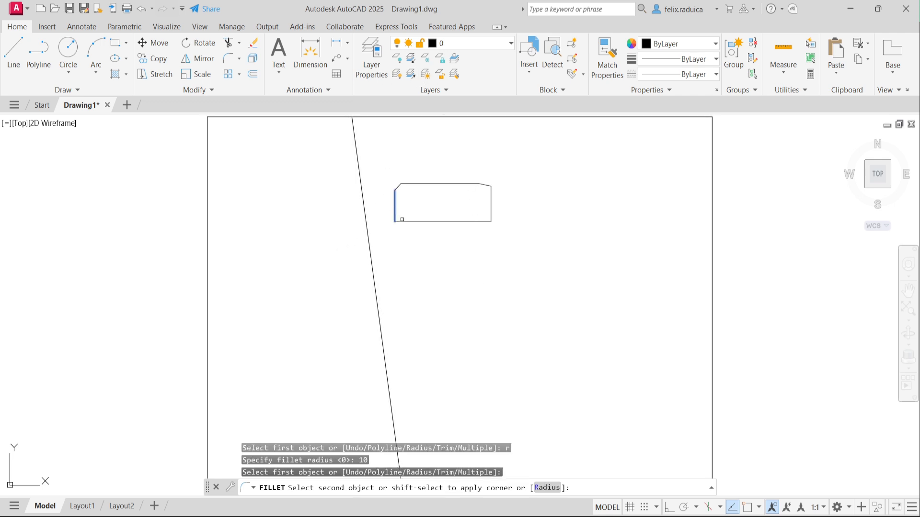
click(402, 222)
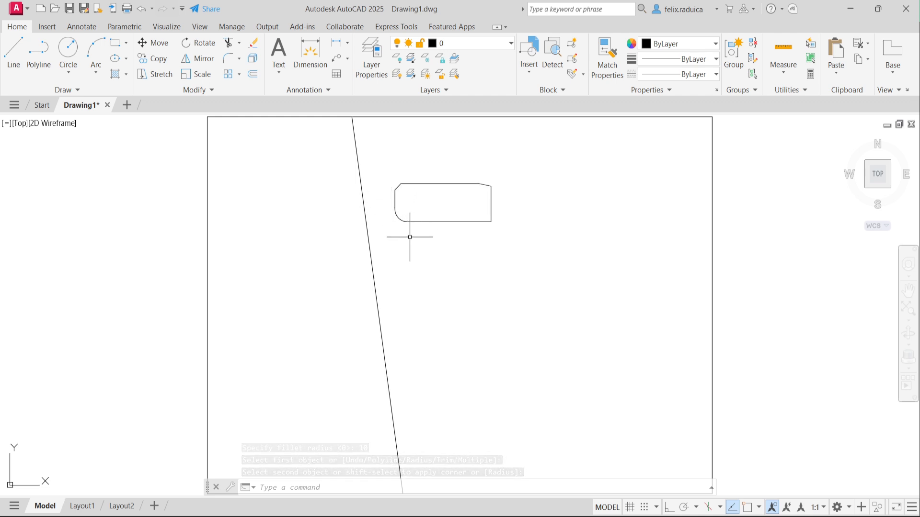
key(Escape)
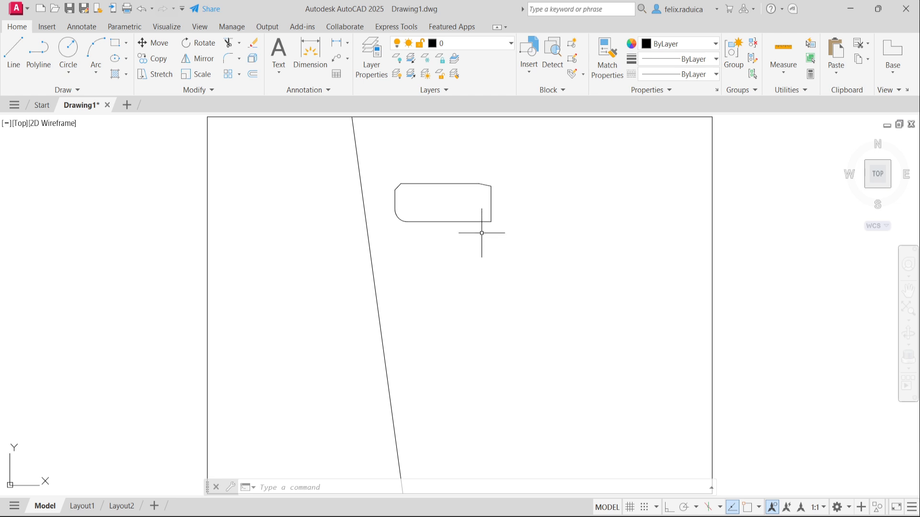
Step: Check the small rectangle's object type and whether its edges select as a single object, leaving it deselected
click(477, 223)
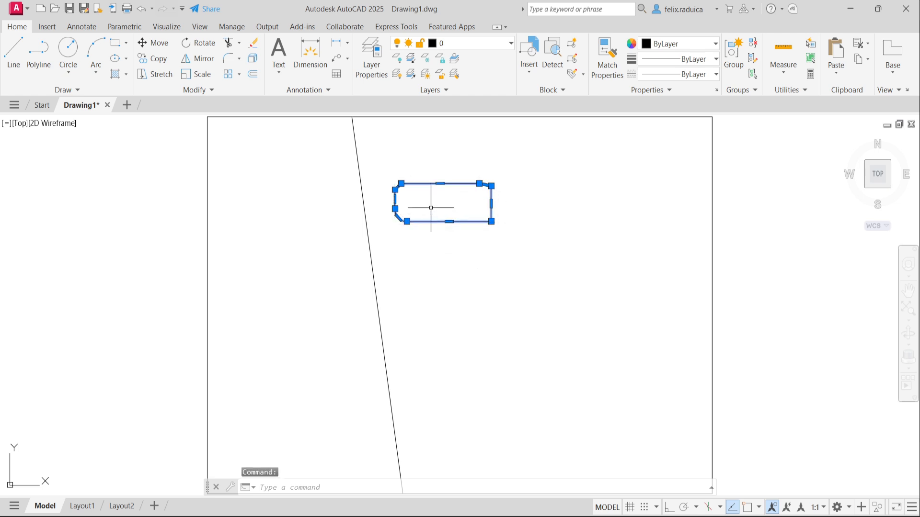
key(Escape)
key(Escape)
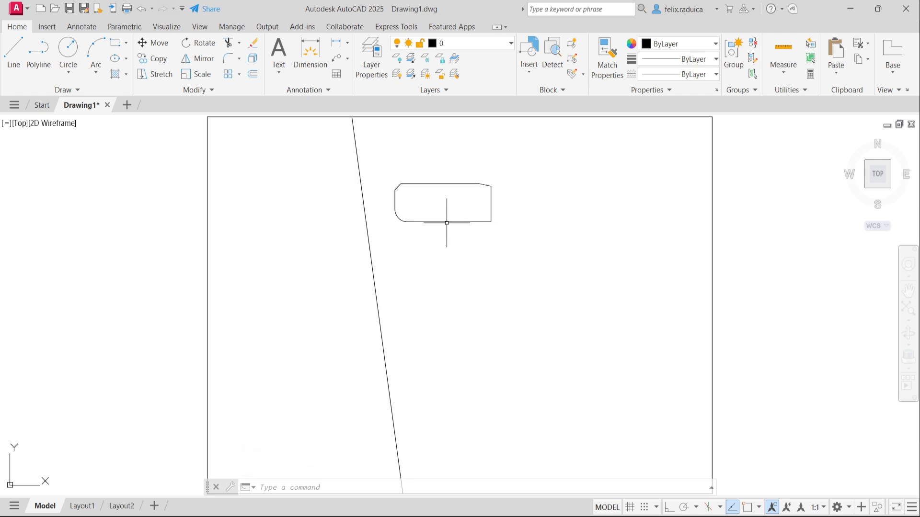
mouse_move(447, 222)
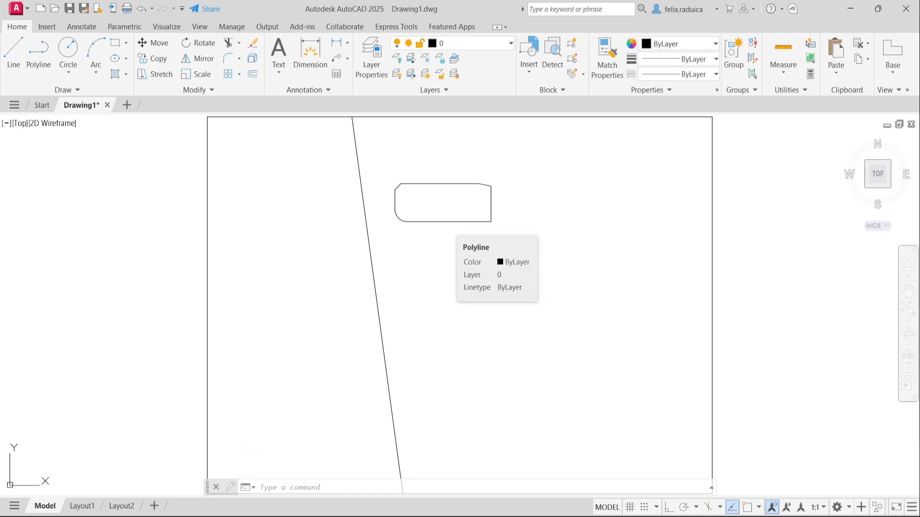
click(447, 221)
key(Escape)
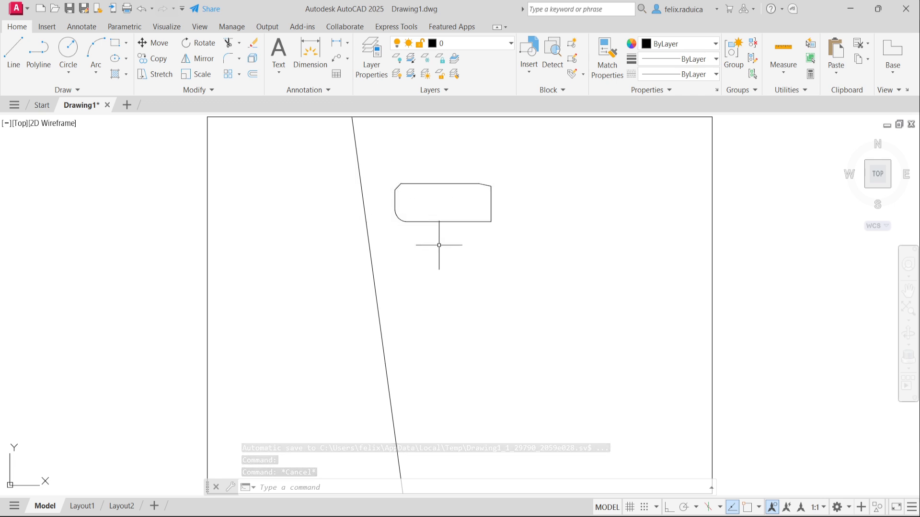
Step: Explode the small chamfered and filleted rectangle into separate segments, and select its lower edge on its own
text(EXPLODE)
key(Return)
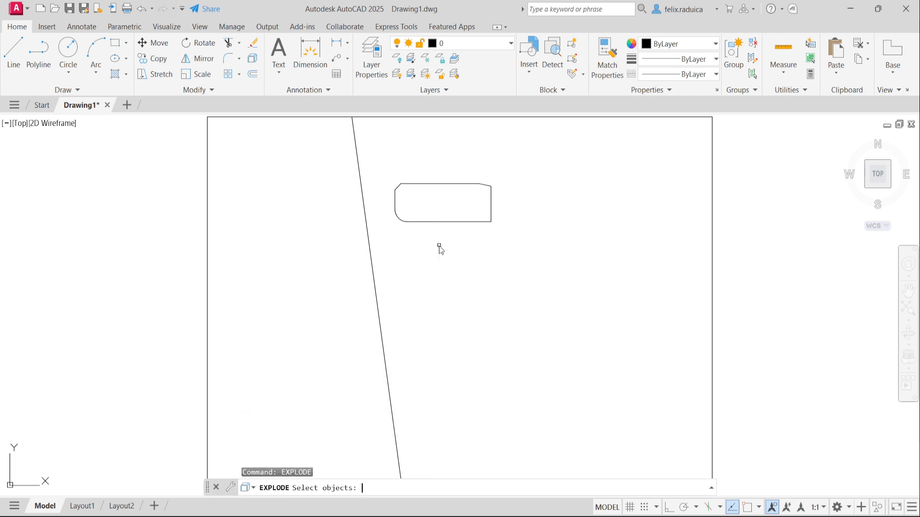
click(453, 222)
key(Return)
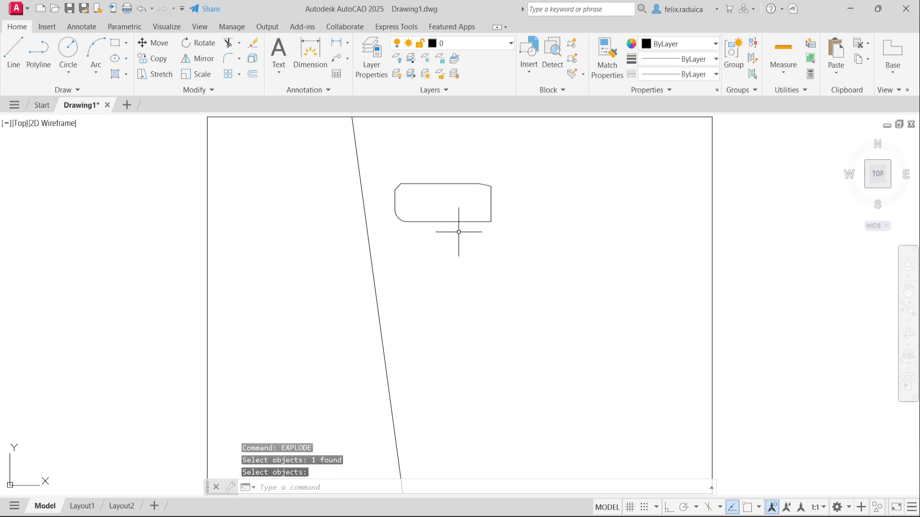
click(435, 221)
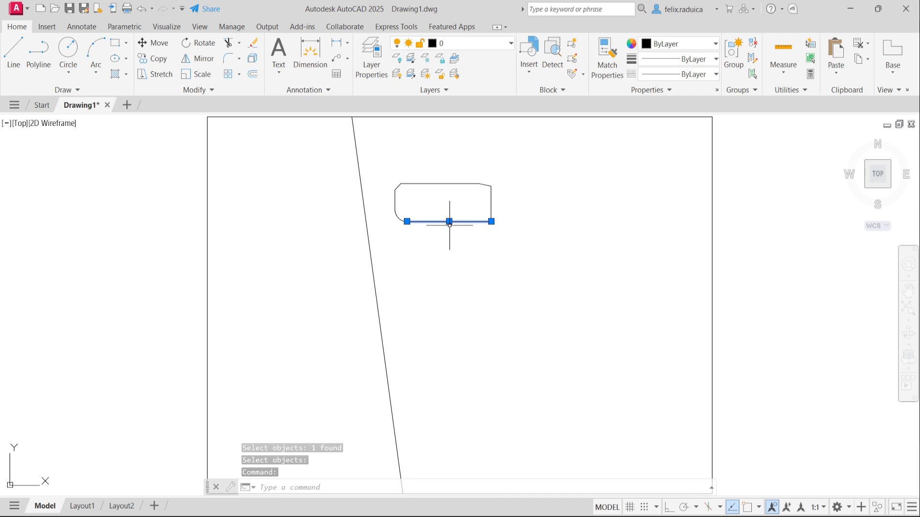
Step: Check that the fillet arc, left edge and upper-left chamfer select individually, and delete the exploded shape's right edge
key(Escape)
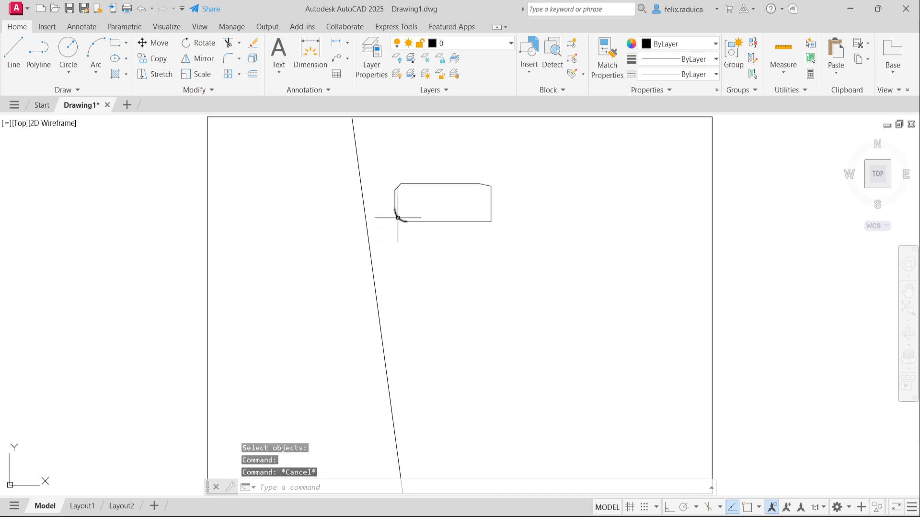
click(397, 214)
key(Escape)
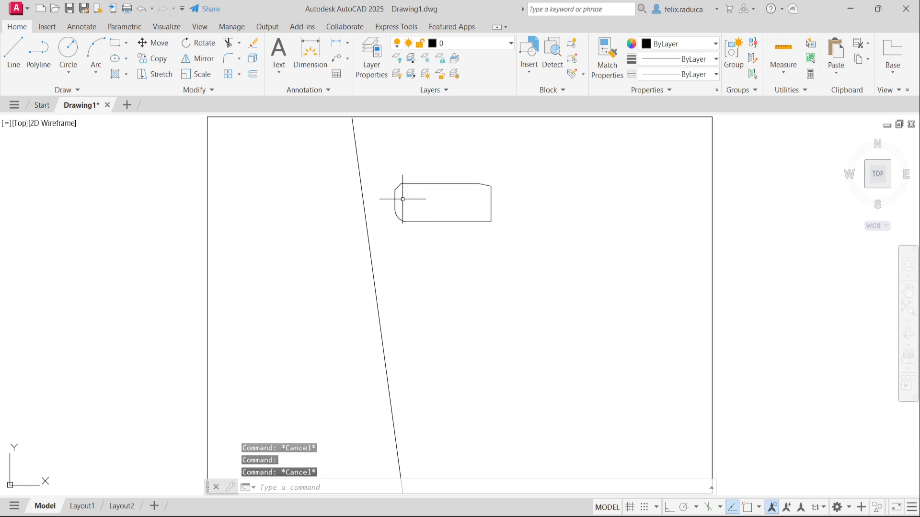
click(395, 197)
key(Escape)
click(398, 188)
key(Escape)
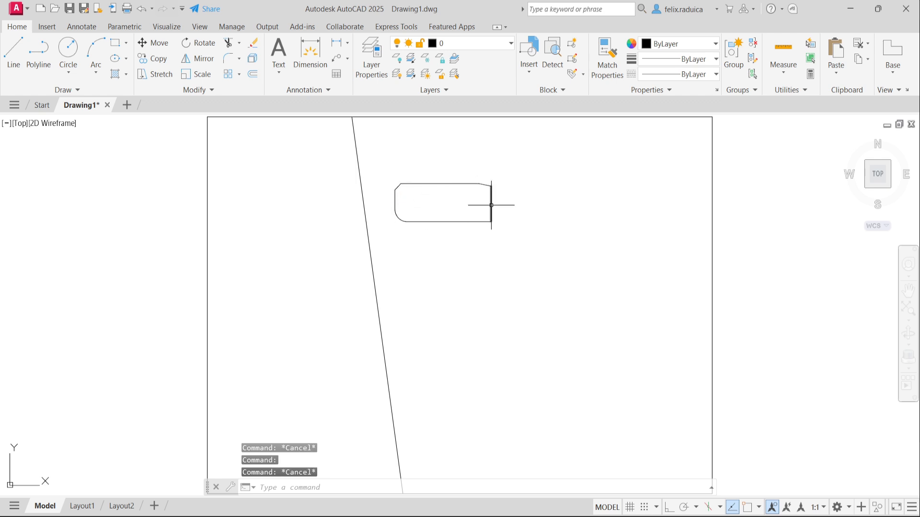
click(491, 204)
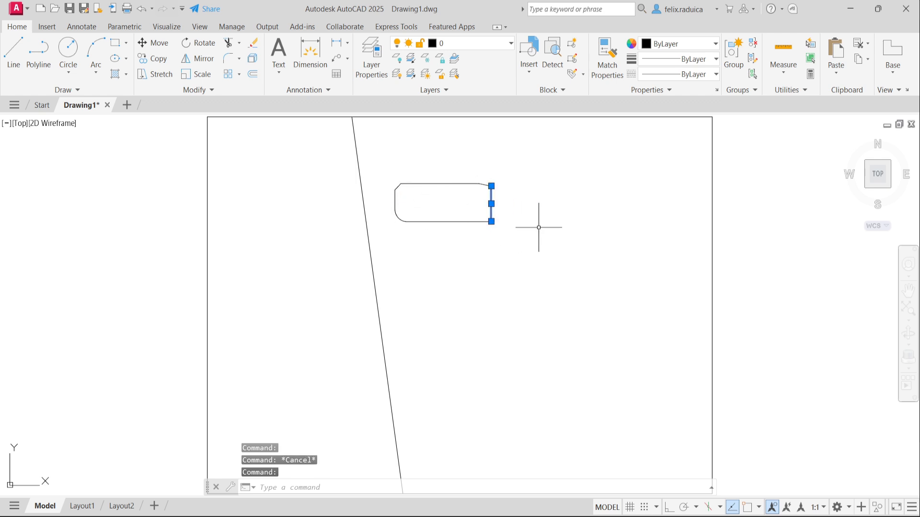
key(Delete)
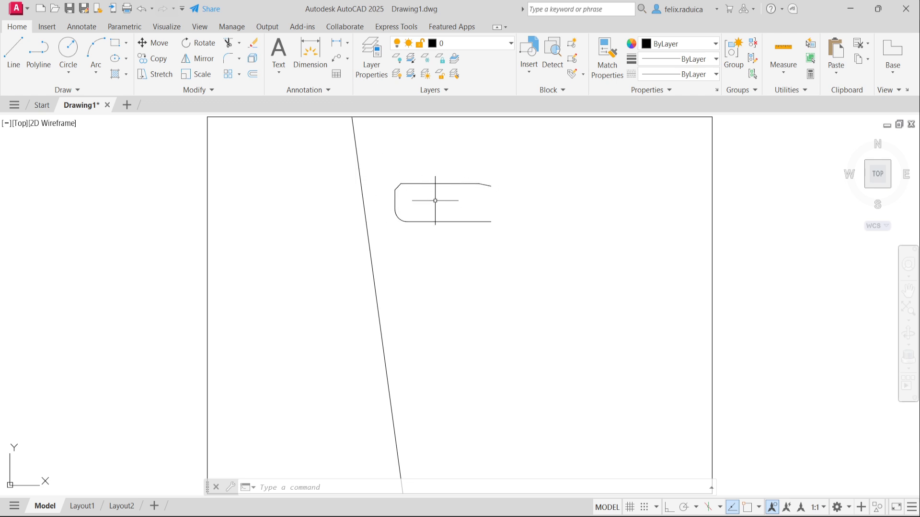
Step: Join the upper-right chamfer, top edge, upper-left chamfer and left edge into one polyline, and check that it selects as a single object
text(join)
key(Return)
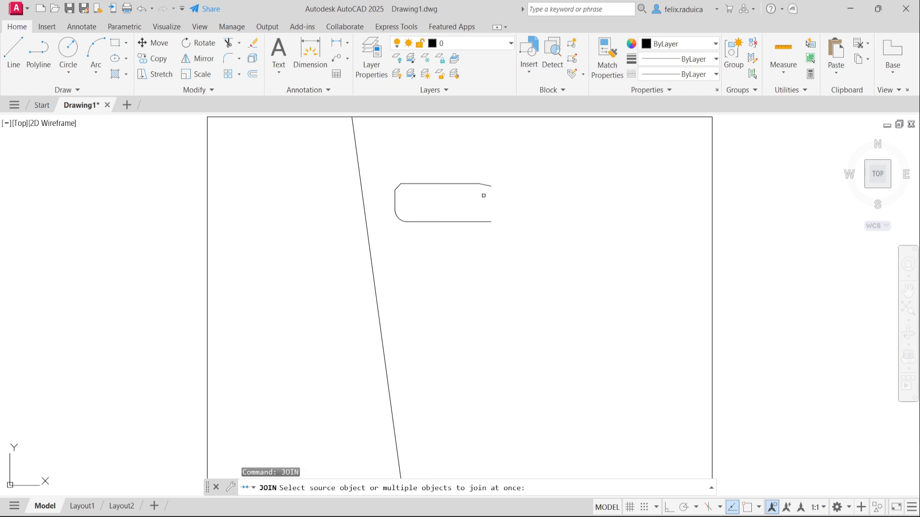
click(486, 184)
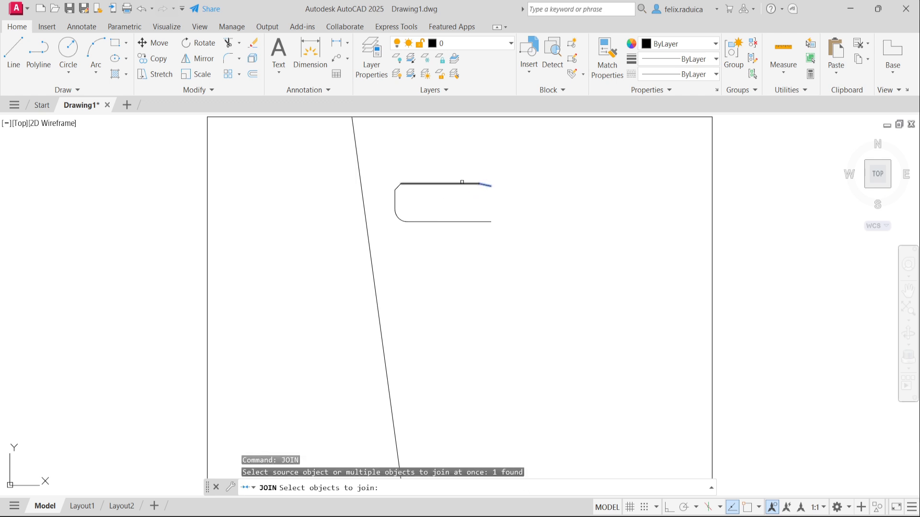
click(441, 184)
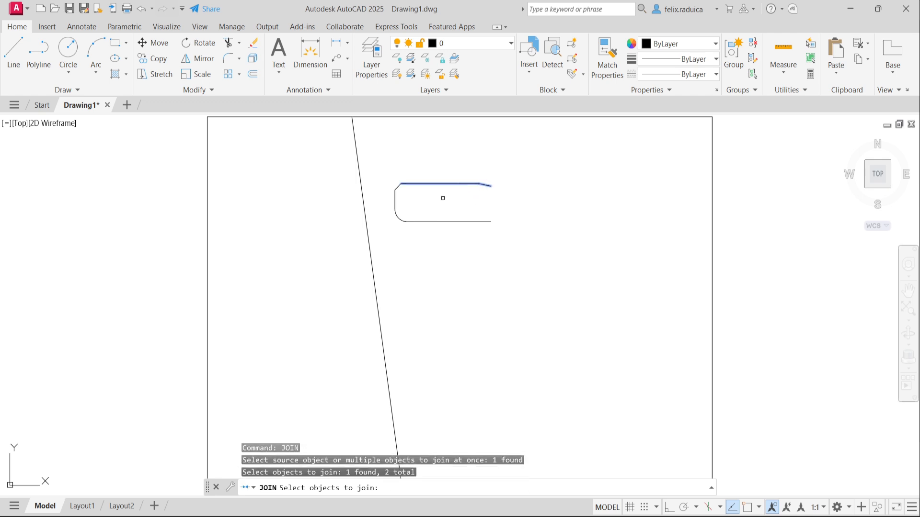
click(398, 187)
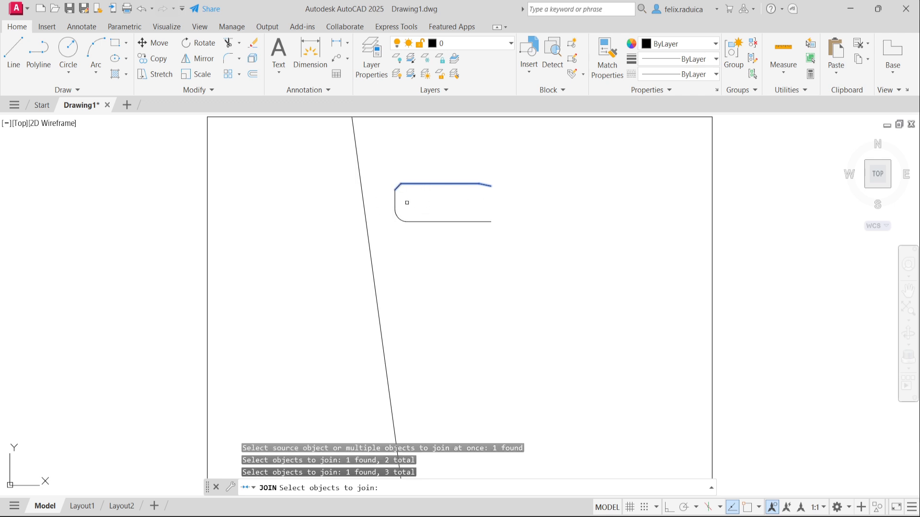
click(393, 197)
click(394, 200)
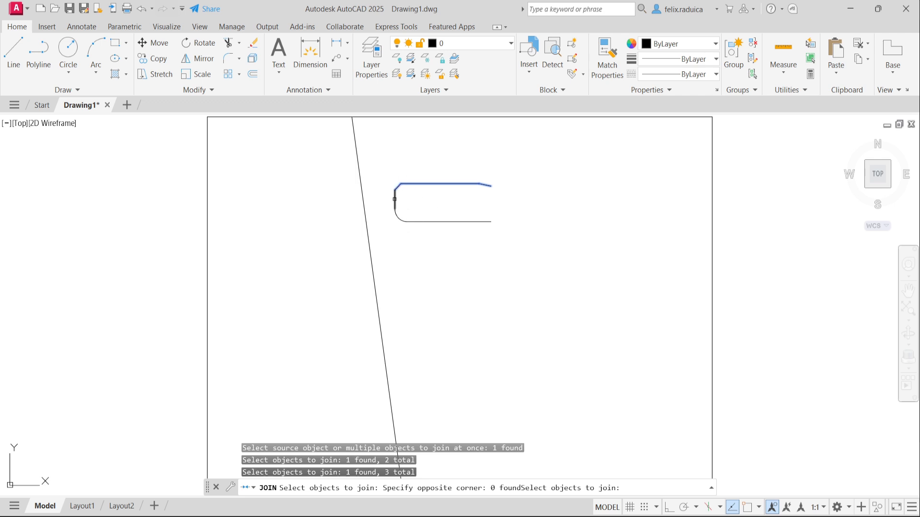
click(395, 200)
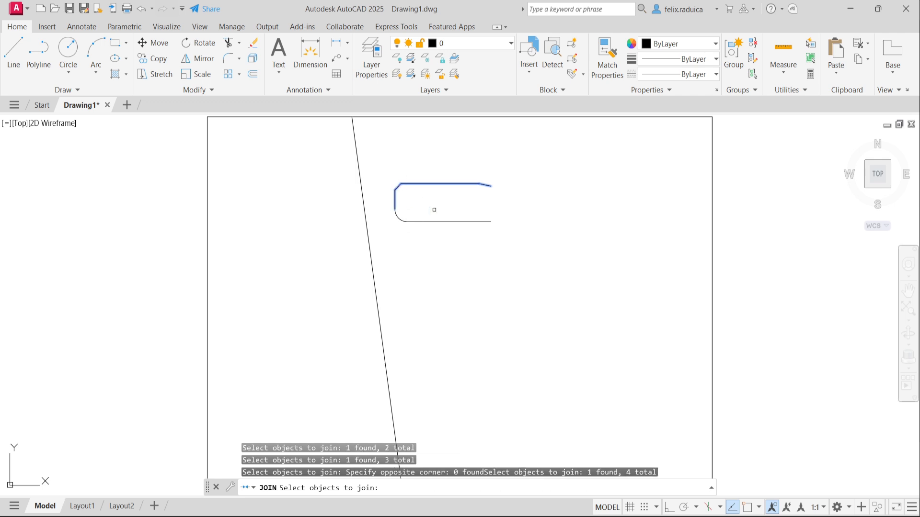
key(Return)
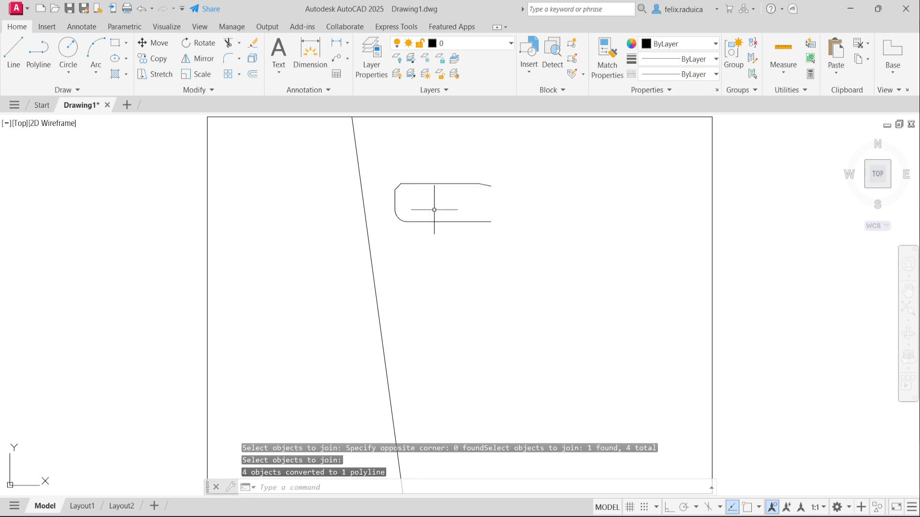
click(476, 184)
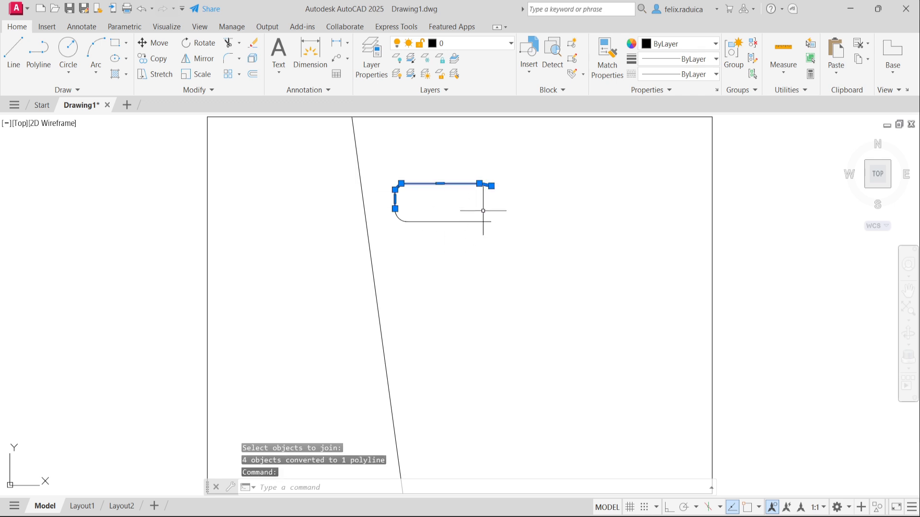
key(Escape)
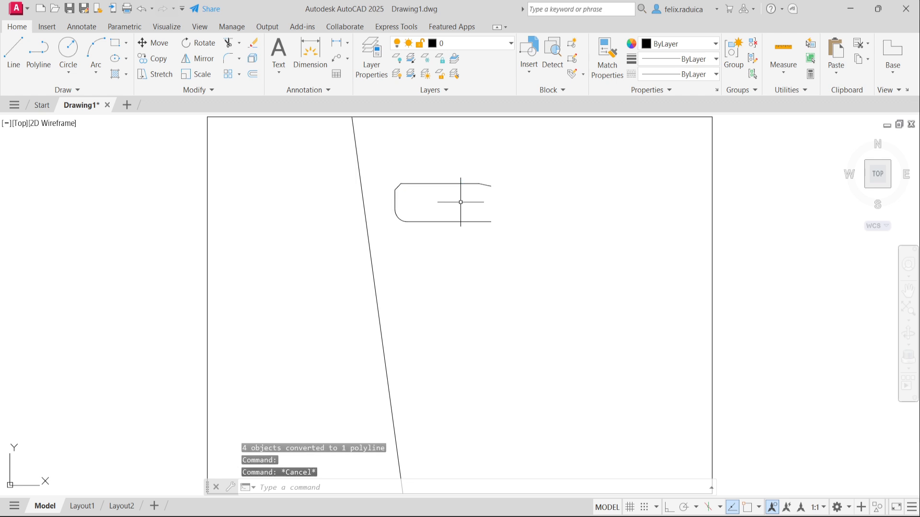
click(532, 209)
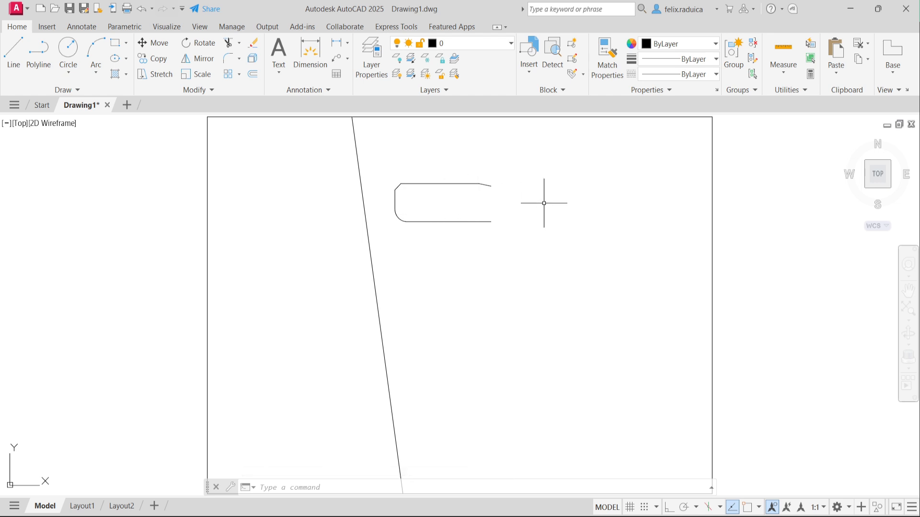
Step: Draw a circle with a diameter of 40 just to the right of the open shape
text(c)
key(Return)
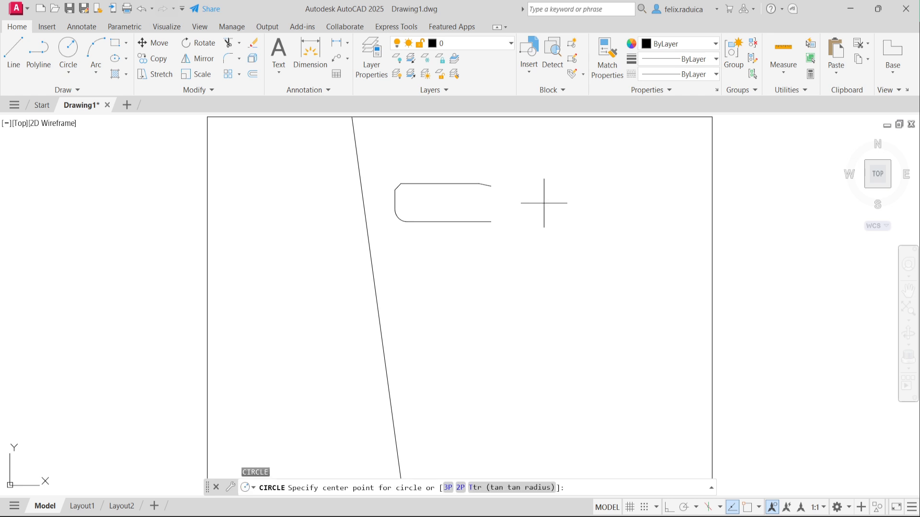
click(527, 198)
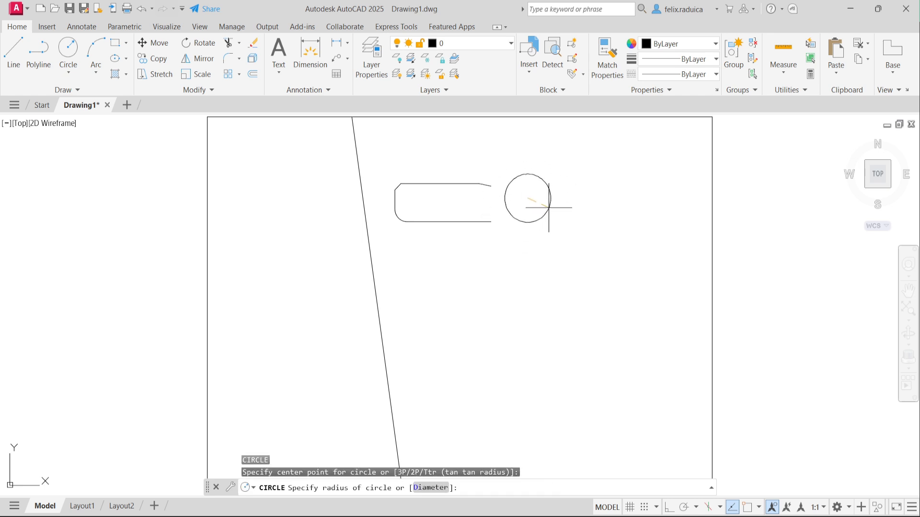
text(d)
key(Return)
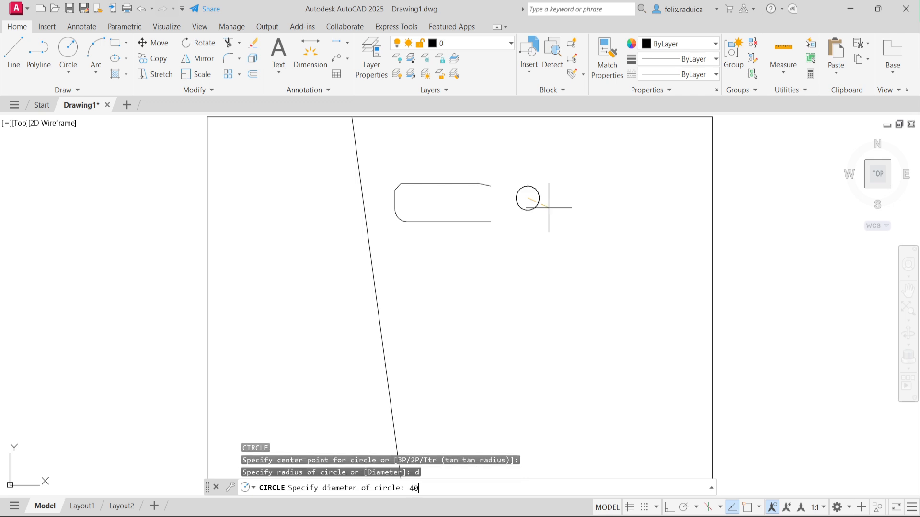
text(40)
key(Return)
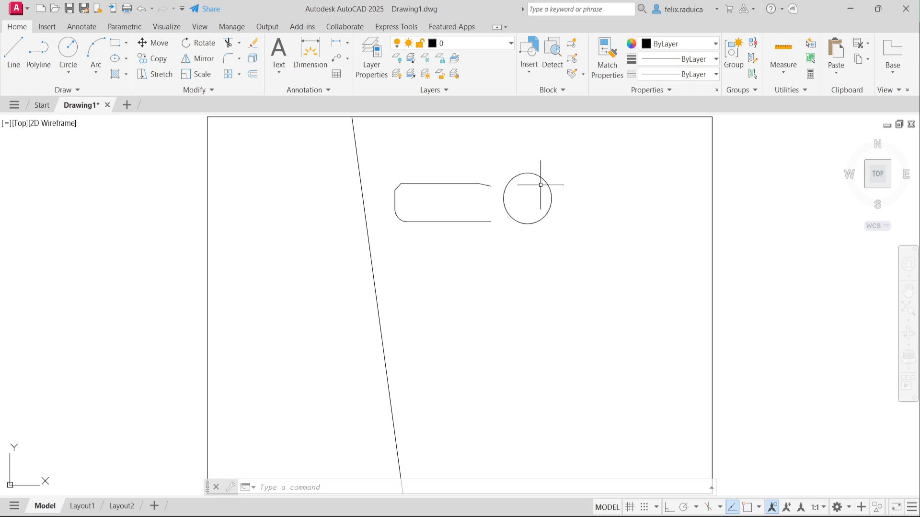
Step: Break the circle from a point on its upper right to one on its lower left, removing the upper-left portion
text(break)
key(Return)
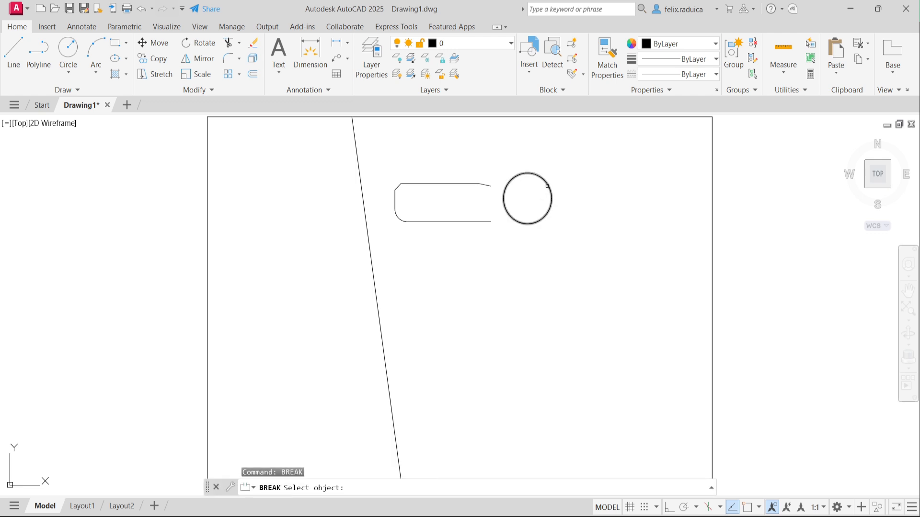
click(547, 186)
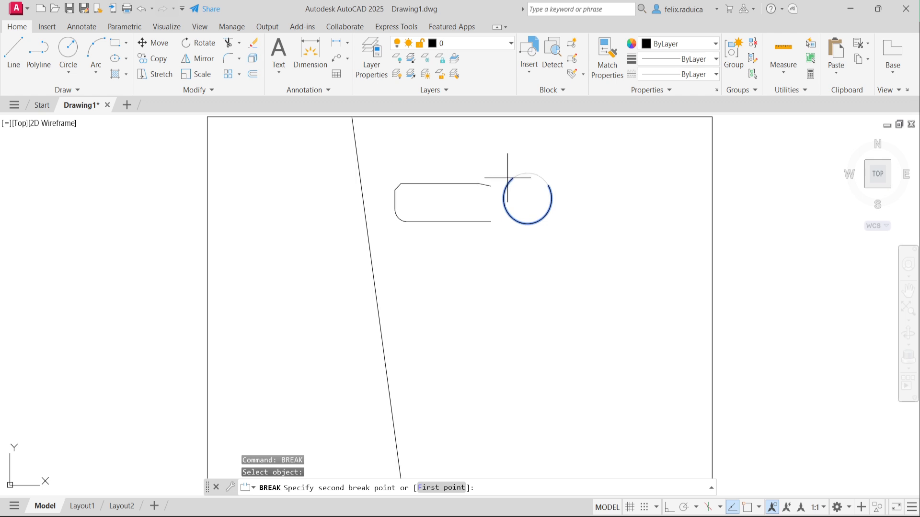
click(512, 222)
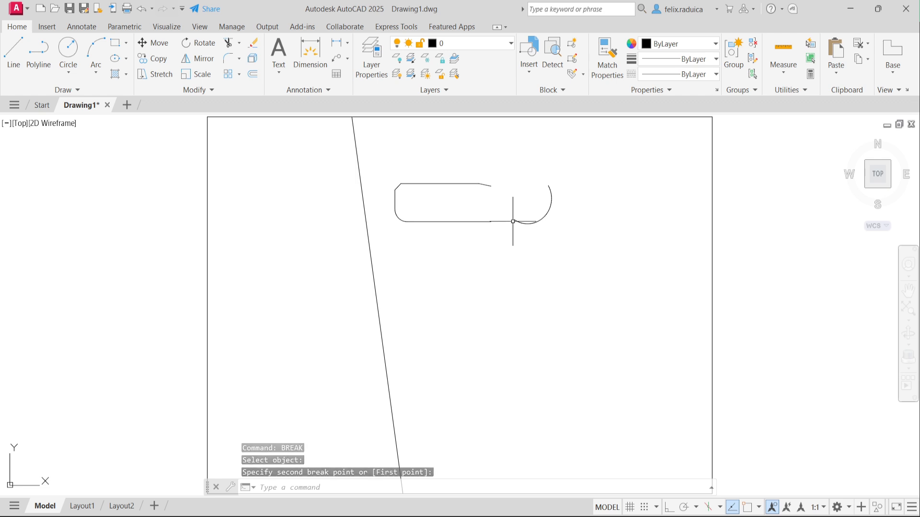
click(512, 222)
key(Delete)
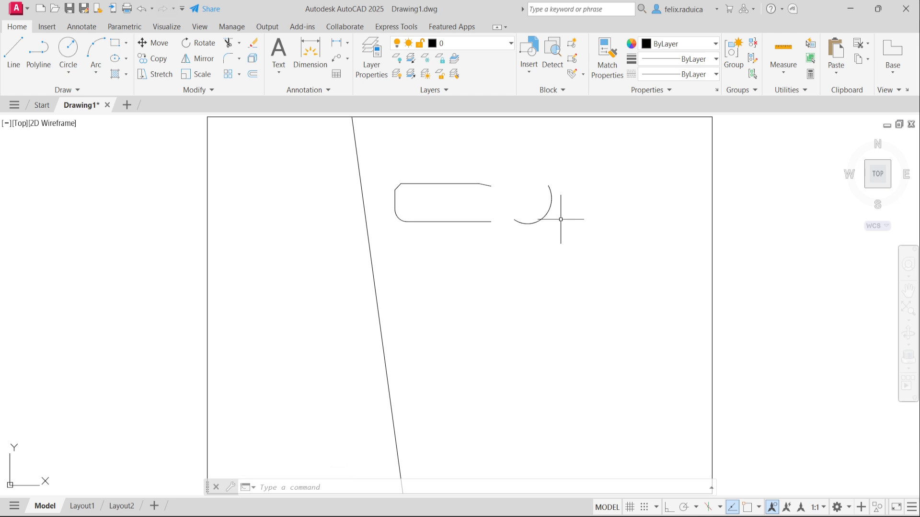
Step: Scale a copy of the remaining arc by a factor of 2 about its center, keeping the original
text(sca)
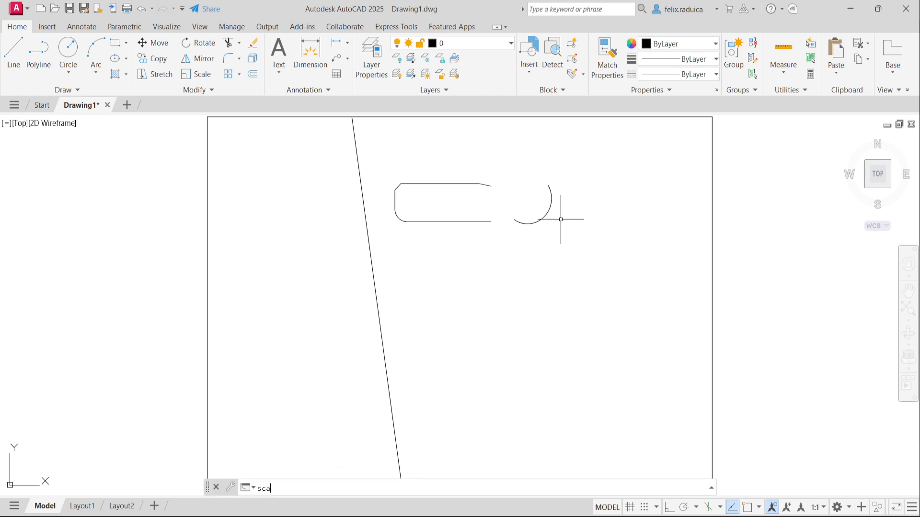
key(Return)
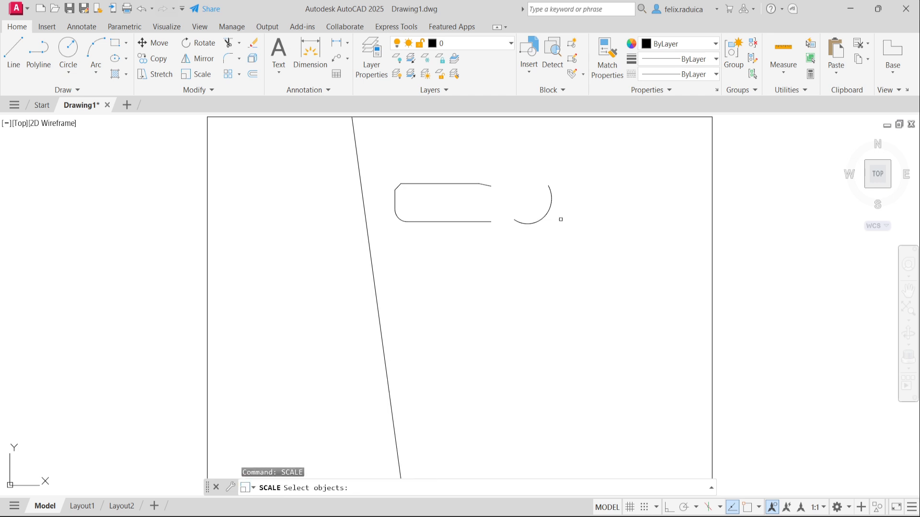
click(548, 215)
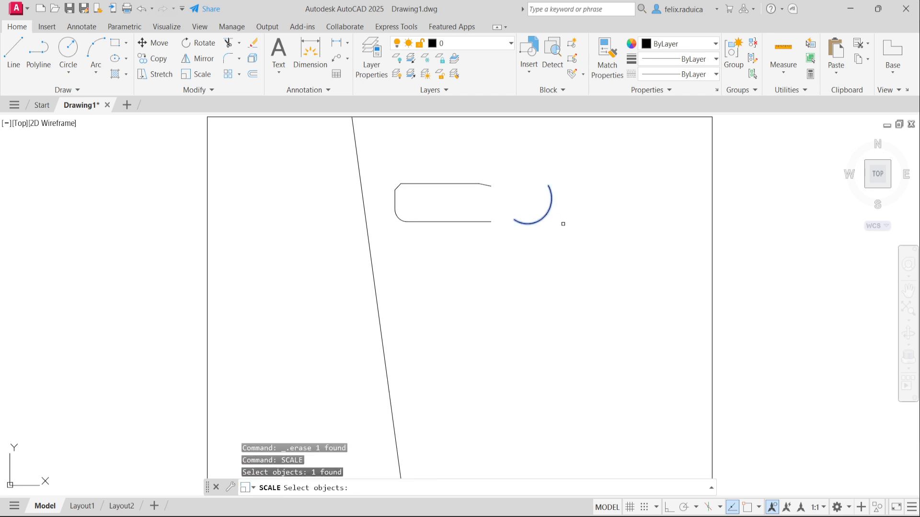
key(Return)
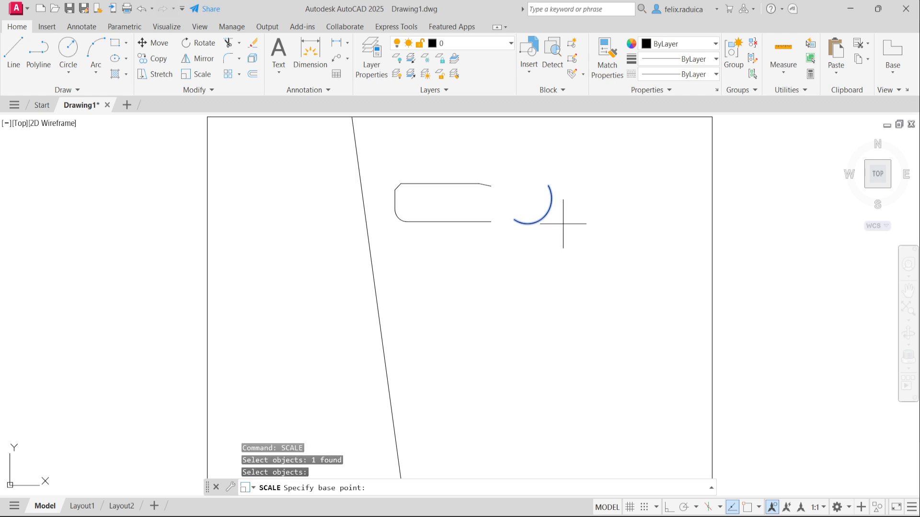
text(cen)
key(Return)
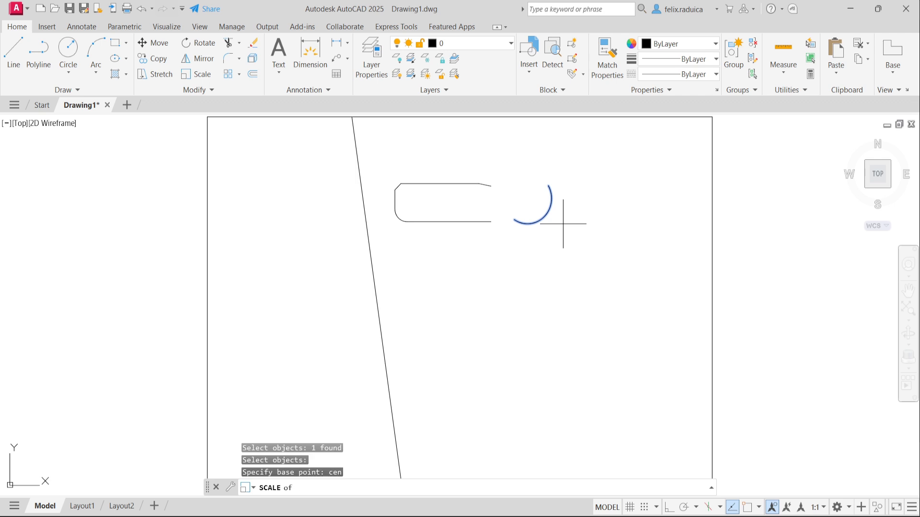
click(544, 205)
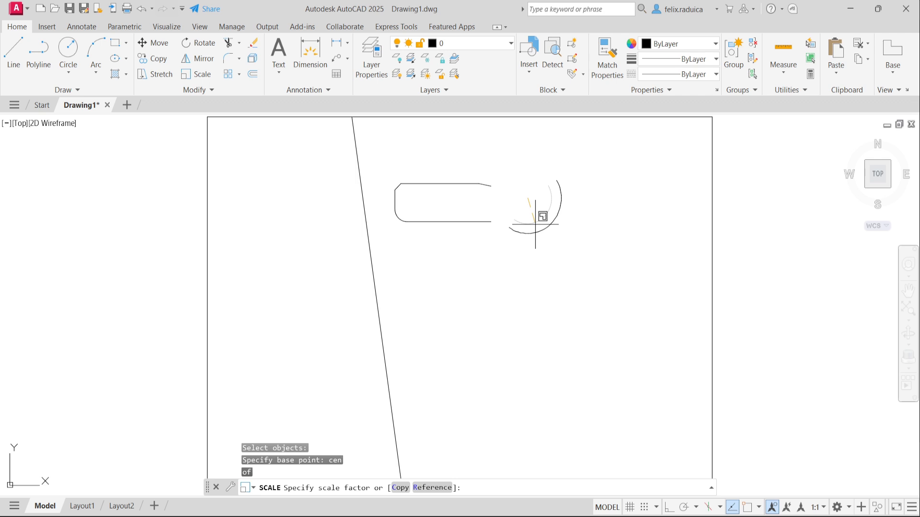
key(Return)
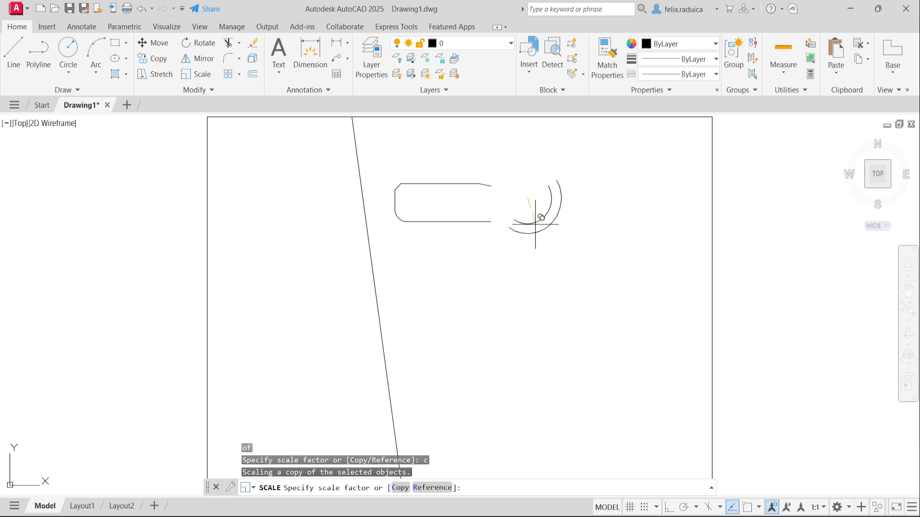
text(2)
key(Return)
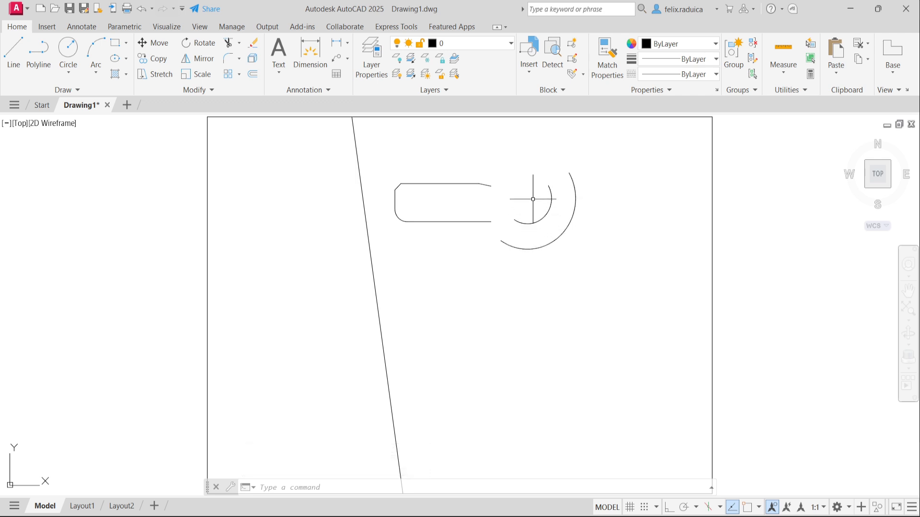
Step: Scale a copy of the inner arc by a factor of 0.5 about its center, keeping the original
text(scale)
key(Return)
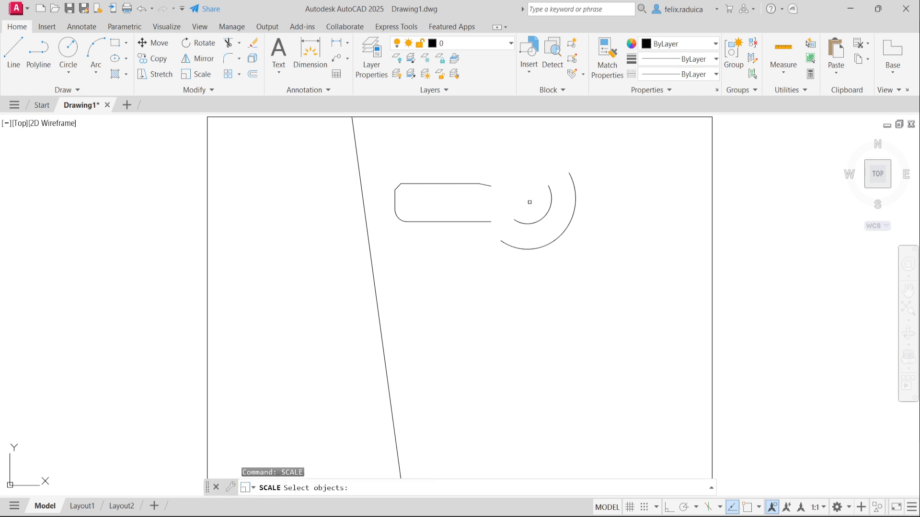
click(550, 211)
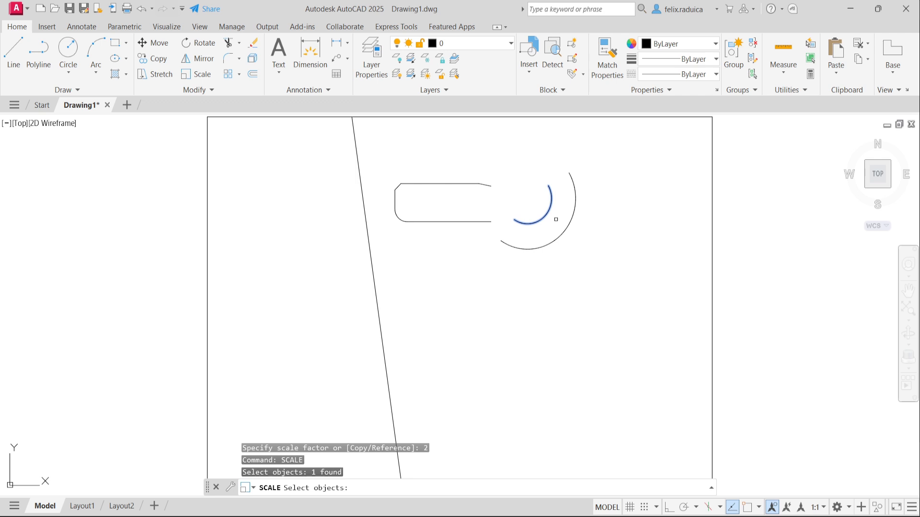
key(Return)
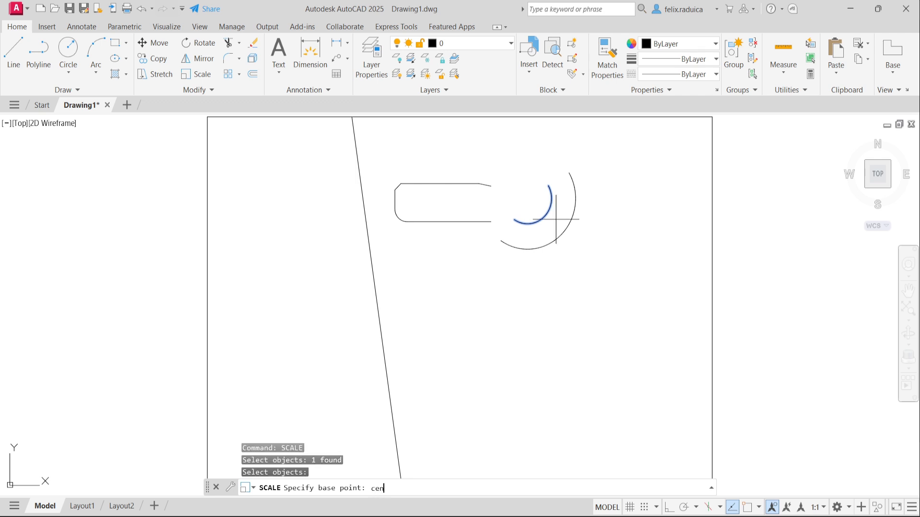
text(cen)
key(Return)
click(527, 198)
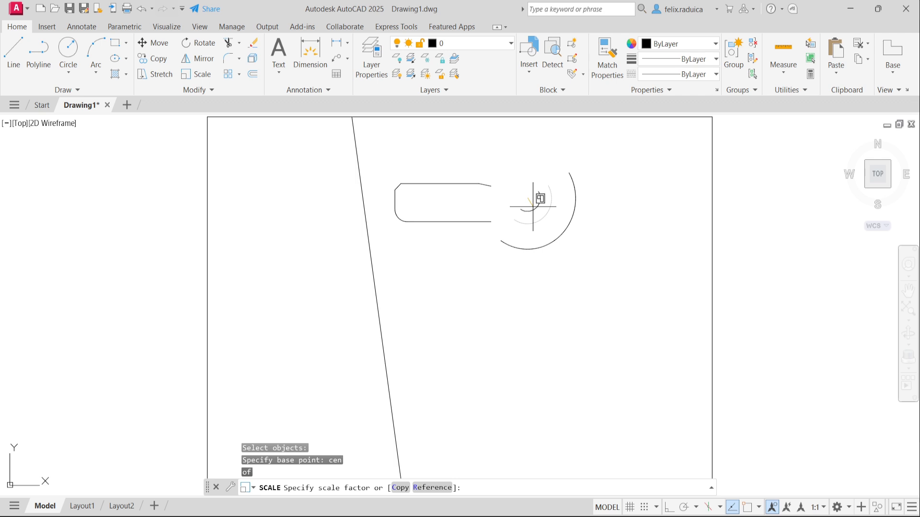
text(c)
key(Return)
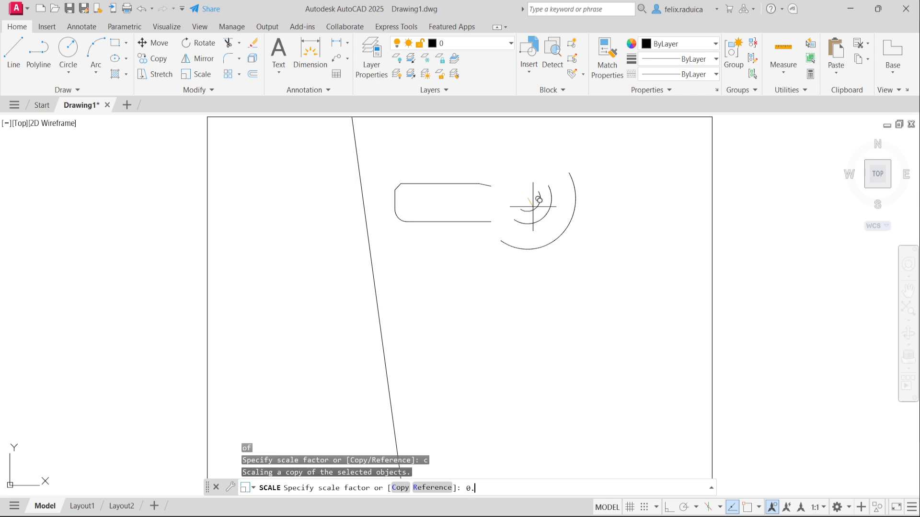
text(0.5)
key(Return)
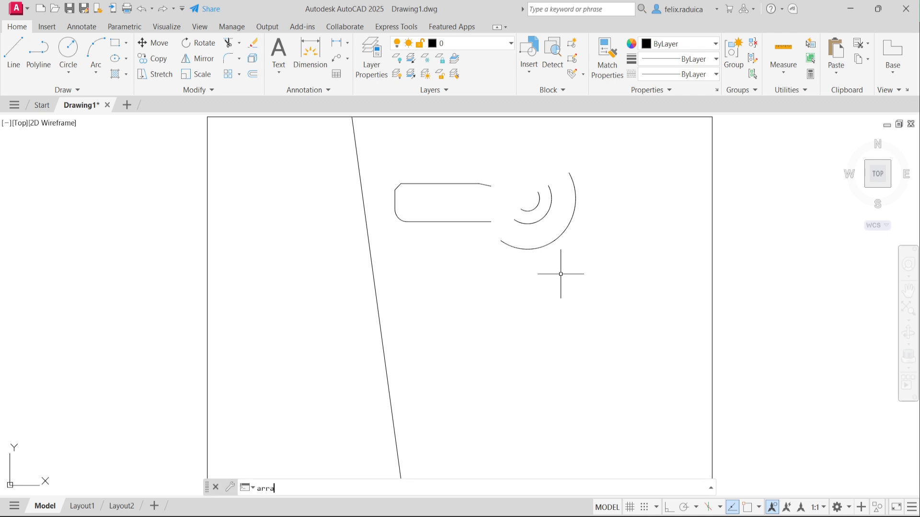
Step: Start a rectangular array of the three concentric arcs beside the open shape
key(Return)
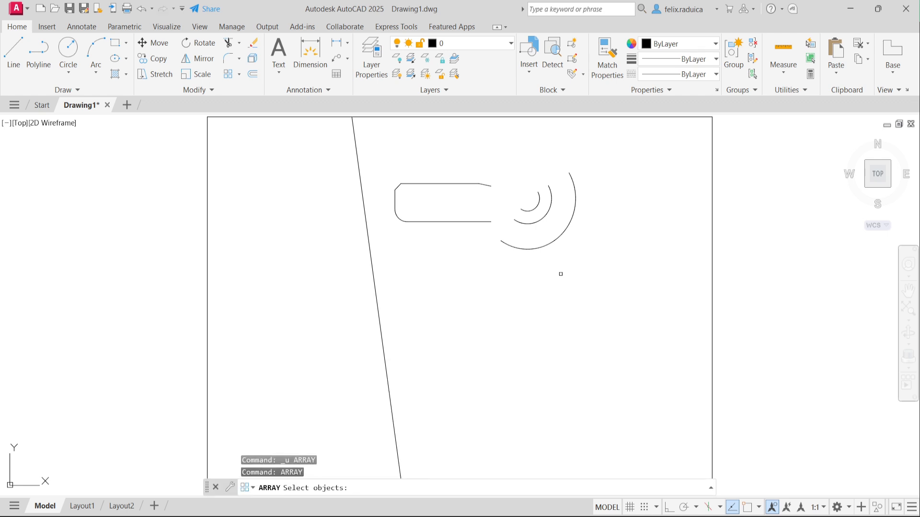
click(573, 250)
click(523, 200)
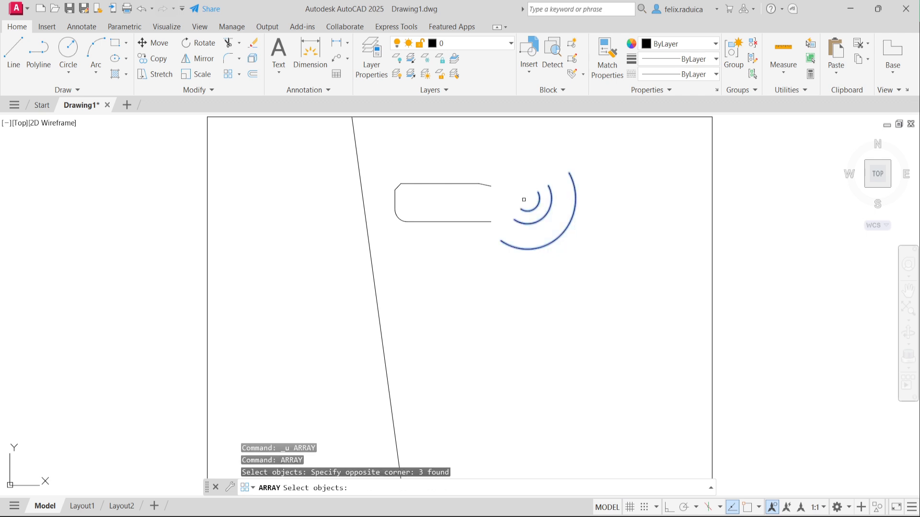
key(Return)
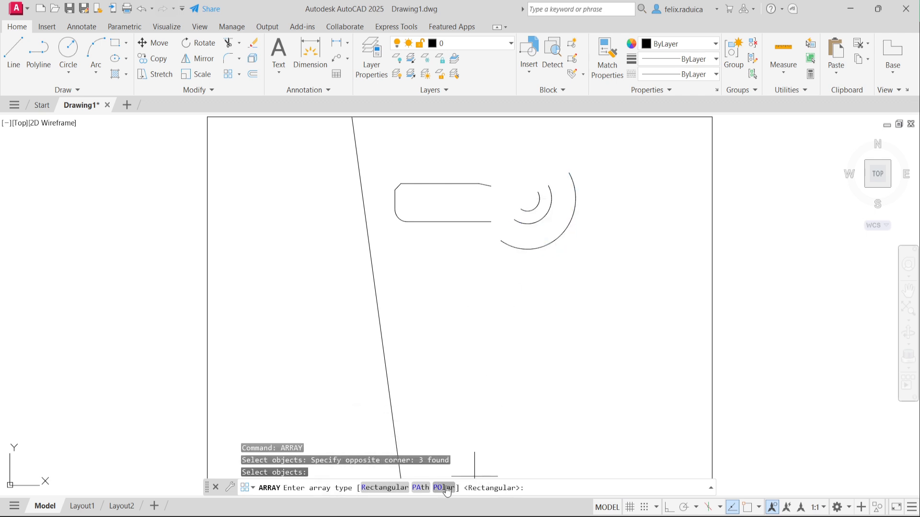
click(384, 488)
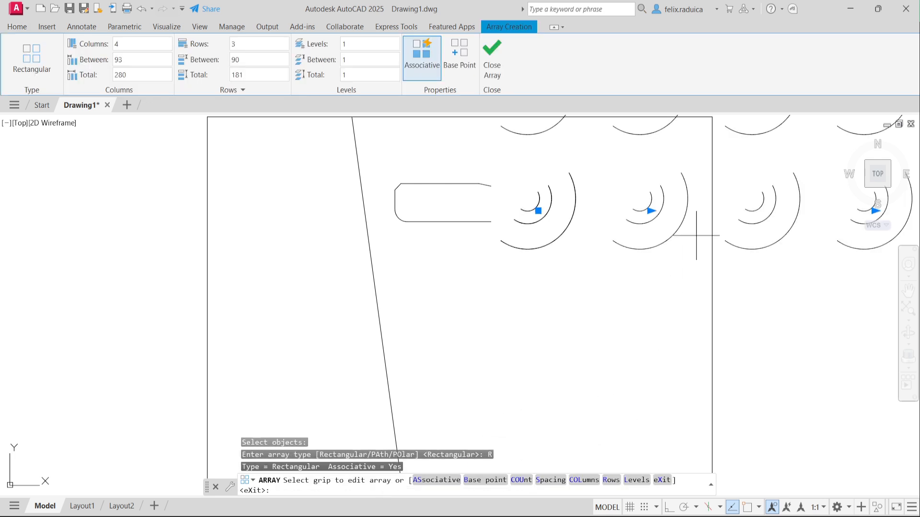
scroll(603, 244, down, 2)
scroll(603, 244, down, 2)
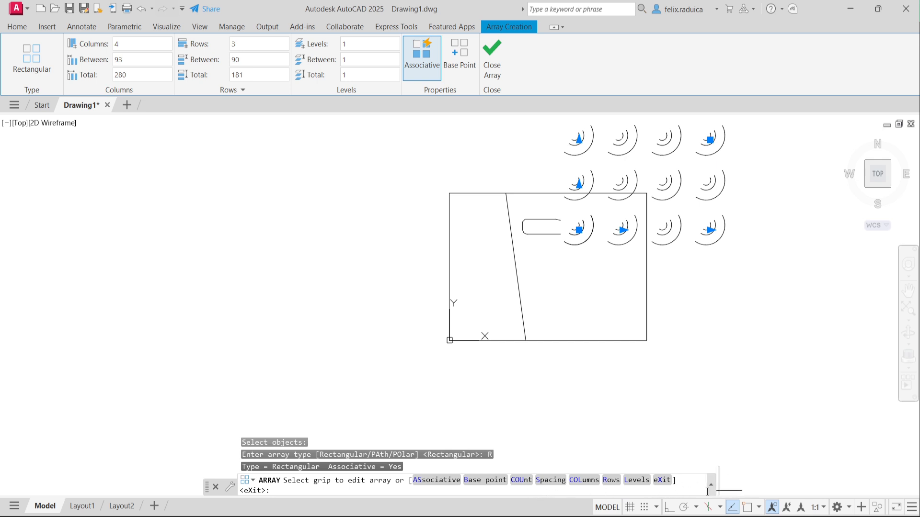
Step: Set the rectangular array to 6 rows, accepting the 90 row spacing and 0 elevation increment
click(612, 481)
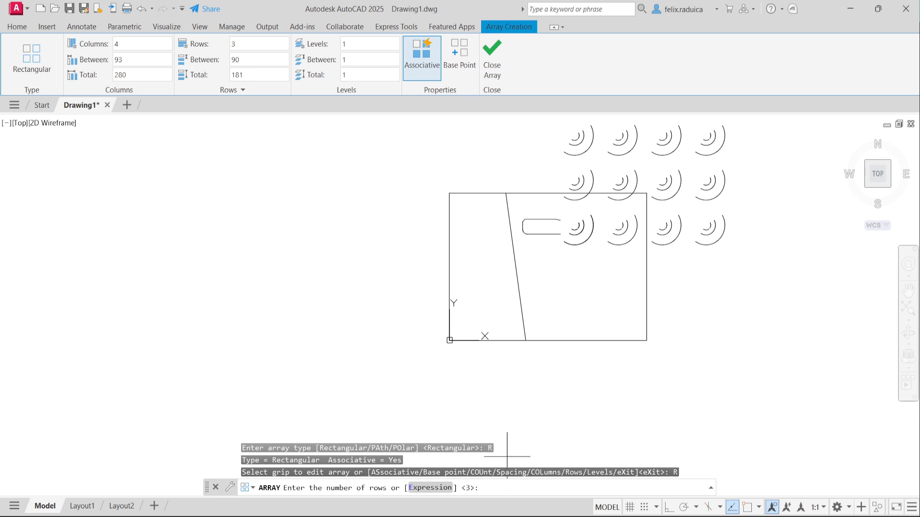
key(Return)
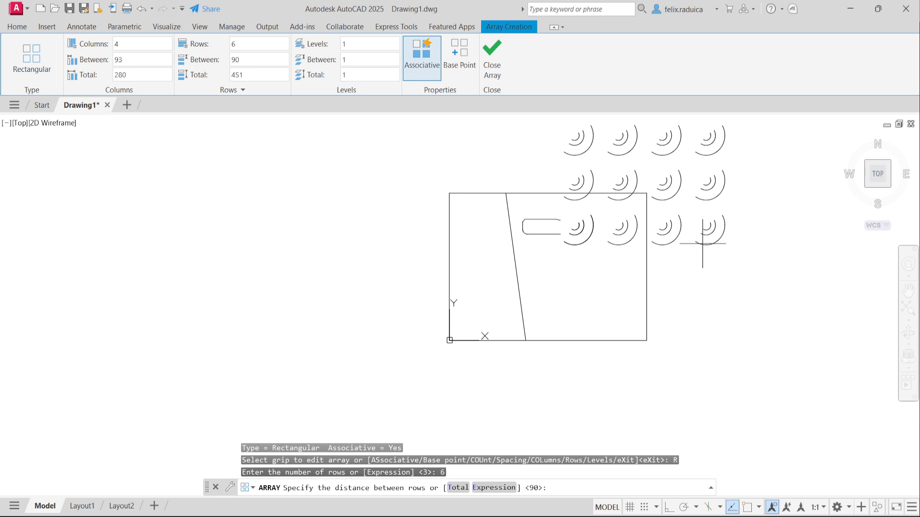
key(Return)
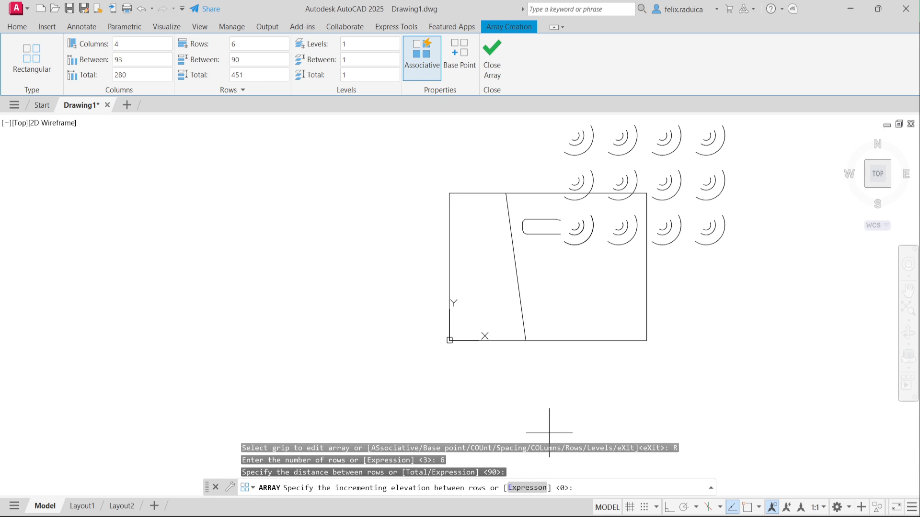
key(Return)
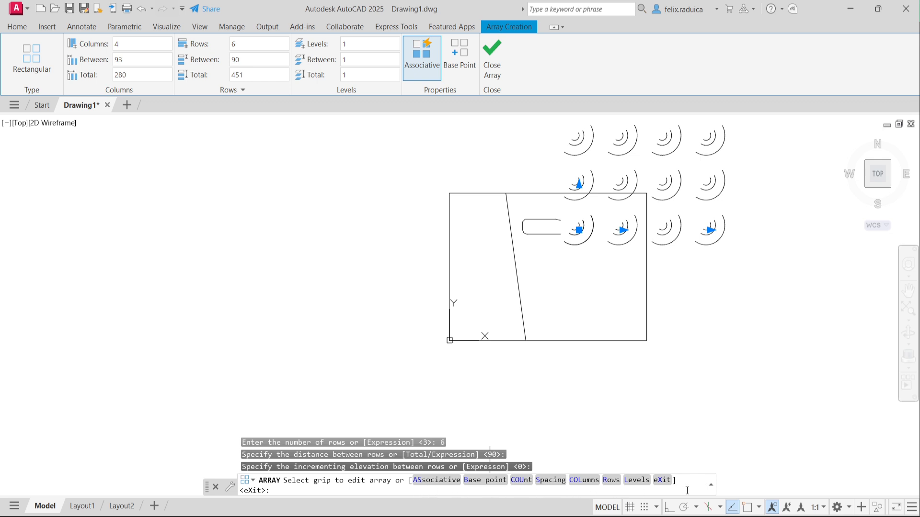
Step: Set the array to 7 columns, accept the 93 column spacing and finish the rectangular array
click(584, 480)
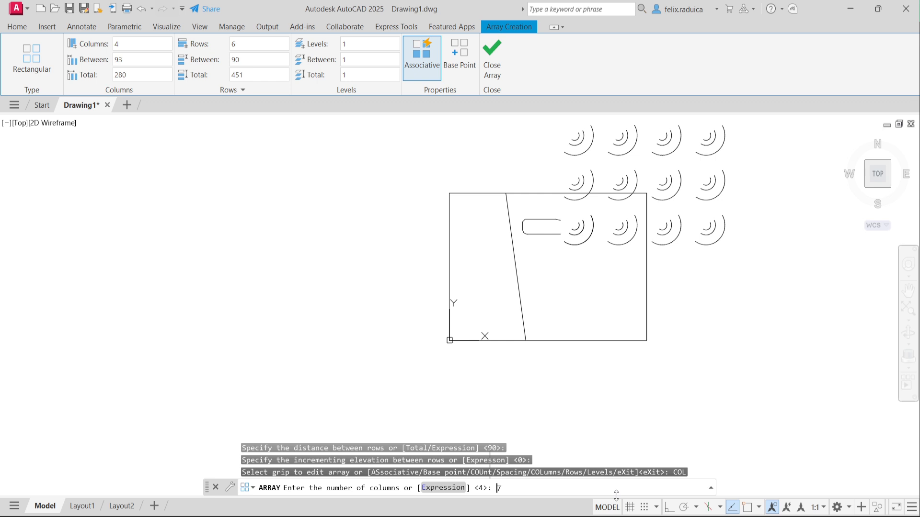
key(Return)
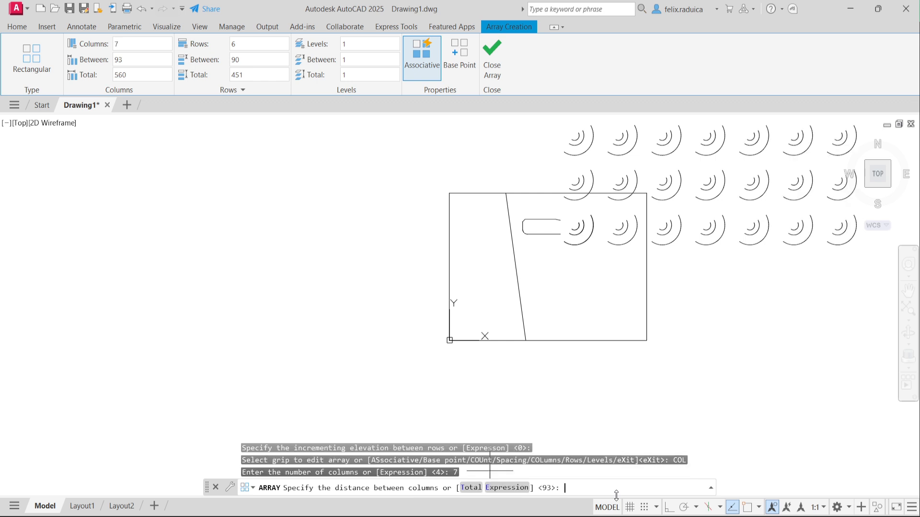
key(Return)
key(Return)
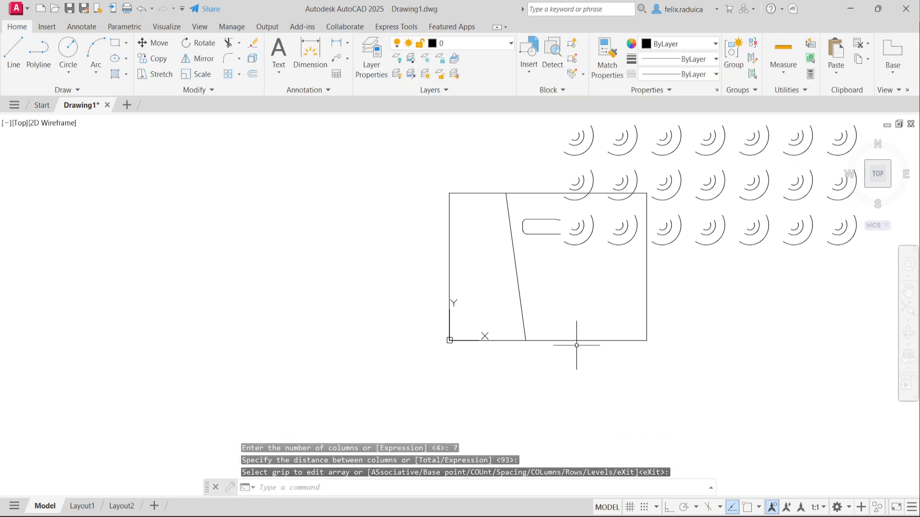
scroll(734, 231, down, 2)
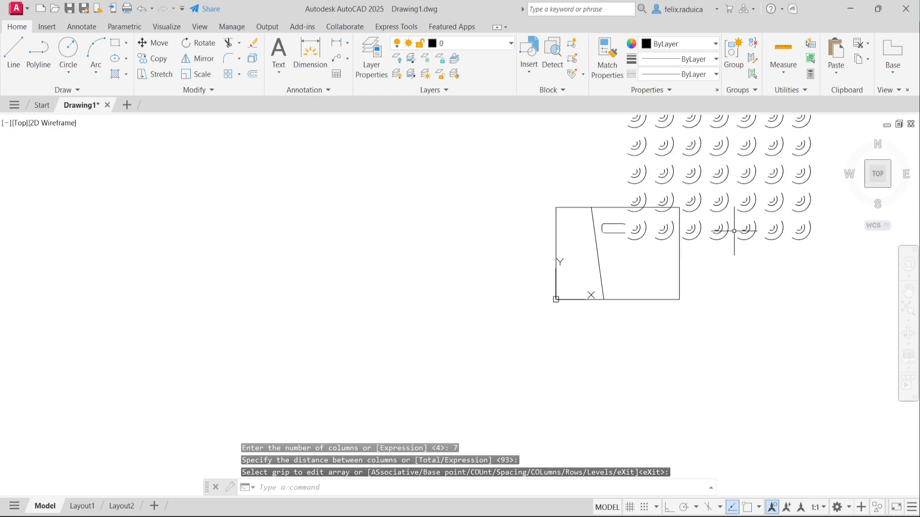
middle_click(680, 181)
middle_click(679, 181)
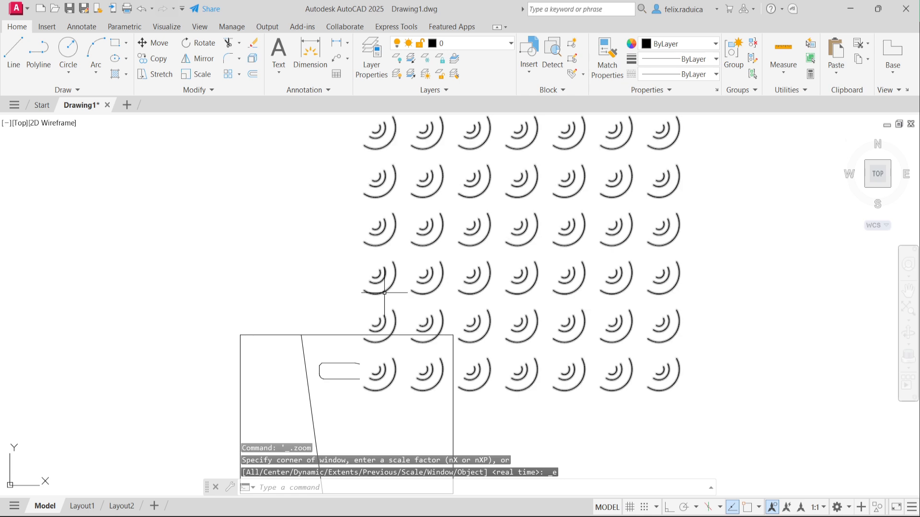
Step: Select the whole rectangular array as one object and undo its creation
click(477, 345)
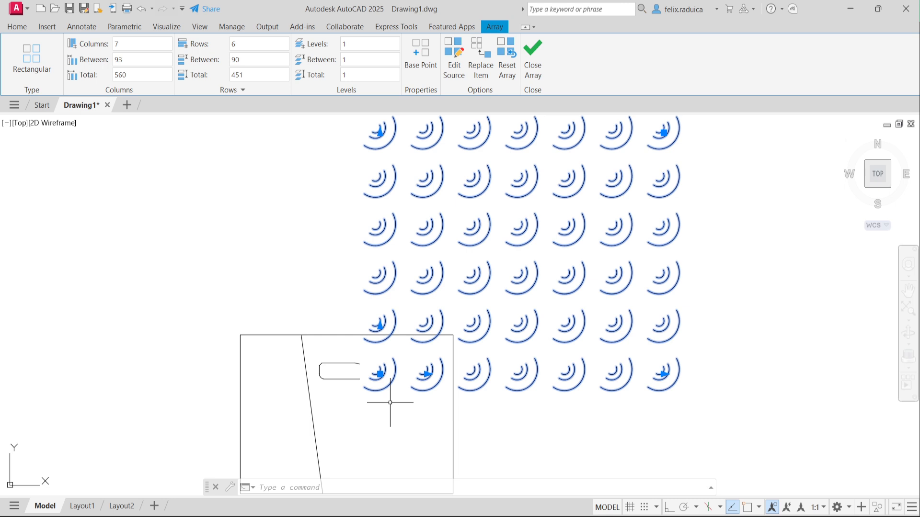
key(ctrl+z)
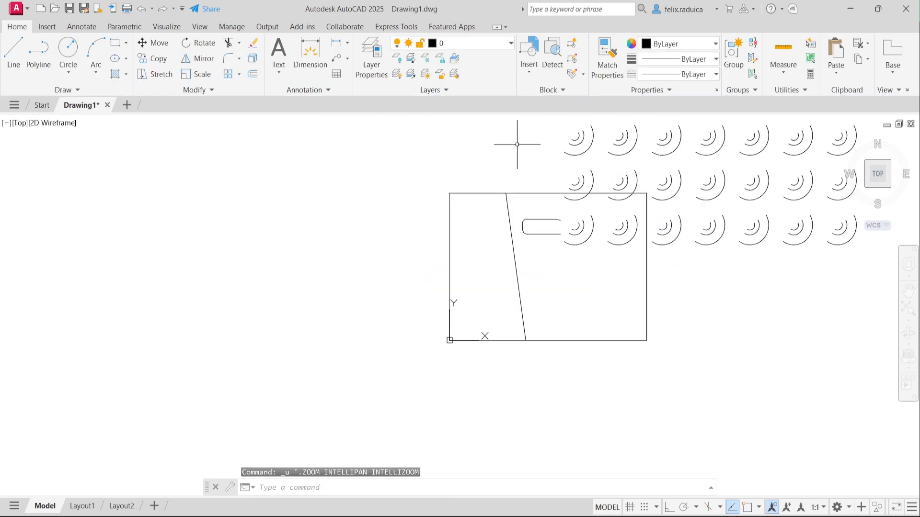
key(ctrl+z)
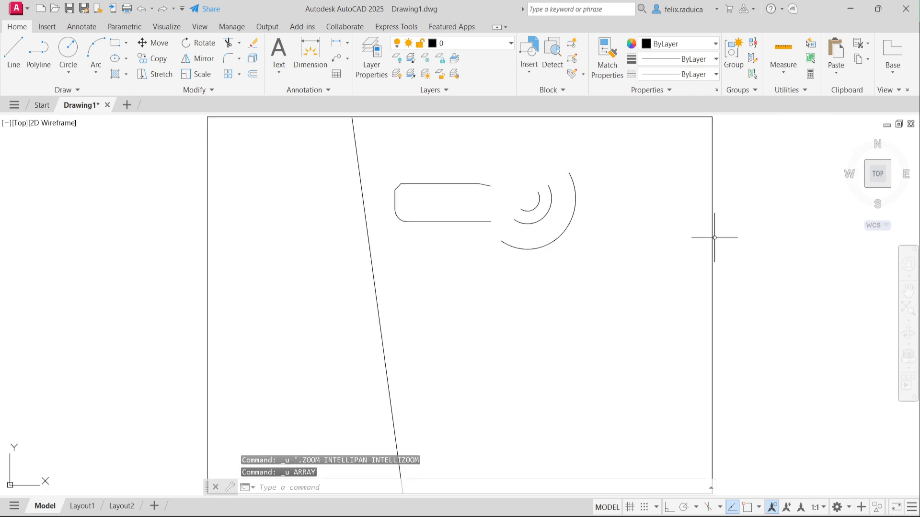
Step: Create a polar array of the three concentric arcs around a center point to their lower right
middle_drag(600, 232, 560, 219)
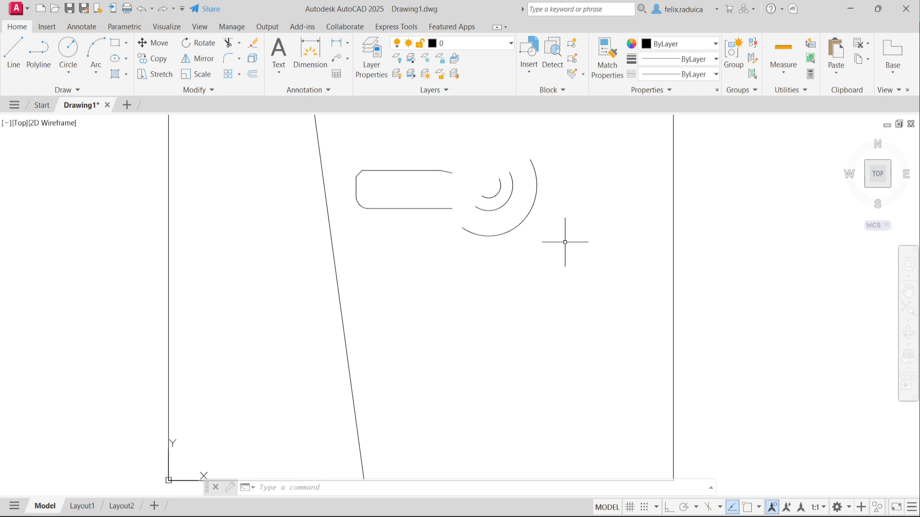
text(a)
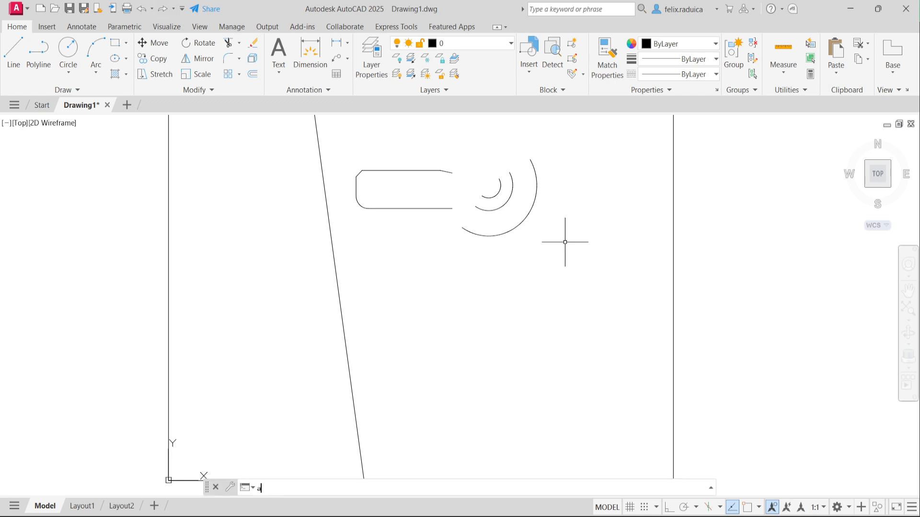
text(rray)
key(Return)
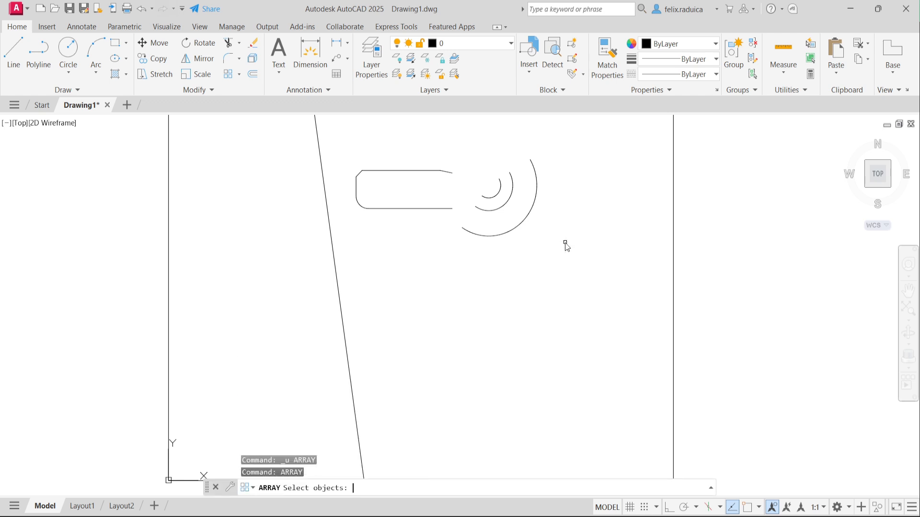
click(555, 228)
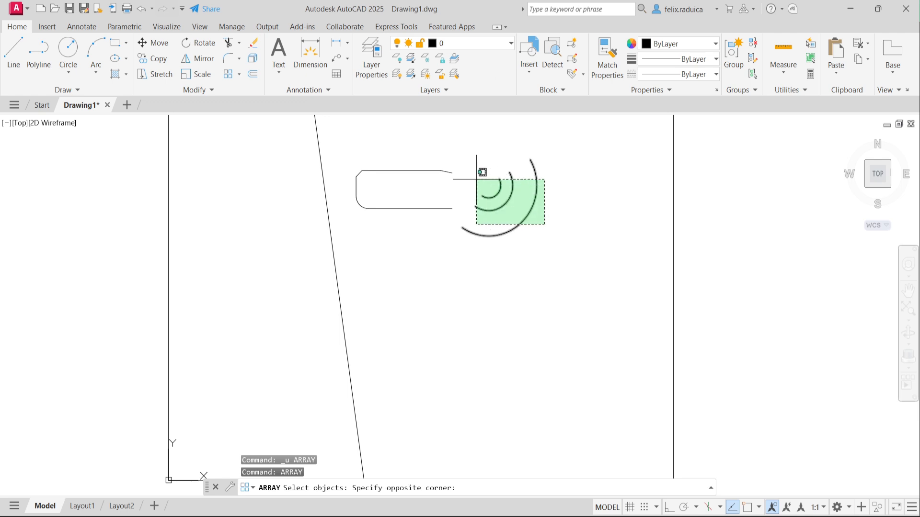
click(479, 173)
key(Return)
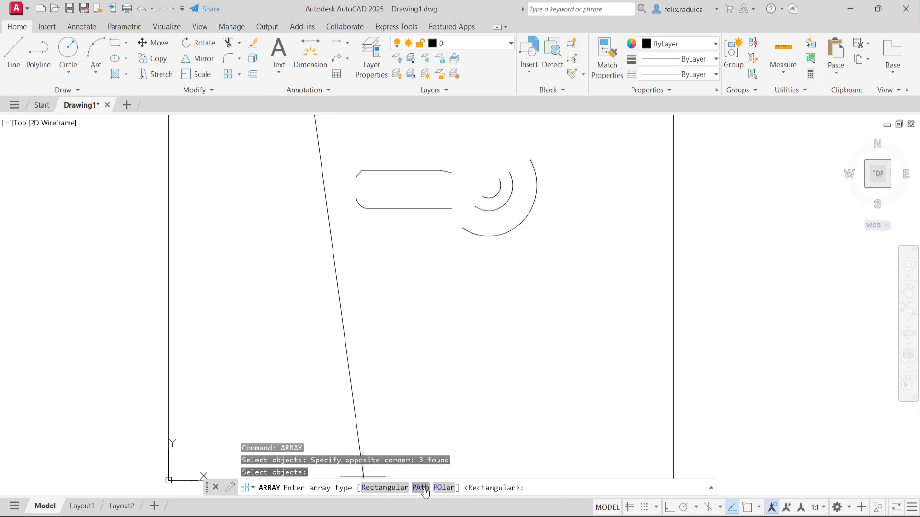
click(442, 488)
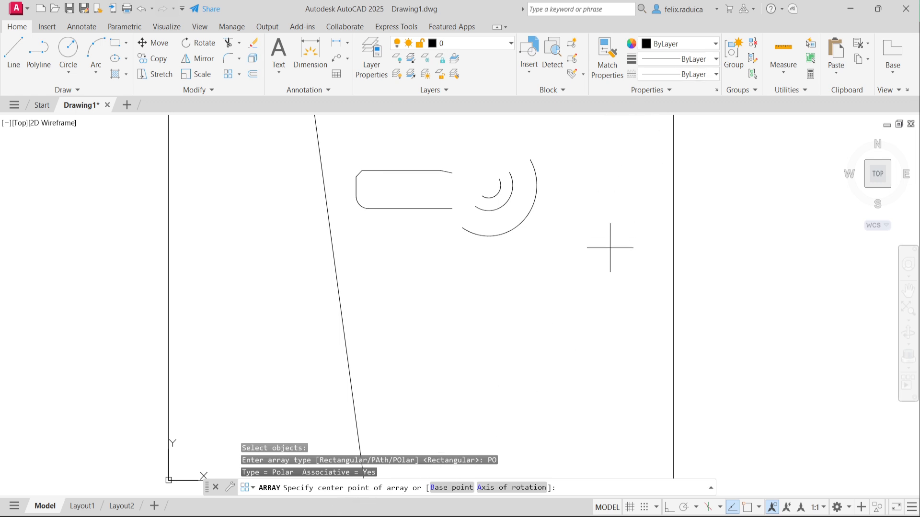
click(576, 251)
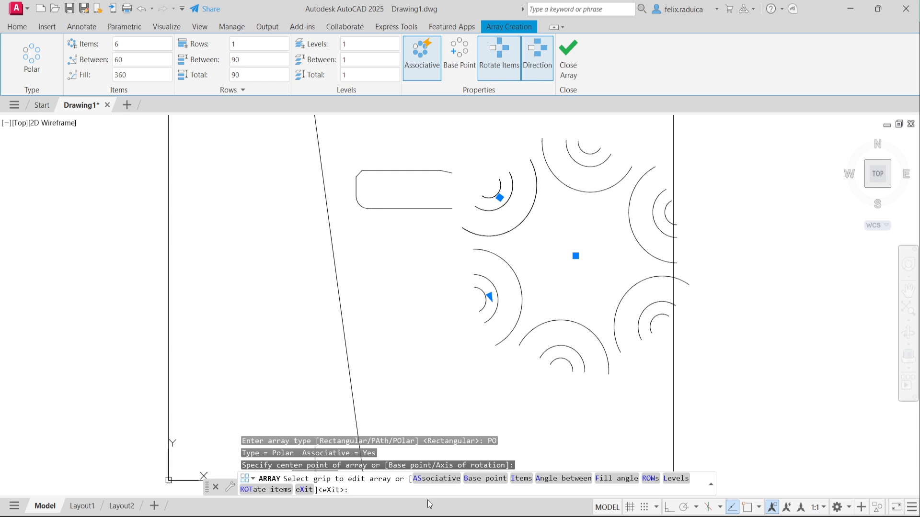
Step: Set the polar array to 4 items, finish it and undo the array
click(521, 482)
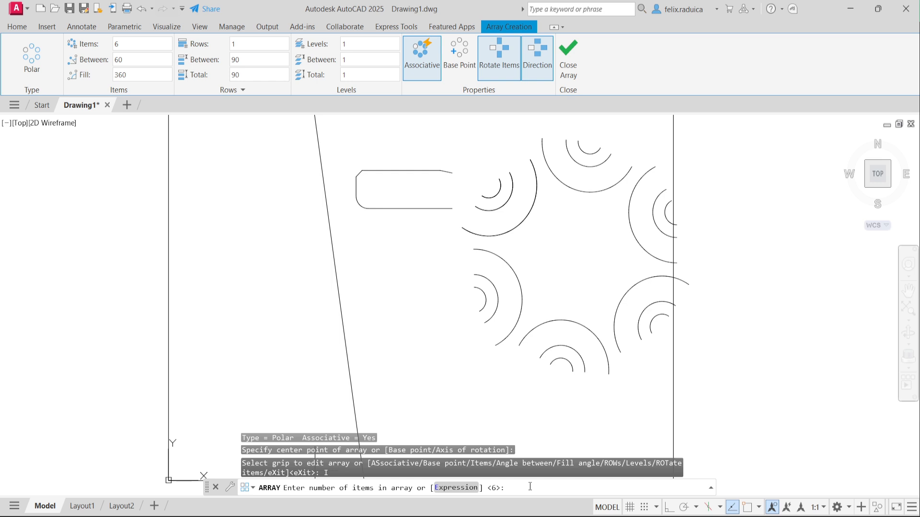
text(4)
key(Return)
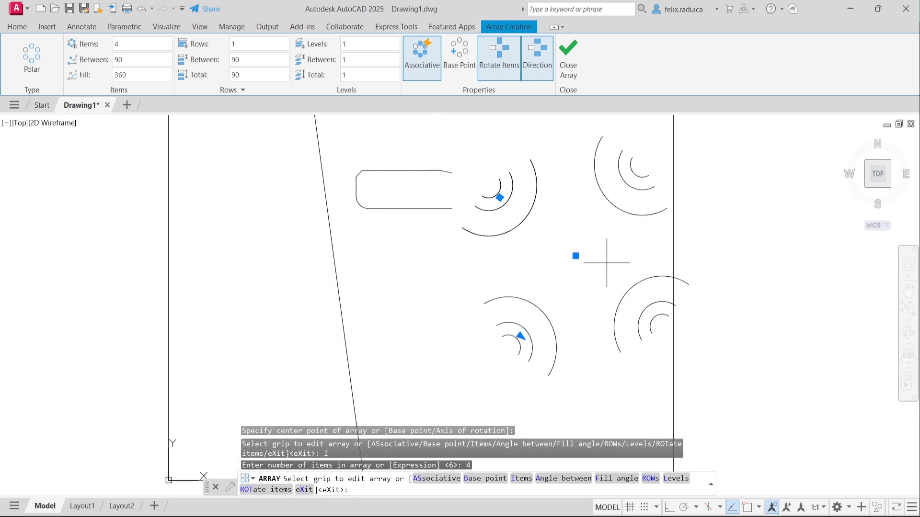
key(Return)
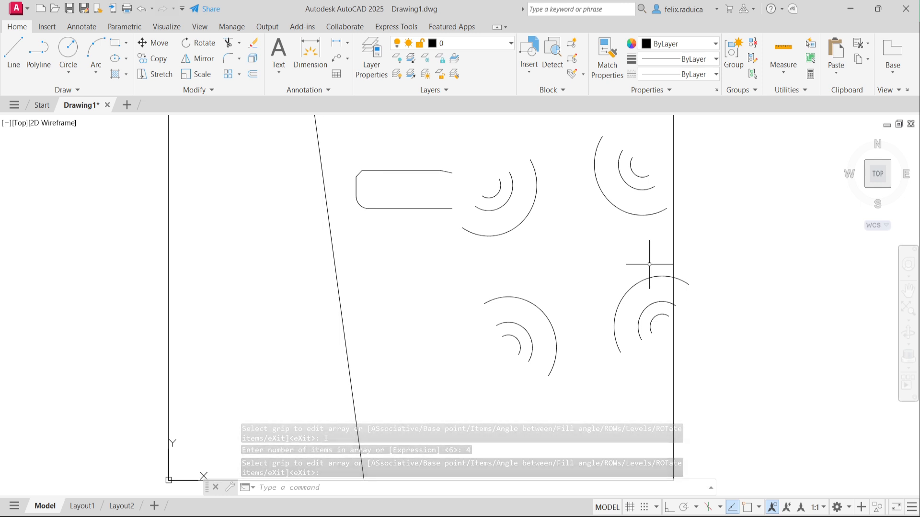
key(ctrl+z)
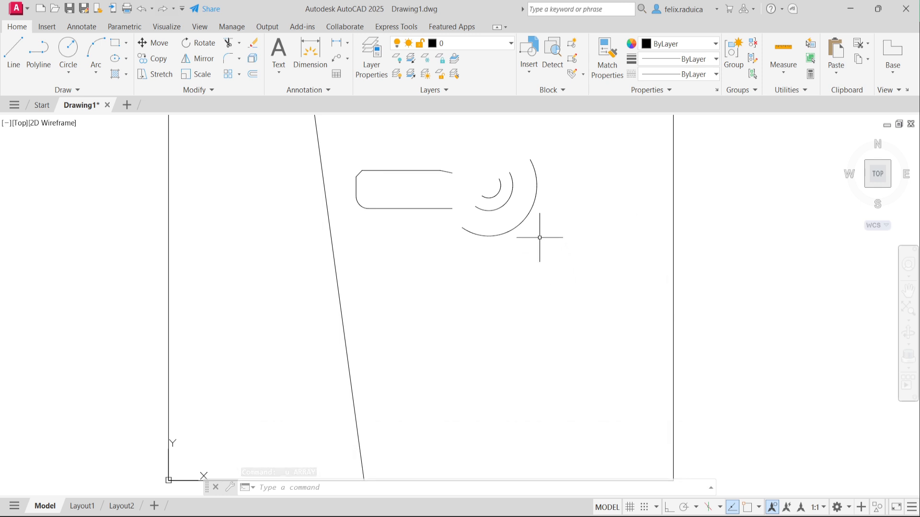
Step: Create a path array of the three concentric arcs, using the long slanted line as the path curve
text(arr)
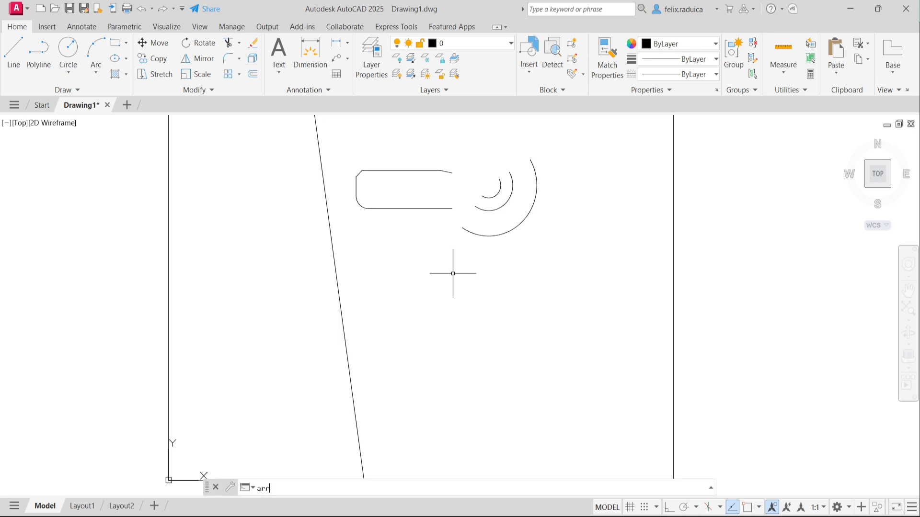
text(ay)
key(Return)
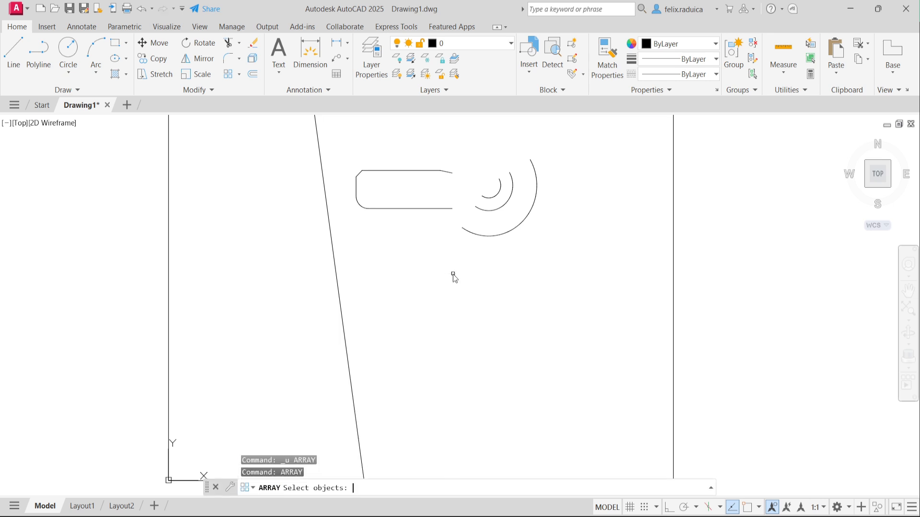
click(536, 233)
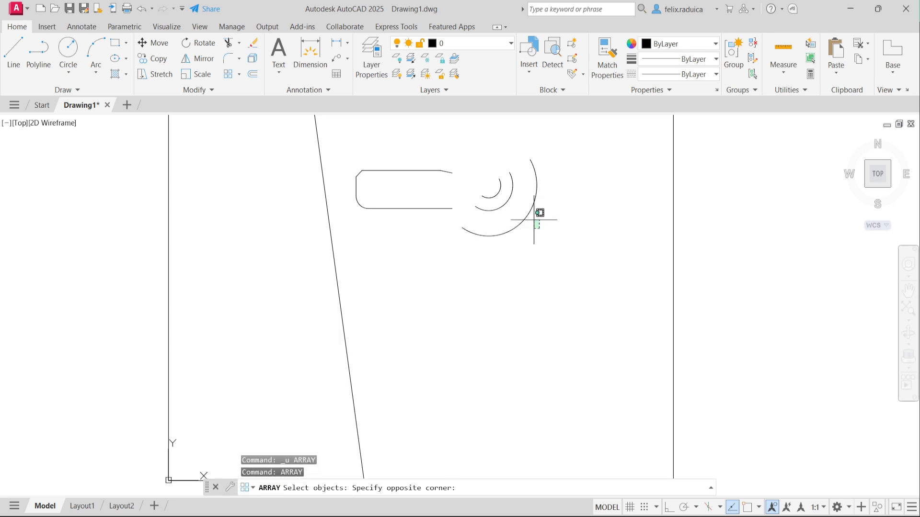
click(489, 174)
key(Return)
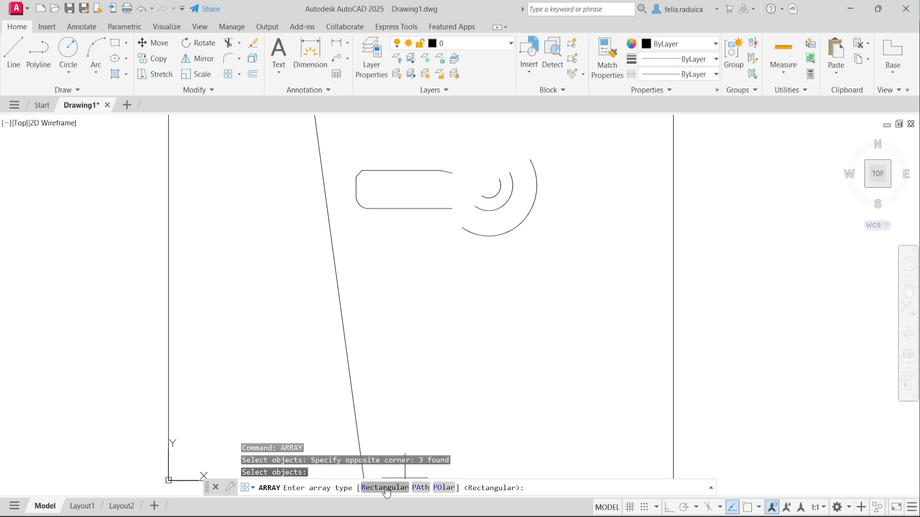
click(420, 488)
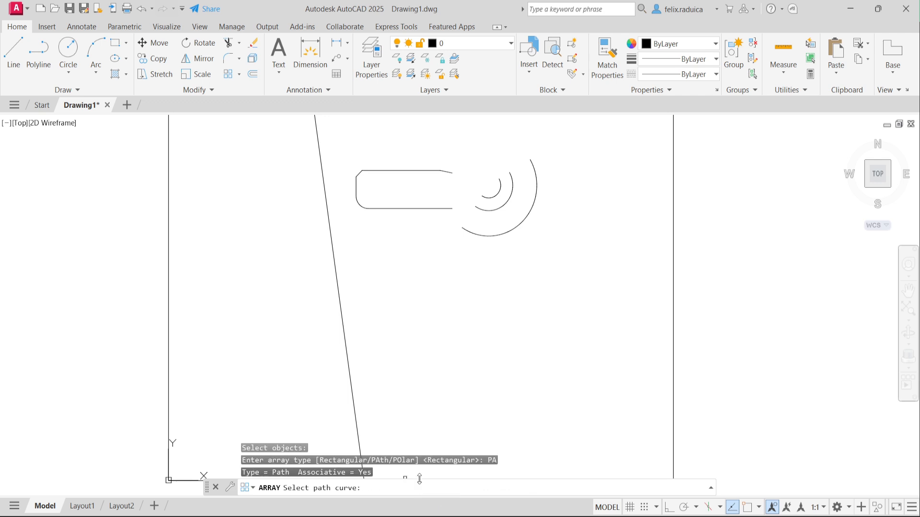
click(341, 346)
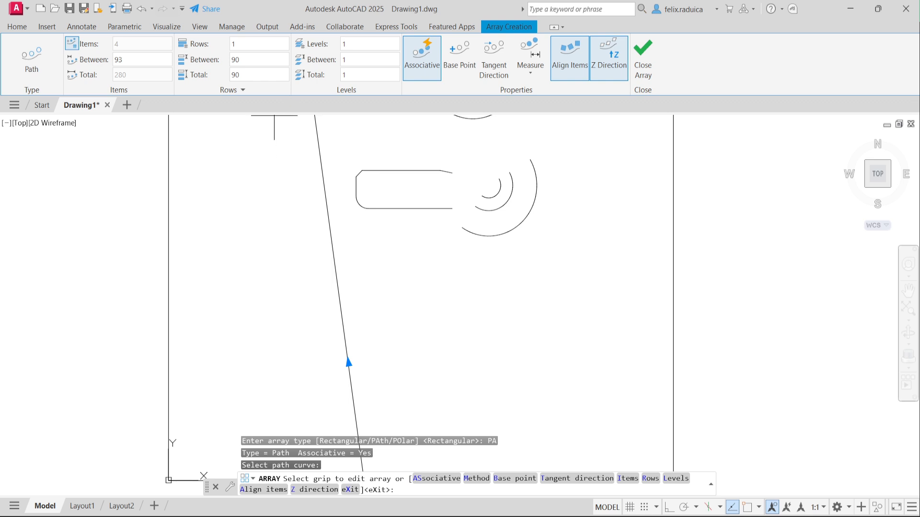
Step: Inspect the arc copies along the path, finish the path array with its default settings and undo it
scroll(326, 219, down, 5)
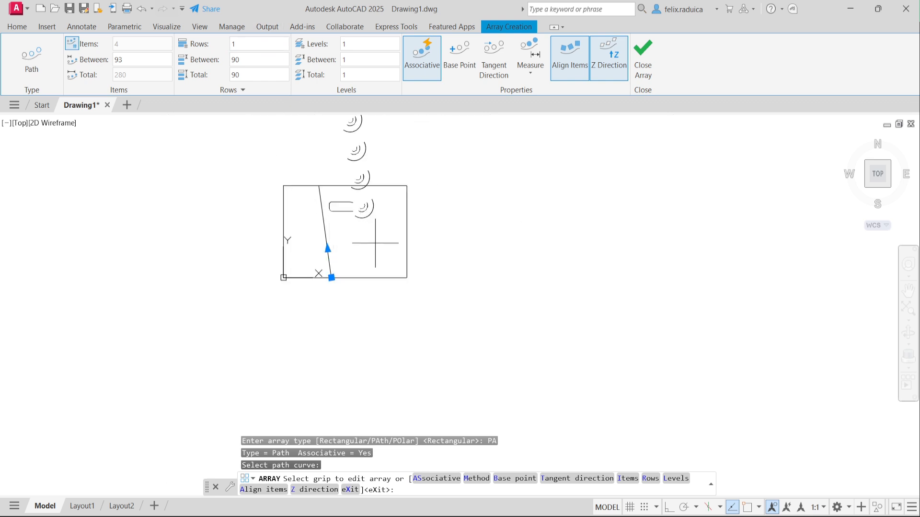
scroll(358, 219, down, 2)
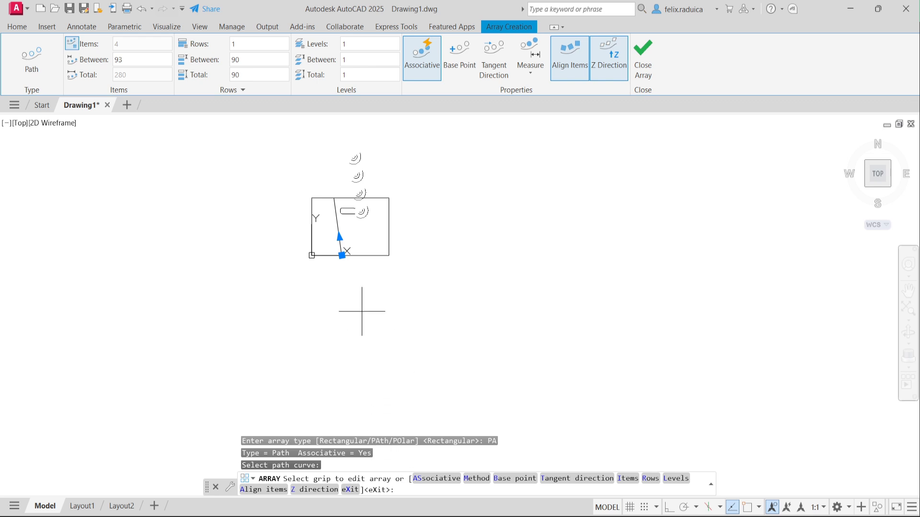
scroll(365, 205, up, 2)
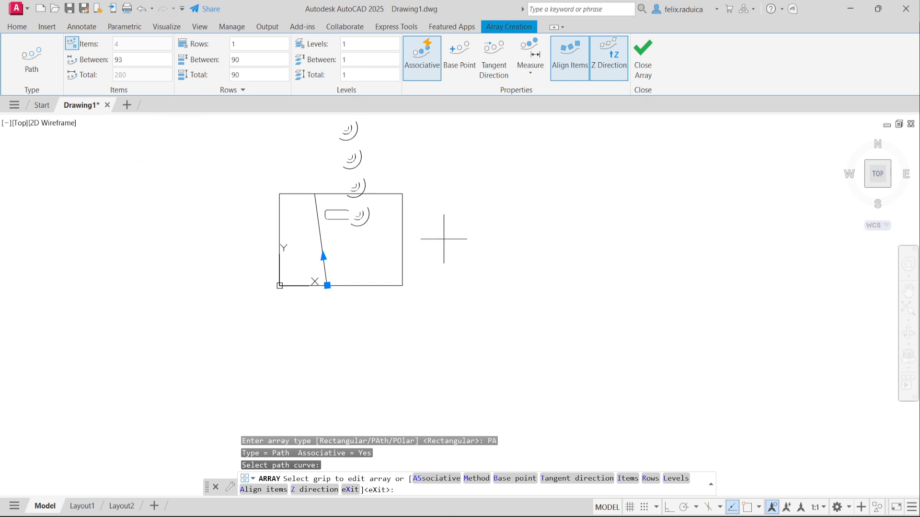
scroll(435, 229, up, 2)
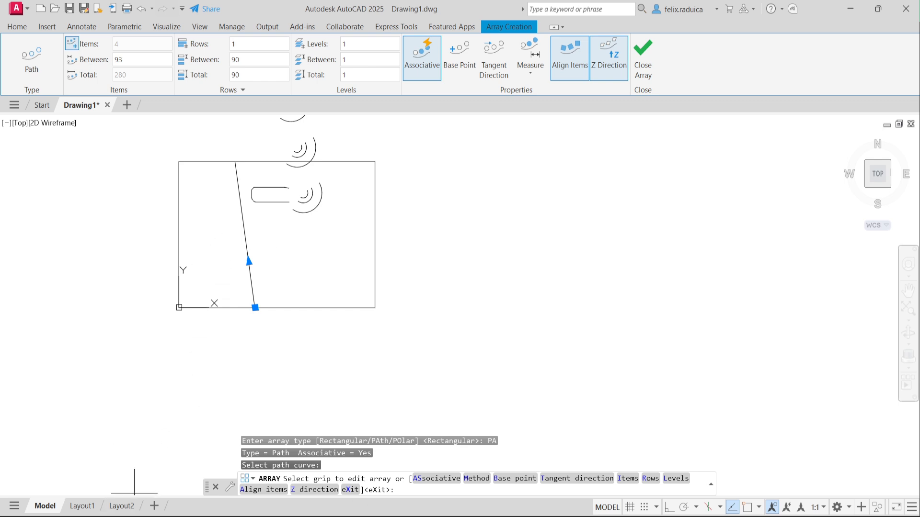
key(Return)
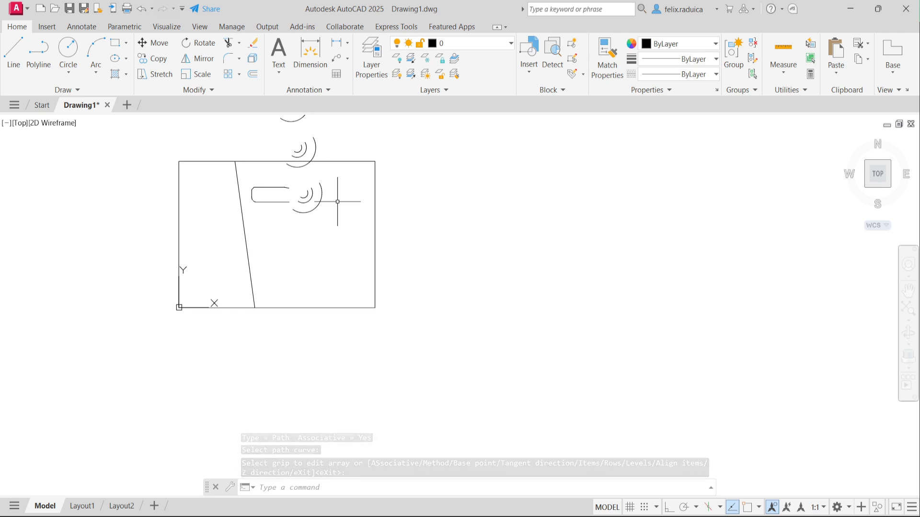
scroll(338, 202, up, 3)
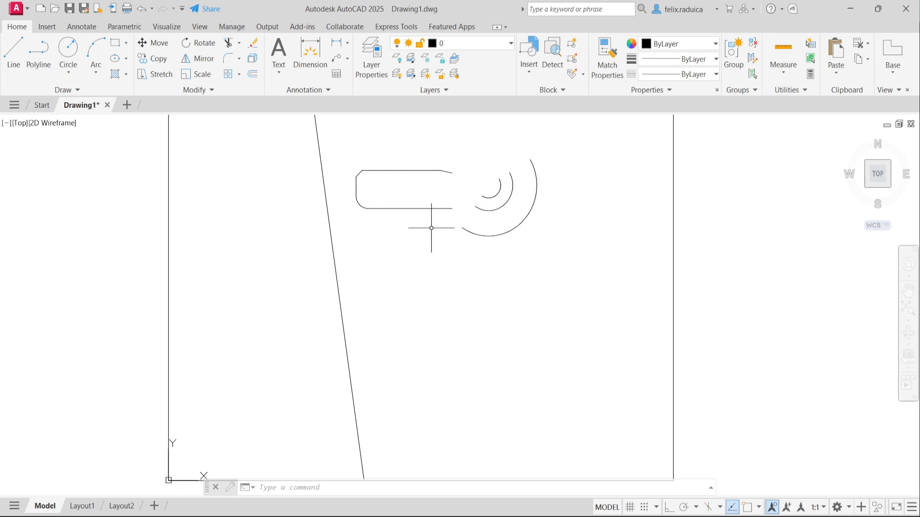
Step: Change the color of the open rounded shape's lower horizontal line to orange 205,105,40
click(430, 208)
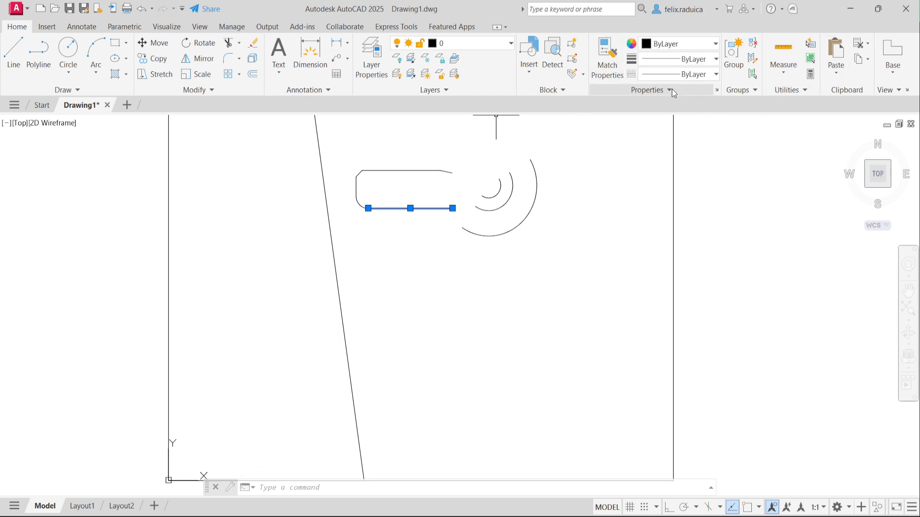
click(661, 51)
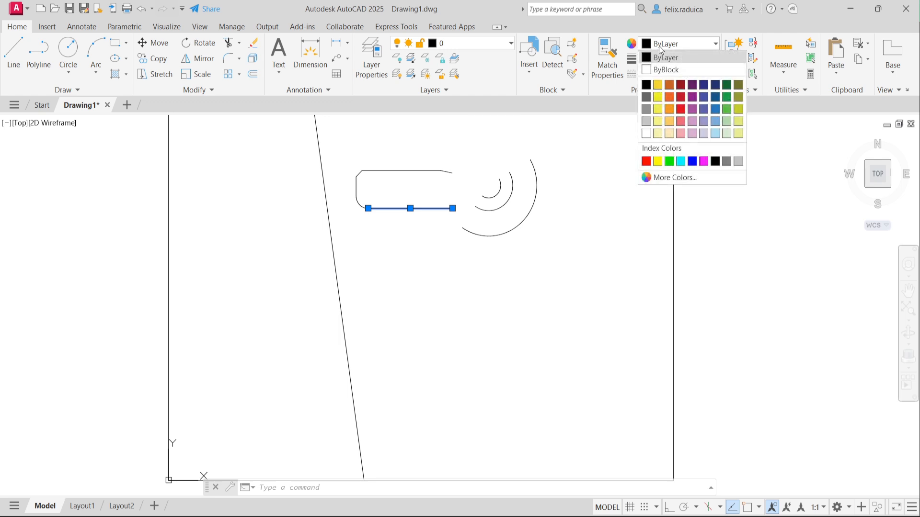
click(669, 89)
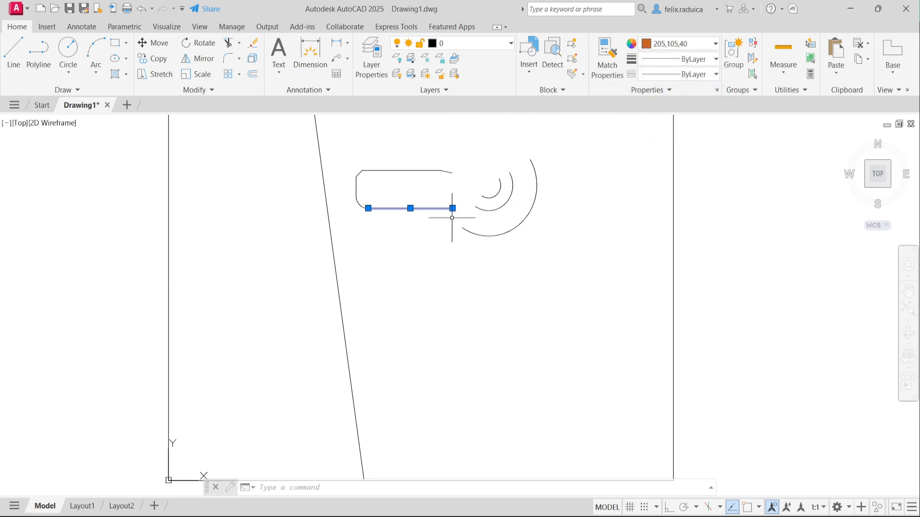
key(Escape)
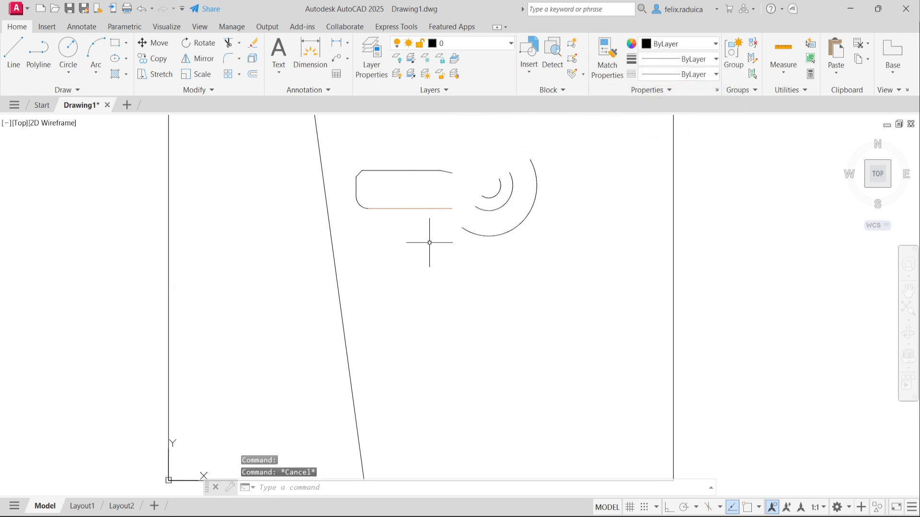
Step: Set the lineweight of the orange horizontal line to 0.80 mm and clear the selection
click(437, 210)
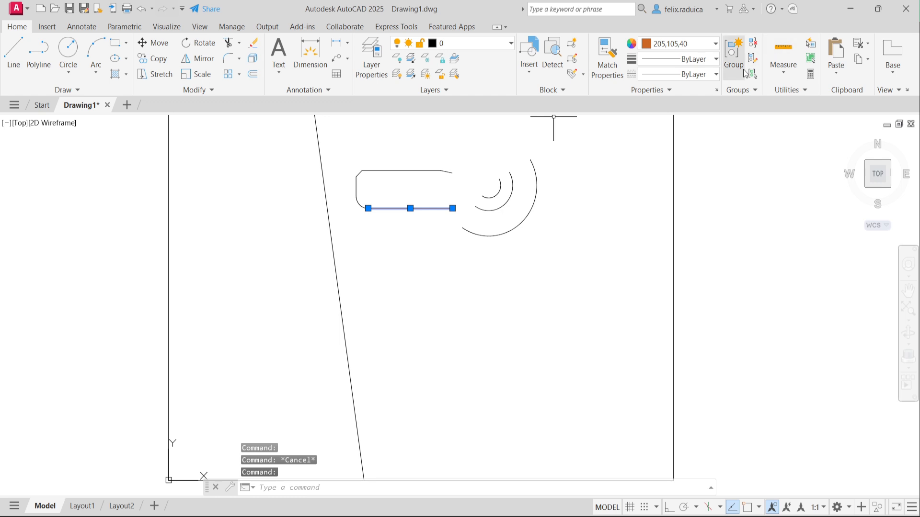
click(685, 59)
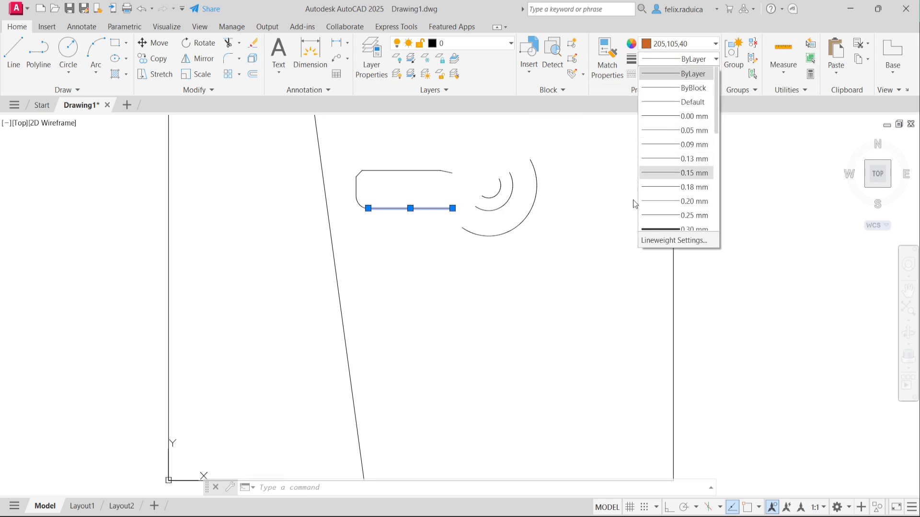
scroll(671, 223, down, 3)
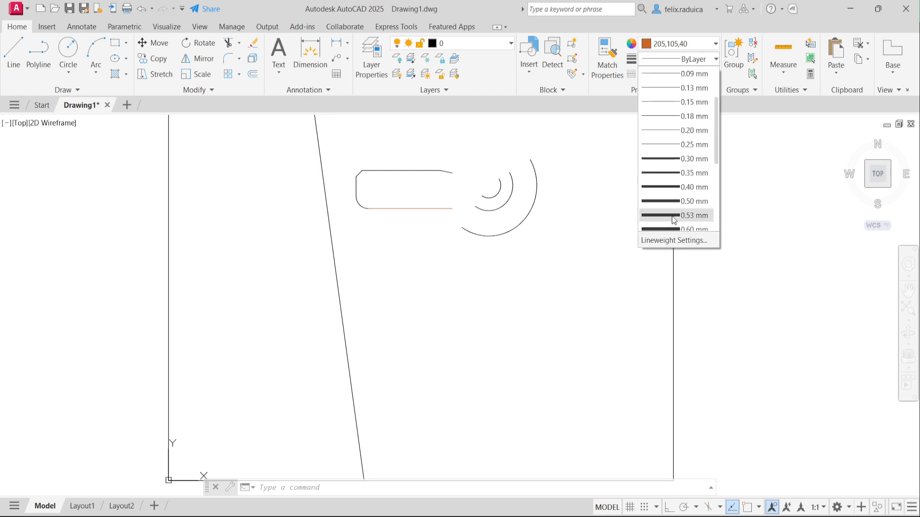
click(672, 216)
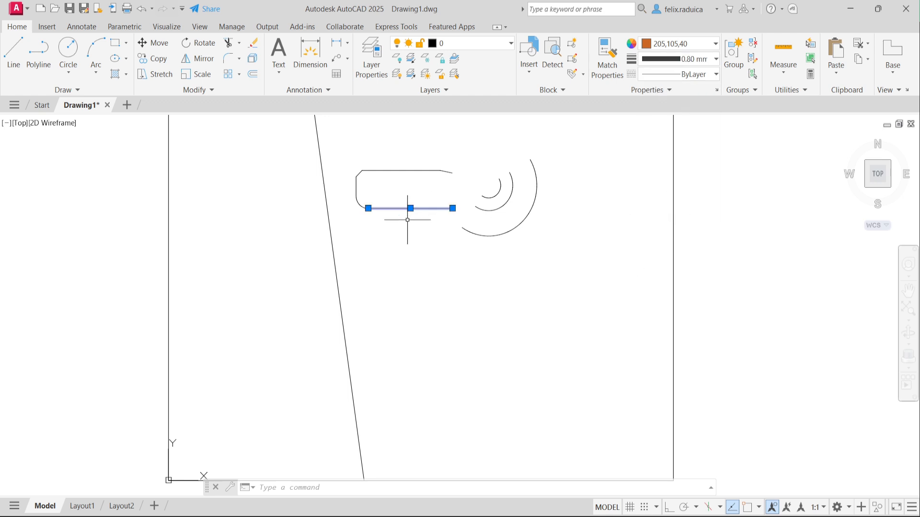
key(Escape)
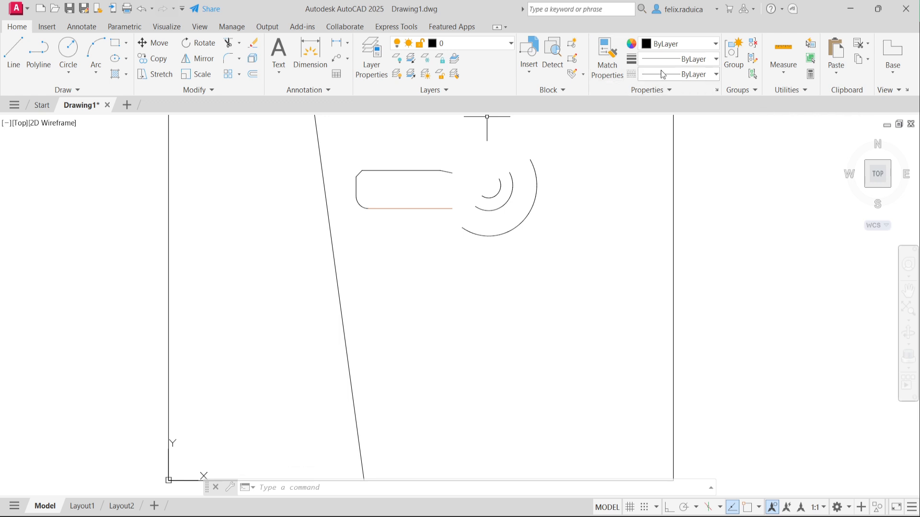
Step: With nothing selected, set the current lineweight to 1.06 mm and check the orange line's own lineweight
click(695, 60)
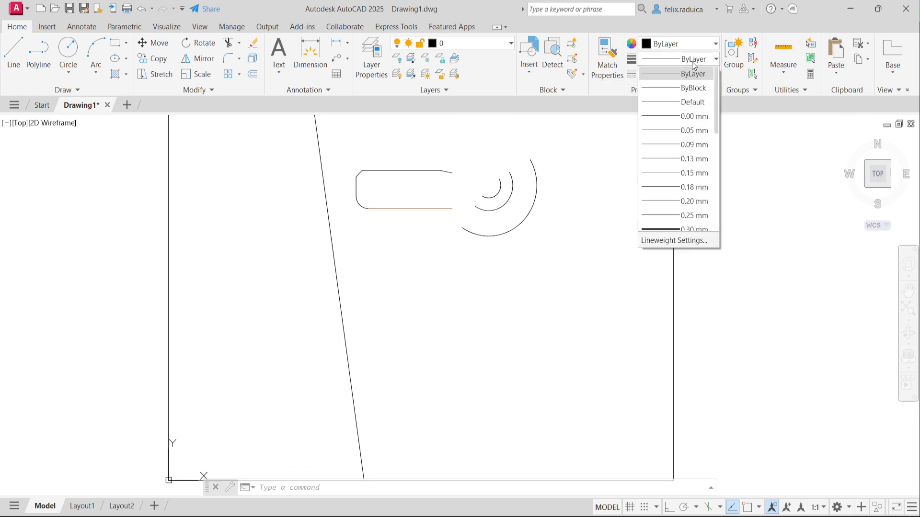
scroll(681, 216, down, 1)
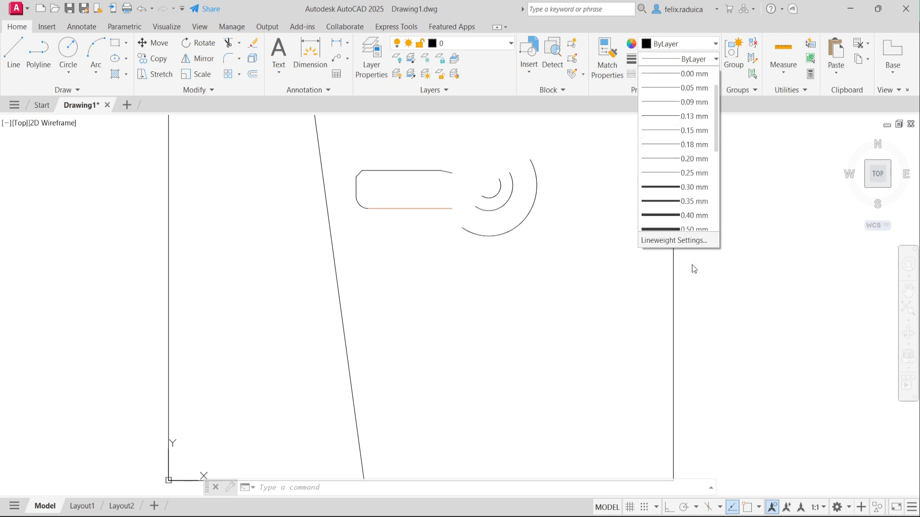
scroll(695, 230, down, 3)
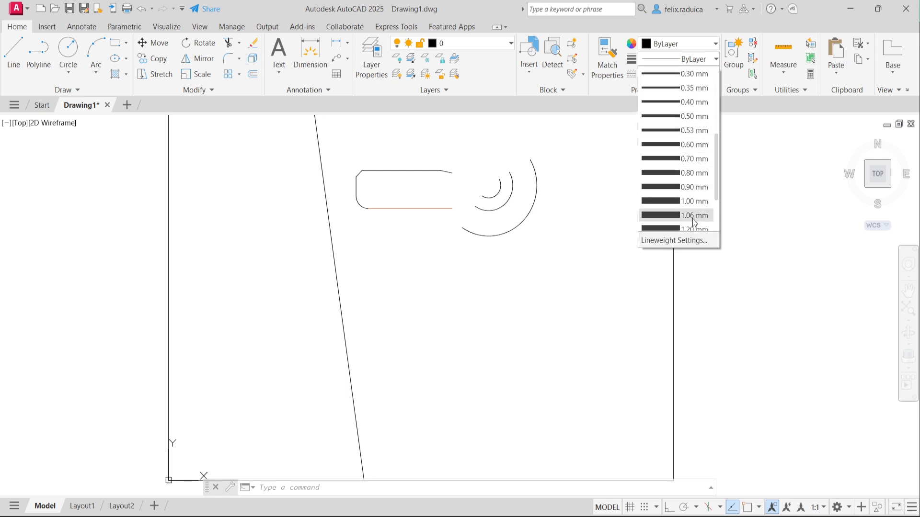
click(691, 217)
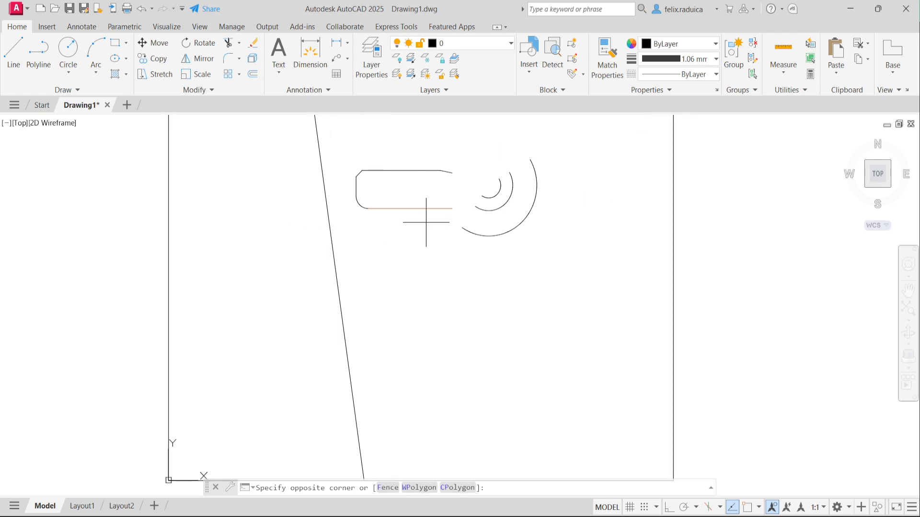
click(416, 208)
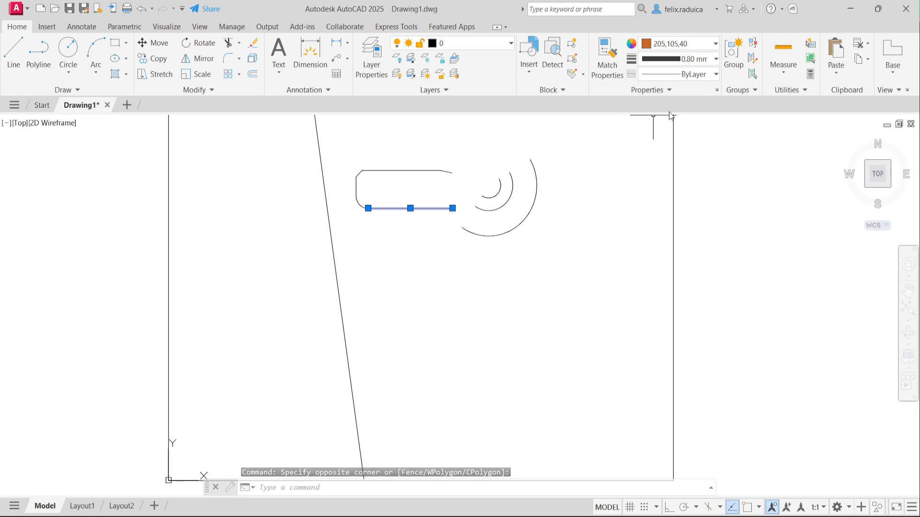
key(Escape)
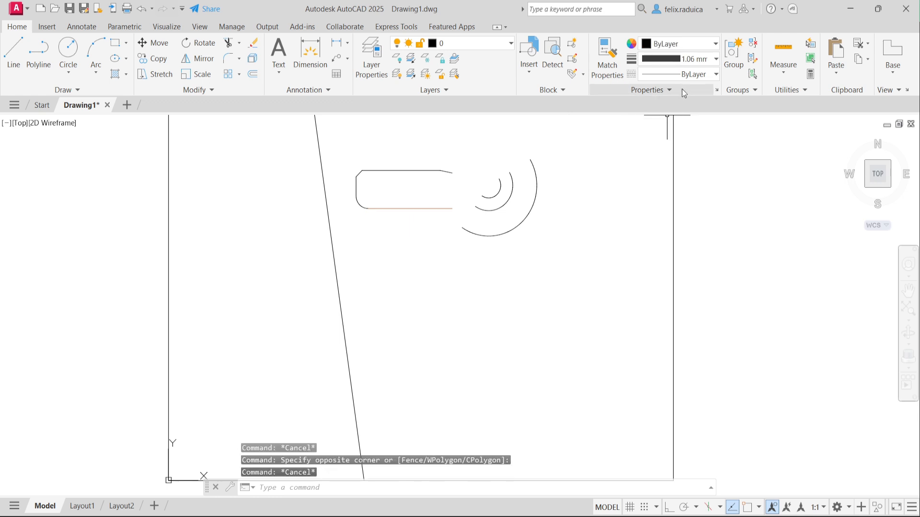
click(680, 90)
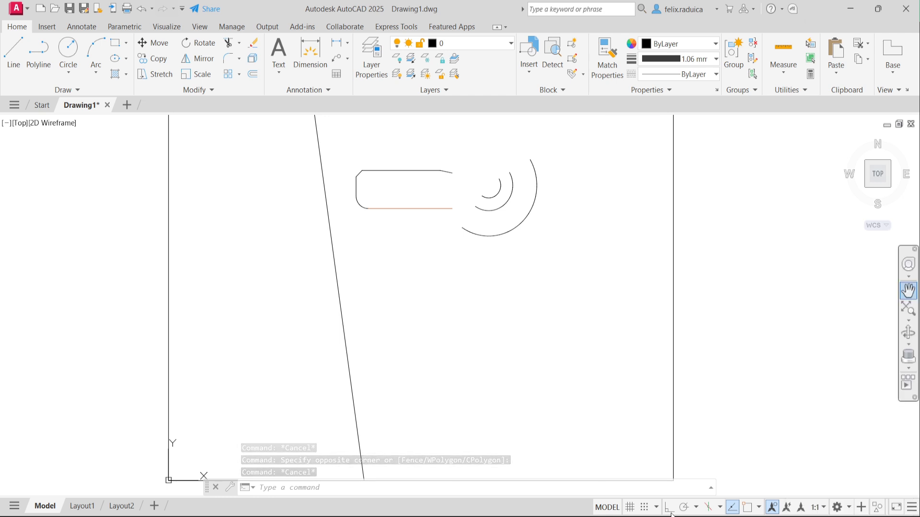
Step: Add the LineWeight toggle to the status bar and turn on lineweight display
click(913, 509)
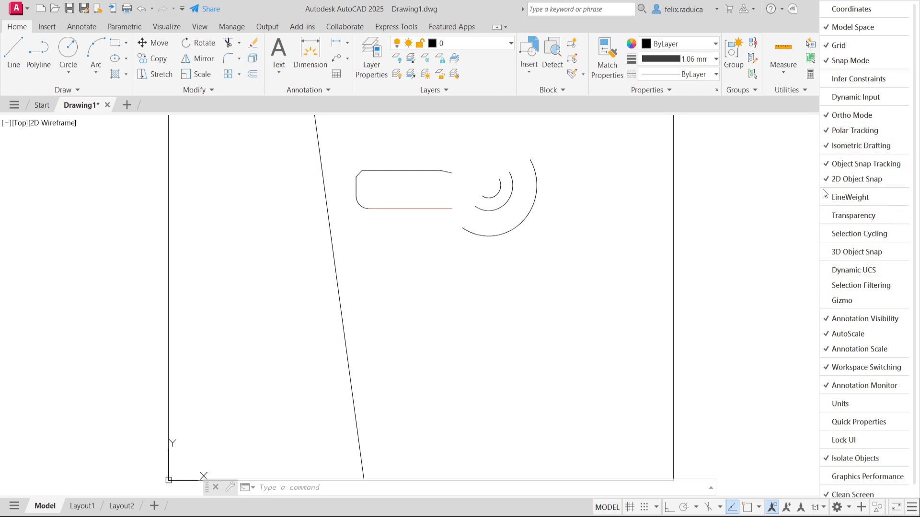
click(838, 201)
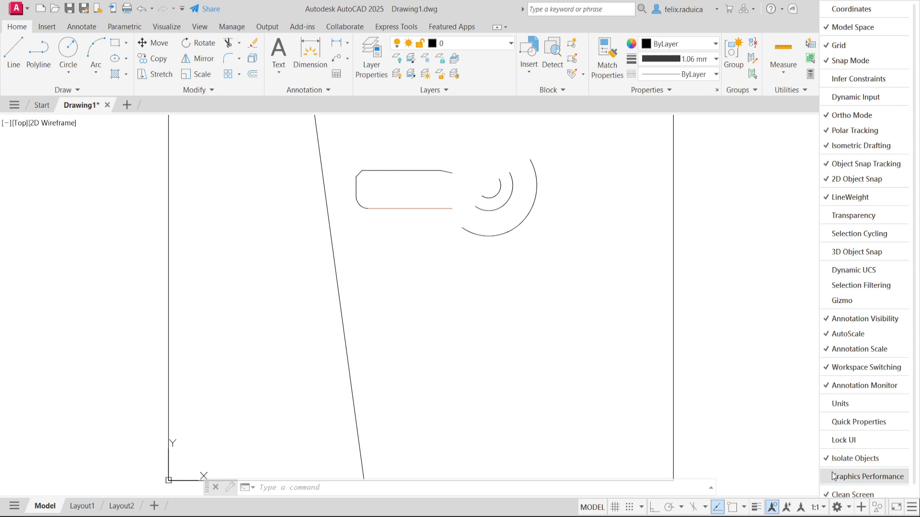
click(765, 469)
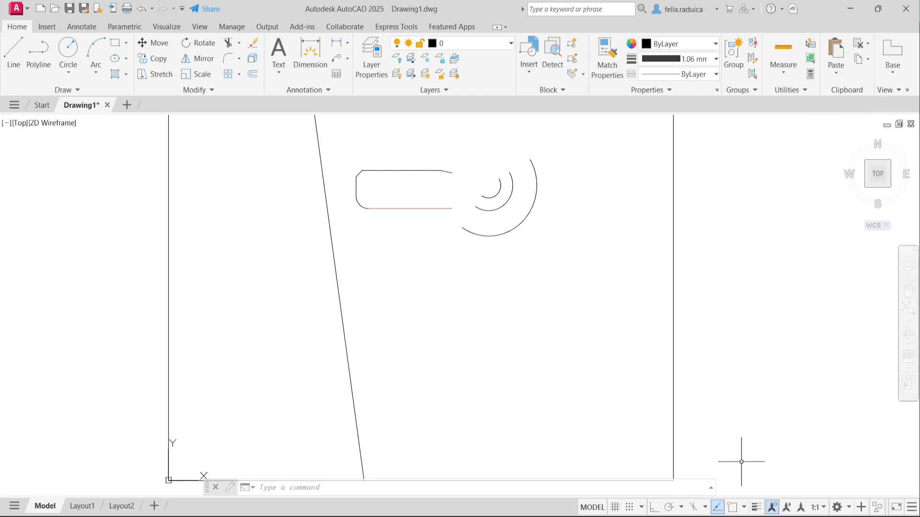
click(756, 508)
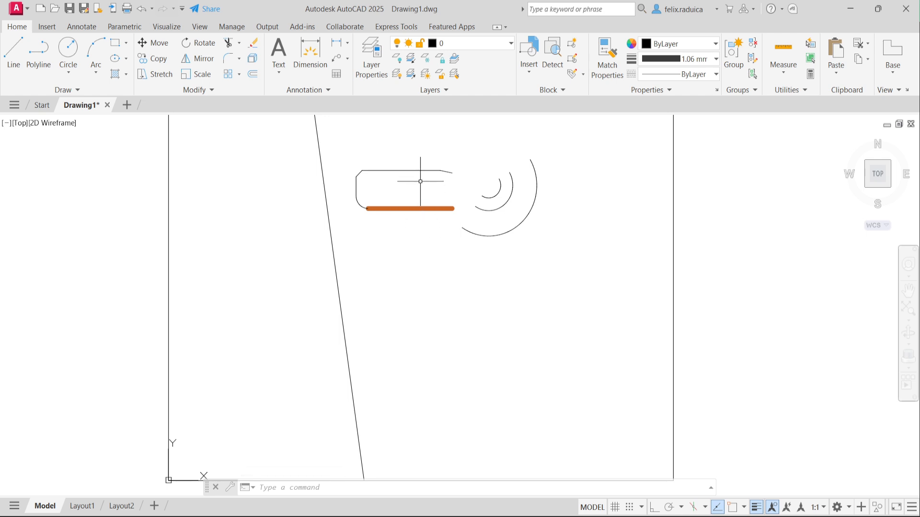
Step: With the orange horizontal line selected, load the DASHED linetype from acad.lin and accept the Linetype Manager
middle_click(427, 226)
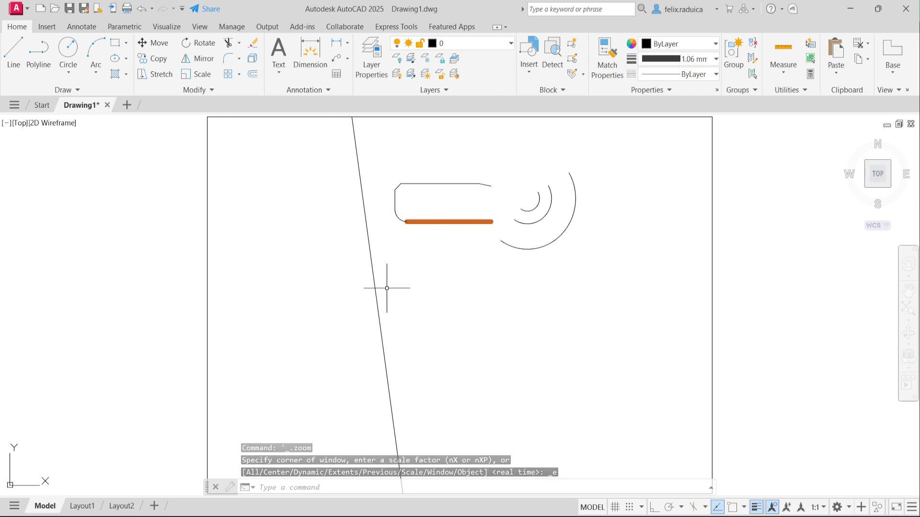
click(461, 224)
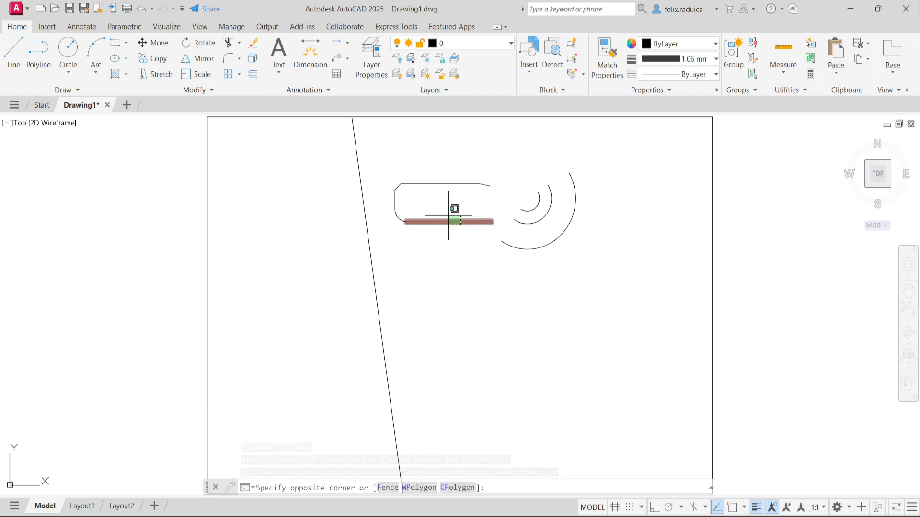
click(445, 217)
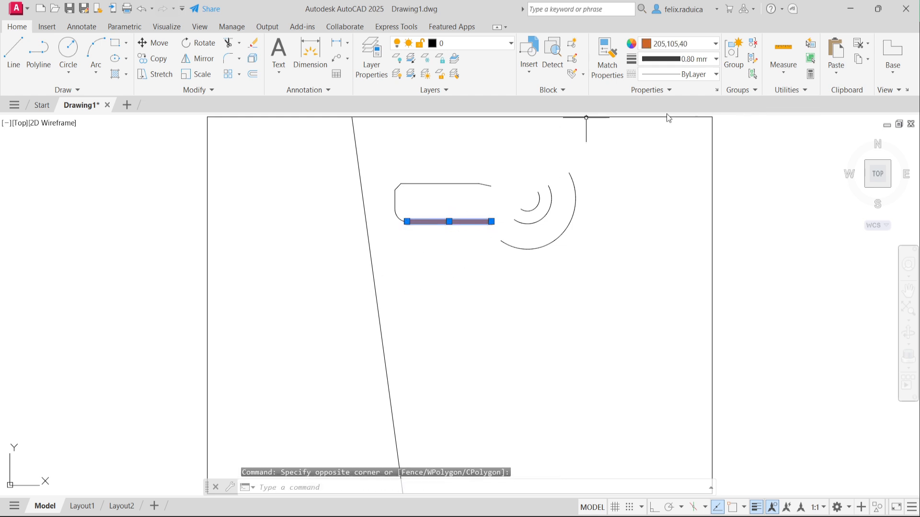
click(714, 74)
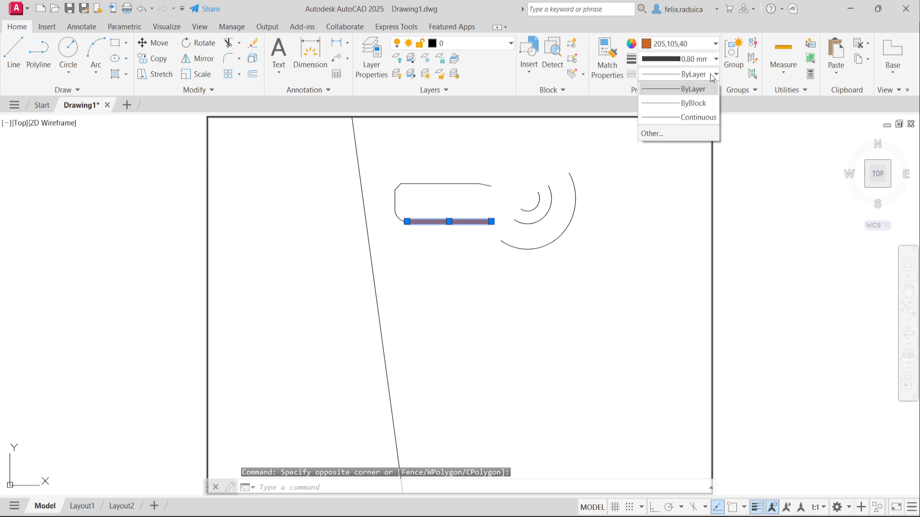
click(683, 133)
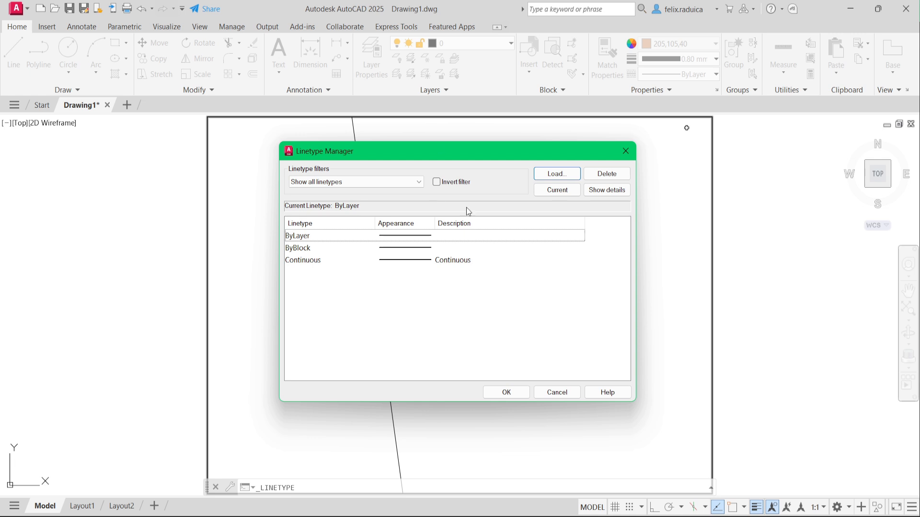
click(559, 175)
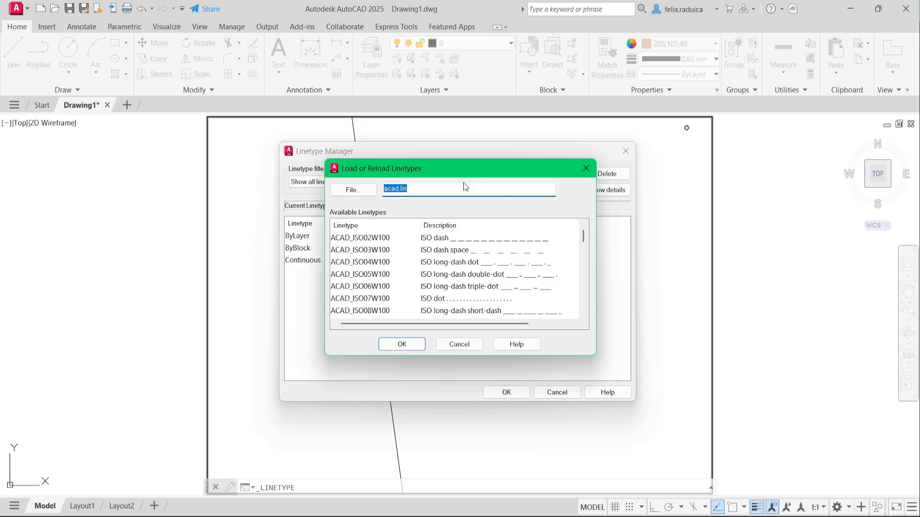
scroll(392, 273, down, 6)
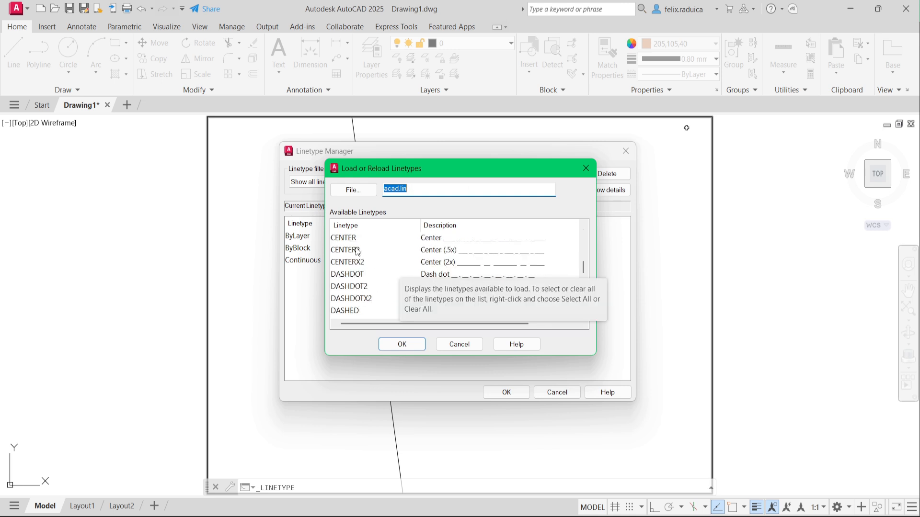
scroll(357, 261, down, 3)
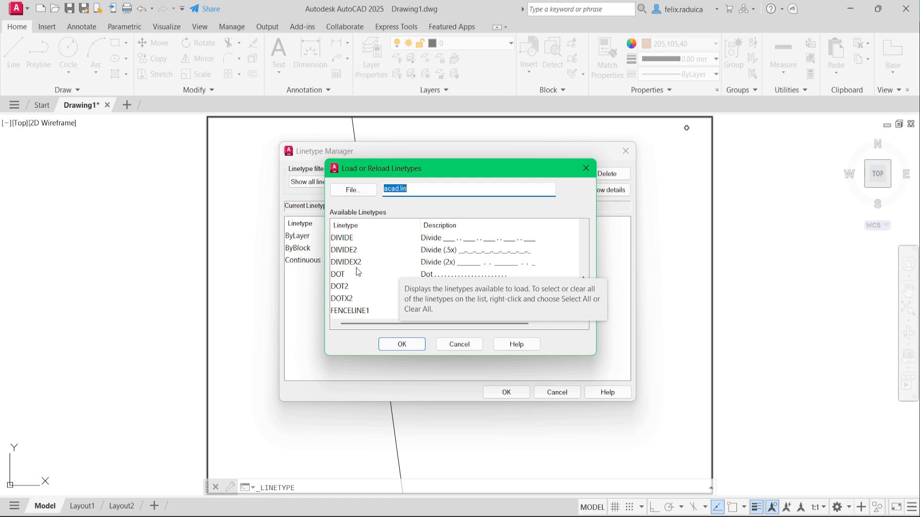
scroll(383, 307, down, 1)
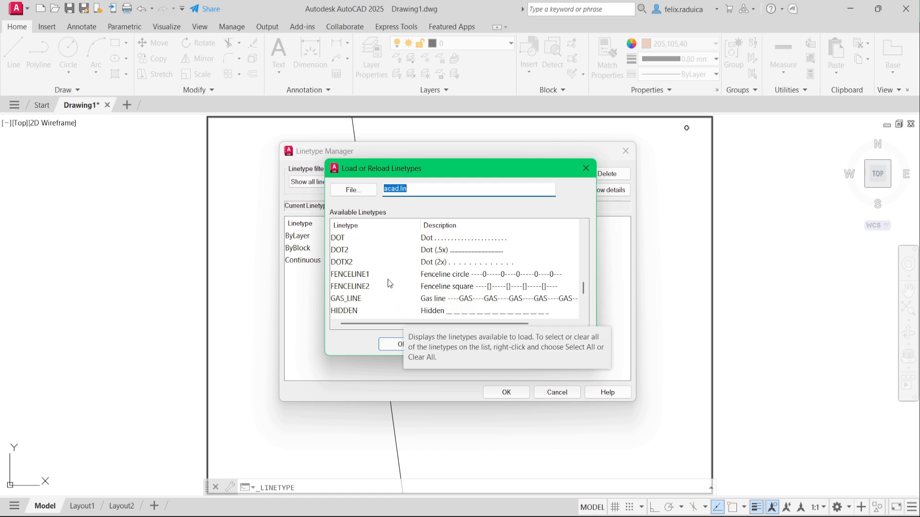
scroll(389, 283, up, 1)
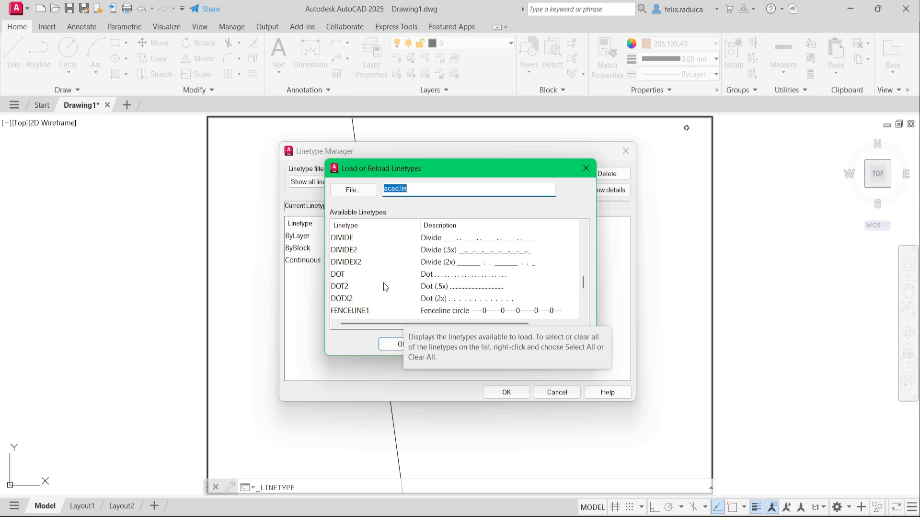
scroll(356, 265, up, 1)
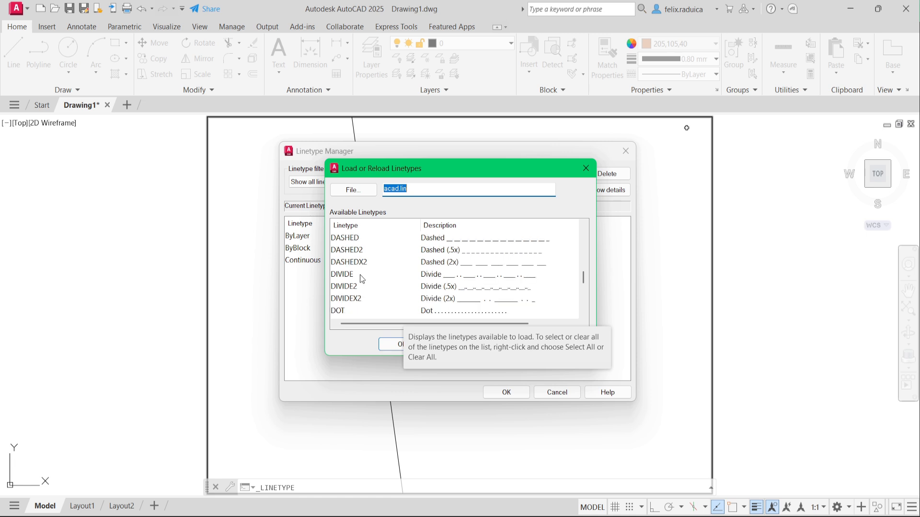
click(359, 239)
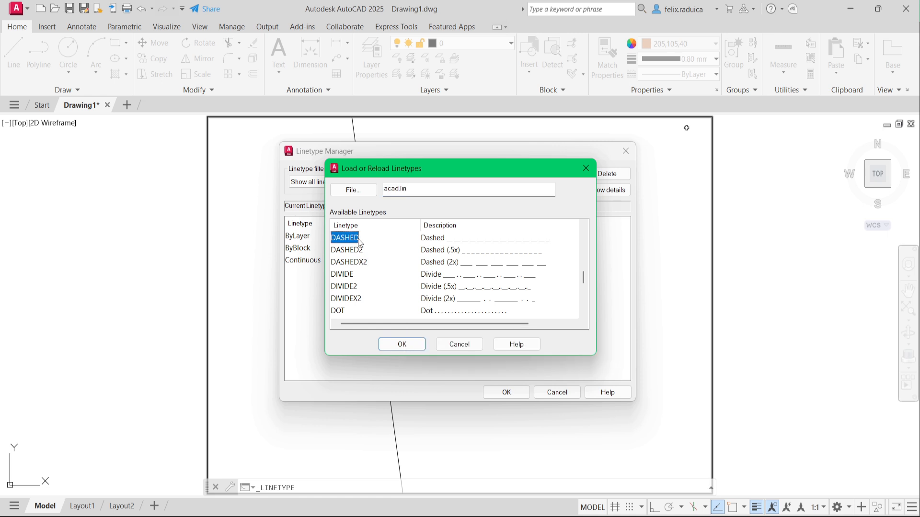
click(415, 344)
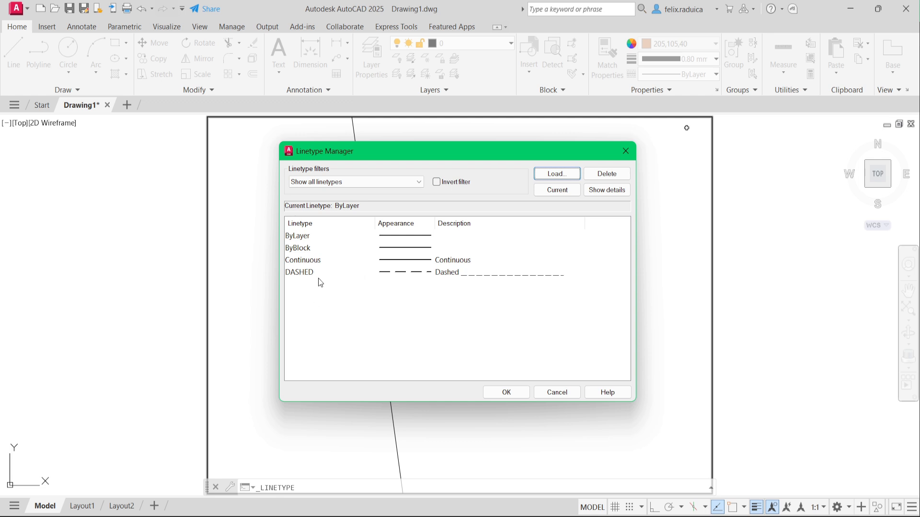
click(306, 277)
click(514, 392)
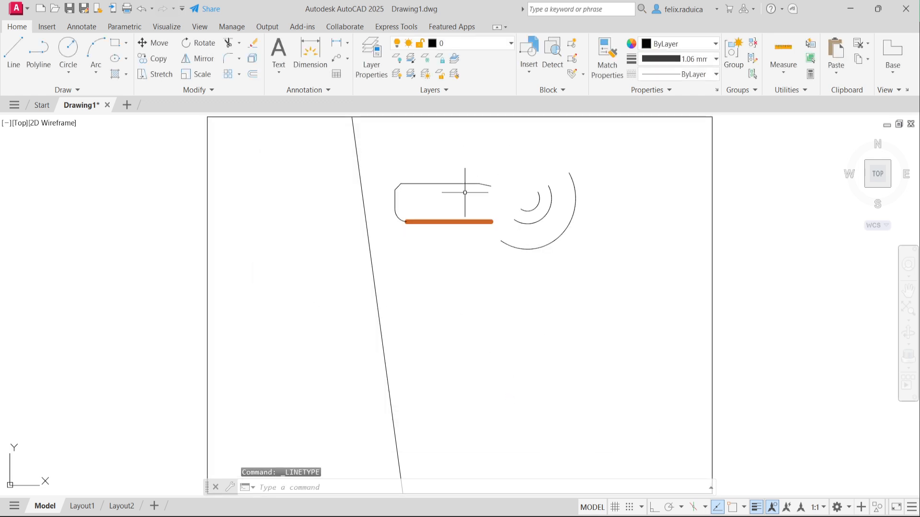
Step: Set the orange horizontal line's linetype to DASHED, inspect its dashes up close and clear the selection
scroll(441, 232, up, 10)
scroll(479, 228, down, 6)
click(486, 229)
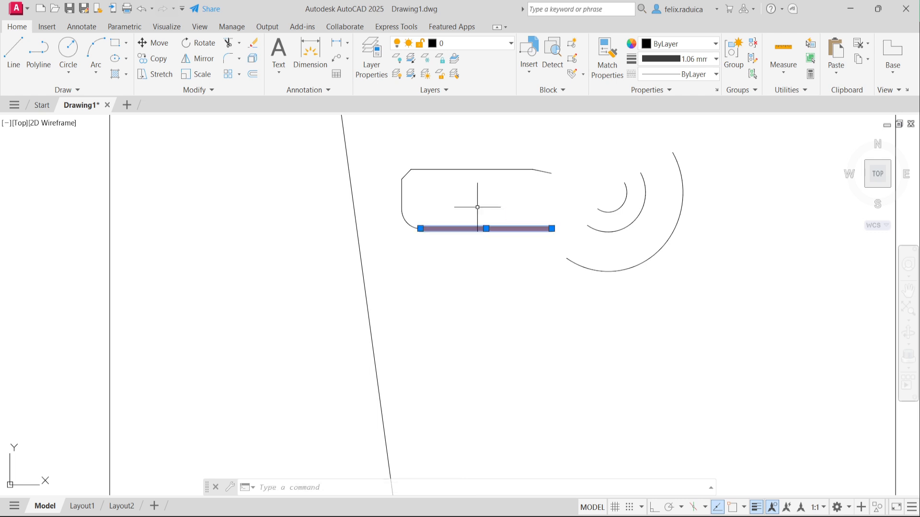
click(477, 207)
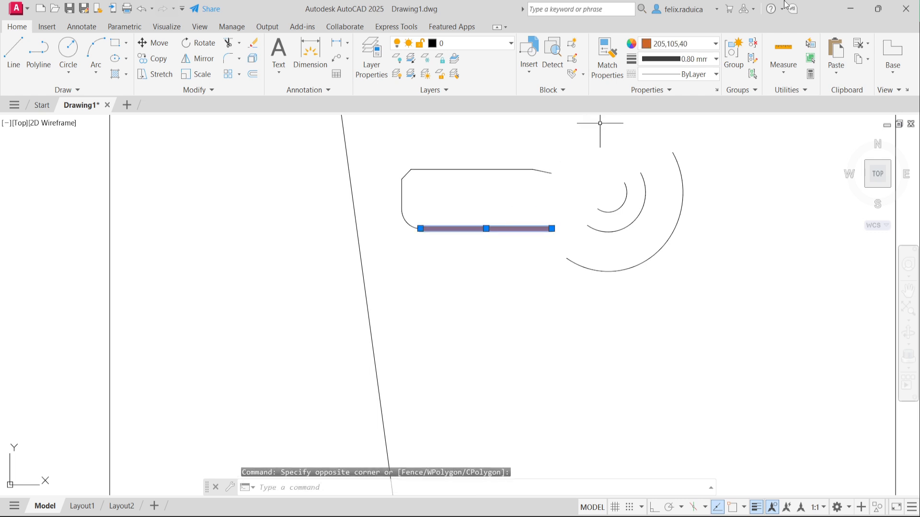
click(691, 76)
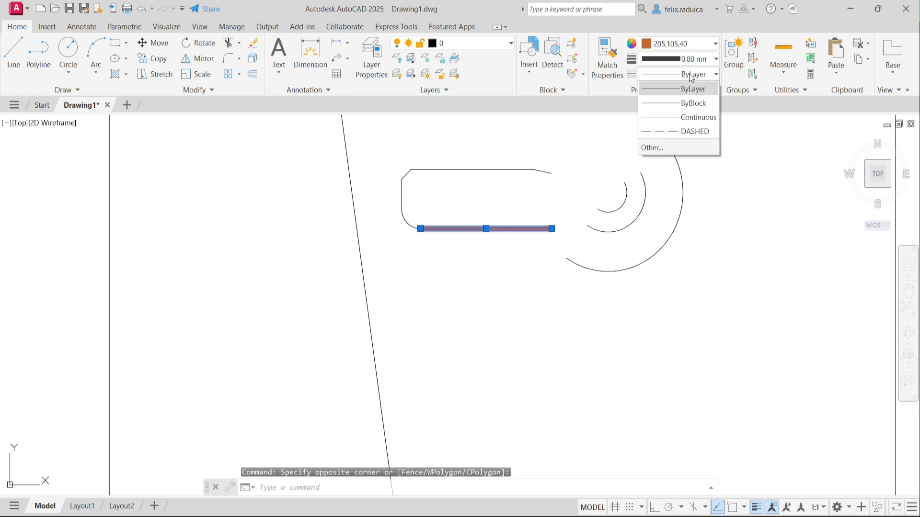
click(680, 131)
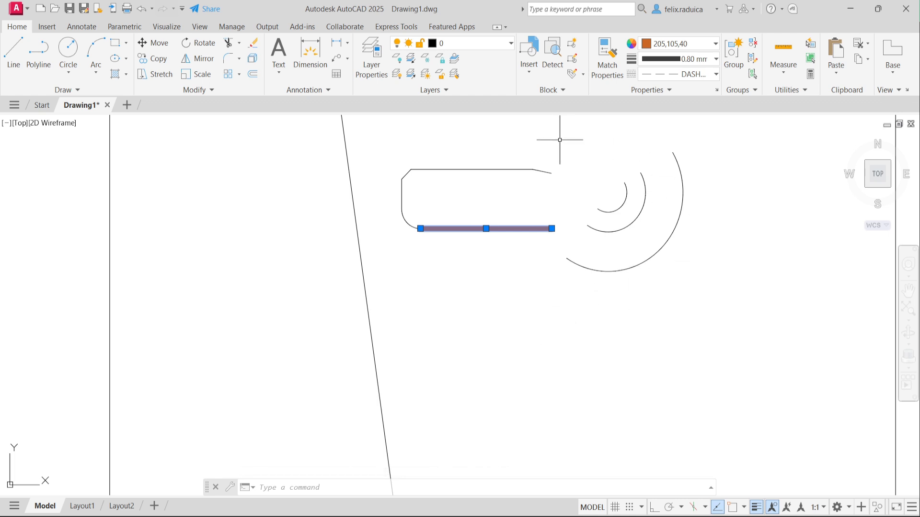
scroll(469, 215, up, 5)
scroll(486, 269, up, 4)
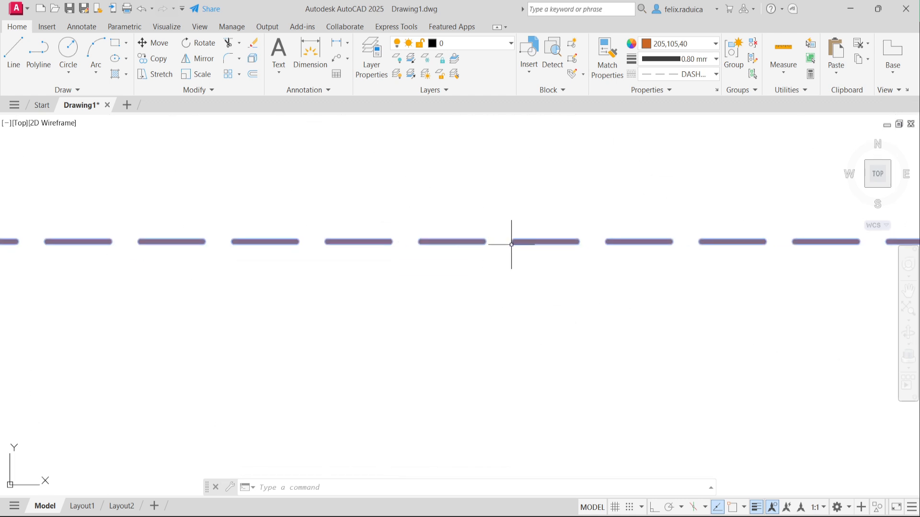
scroll(511, 236, down, 8)
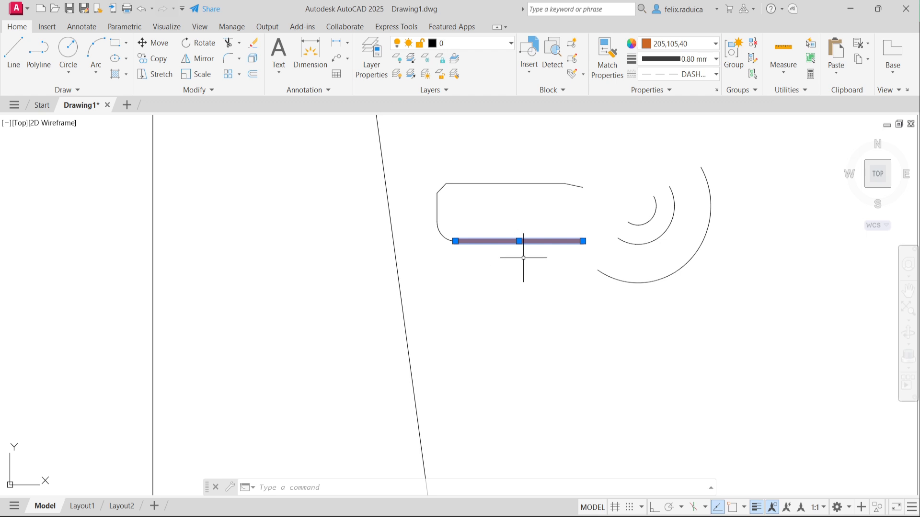
key(Escape)
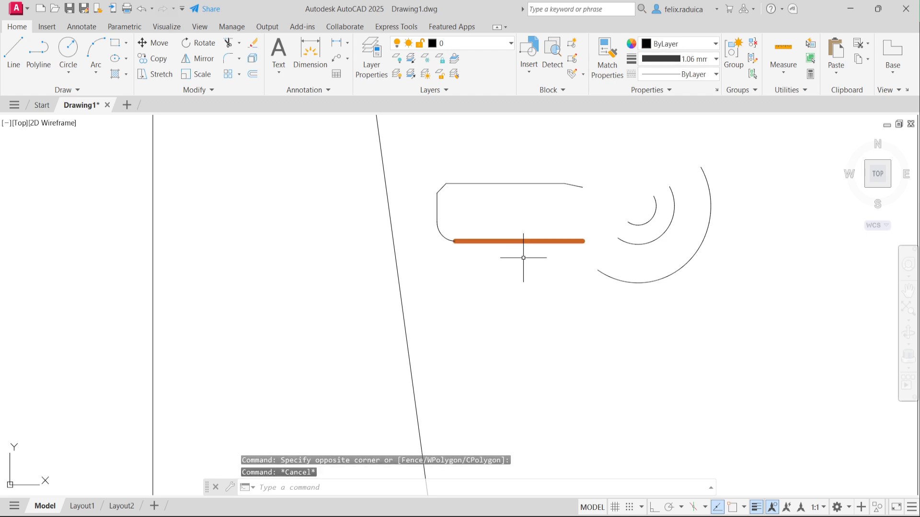
Step: Raise the global linetype scale factor with LTSCALE to 7, to 10 and finally to 15
text(linetype )
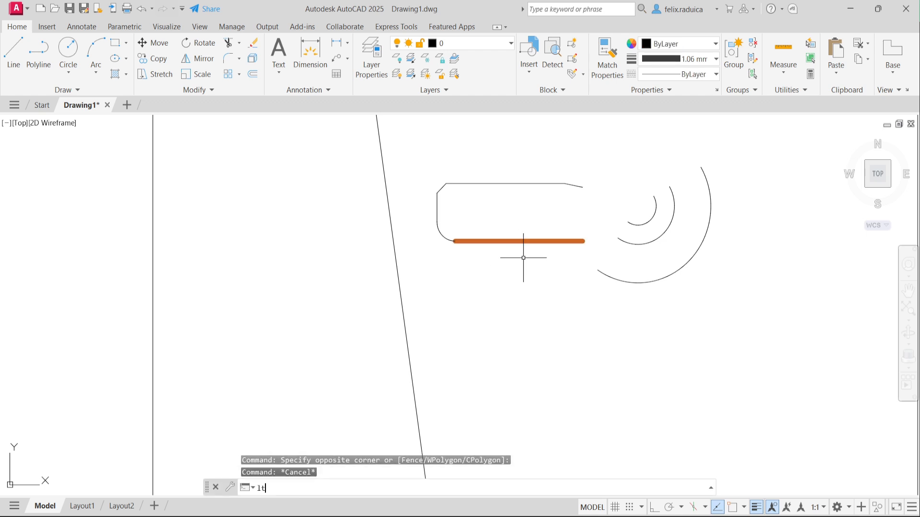
text(scale)
key(Return)
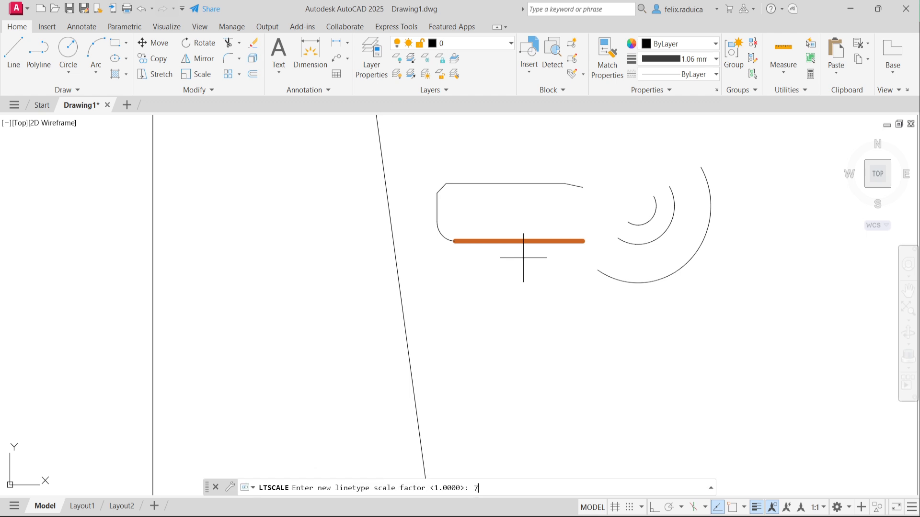
text(7)
key(Return)
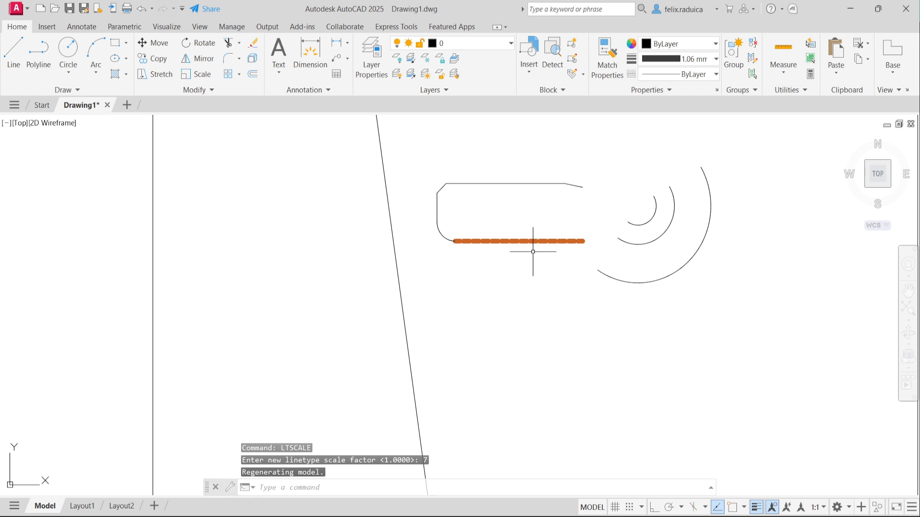
key(Return)
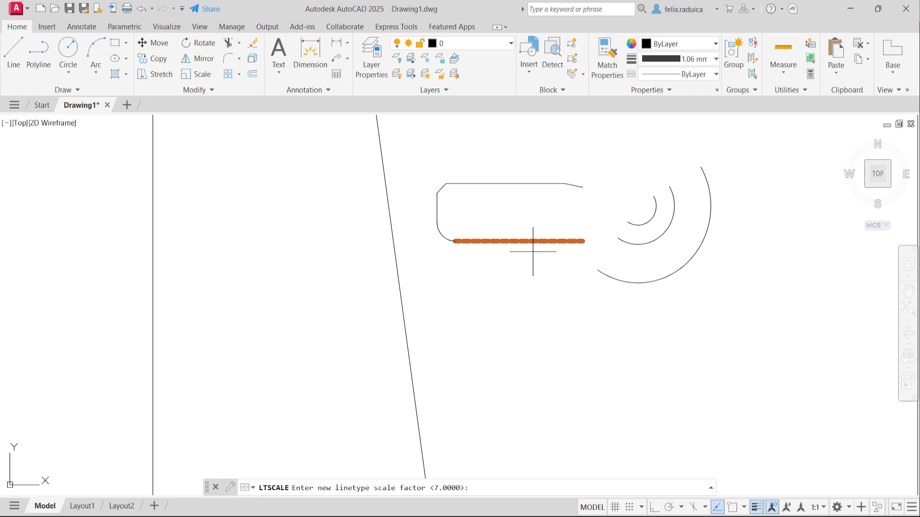
text(10)
key(Return)
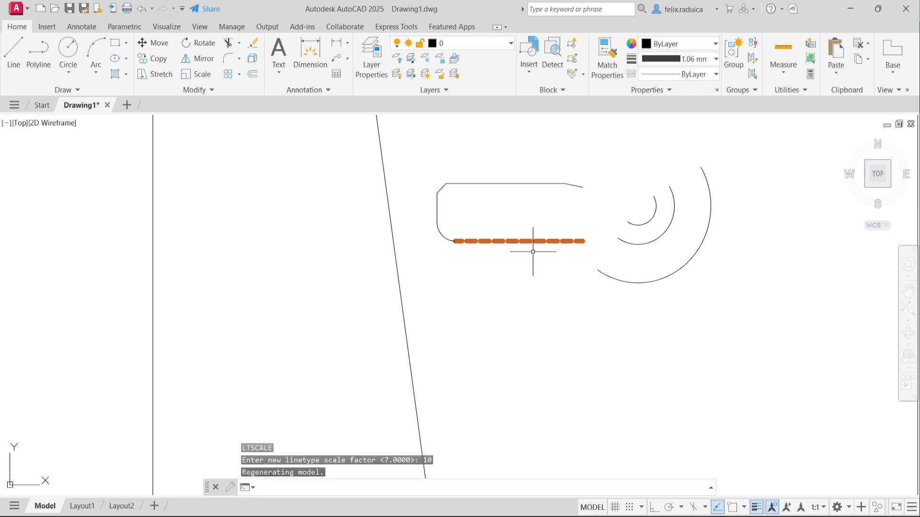
key(Return)
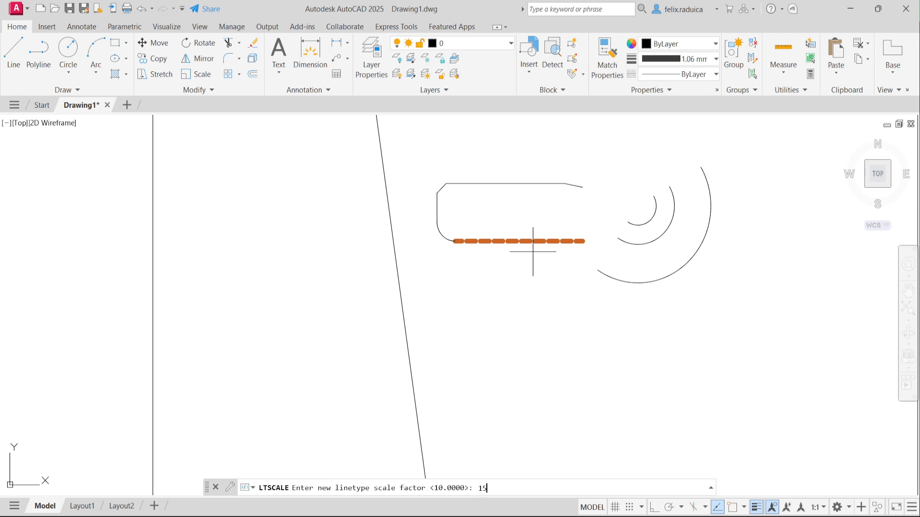
key(Return)
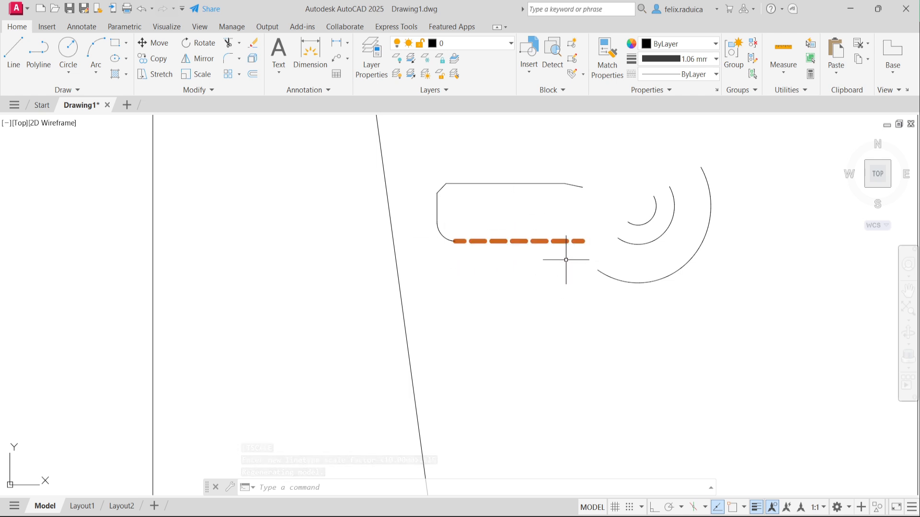
Step: Copy the dashed orange line's properties to the upper polyline of the open rounded shape with Match Properties
click(536, 241)
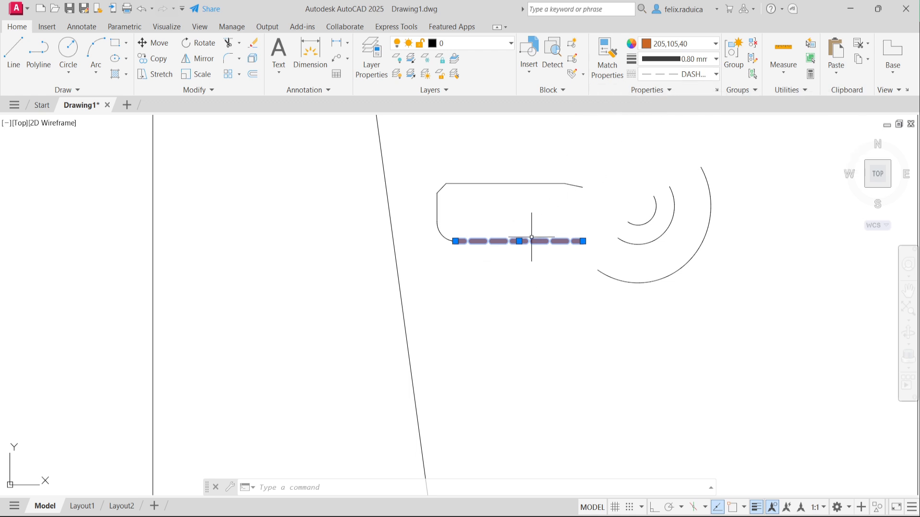
key(Escape)
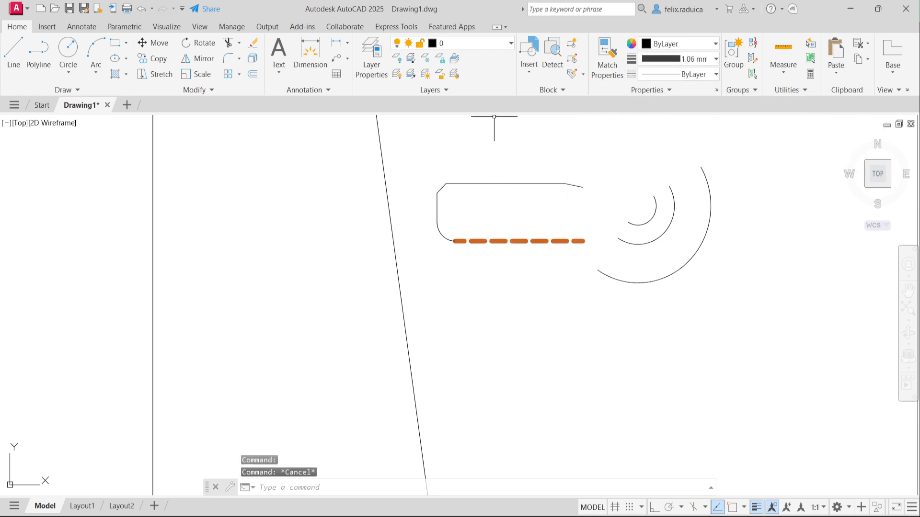
click(526, 183)
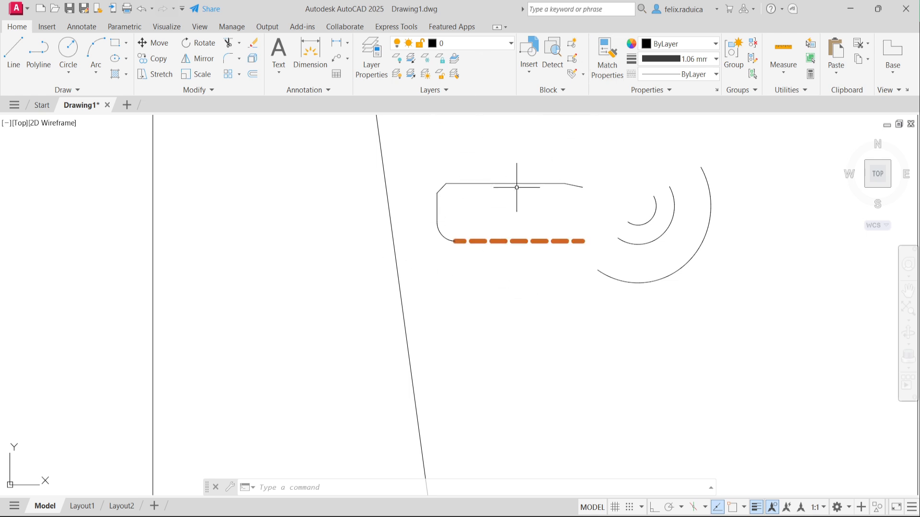
click(504, 242)
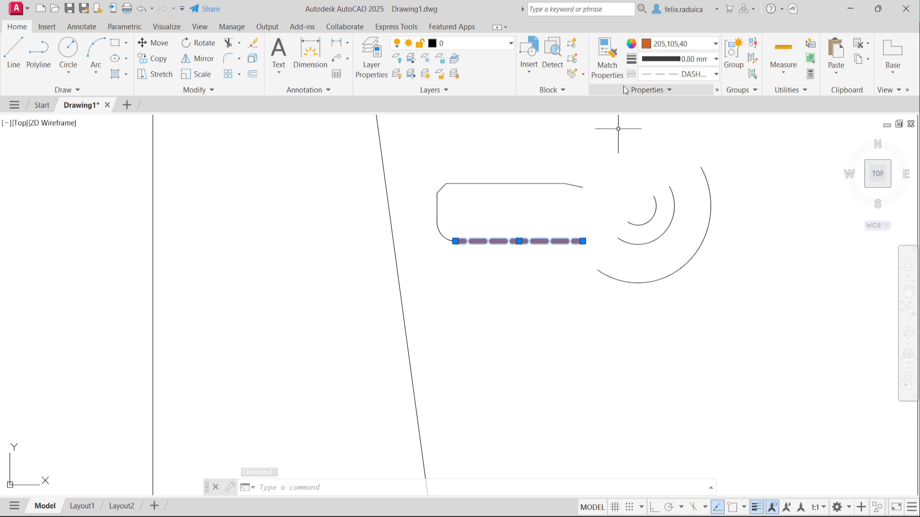
click(603, 56)
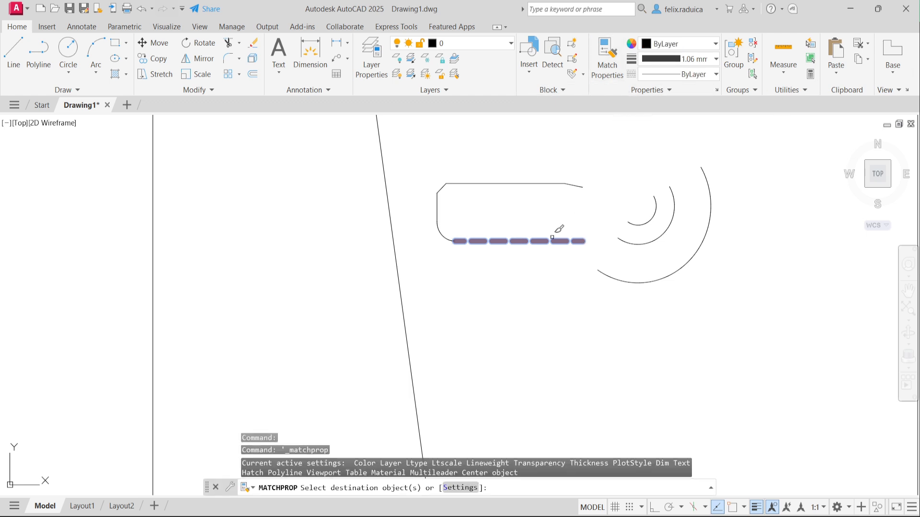
click(534, 184)
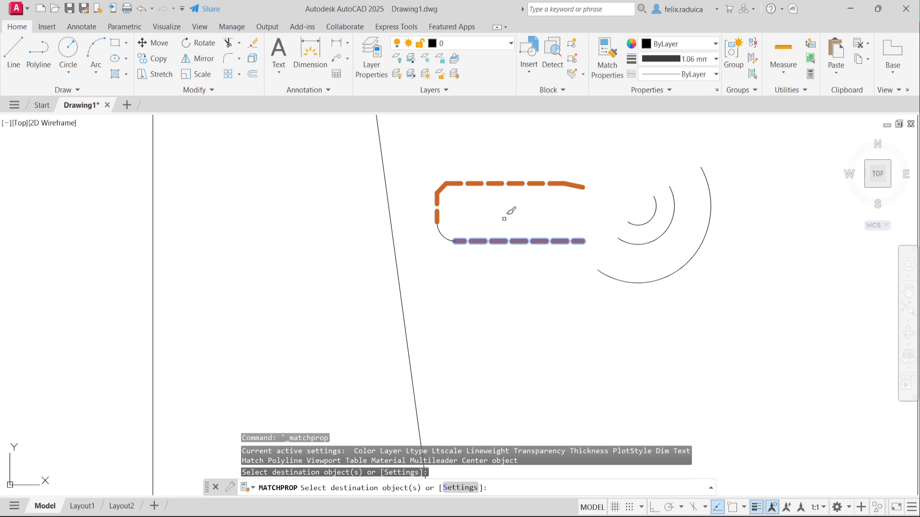
click(511, 243)
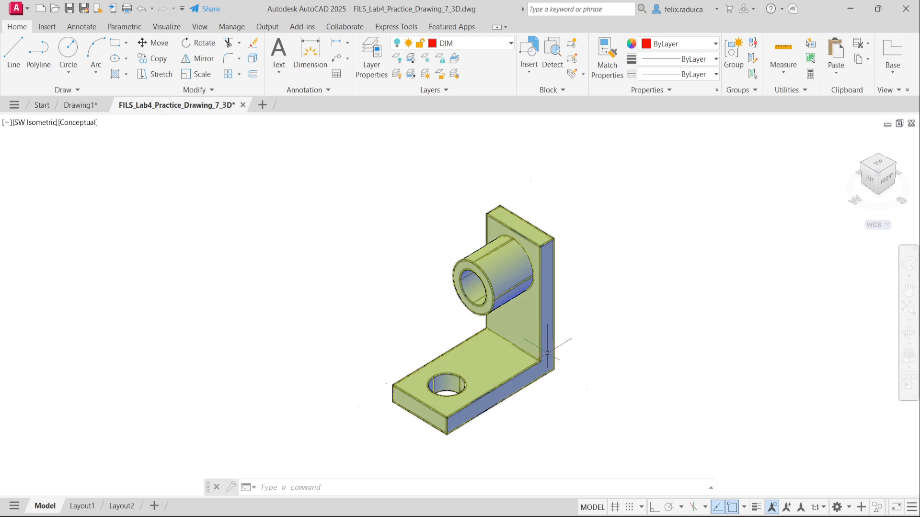
Step: Examine the 3D L-shaped bracket with its hollow cylinder and base hole from several viewing angles
shift+middle_drag(520, 405, 487, 403)
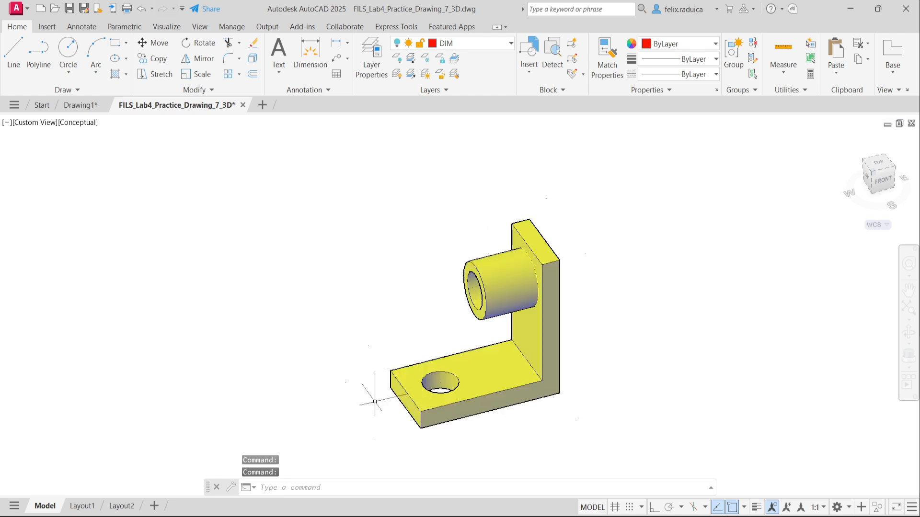
shift+middle_drag(444, 406, 448, 407)
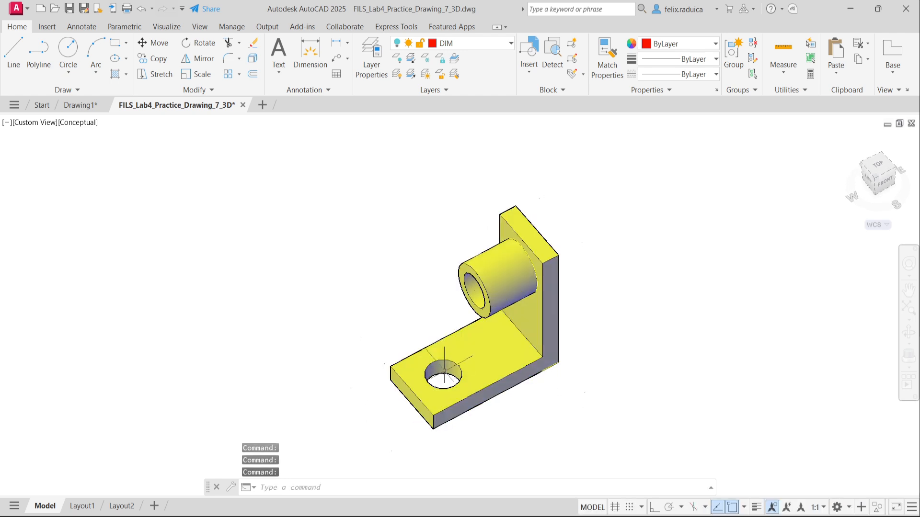
shift+middle_drag(539, 389, 546, 383)
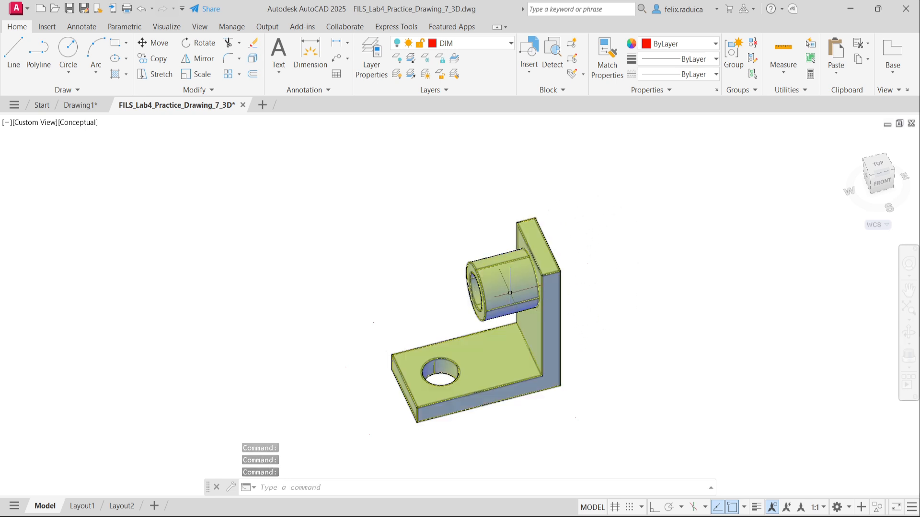
click(495, 314)
key(Escape)
shift+middle_drag(481, 310, 504, 244)
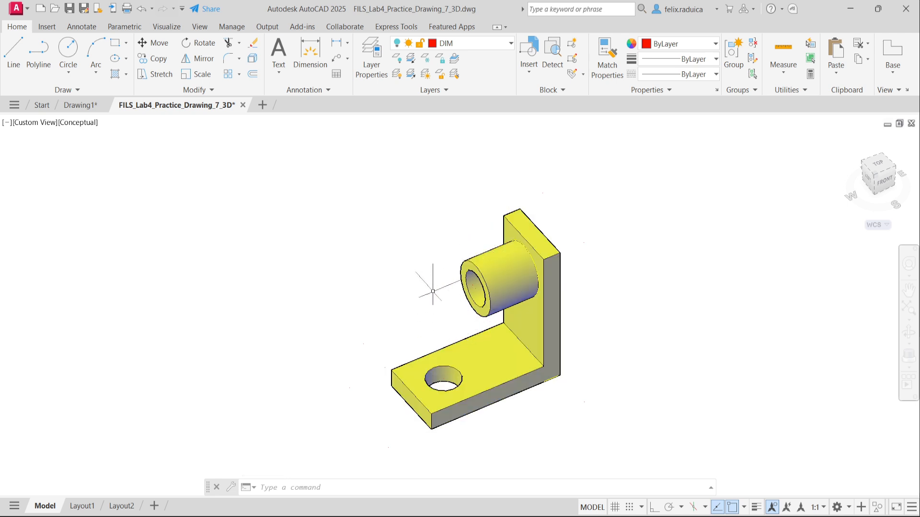
Step: Return to Drawing1 and use Calculator to subtract 120 from 390 and divide the result by 3
key(ctrl+Tab)
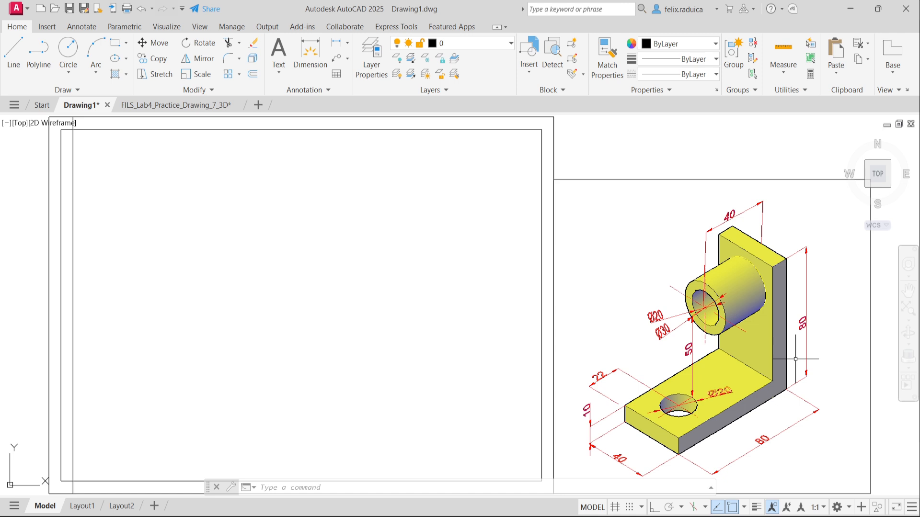
key(alt+Tab)
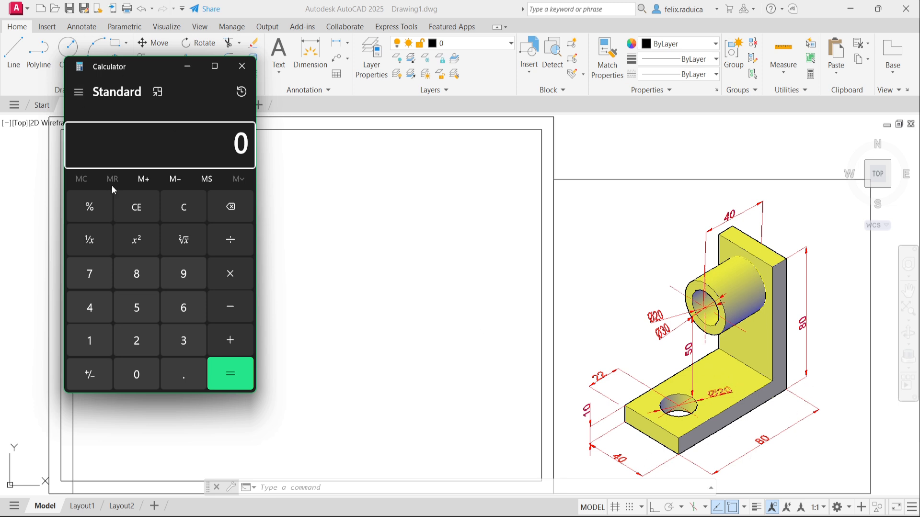
text(390)
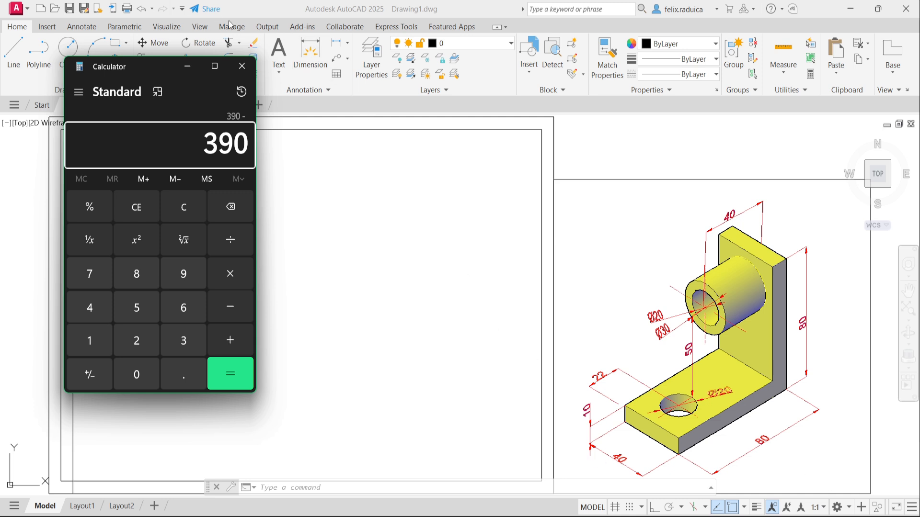
text(120)
key(Return)
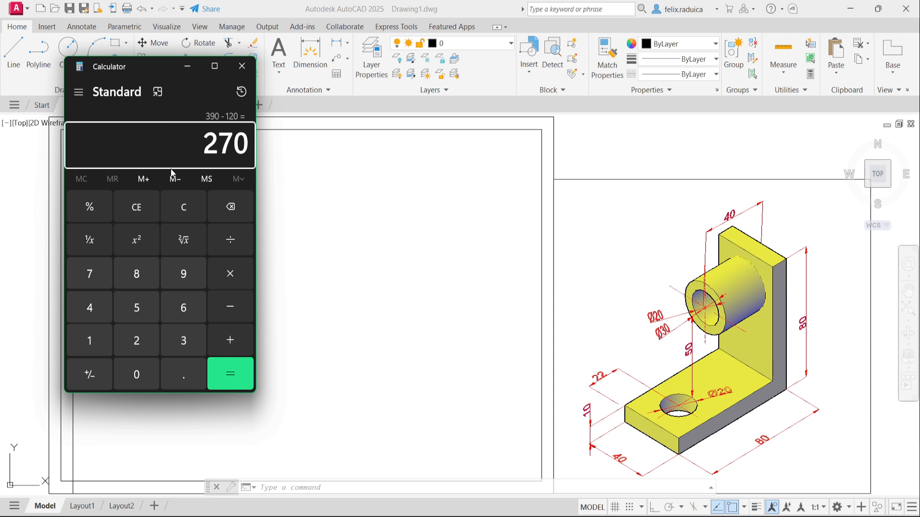
key(slash)
text(3)
key(Return)
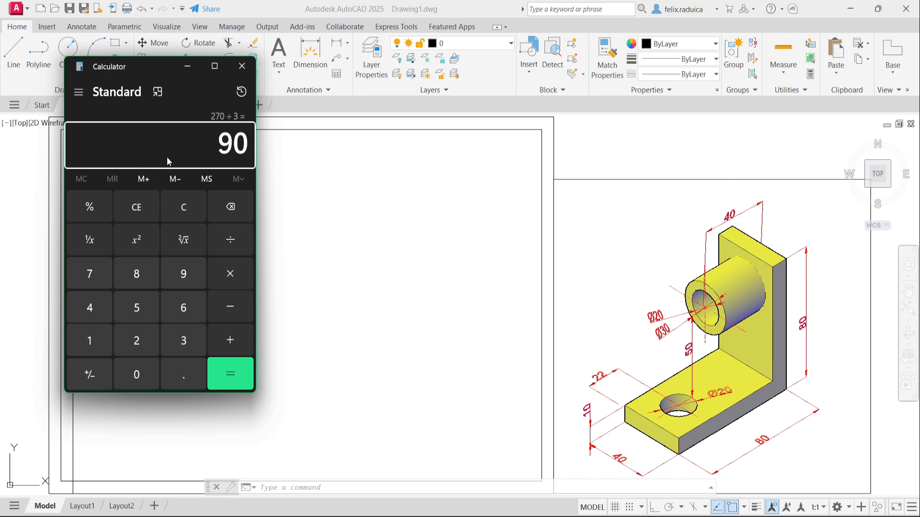
Step: Calculate 277 minus 120, divided by 3, for the vertical spacing of the views and close Calculator
text(277)
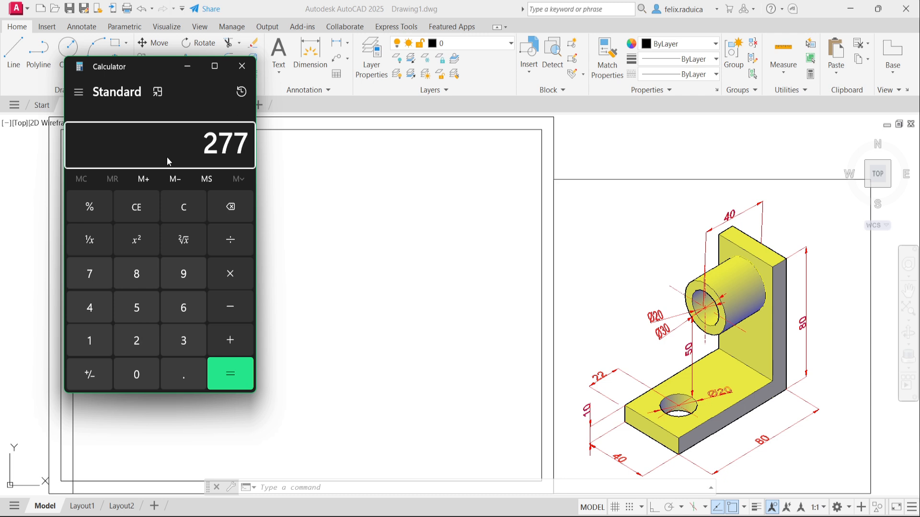
key(minus)
text(120)
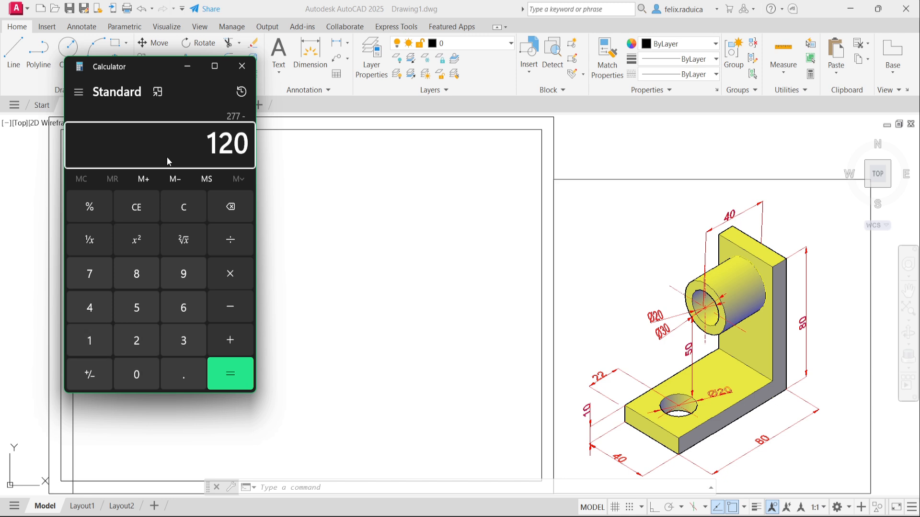
key(Return)
key(slash)
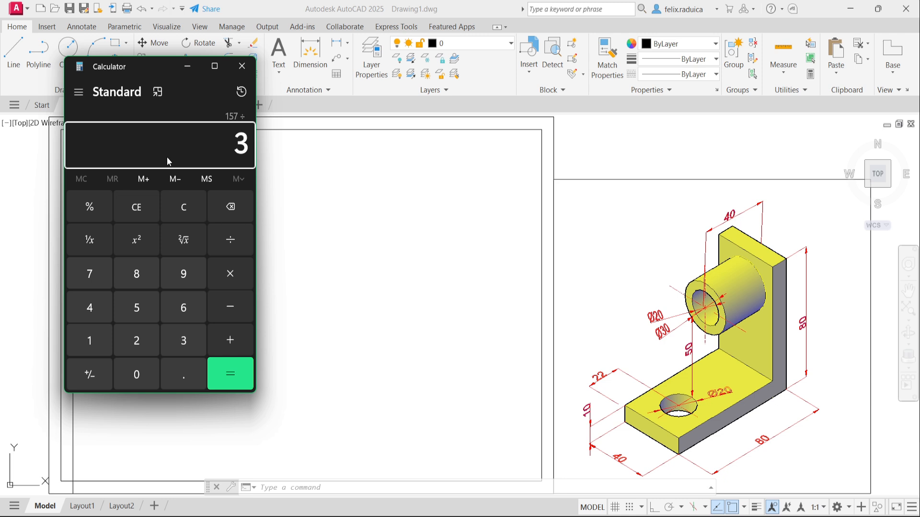
key(Return)
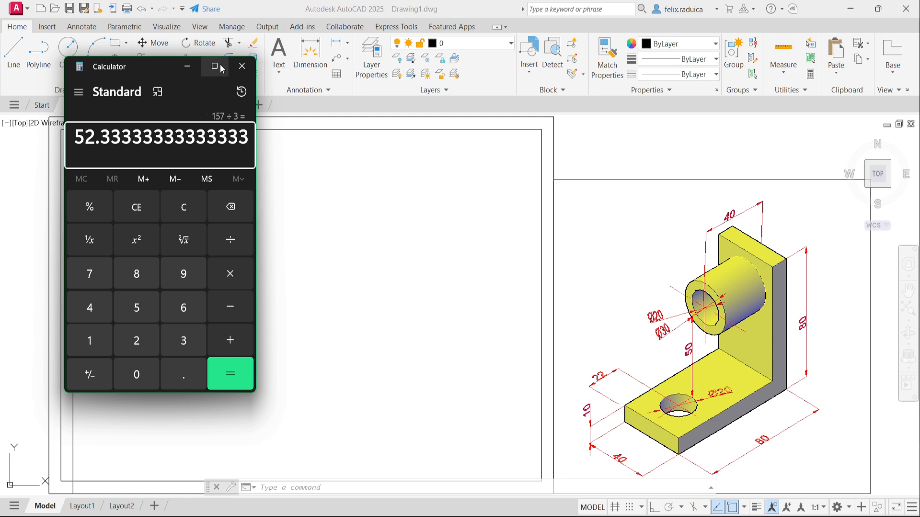
click(236, 67)
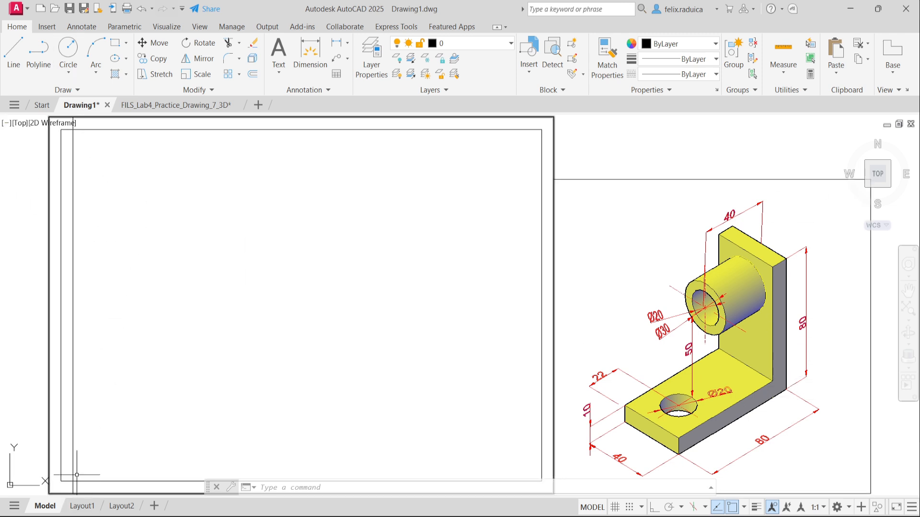
Step: Move the UCS origin to the intersection of the vertical margin line and the inner frame's top edge
middle_drag(82, 444, 81, 438)
middle_click(110, 439)
middle_click(111, 439)
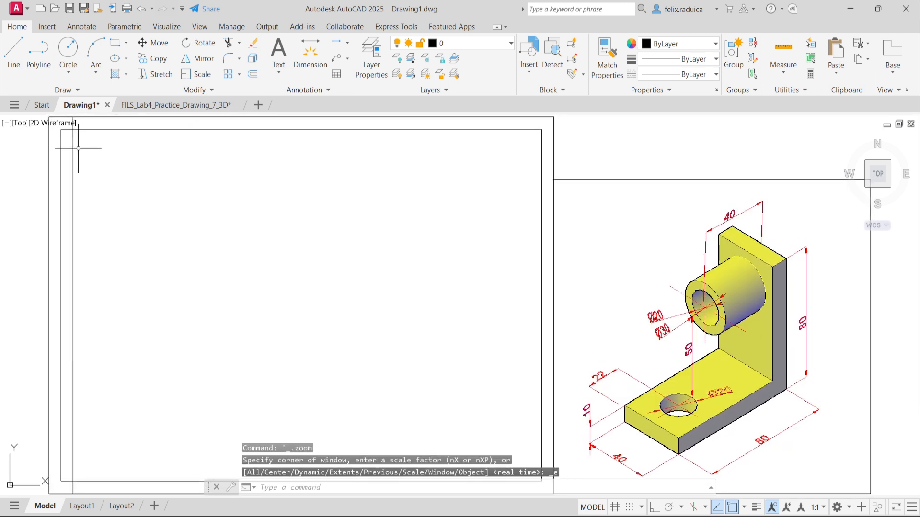
text(ucs)
key(Return)
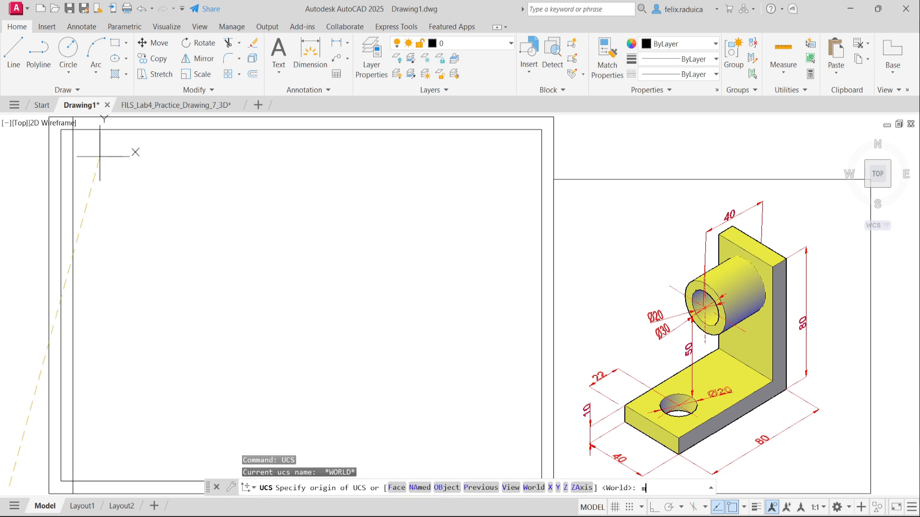
text(m)
key(Return)
text(int)
key(Return)
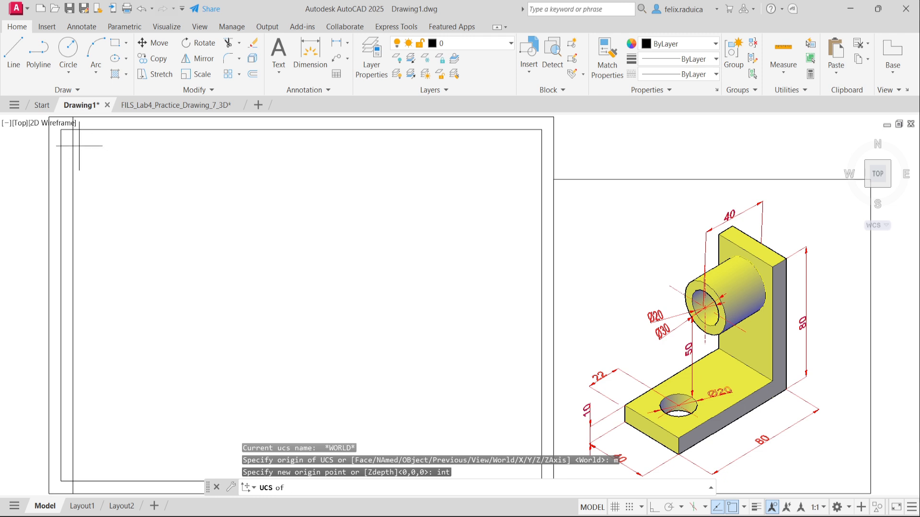
click(73, 130)
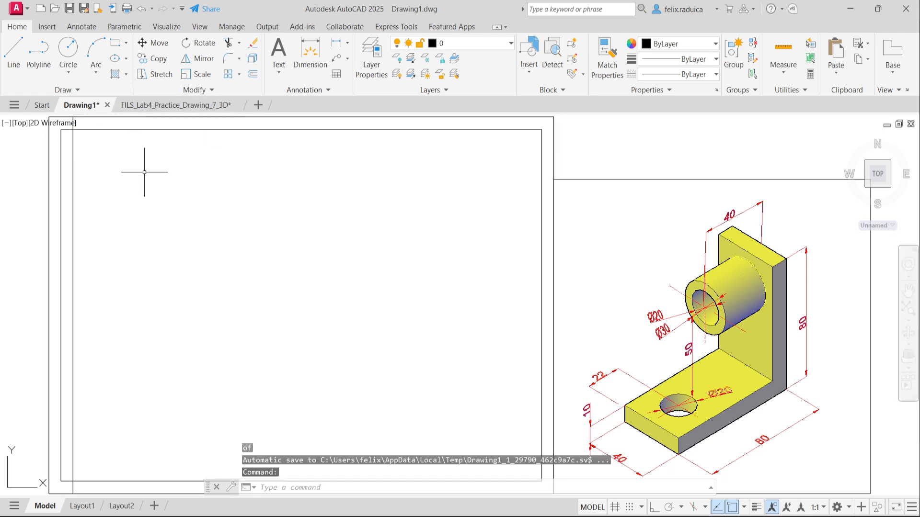
Step: Check the position of the UCS origin at the frame's upper-left corner, then show the whole drawing
middle_drag(124, 157, 113, 183)
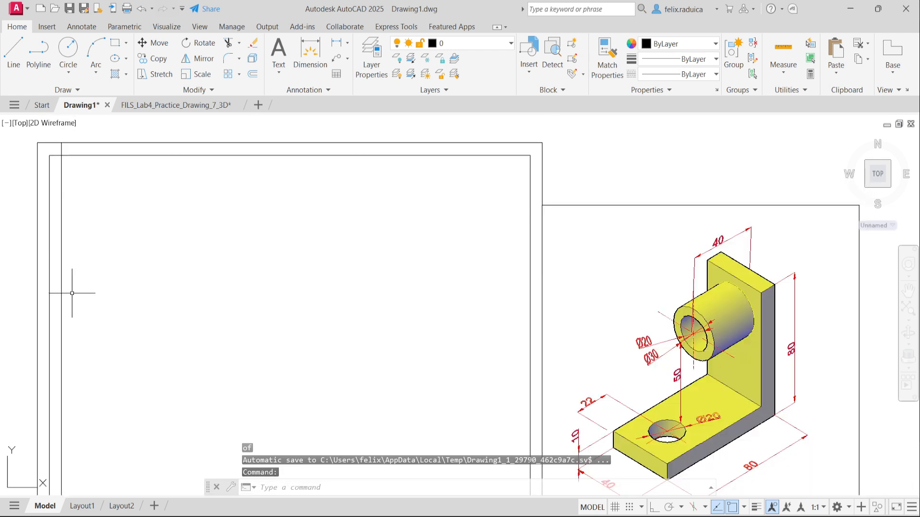
scroll(150, 363, down, 5)
middle_drag(150, 363, 128, 331)
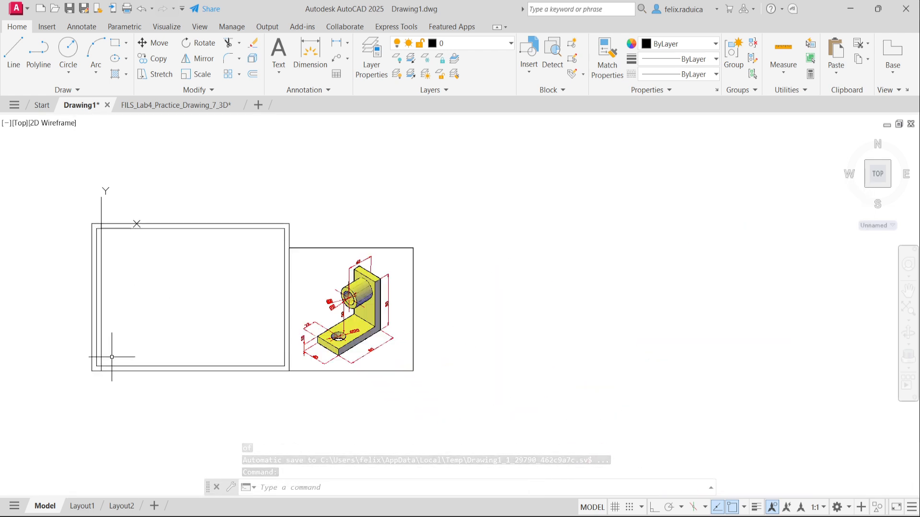
scroll(122, 310, up, 5)
middle_click(123, 309)
middle_click(123, 309)
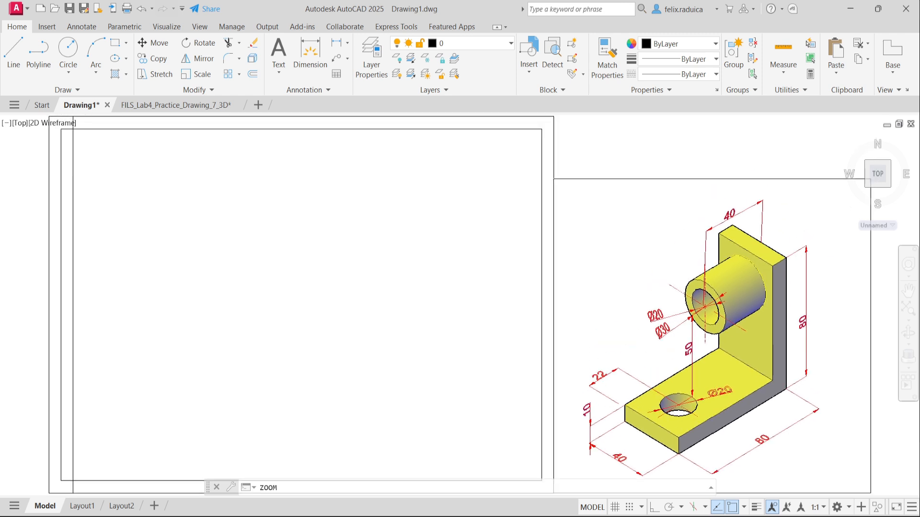
middle_drag(108, 153, 97, 183)
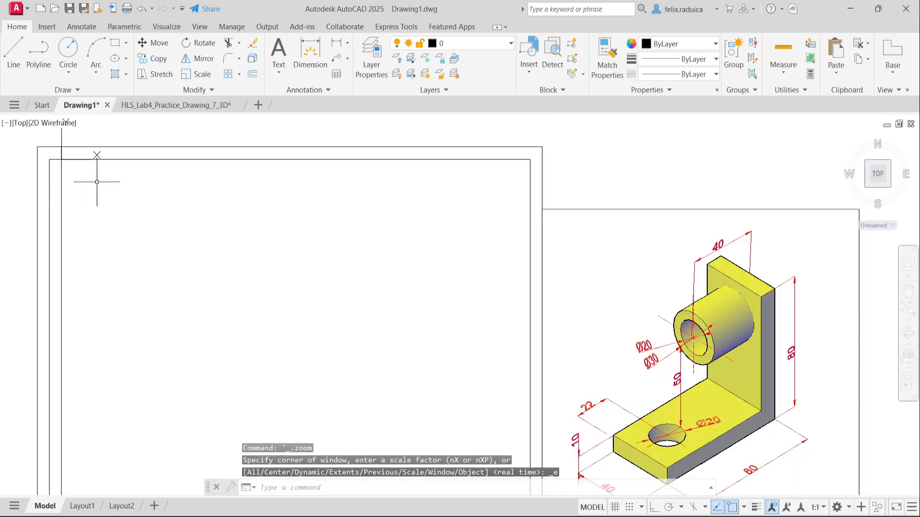
middle_click(118, 179)
middle_click(118, 180)
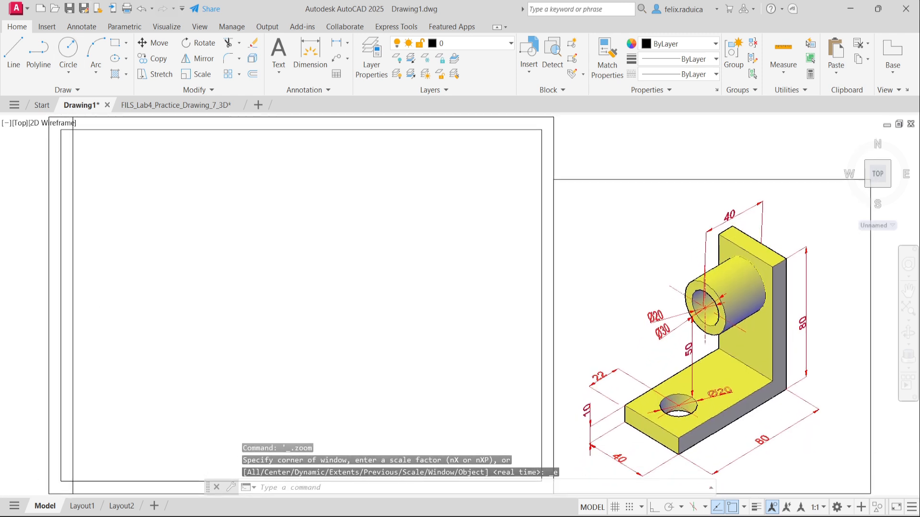
text(rec)
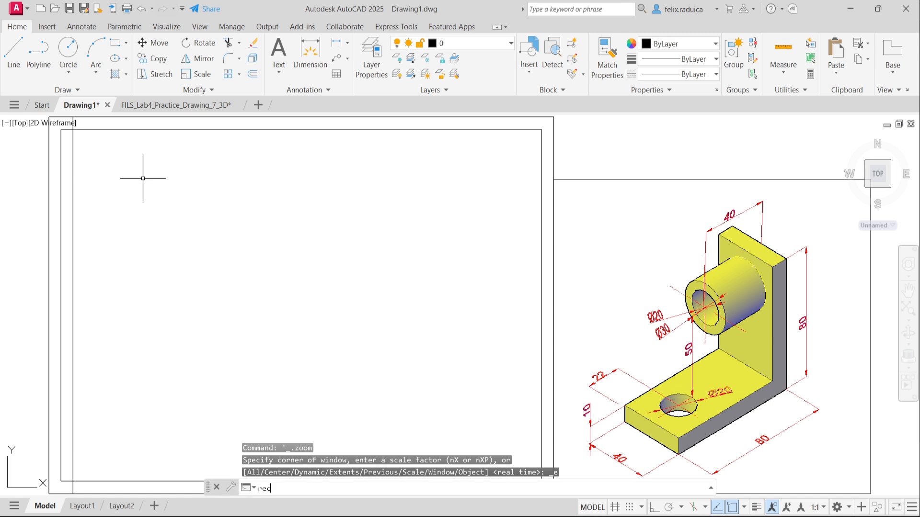
key(Return)
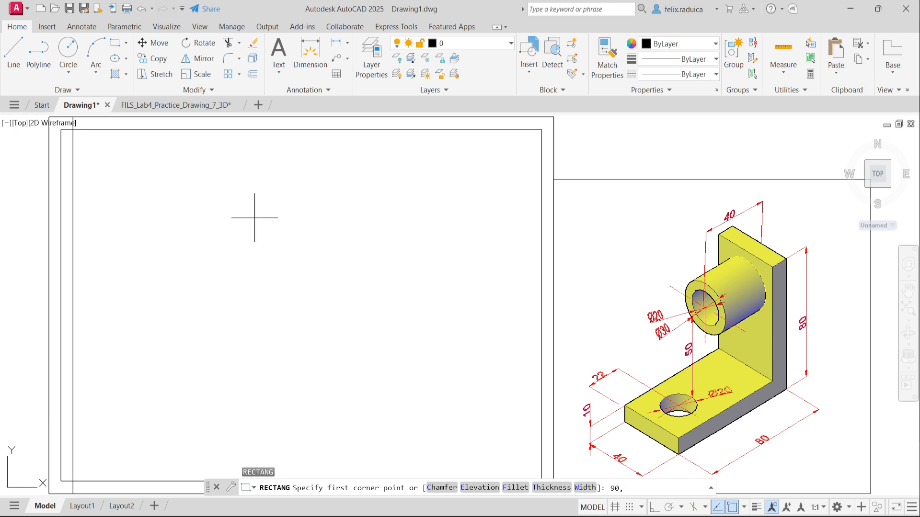
text(50)
key(Return)
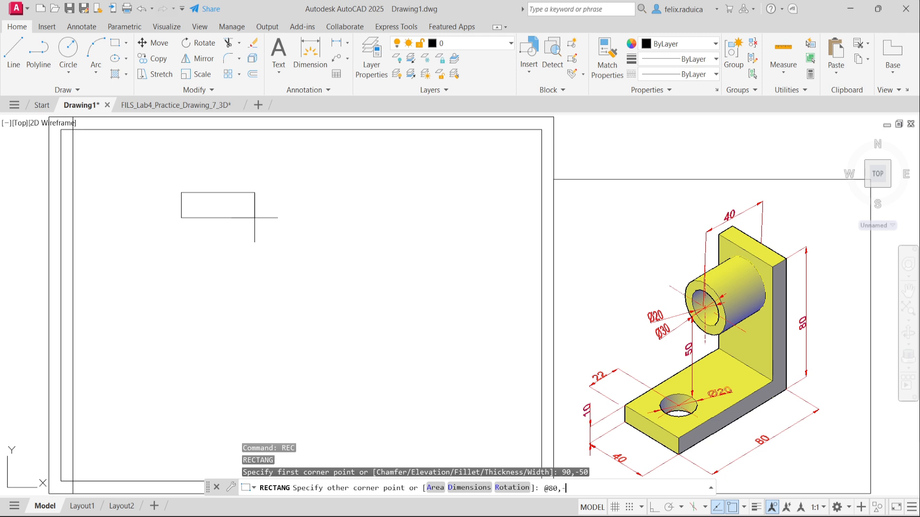
text(,-80)
key(Return)
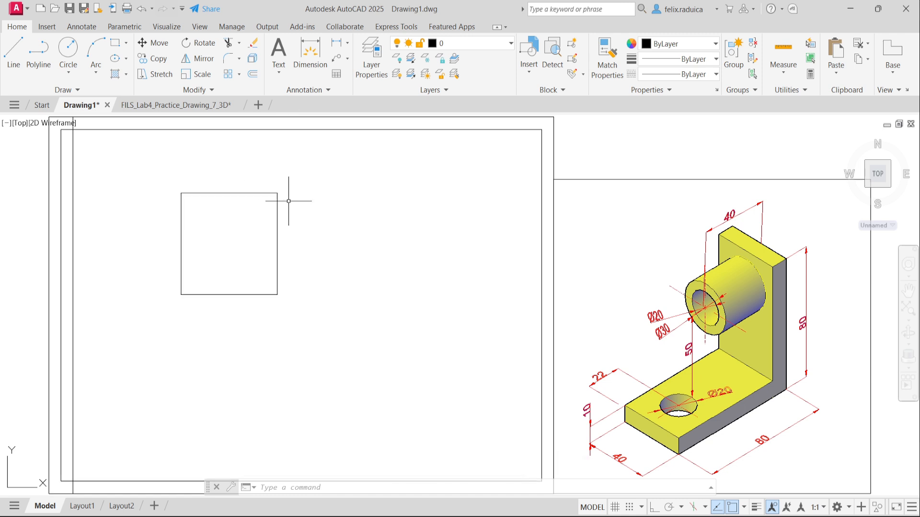
Step: Move the UCS origin to the upper-right endpoint of the 80 by 80 square
text(UCS)
key(Return)
text(m)
key(Return)
text(qn)
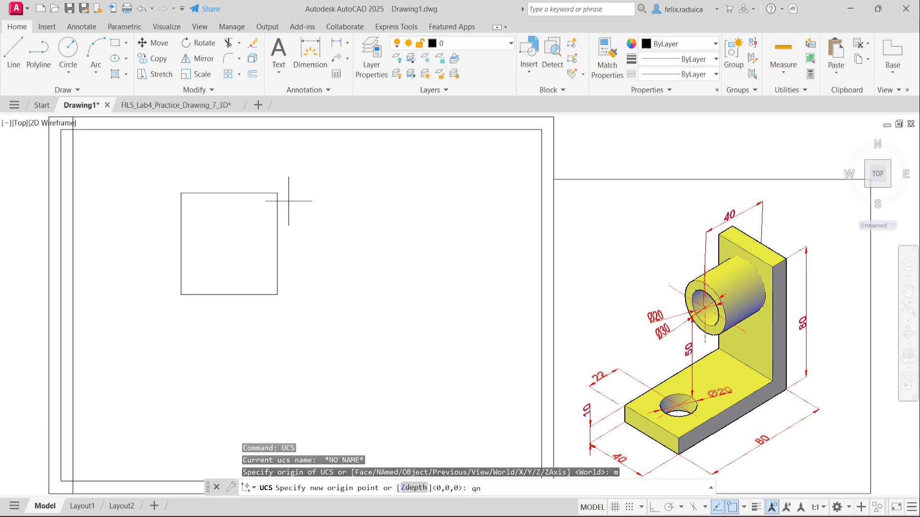
text(nd)
key(Return)
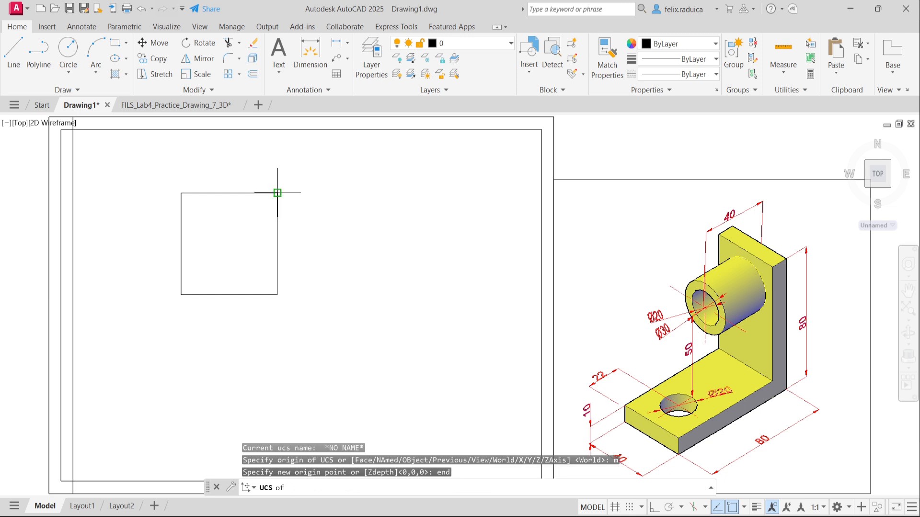
click(277, 194)
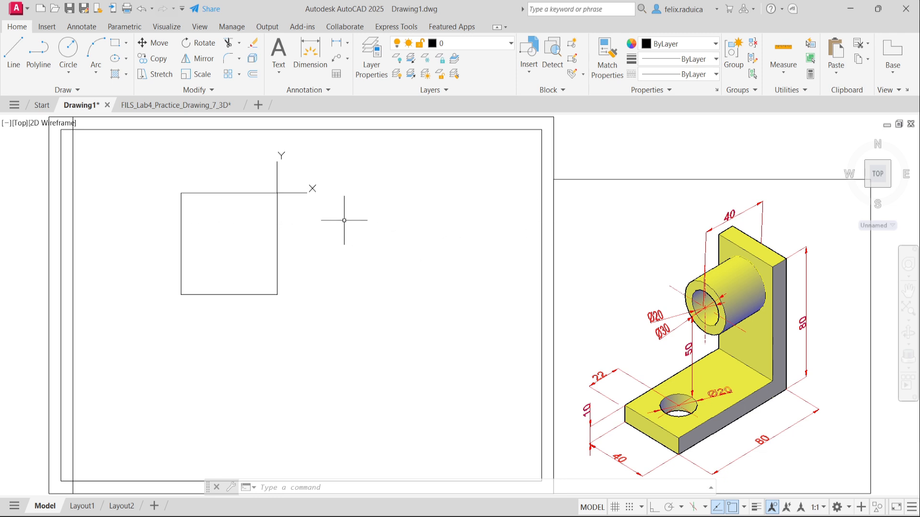
text(rec)
key(Return)
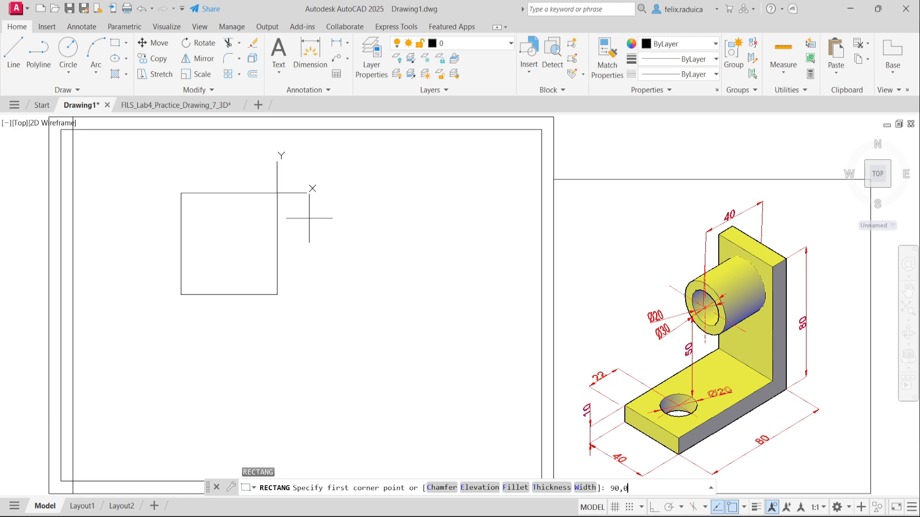
key(Return)
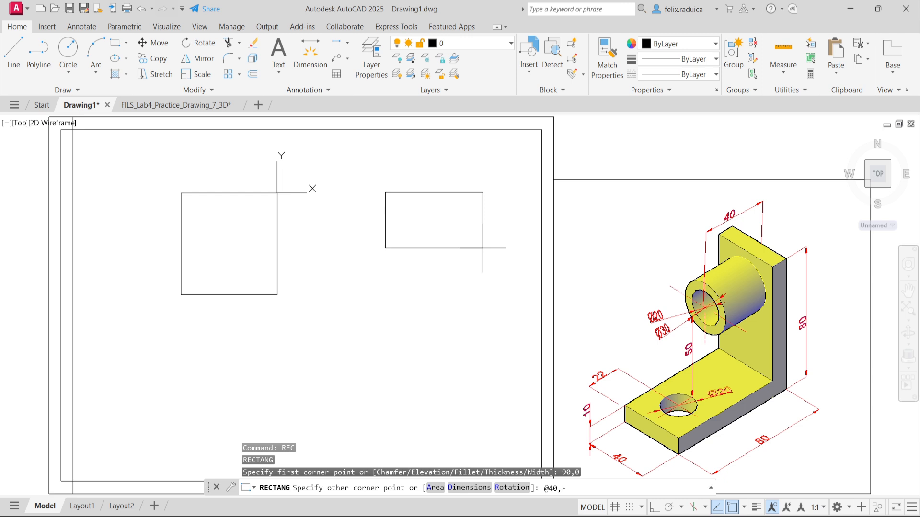
text(0)
key(Return)
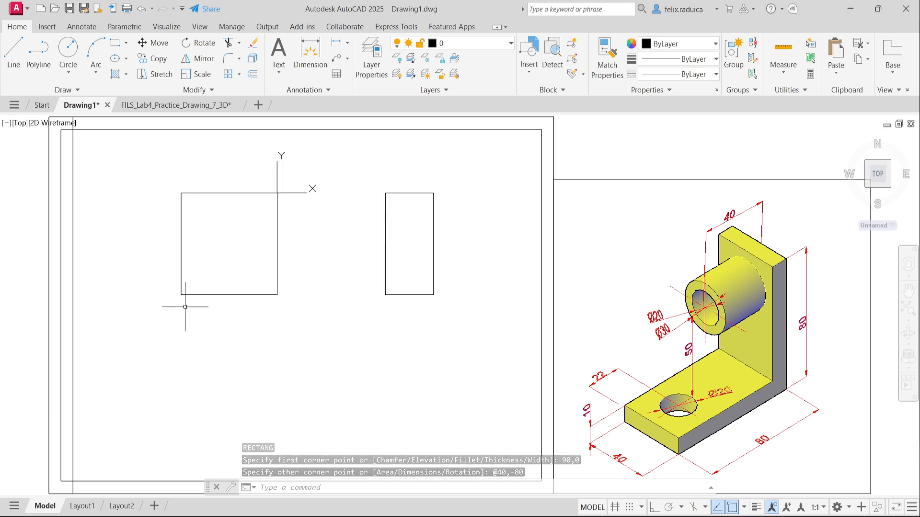
Step: Move the UCS origin to the lower-left endpoint of the 80 by 80 square
text(ucs)
key(Return)
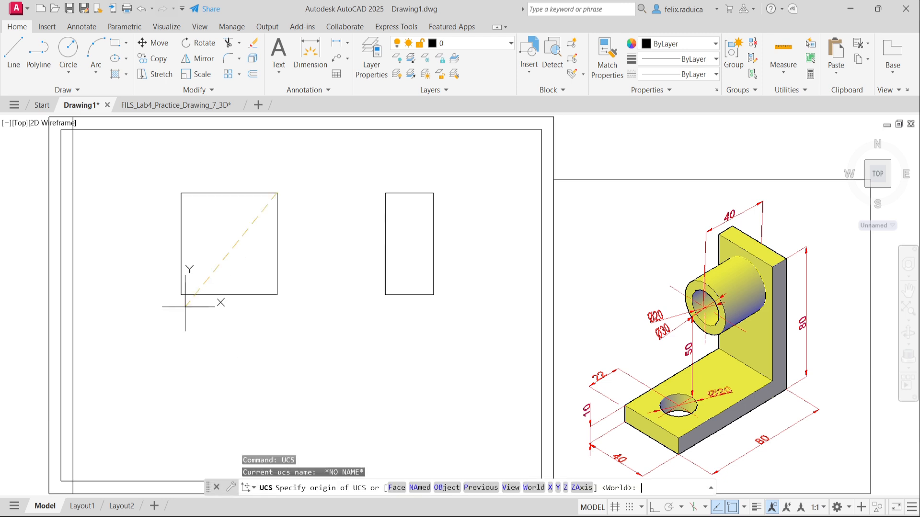
text(m)
key(Return)
text(e)
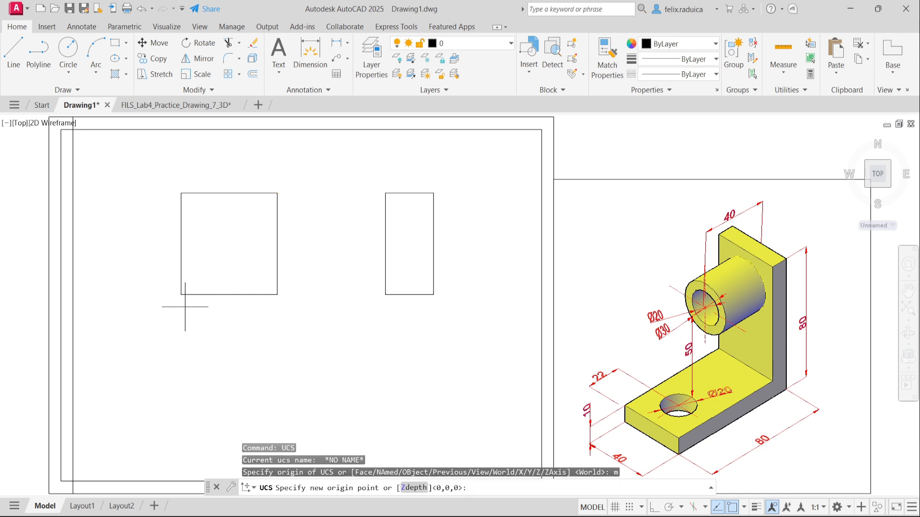
text(nd)
key(Return)
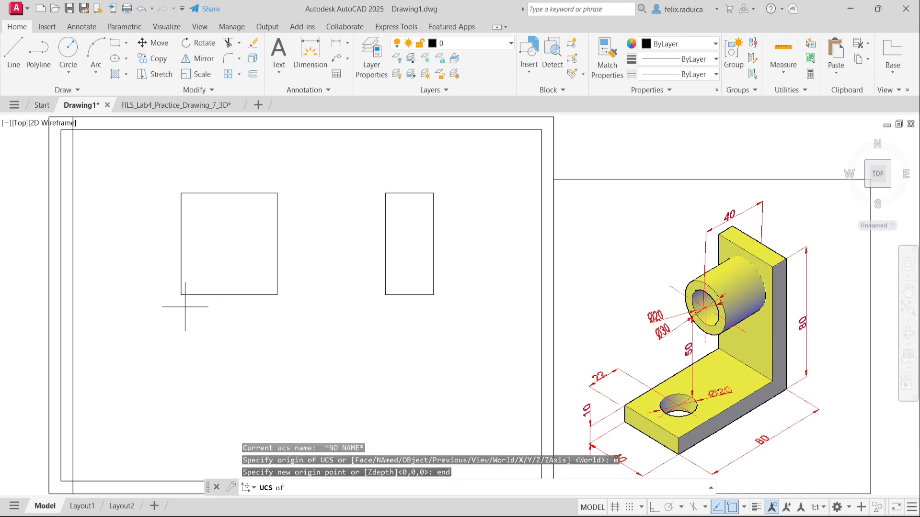
click(181, 293)
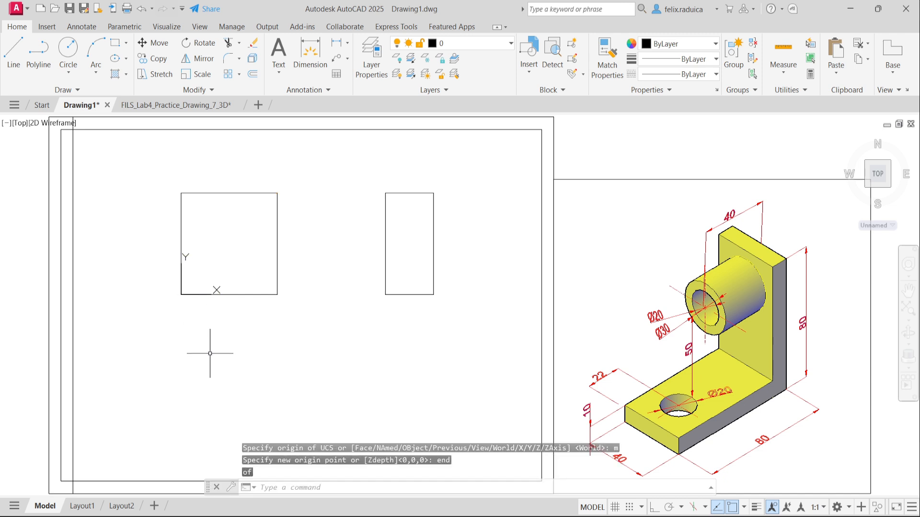
middle_drag(222, 326, 201, 278)
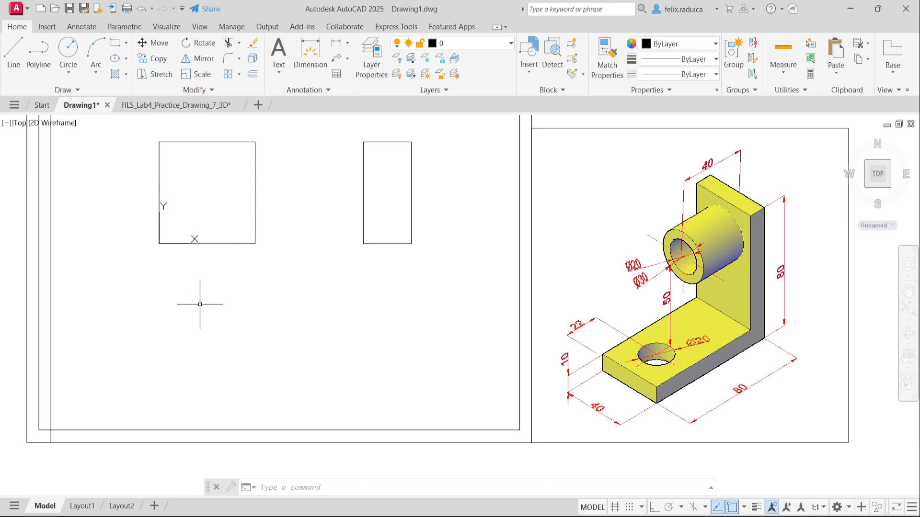
text(rec)
key(Return)
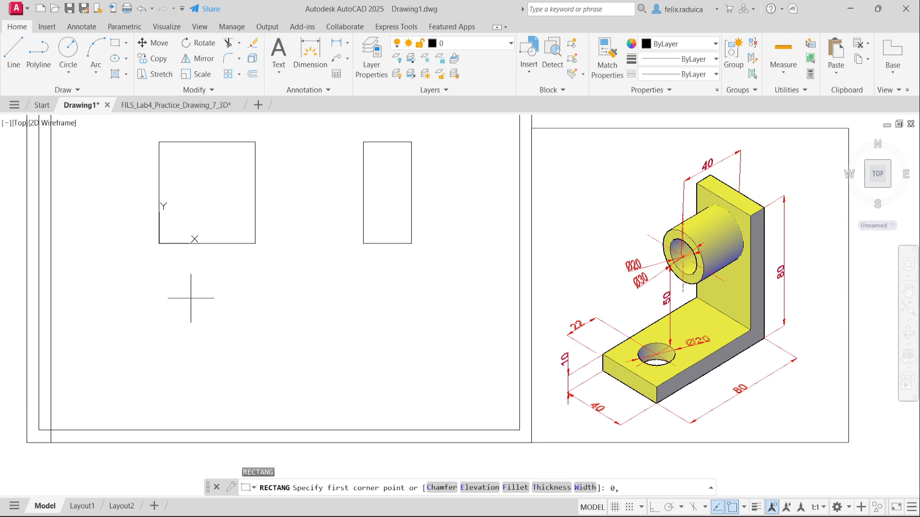
text(0,-50)
key(Return)
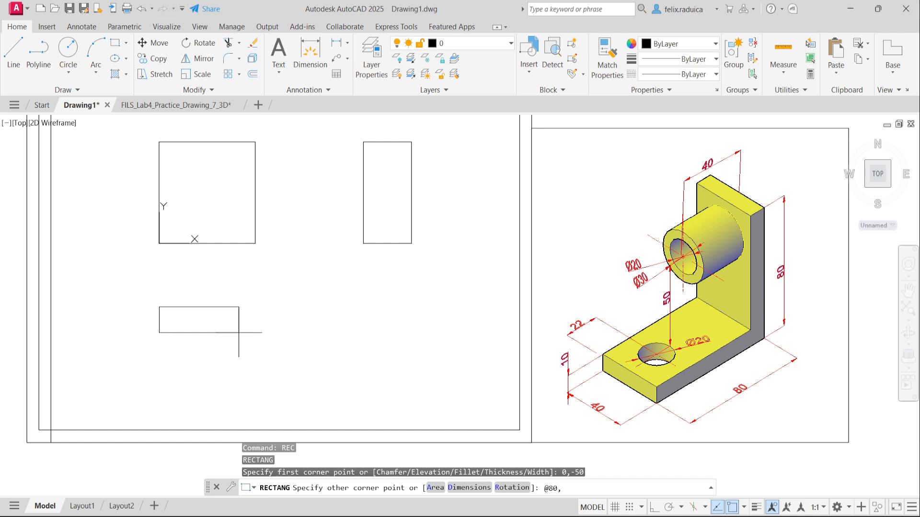
key(Return)
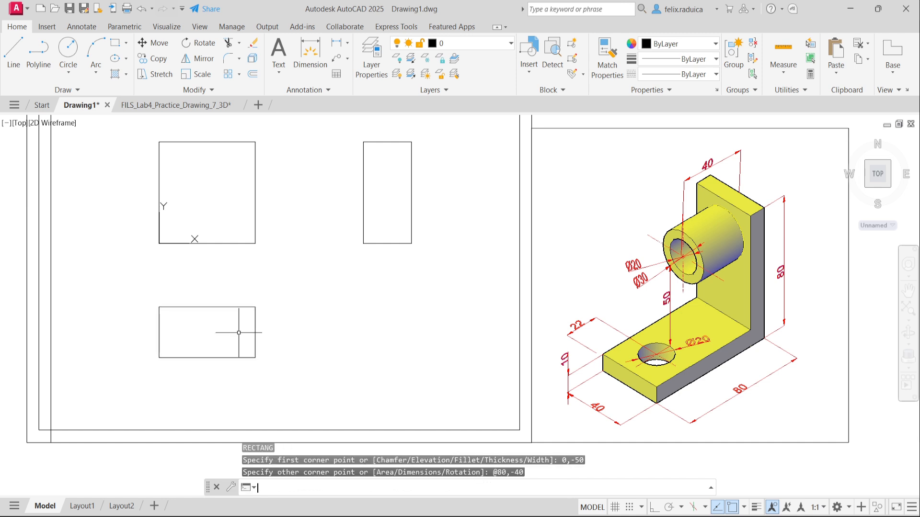
middle_click(298, 312)
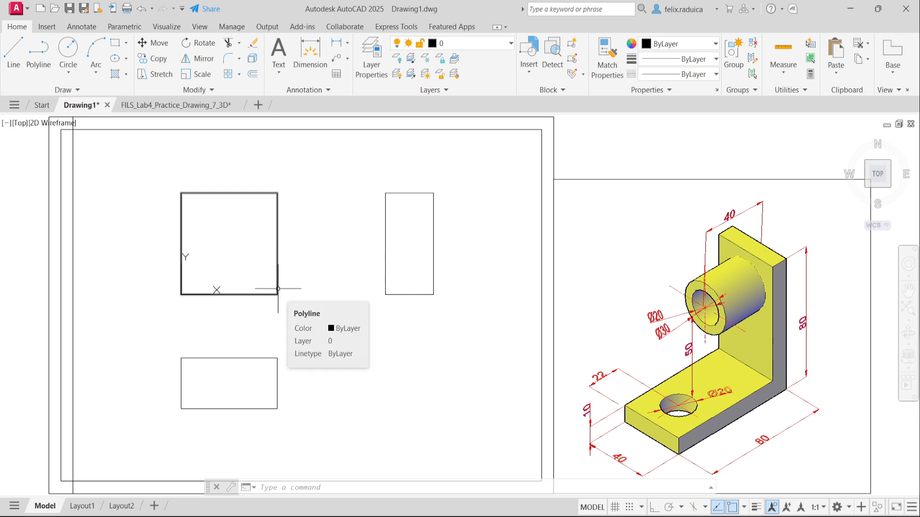
text(l)
key(Return)
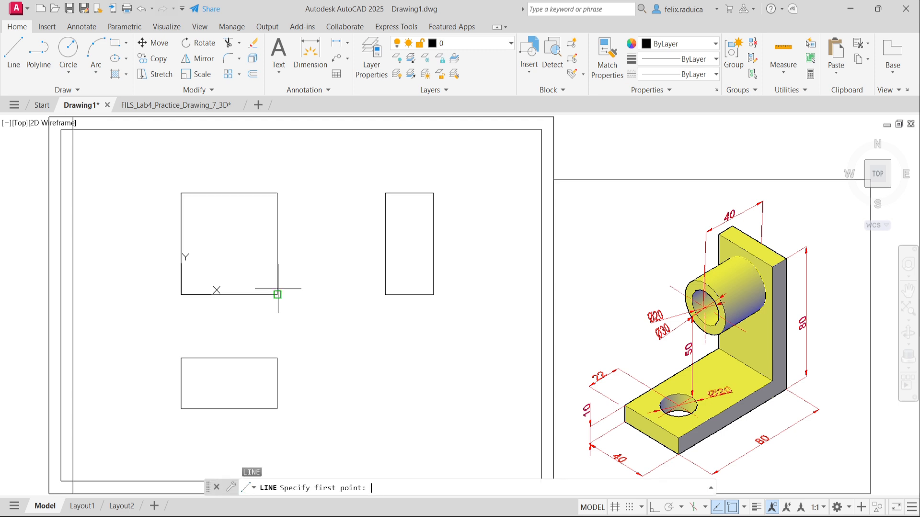
click(278, 291)
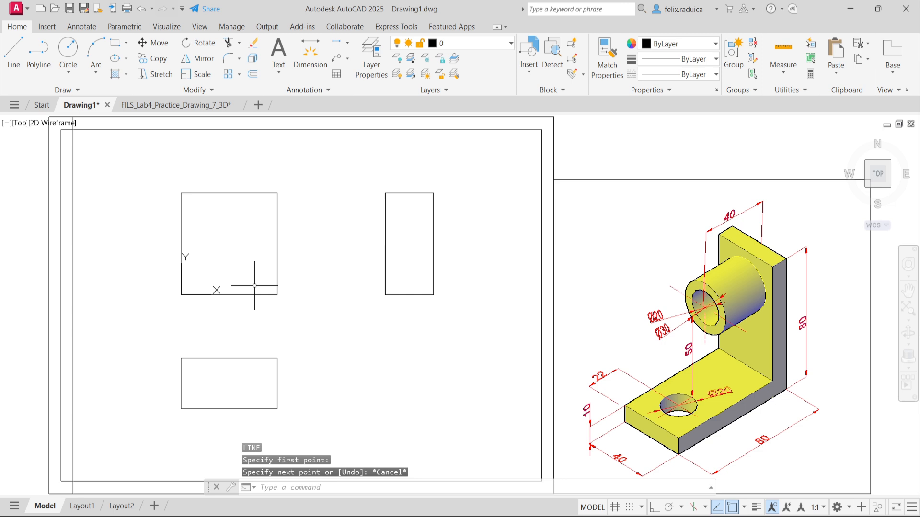
Step: Draw a vertical line from 20,13 in the front view perpendicular to the lower edge of the top view's rectangle
key(Return)
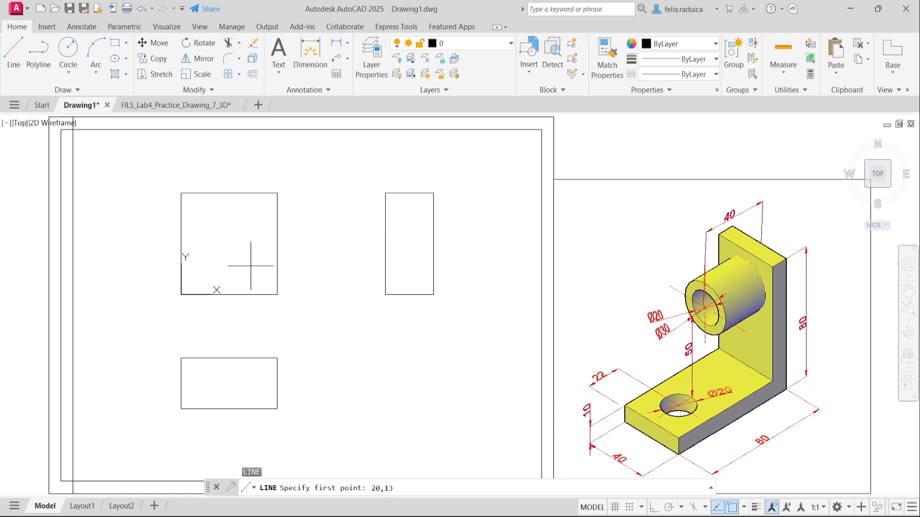
key(Return)
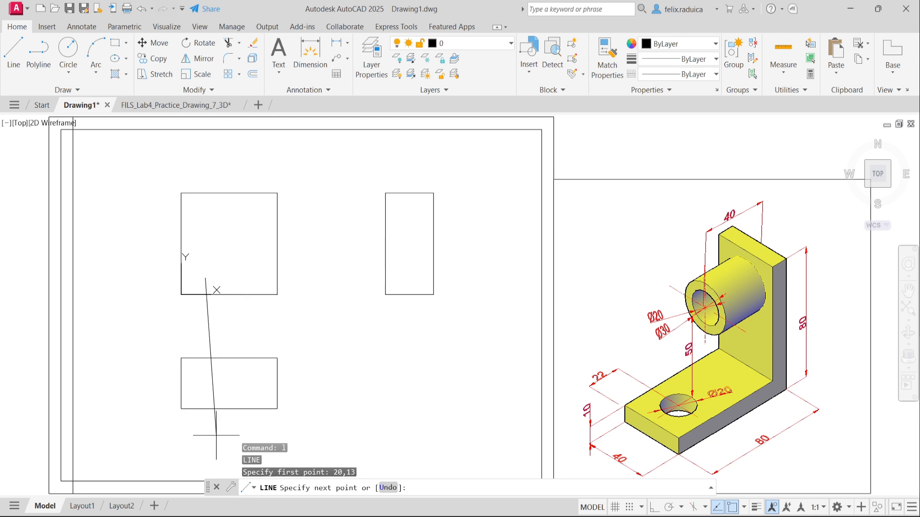
key(Return)
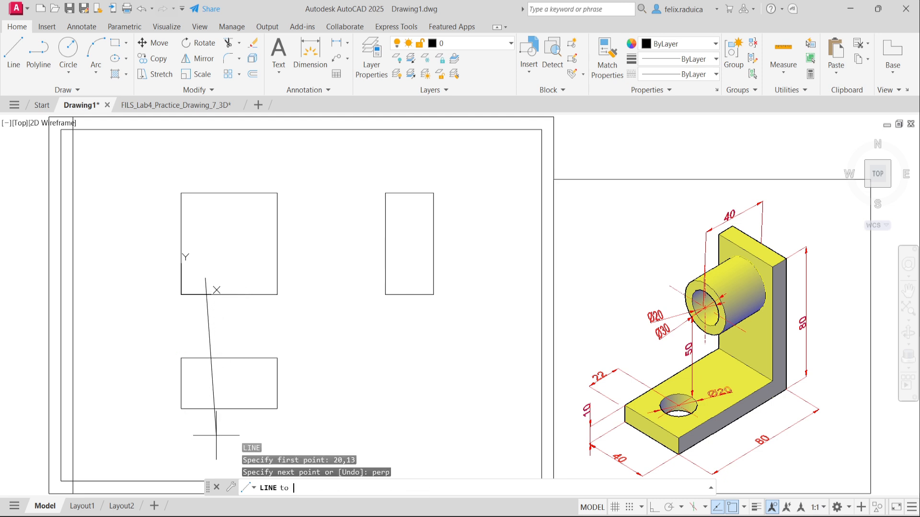
click(206, 407)
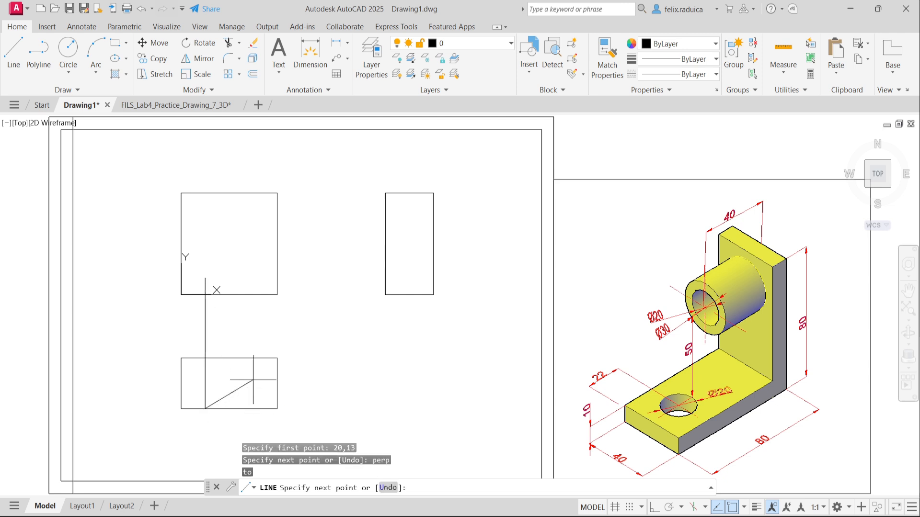
key(Return)
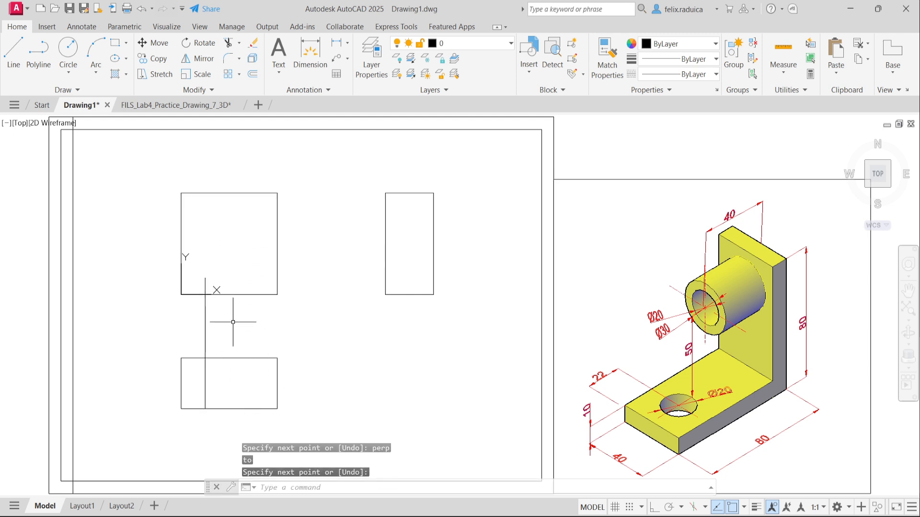
Step: Trim away the part of the vertical line between the front view and the top view
text(tr)
key(Return)
drag(225, 331, 180, 333)
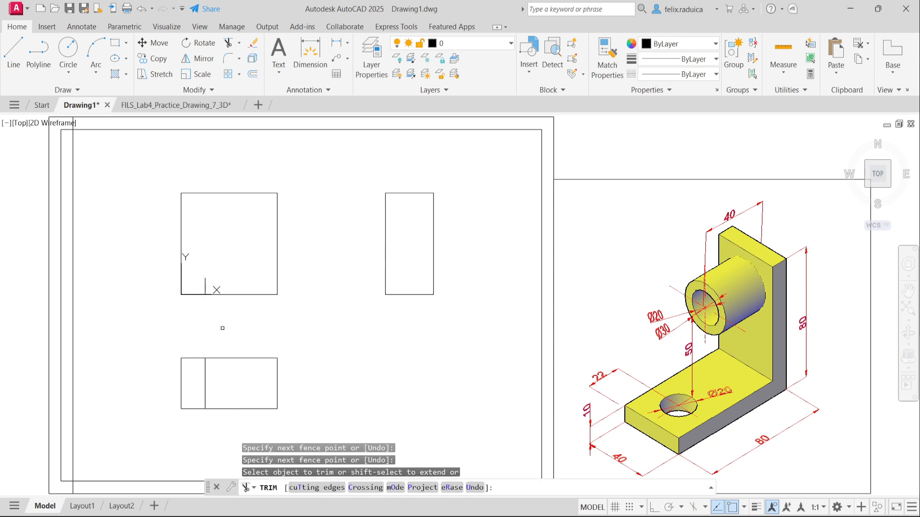
key(Return)
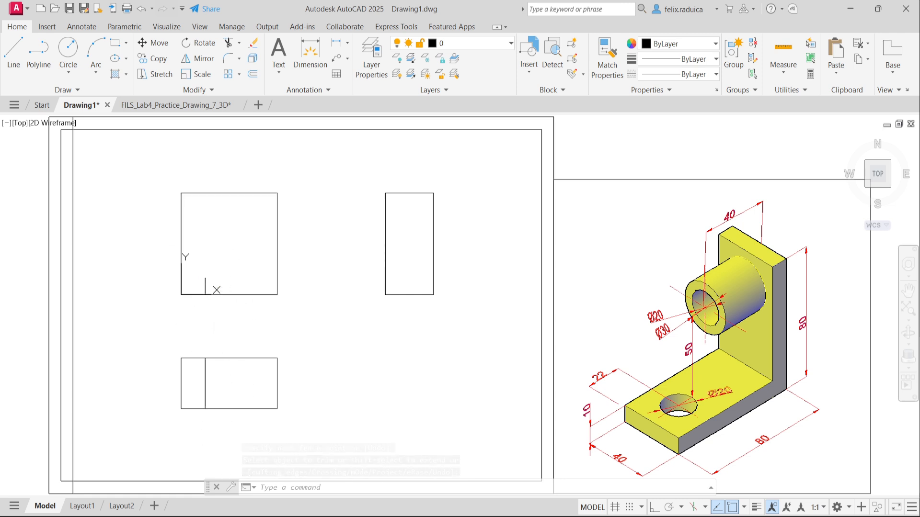
Step: Stretch the short vertical line in the front view from its lower endpoint
click(205, 286)
click(205, 293)
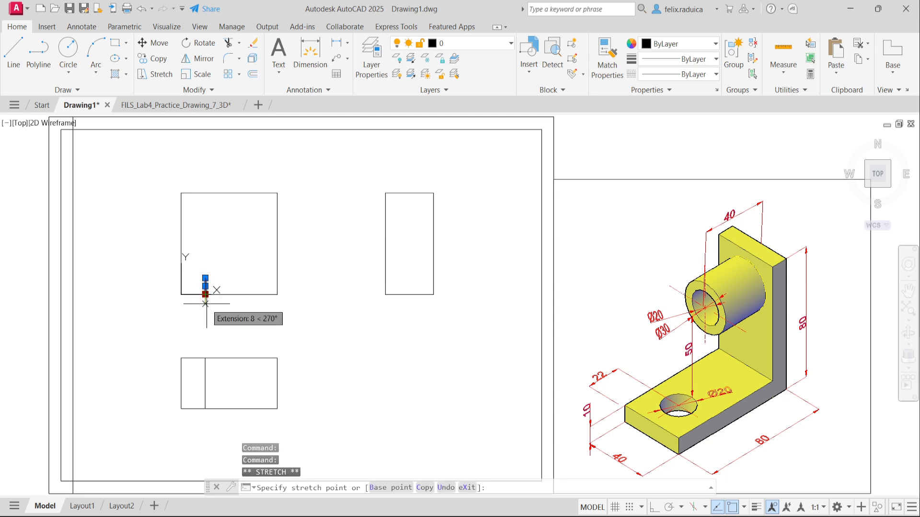
Step: Stretch the lower end of the short vertical line in the front view 3 units down past the bottom edge
text(3)
key(Return)
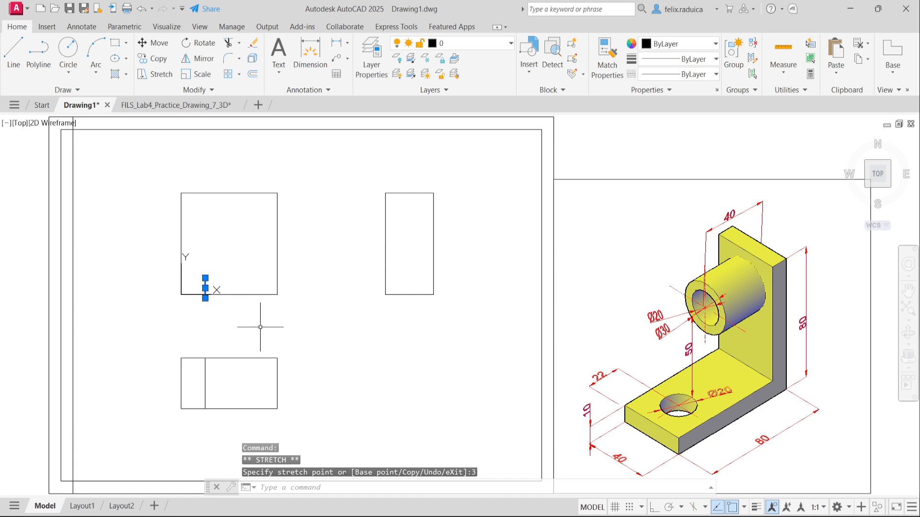
key(Escape)
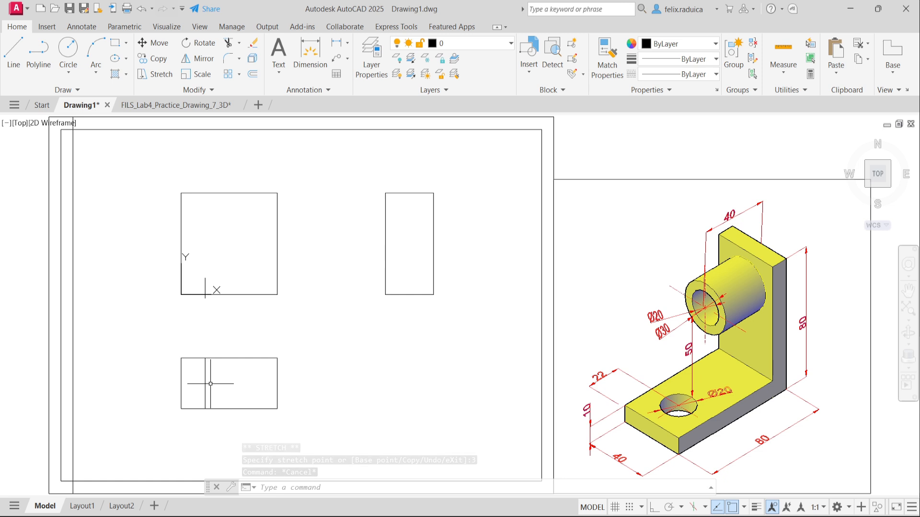
Step: Draw a horizontal line across the top view from the left edge's midpoint, perpendicular to the right edge
text(l)
key(Return)
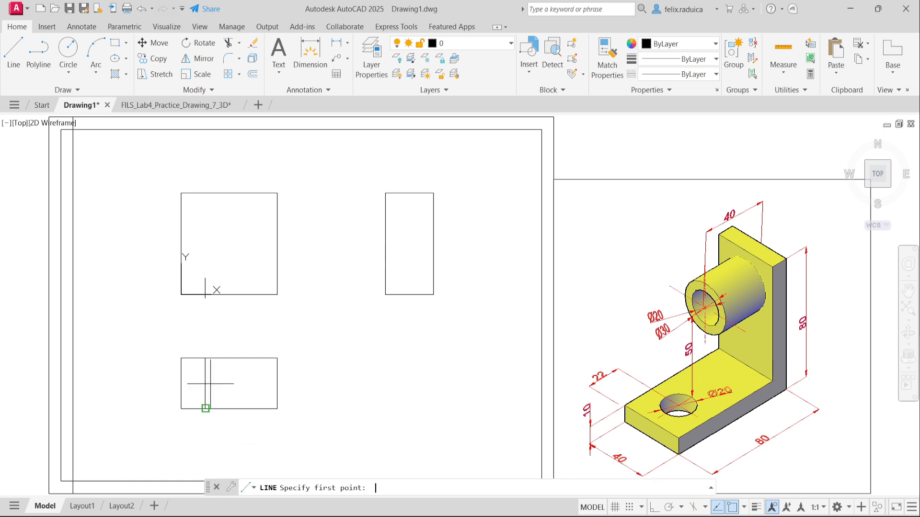
text(mid)
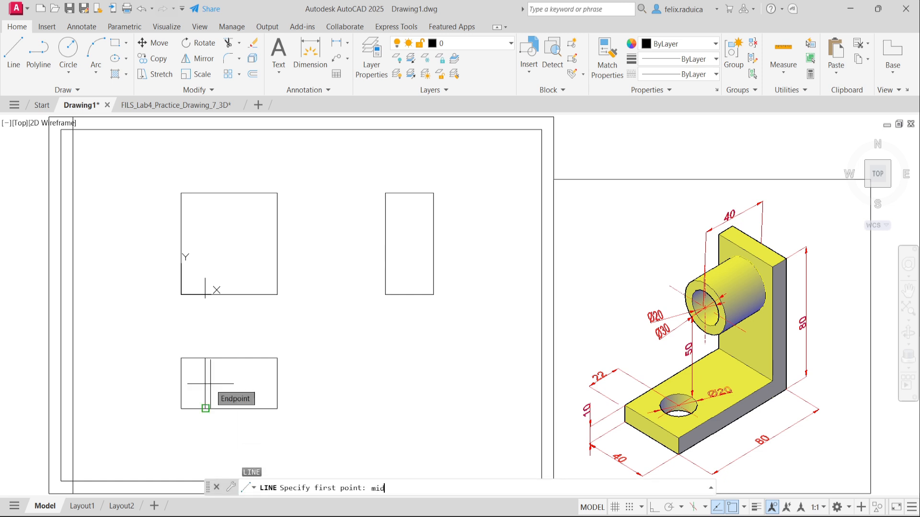
key(Return)
click(182, 384)
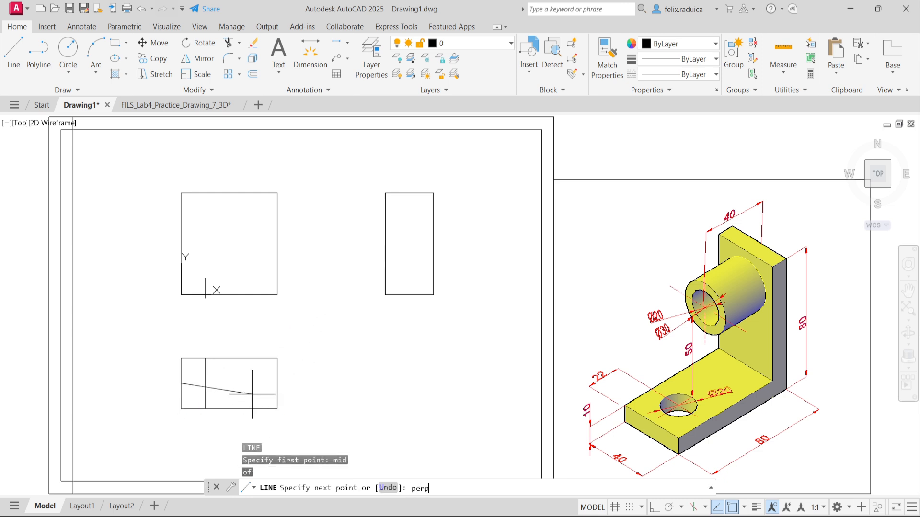
key(Return)
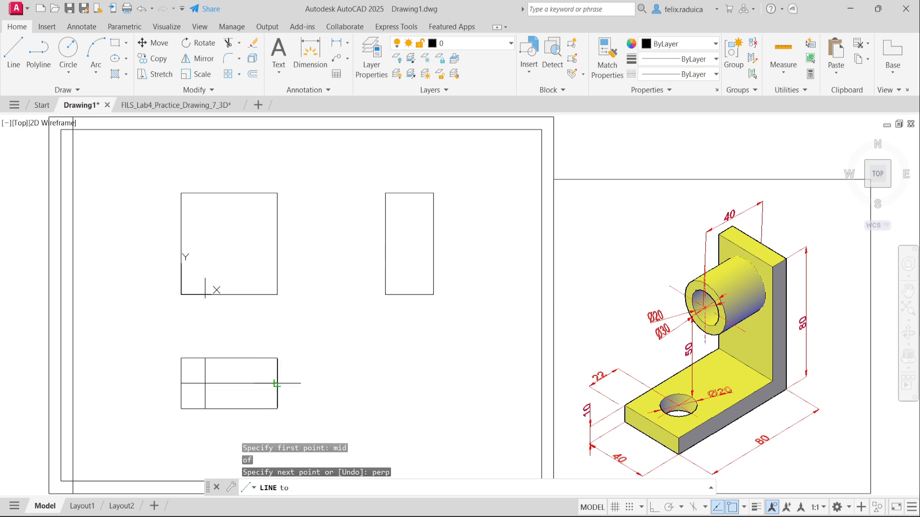
click(277, 384)
key(Return)
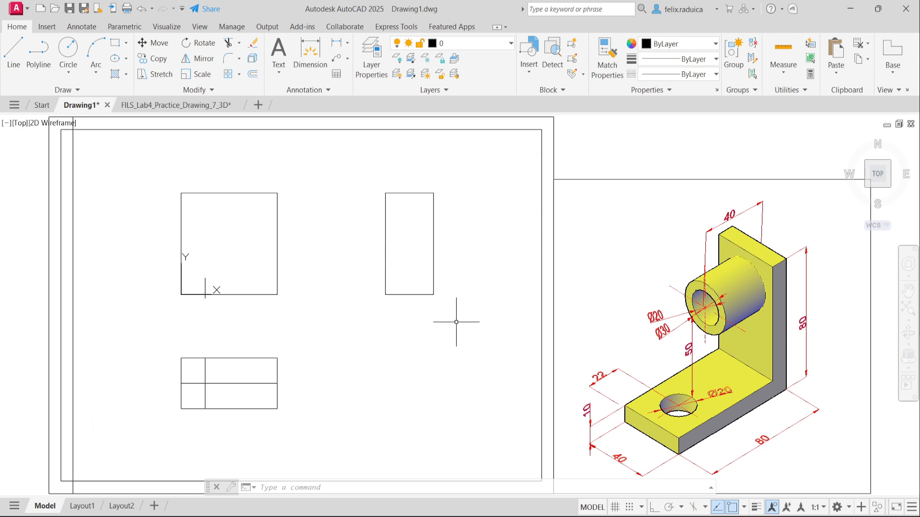
Step: Draw a vertical line in the side view from the bottom edge's midpoint to the top edge's midpoint
text(l)
key(Return)
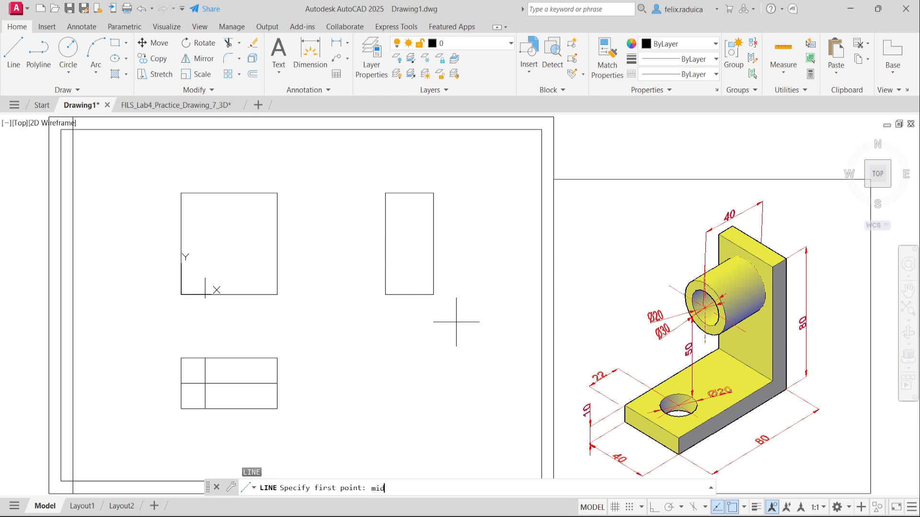
key(Return)
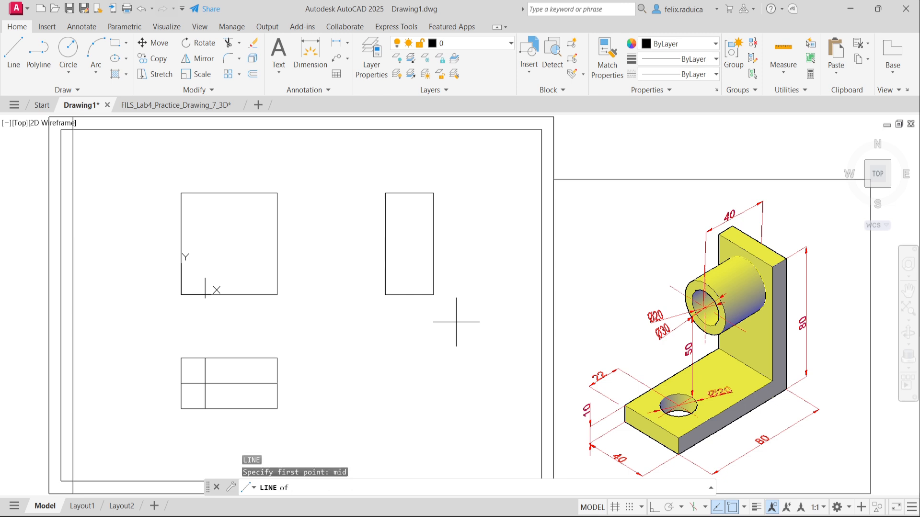
click(410, 294)
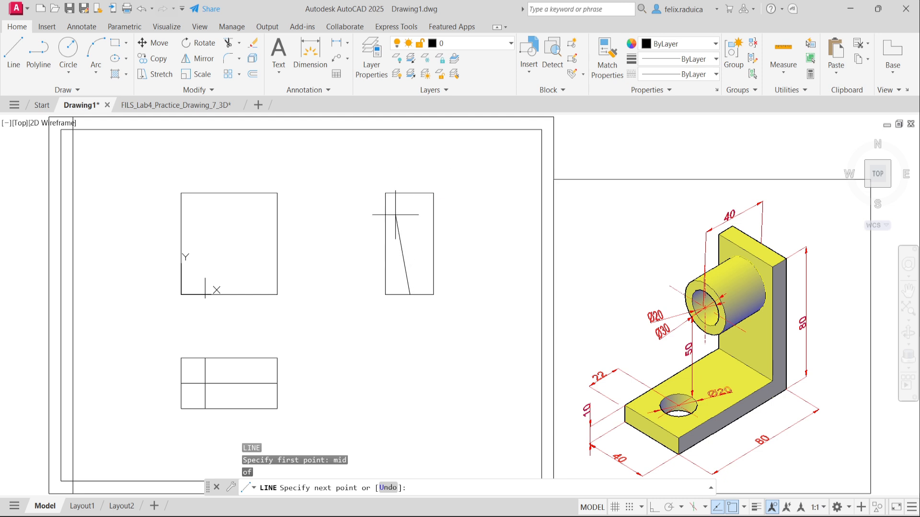
key(Return)
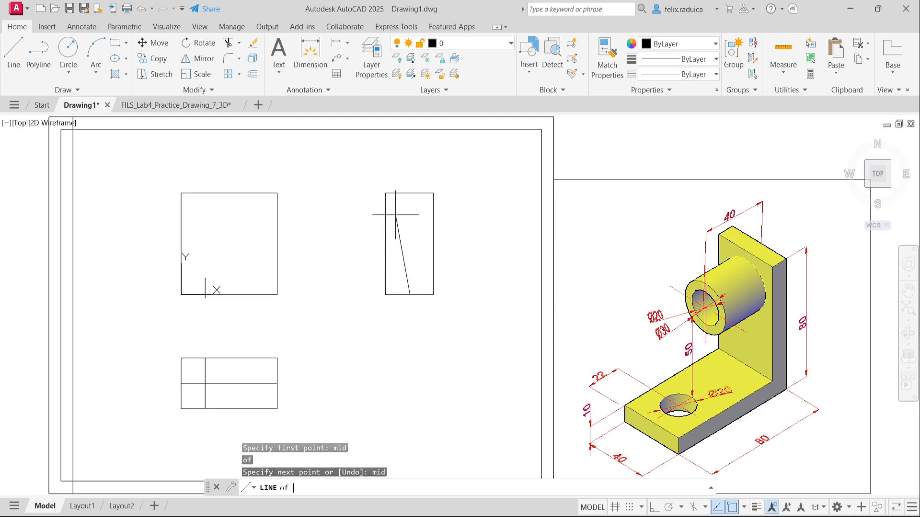
click(410, 194)
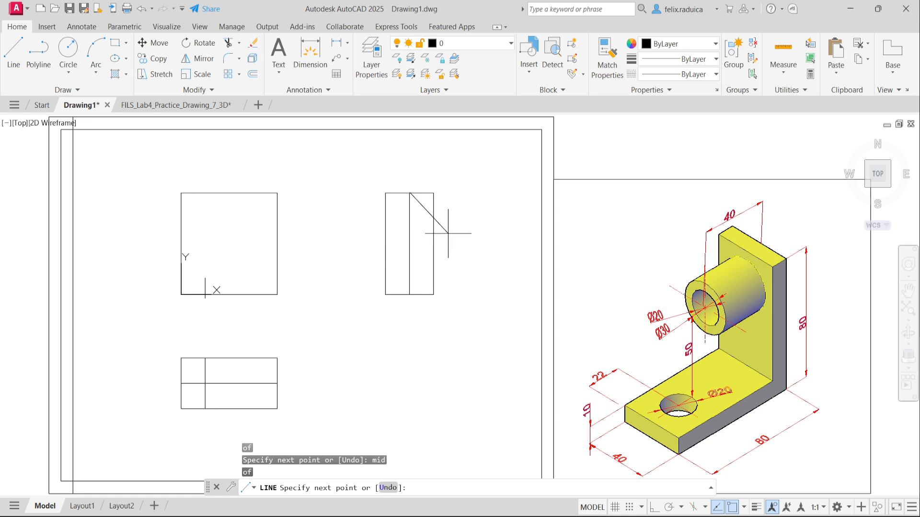
key(Return)
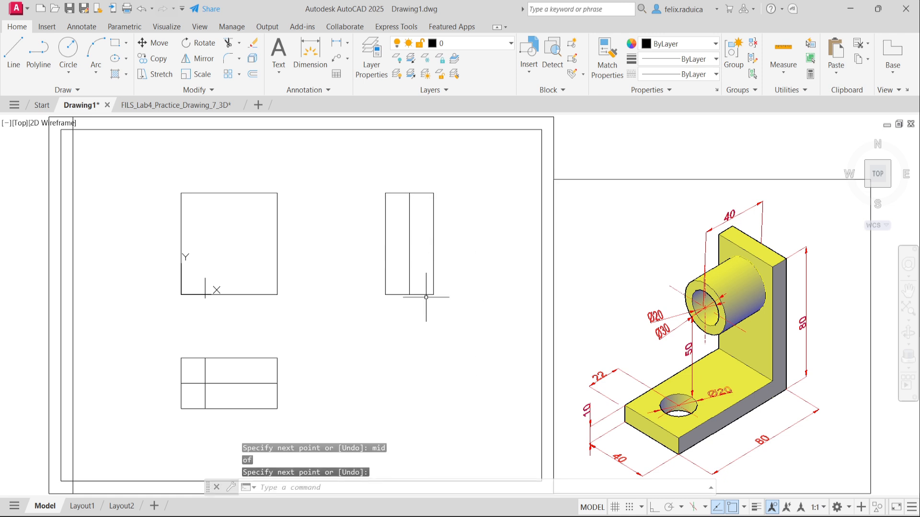
Step: Stretch both ends of the side view's vertical centre line 3 units beyond the rectangle
click(410, 282)
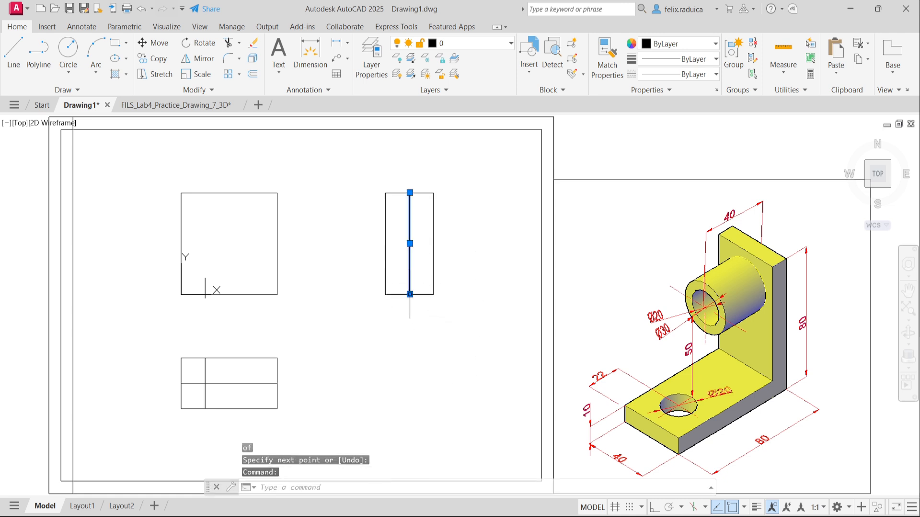
click(409, 295)
text(3)
key(Return)
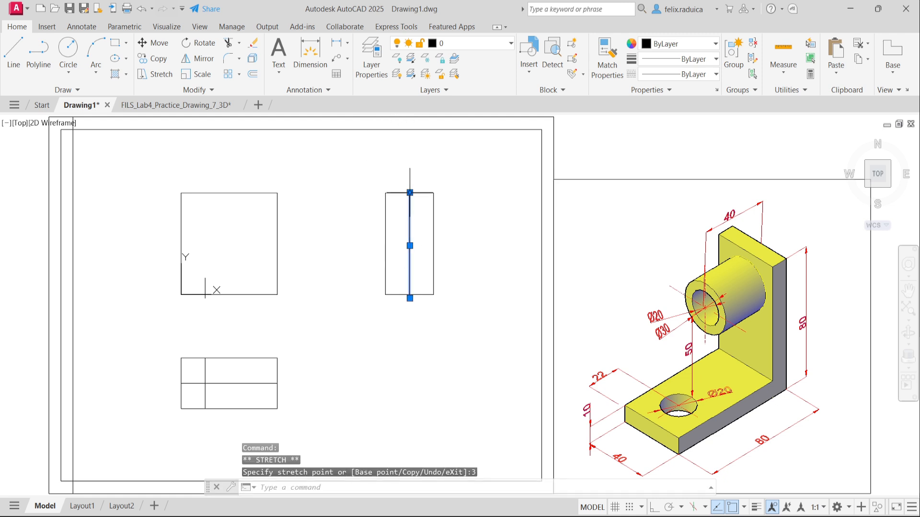
click(410, 192)
key(Escape)
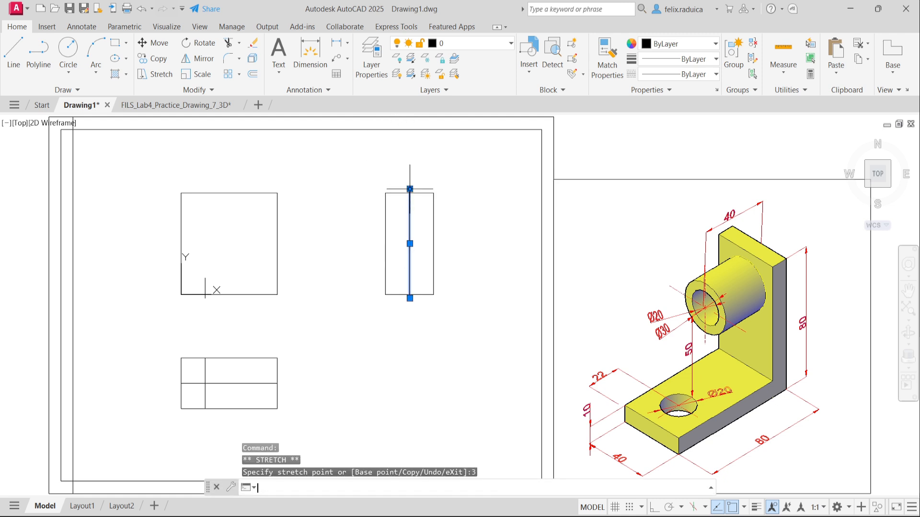
key(Escape)
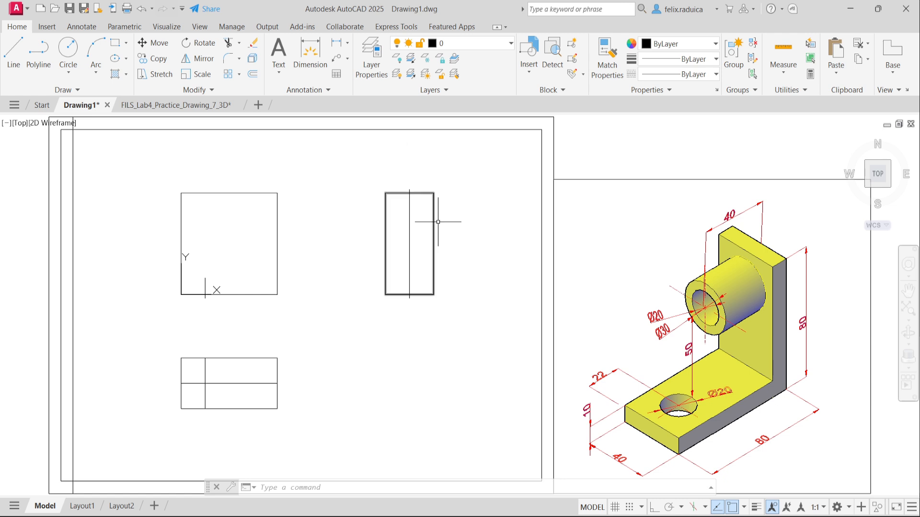
Step: Explode the side view rectangle into separate lines
click(395, 194)
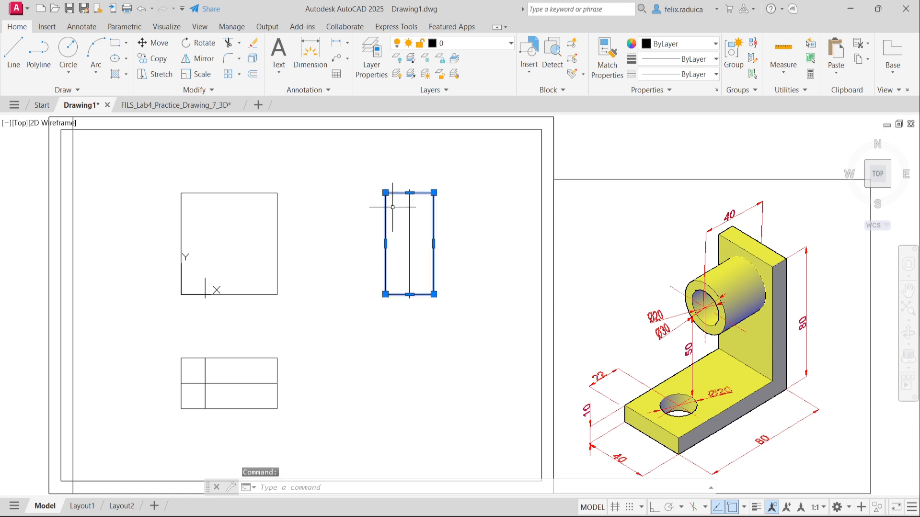
text(explode)
key(Return)
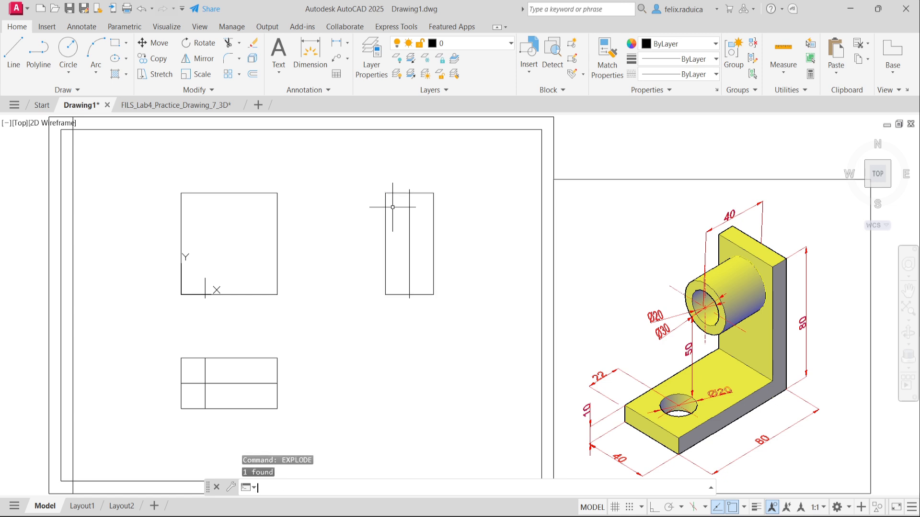
Step: Offset the side view's top edge by 20, once above the rectangle and once below the edge
key(Return)
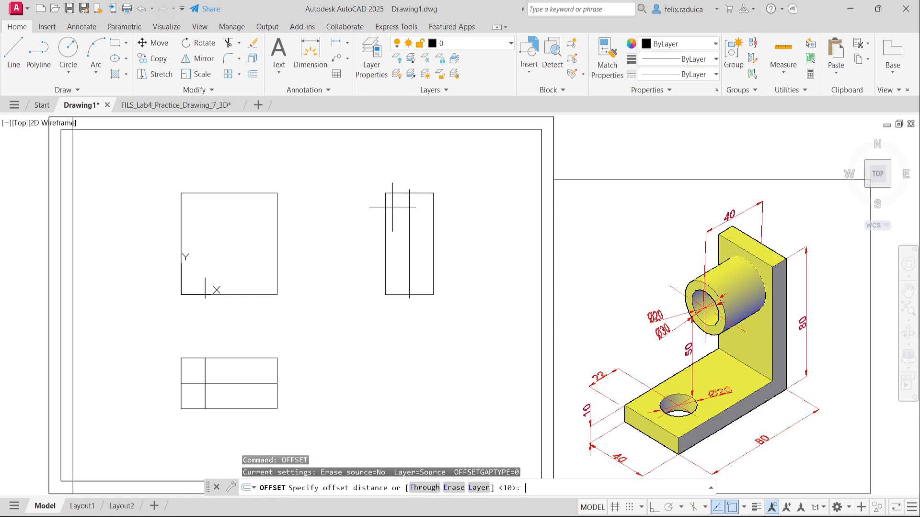
key(Return)
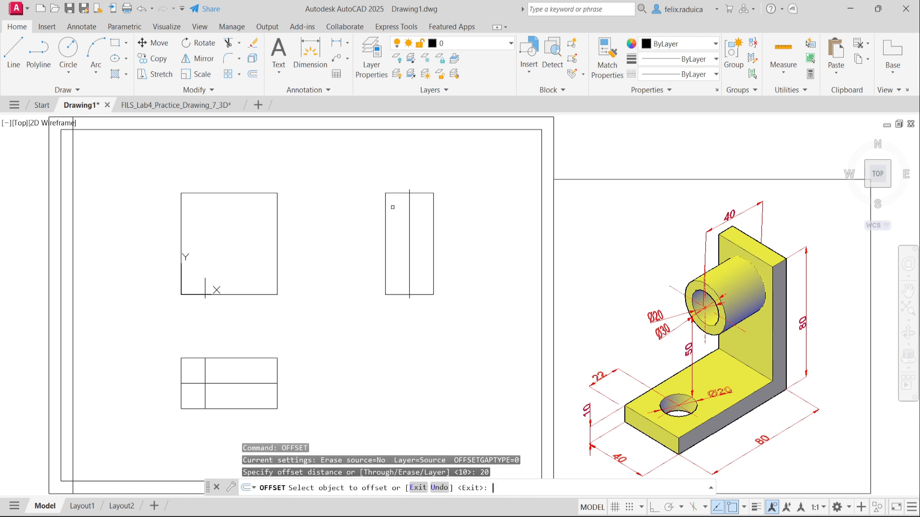
click(400, 194)
click(410, 185)
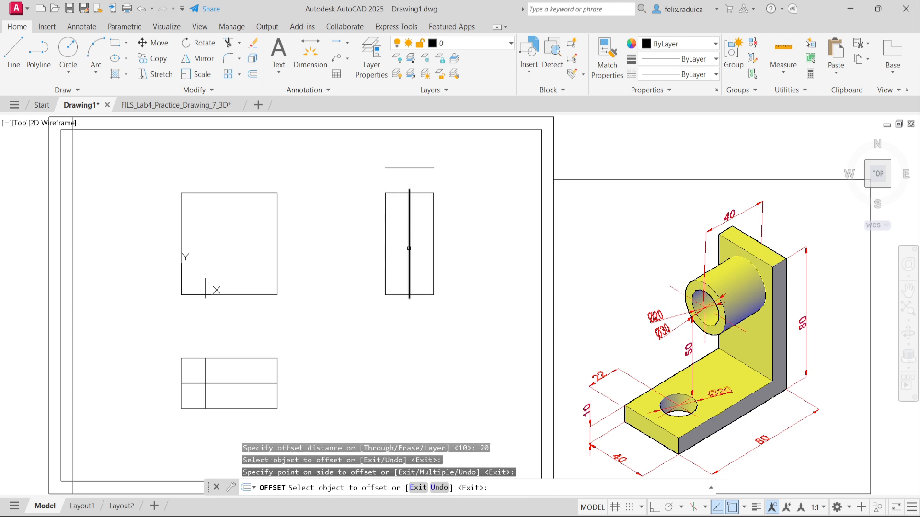
click(395, 191)
click(395, 219)
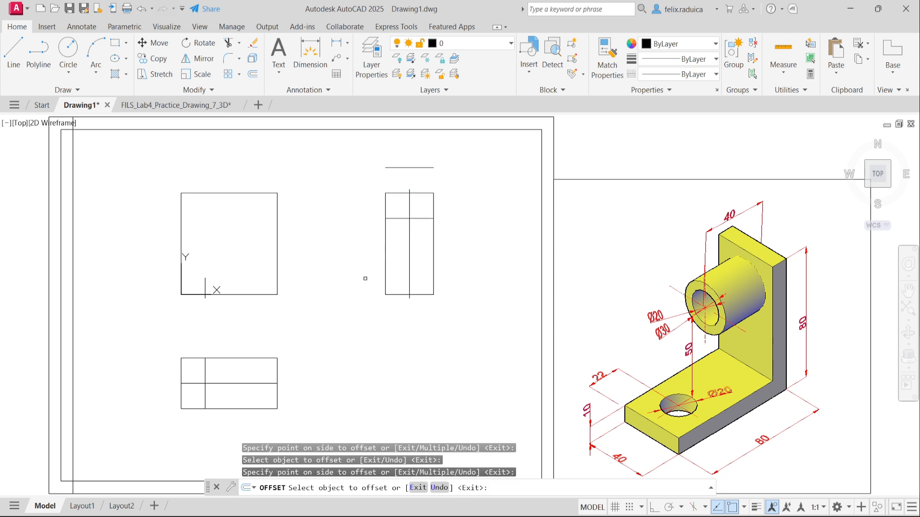
key(Escape)
Step: Extend the side view's inner horizontal line across to the far left edge of the front view
text(extend)
key(Return)
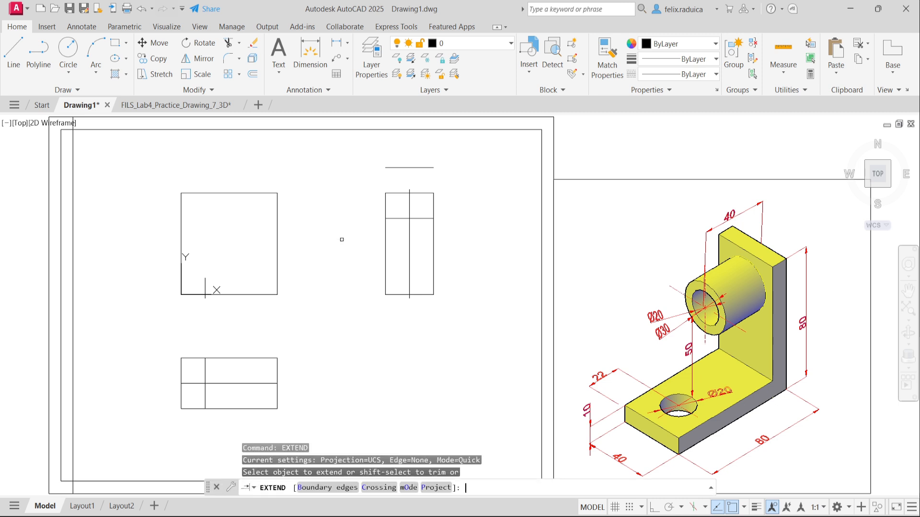
click(393, 219)
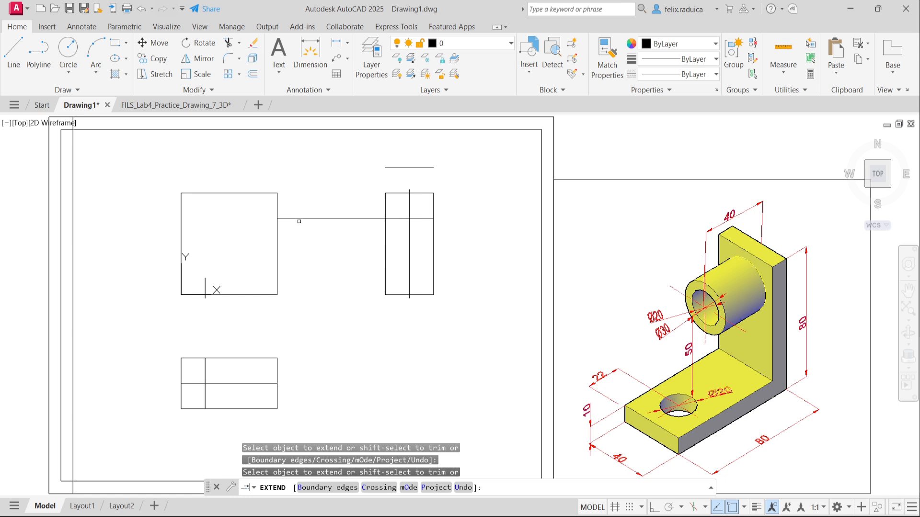
click(299, 220)
key(Return)
Step: Trim away the part of the extended horizontal line lying between the front and side views
text(tr)
key(Return)
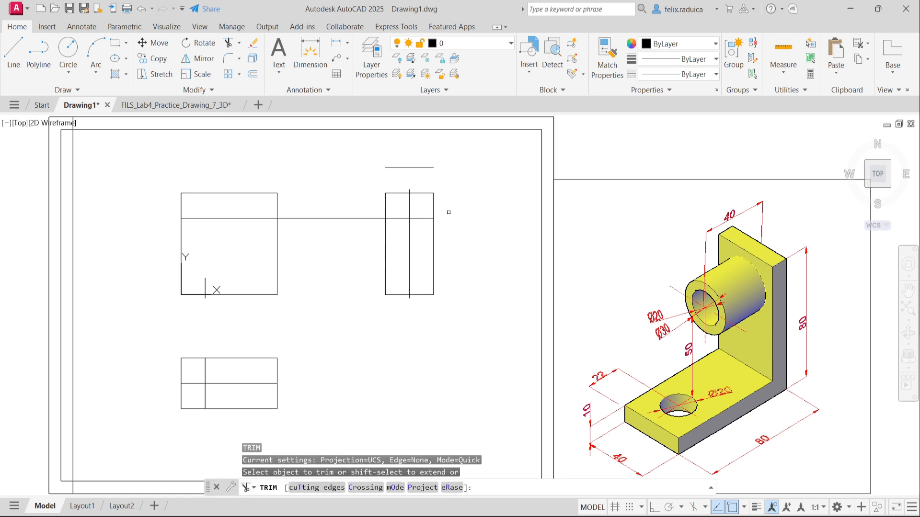
drag(329, 257, 331, 200)
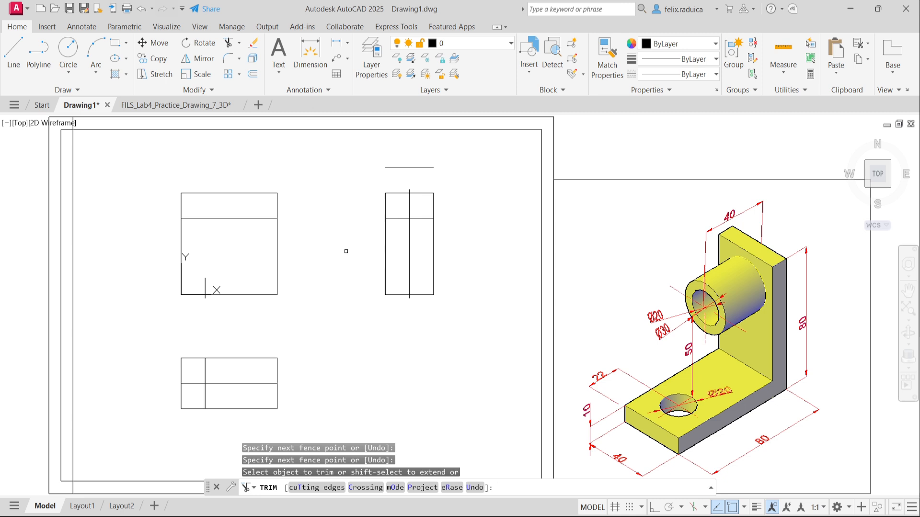
key(Return)
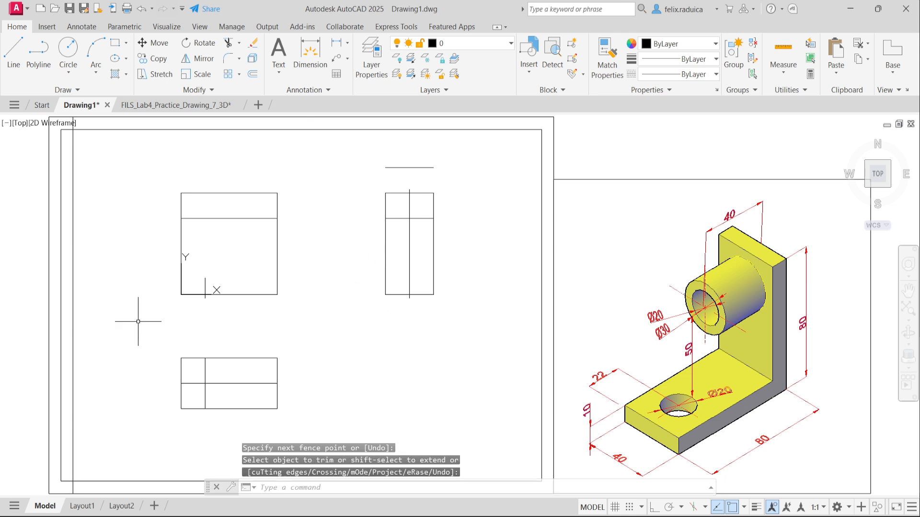
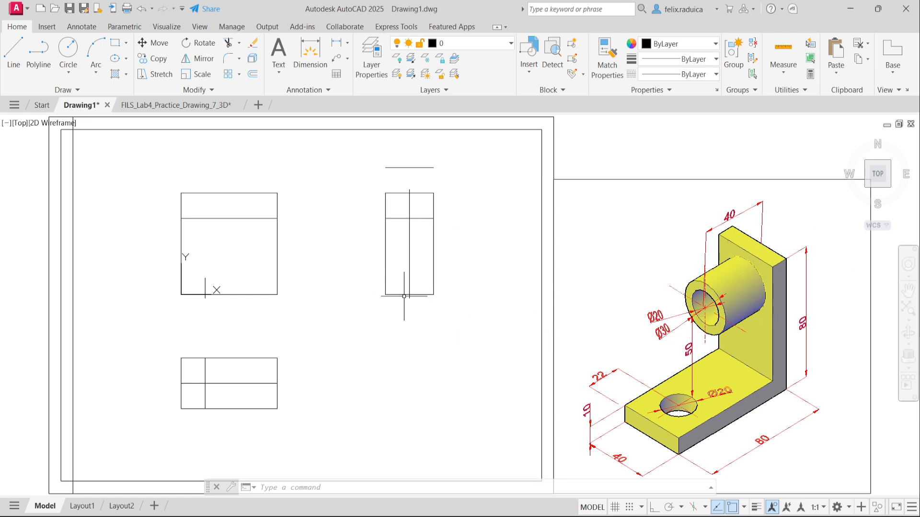
Step: Stretch both ends of the side view's horizontal centre line 3 units beyond the rectangle's vertical edges
click(392, 218)
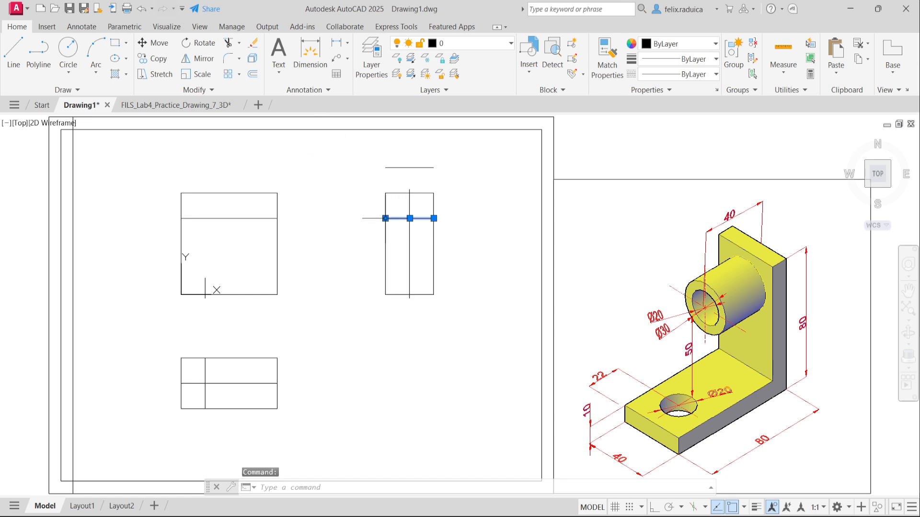
click(385, 218)
text(3)
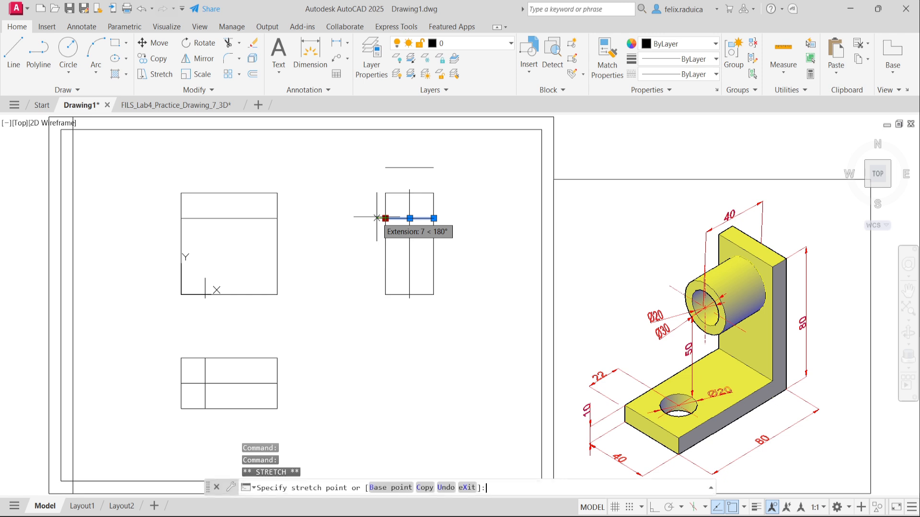
key(Return)
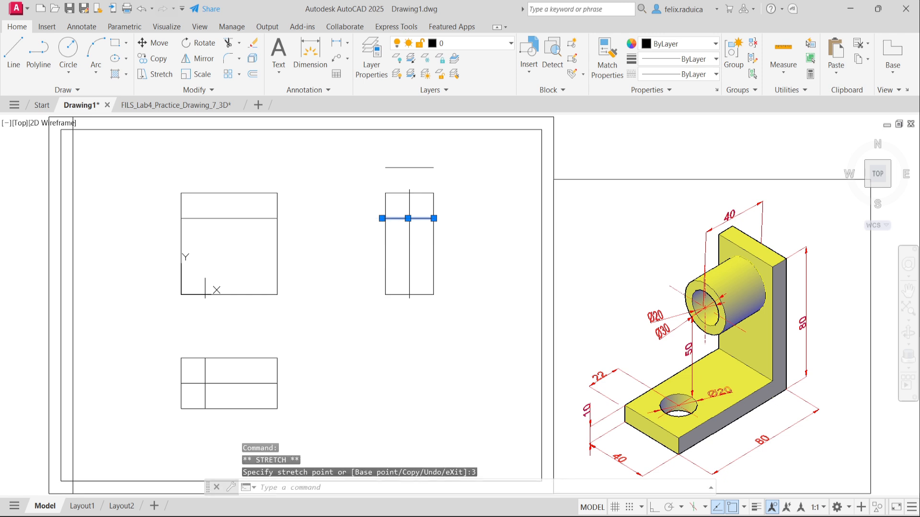
click(433, 222)
mouse_move(434, 218)
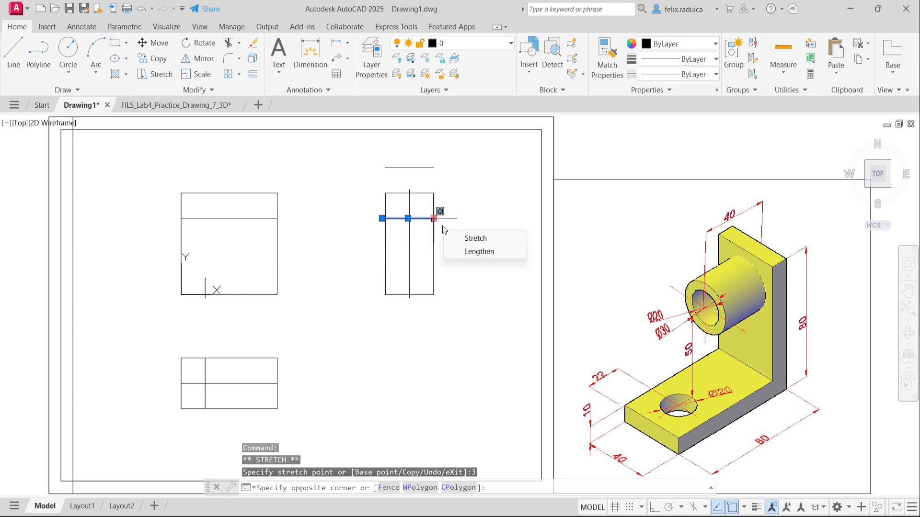
click(434, 218)
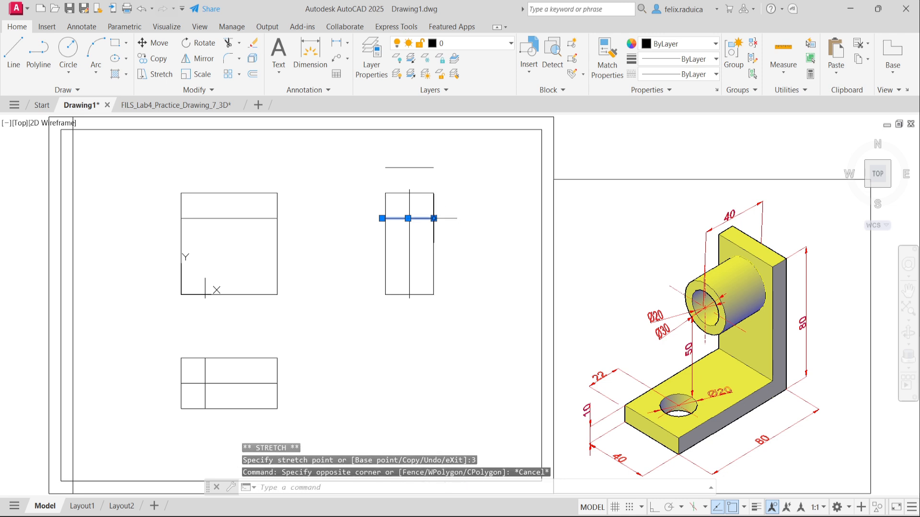
text(3)
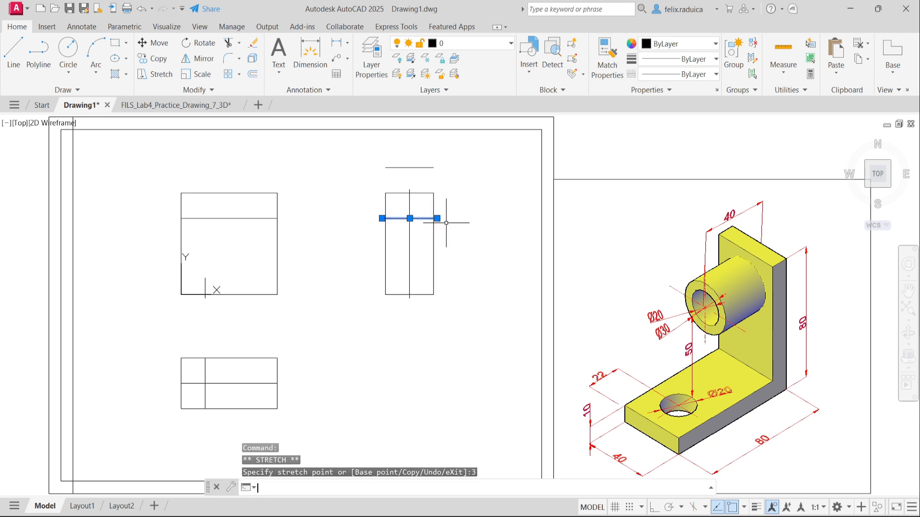
Step: Stretch the right end of the front view's horizontal centre line 3 units beyond the rectangle's edge
key(Return)
key(Escape)
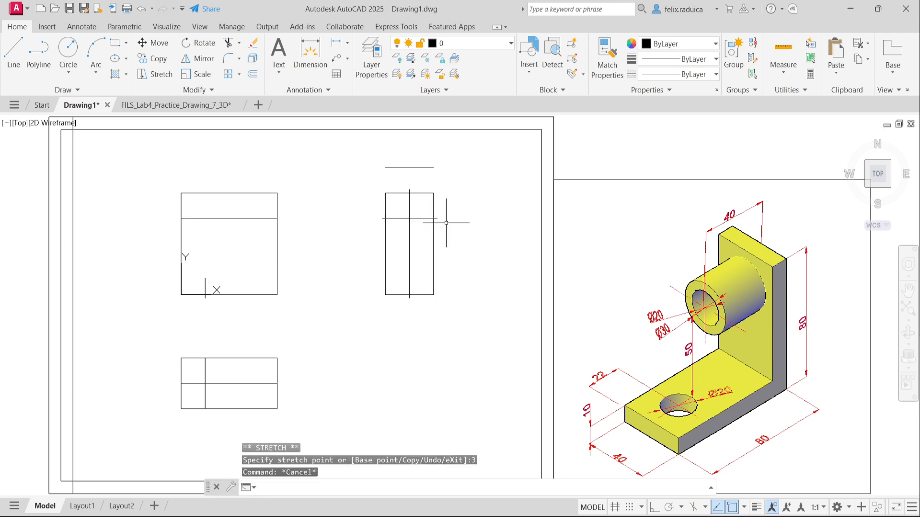
click(255, 218)
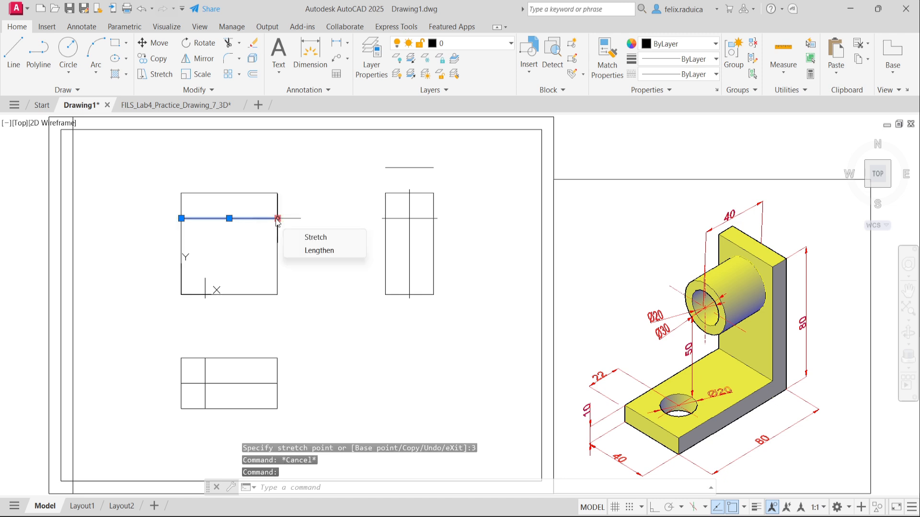
click(277, 218)
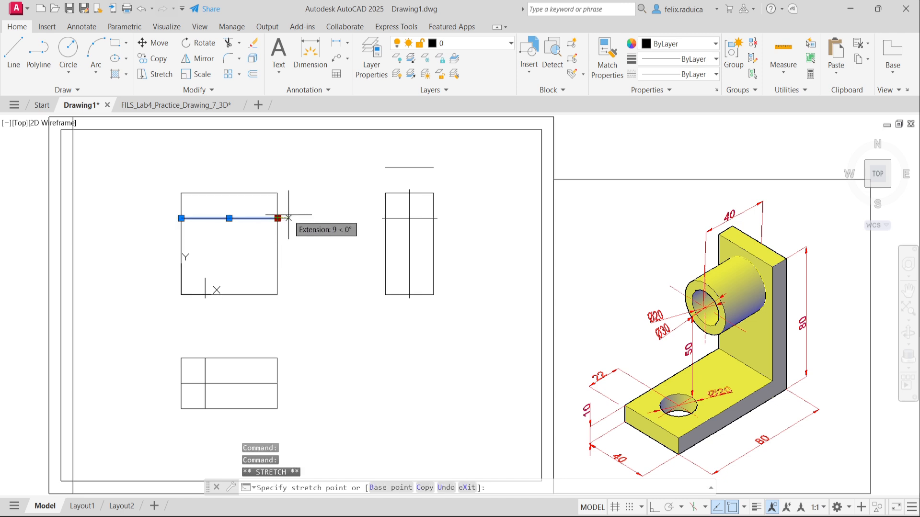
text(3)
key(Return)
key(Escape)
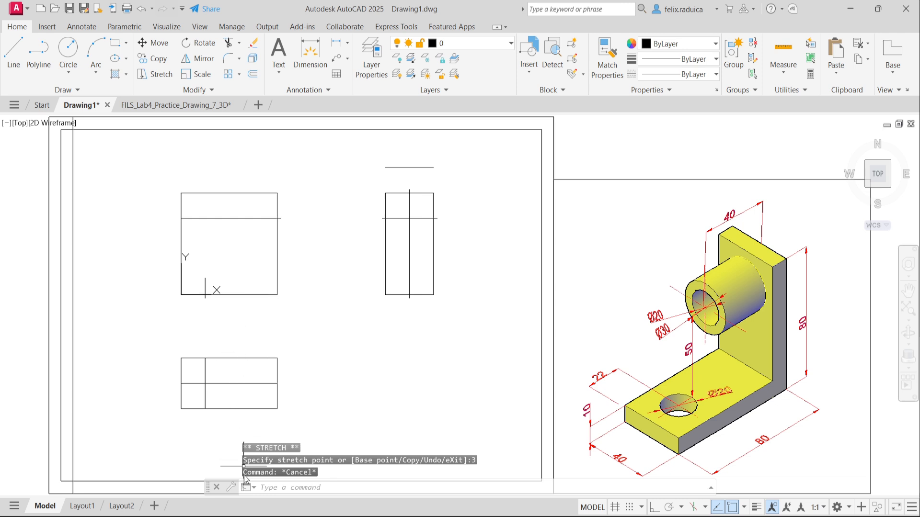
Step: Stretch both ends of the top view's horizontal centre line 3 units beyond the rectangle's vertical edges
click(264, 384)
click(277, 383)
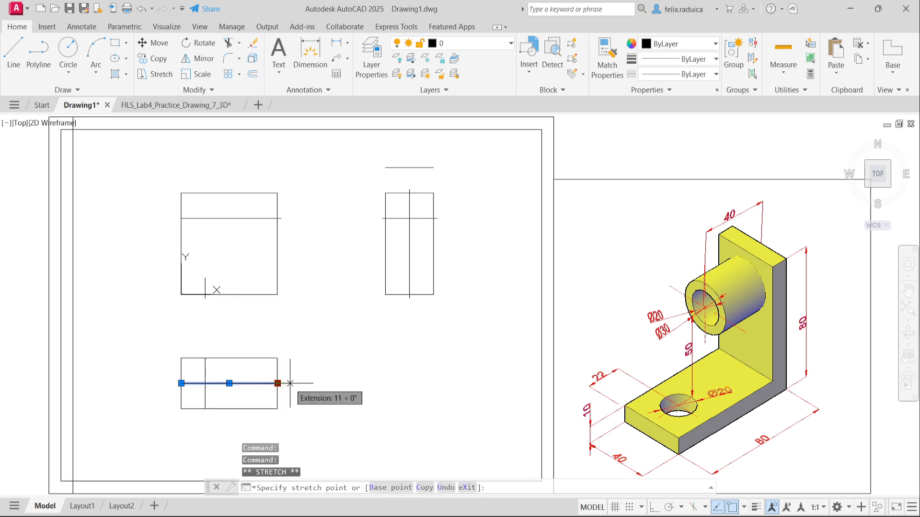
text(3)
key(Return)
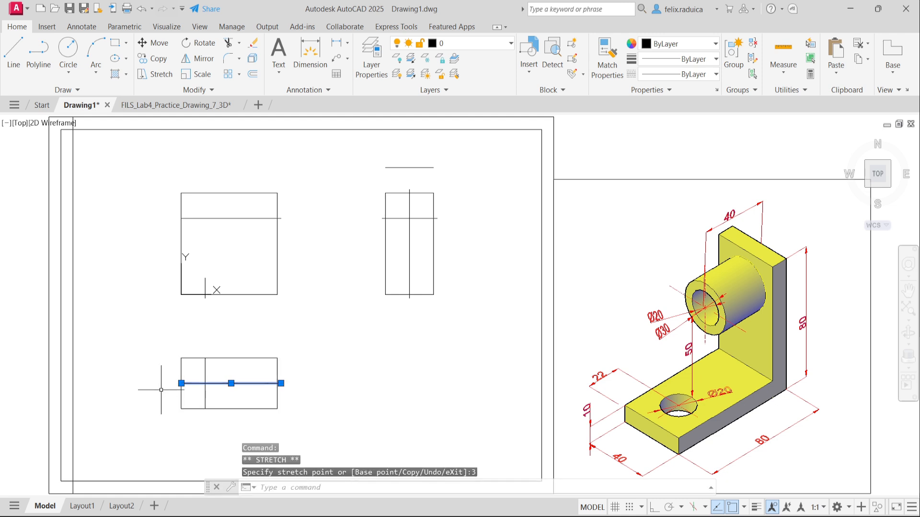
key(Escape)
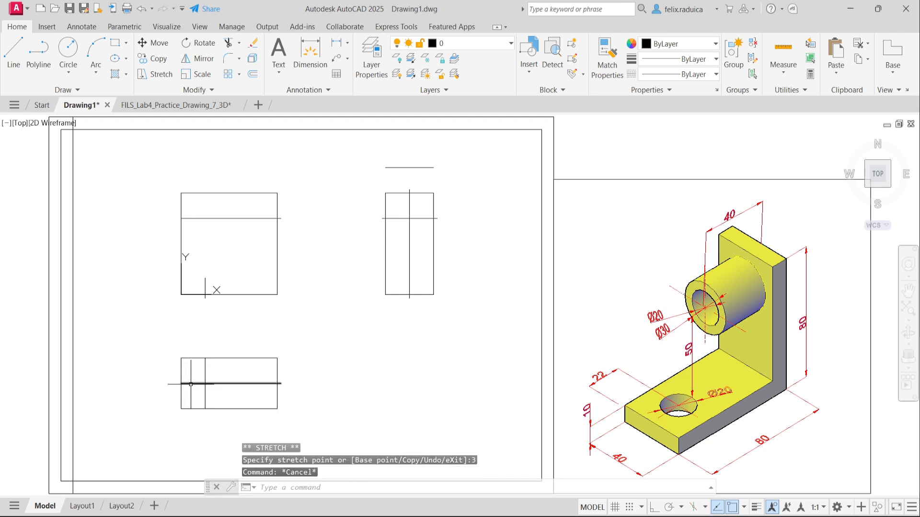
click(181, 383)
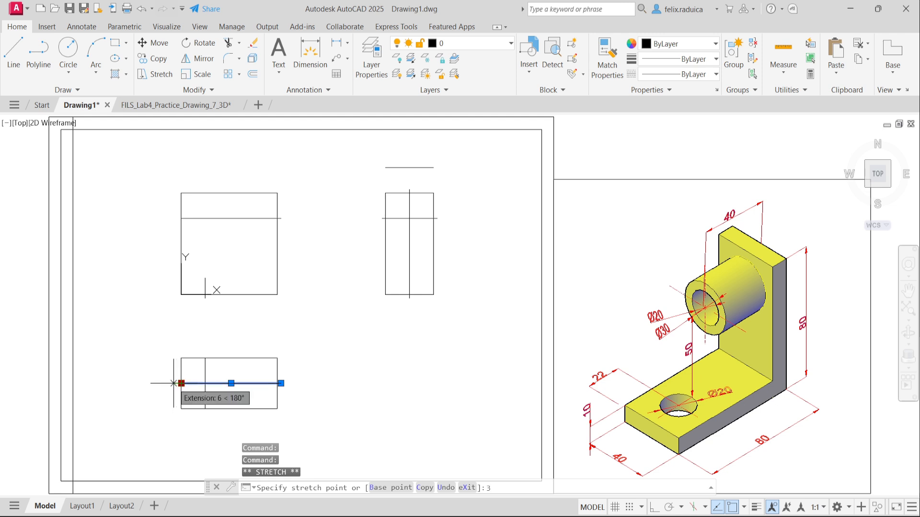
key(Escape)
Step: Stretch both ends of the top view's vertical centre line 3 units beyond the rectangle's horizontal edges
click(205, 399)
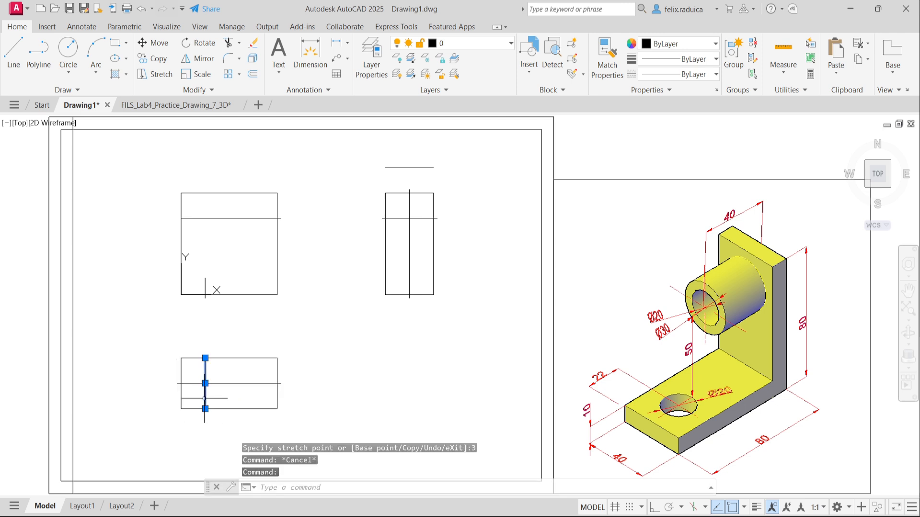
click(205, 409)
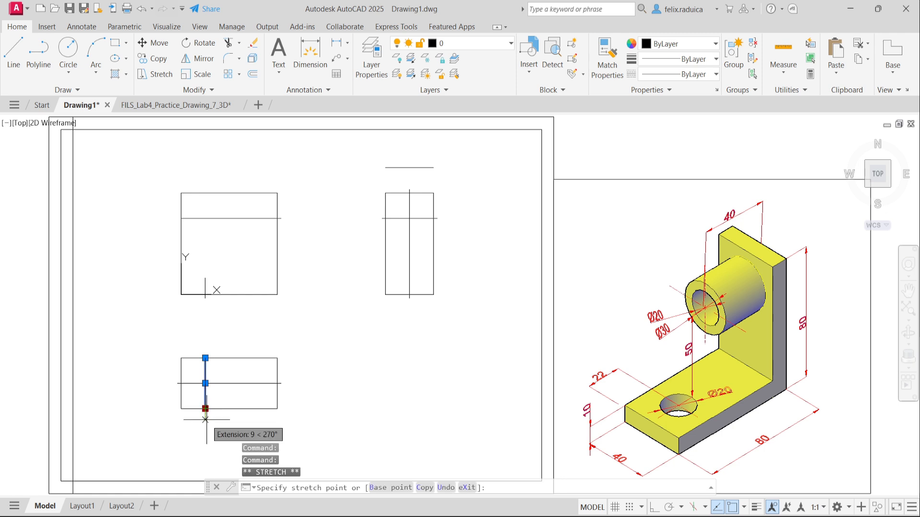
text(3)
key(Return)
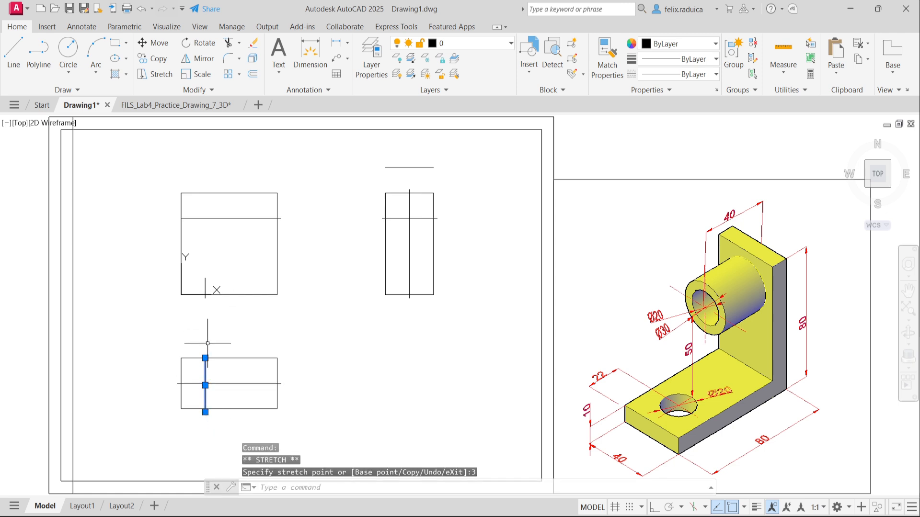
click(205, 358)
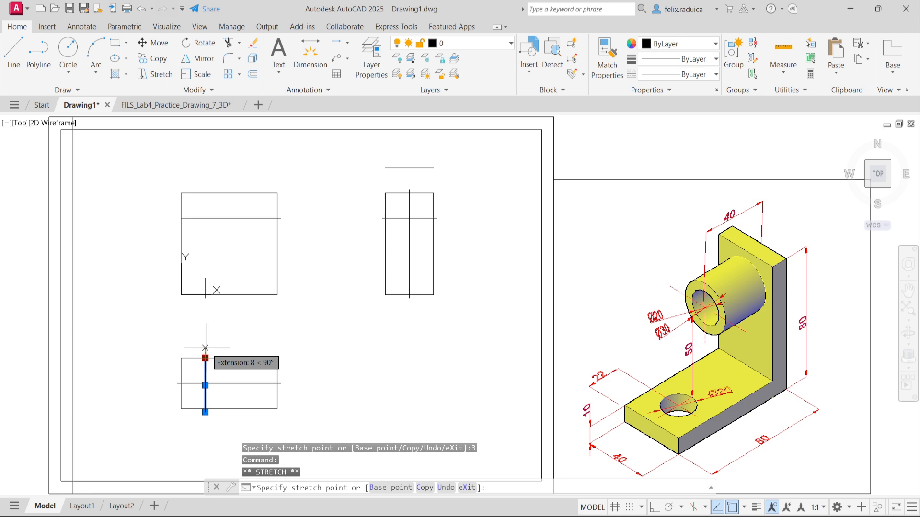
key(Escape)
key(Escape)
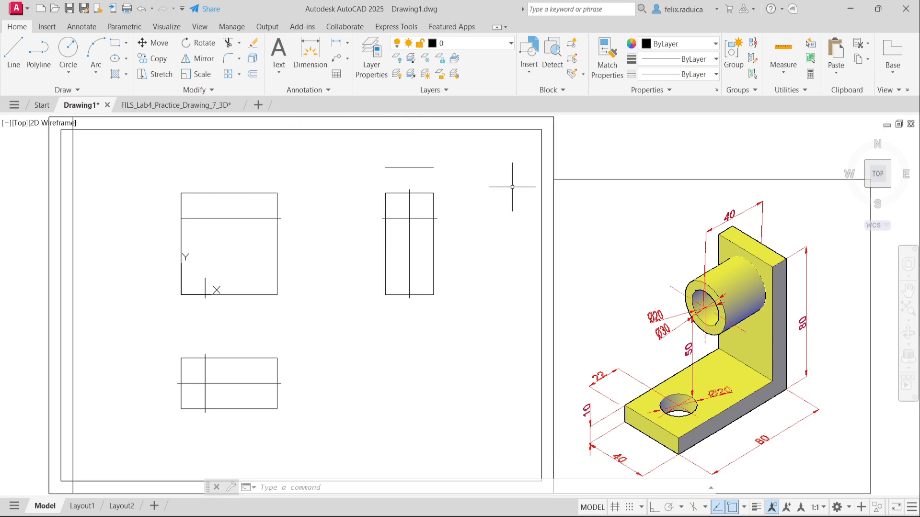
Step: Delete the leftover horizontal offset line above the side view
click(430, 170)
click(416, 147)
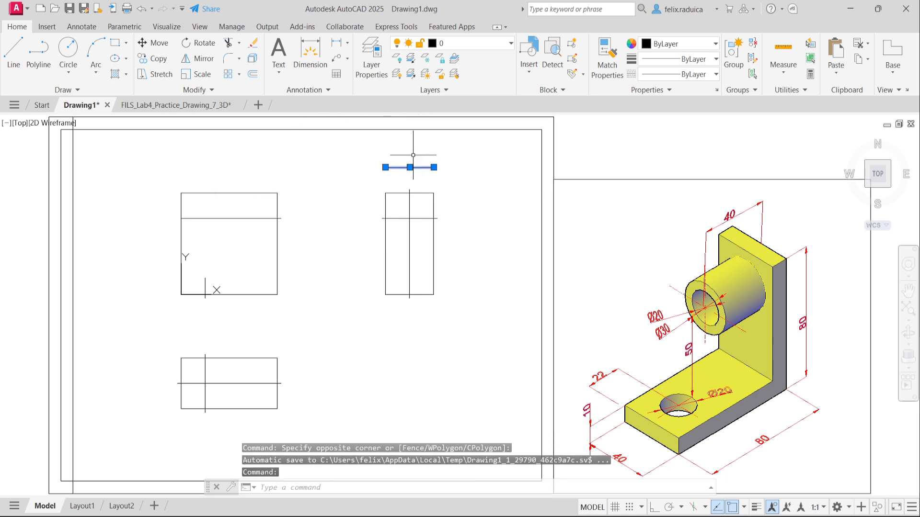
key(Delete)
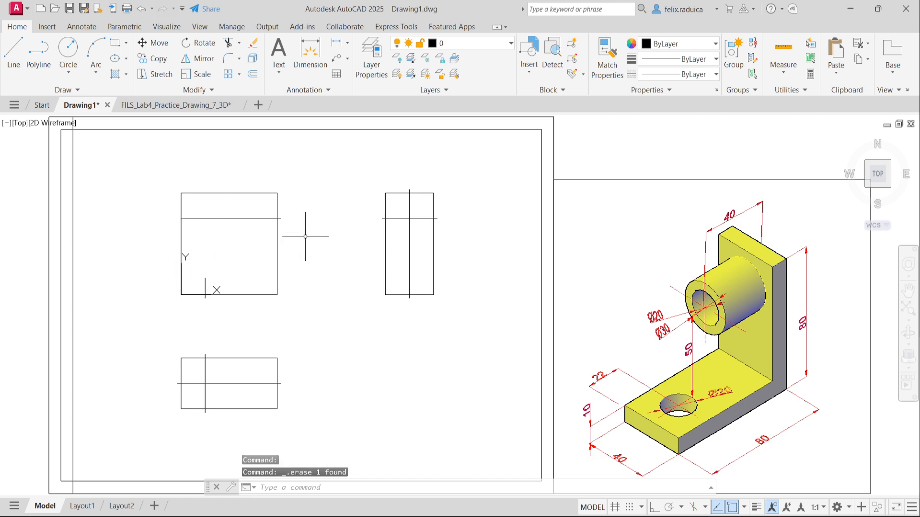
Step: Load the CENTER2 linetype from acad.lin into the drawing
click(250, 228)
click(235, 207)
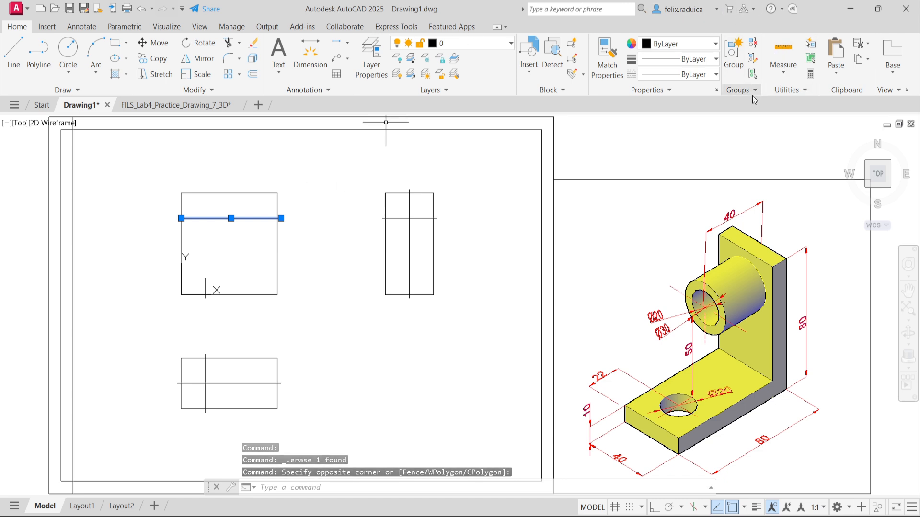
click(715, 75)
click(677, 134)
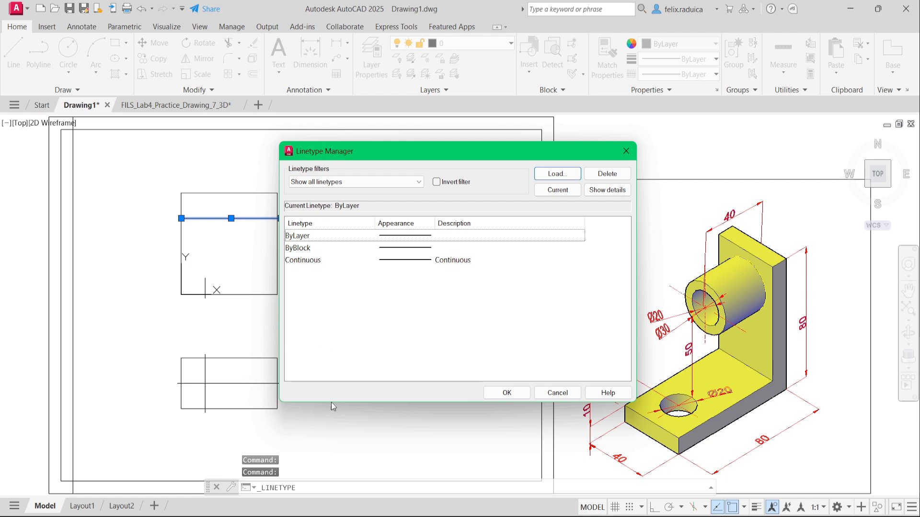
click(557, 173)
scroll(388, 302, down, 6)
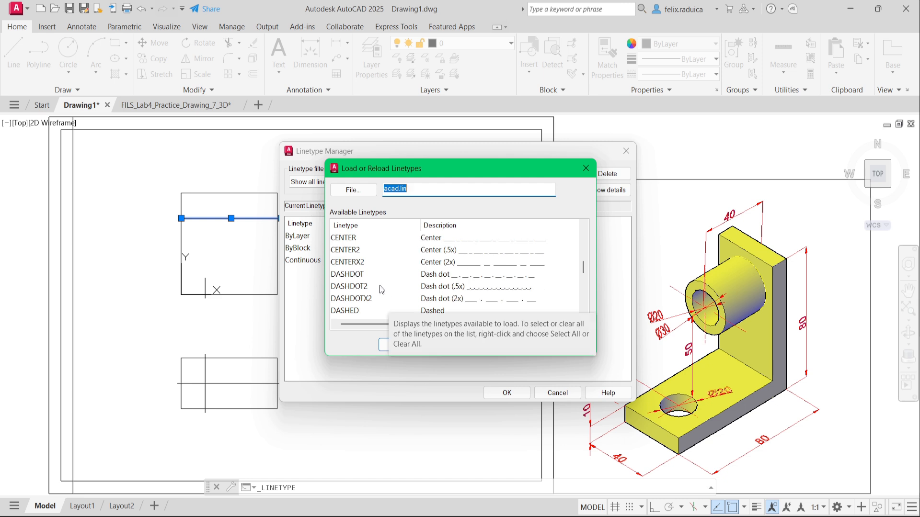
click(345, 250)
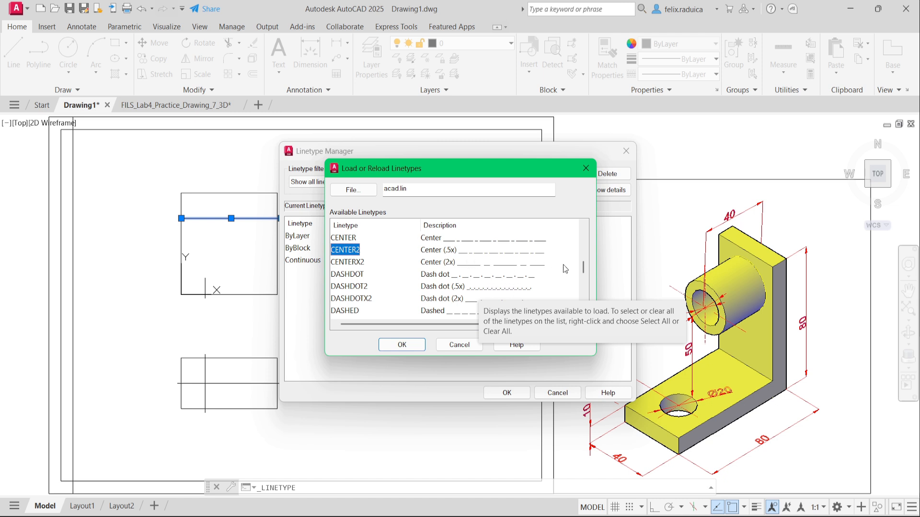
click(402, 345)
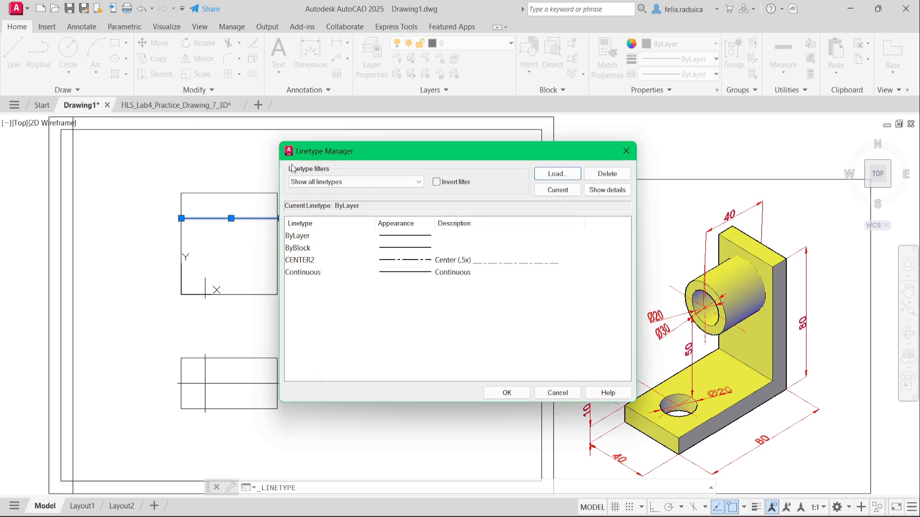
click(313, 261)
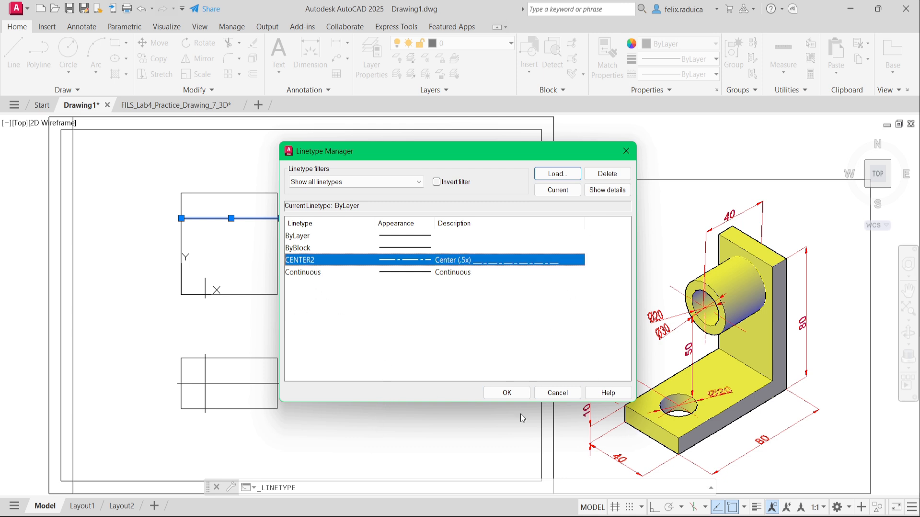
click(502, 391)
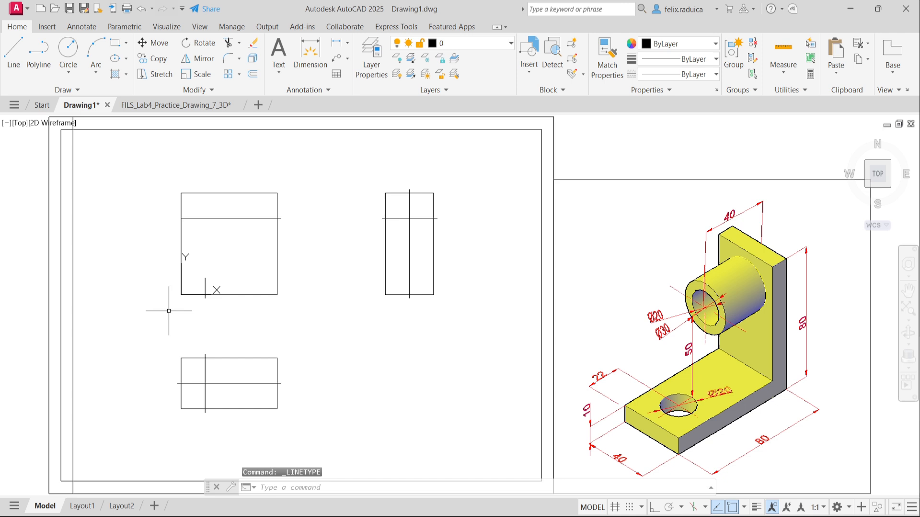
Step: Assign the CENTER2 linetype and the dark red colour 153,27,30 to the front view's horizontal centre line
click(259, 238)
click(253, 211)
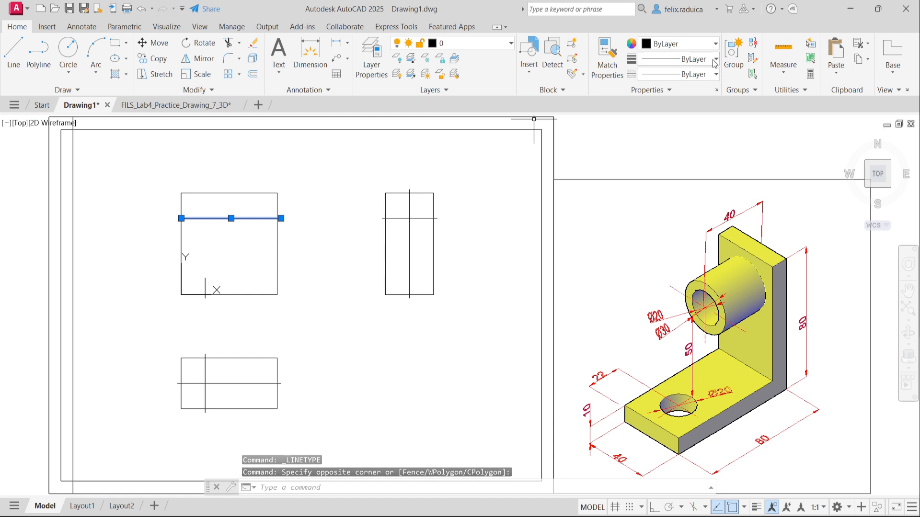
click(704, 75)
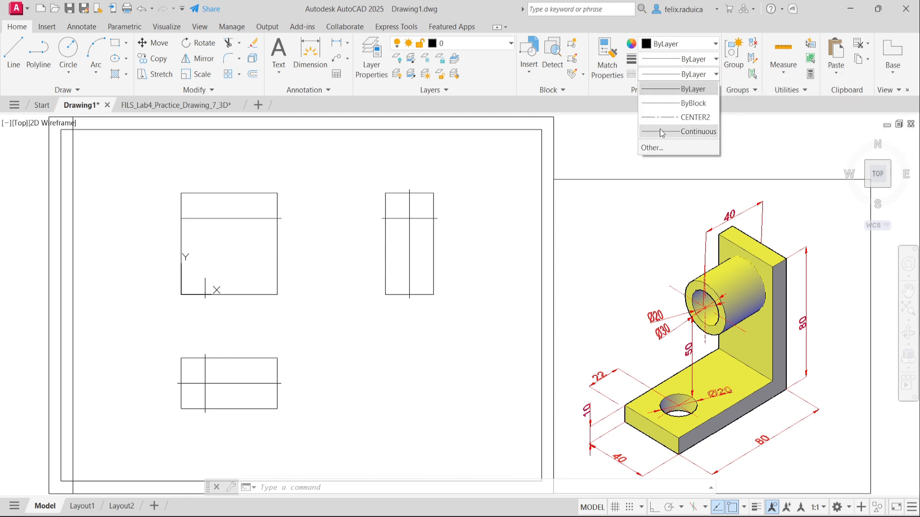
click(671, 117)
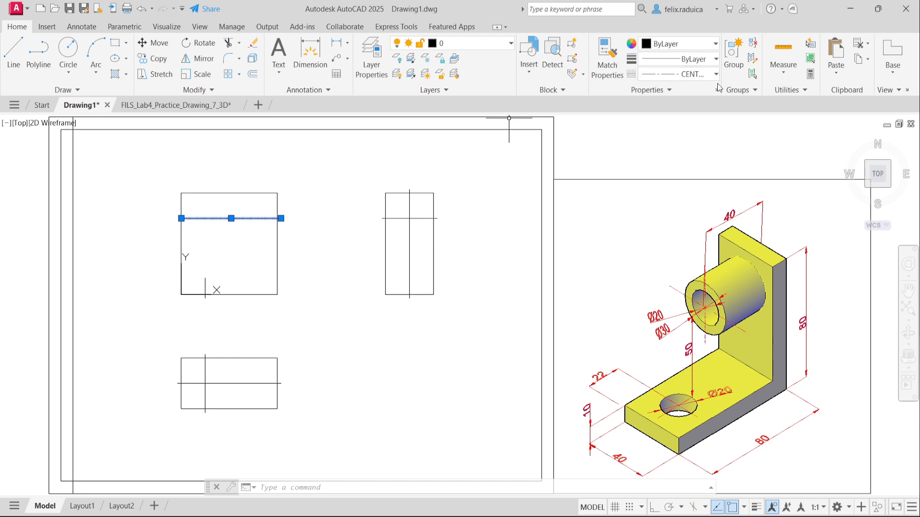
click(717, 45)
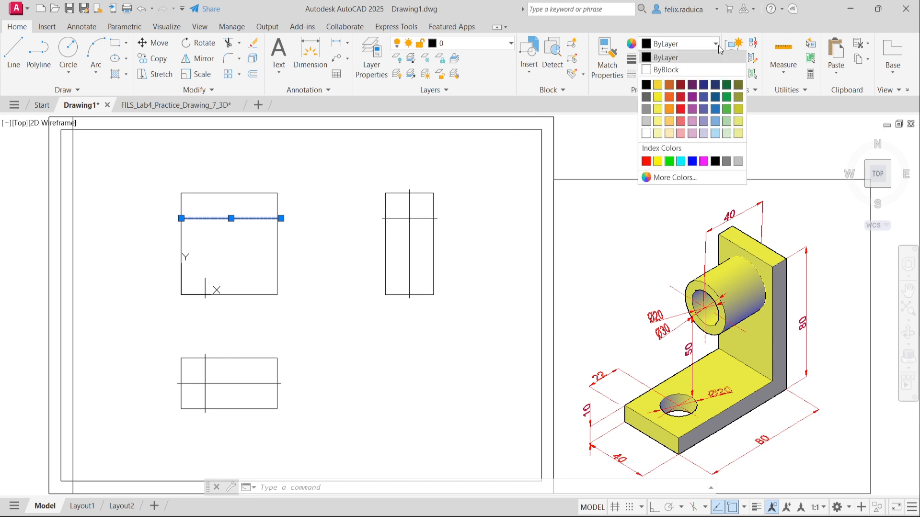
click(682, 88)
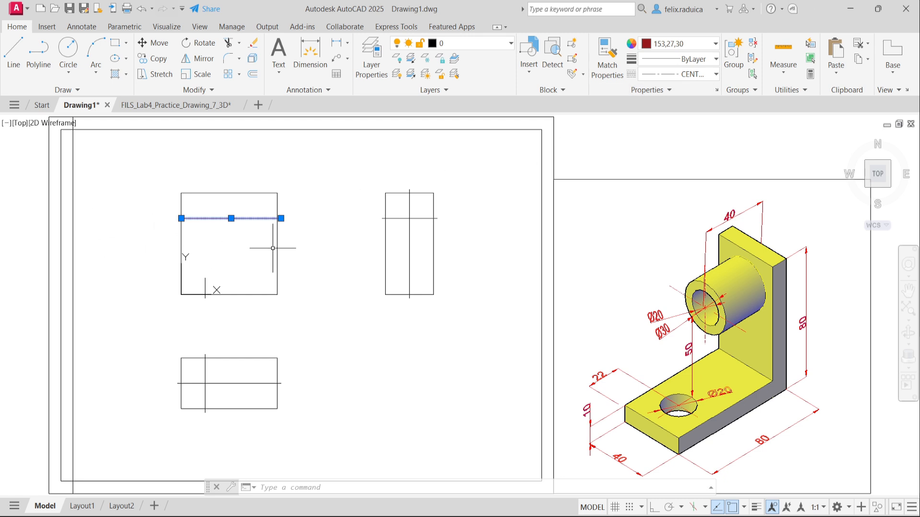
click(244, 245)
key(Escape)
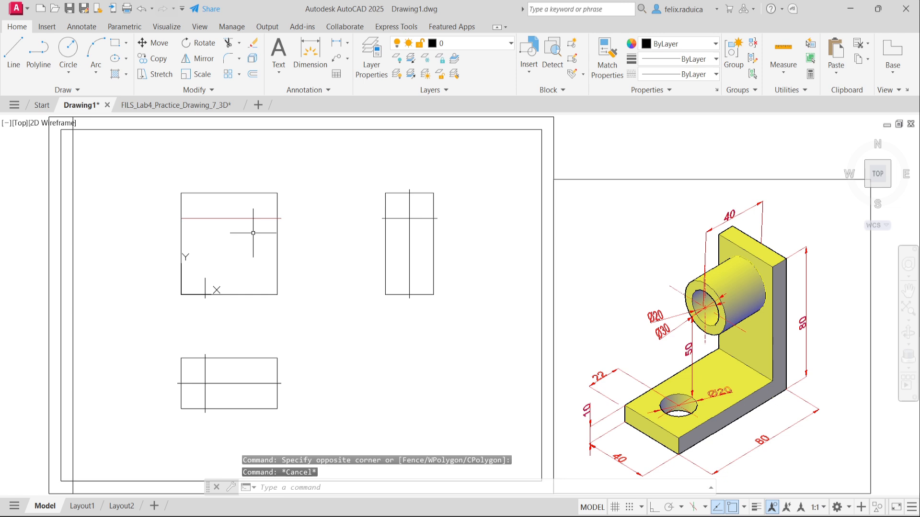
Step: Increase the drawing's global linetype scale factor with LTSCALE to enlarge the centre line's dash-dot pattern
text(LTSCALE)
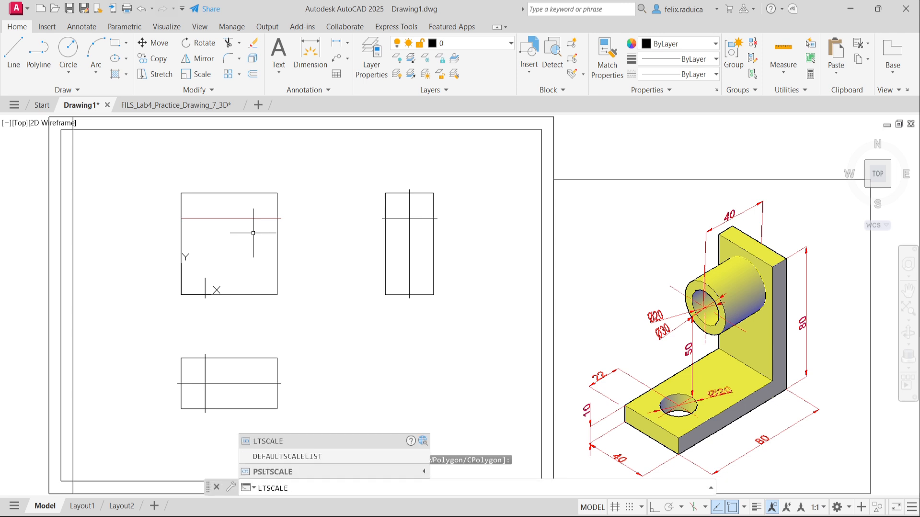
key(Return)
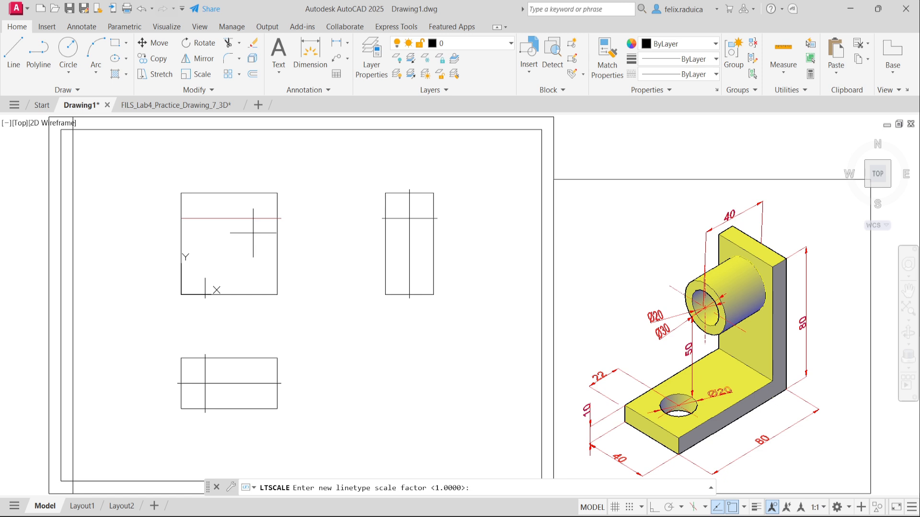
key(Return)
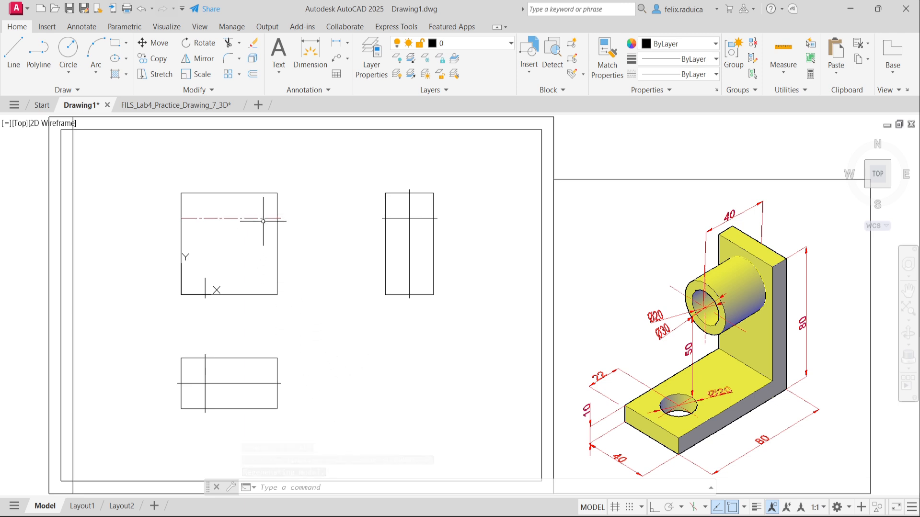
Step: Match the front view's horizontal centre line properties onto the remaining centre lines in the front, side and top views
click(247, 219)
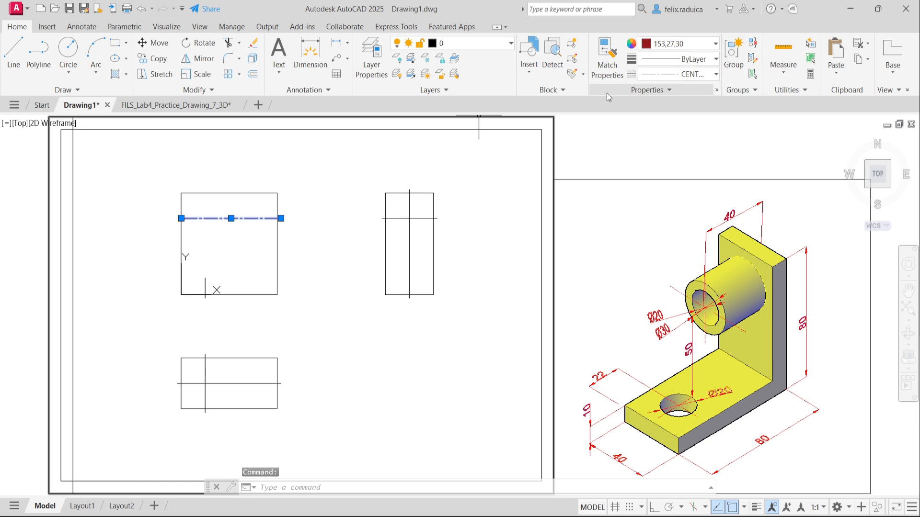
click(607, 56)
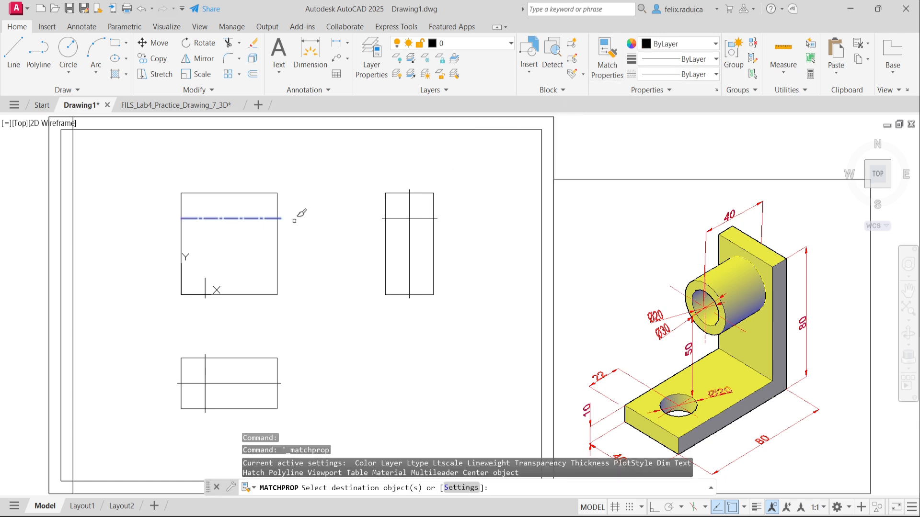
click(408, 224)
click(418, 218)
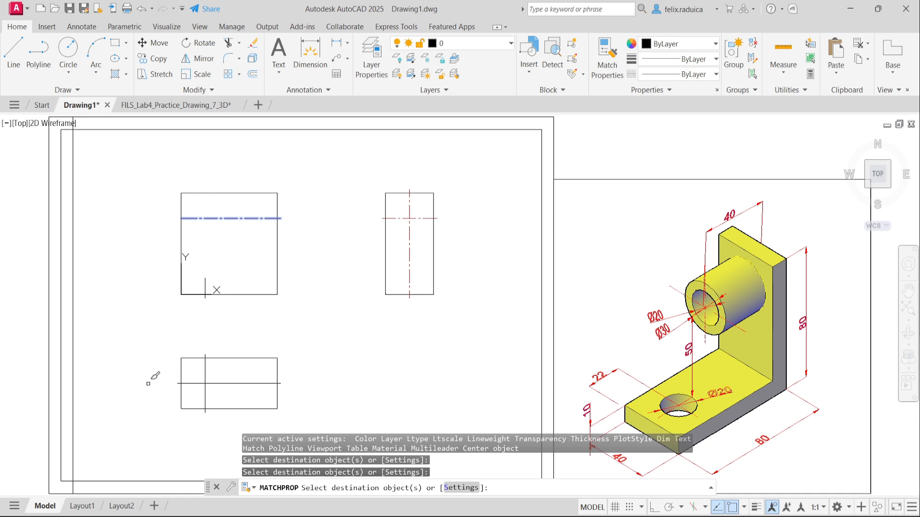
click(231, 386)
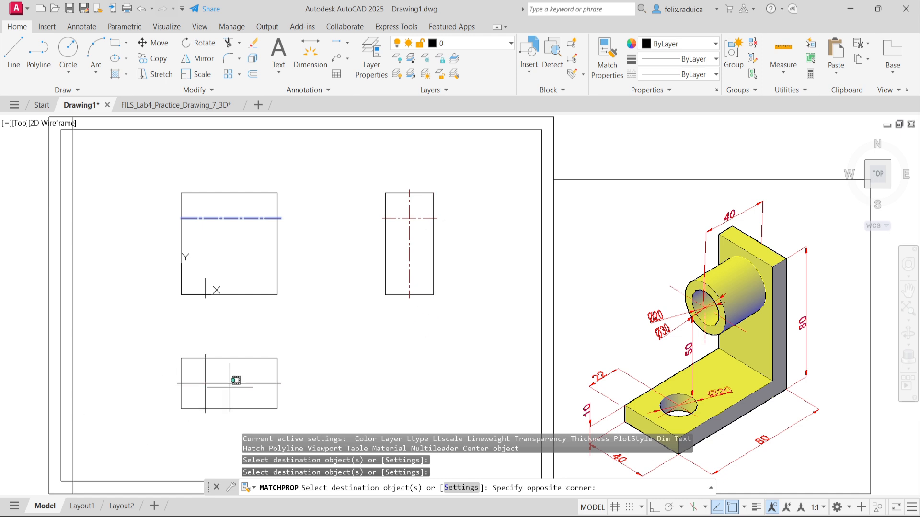
click(206, 394)
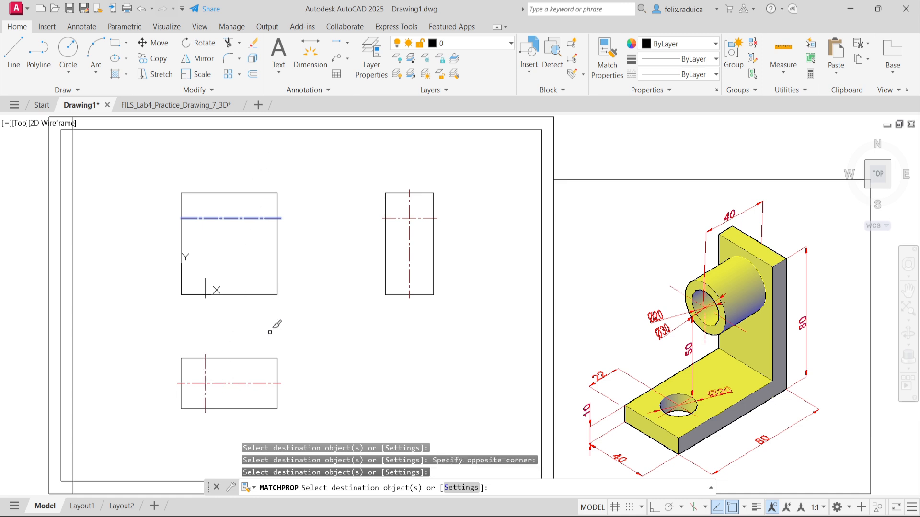
click(205, 283)
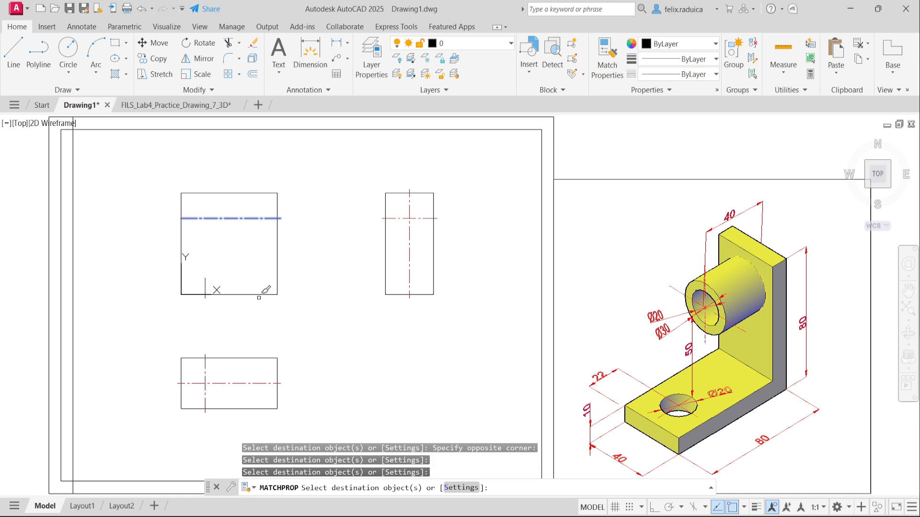
click(206, 283)
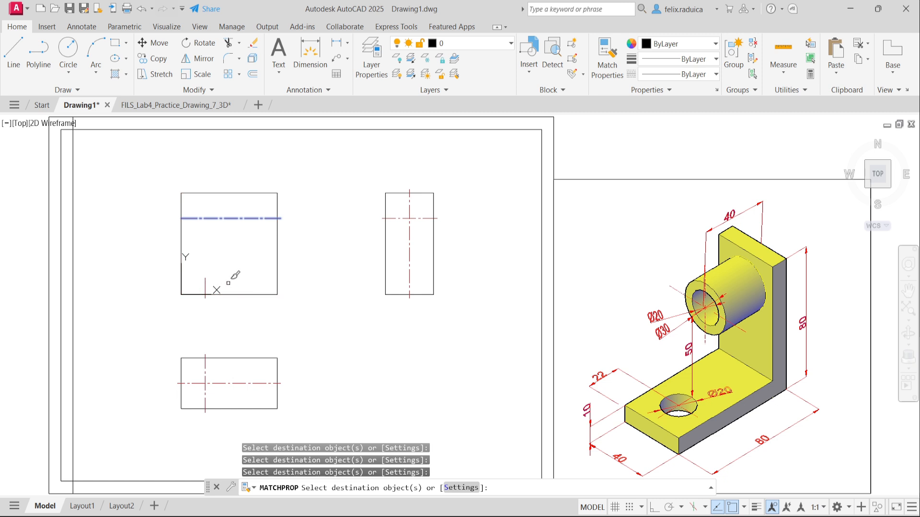
key(Return)
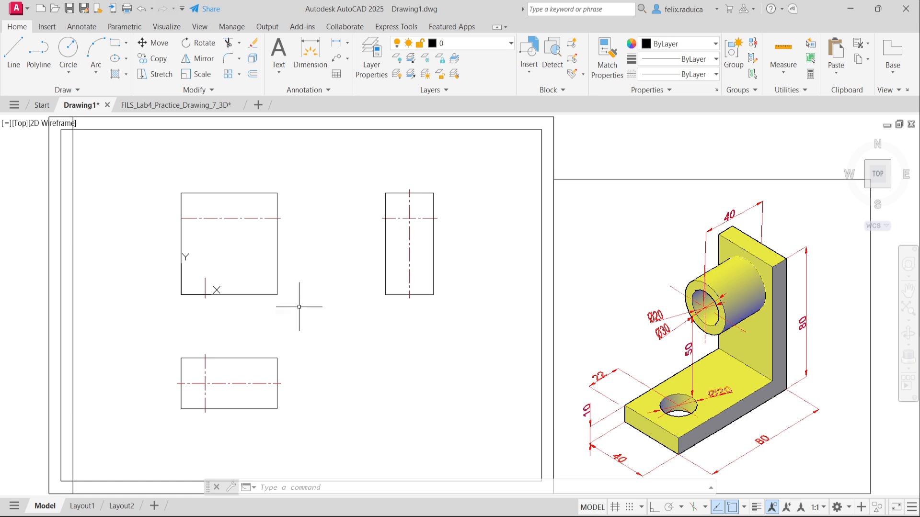
Step: Begin a line at 0,10 and trace the front view rectangle's lower left, lower right and upper right corners
text(l)
key(Return)
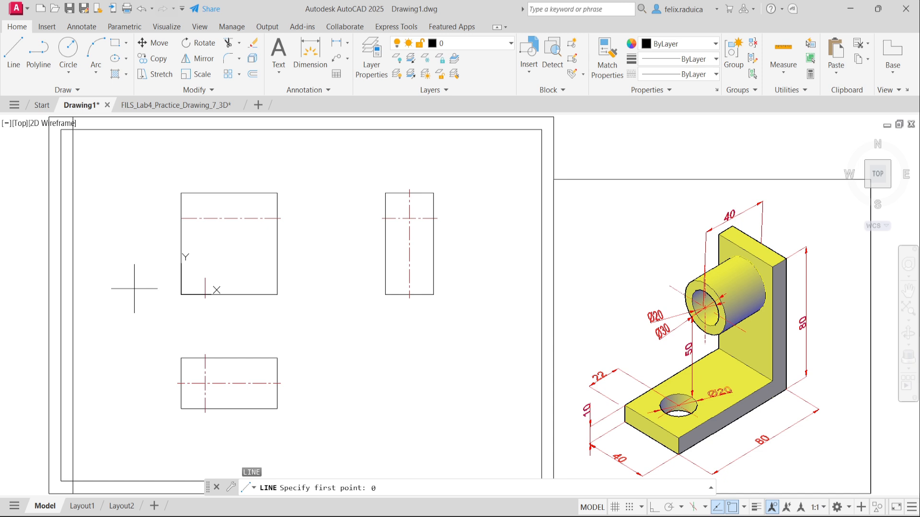
key(Return)
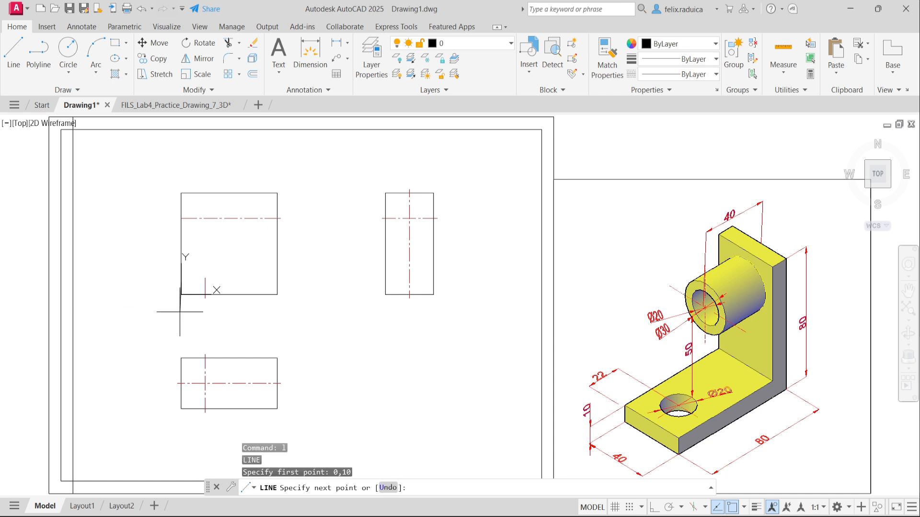
click(181, 294)
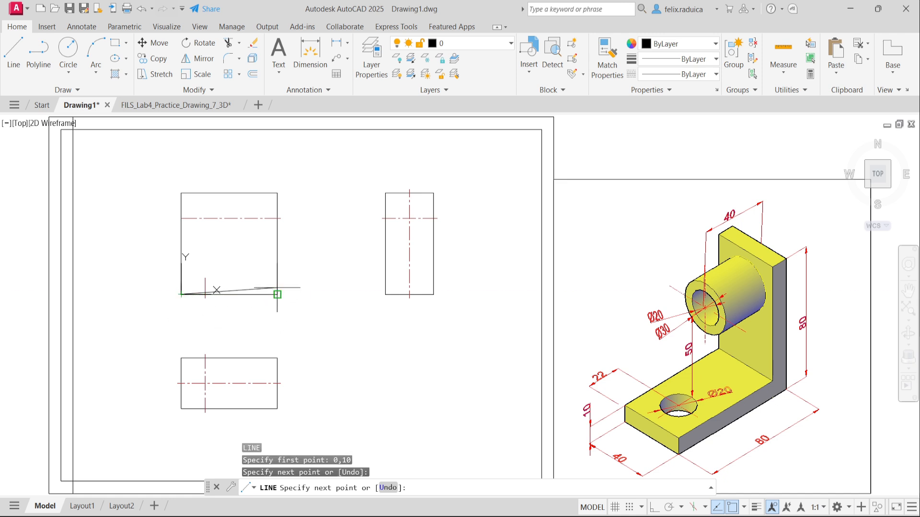
click(277, 294)
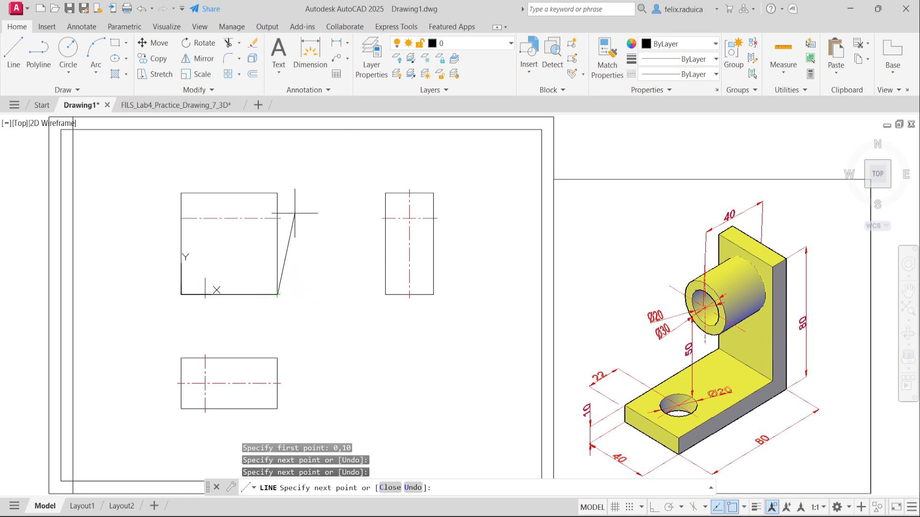
click(276, 193)
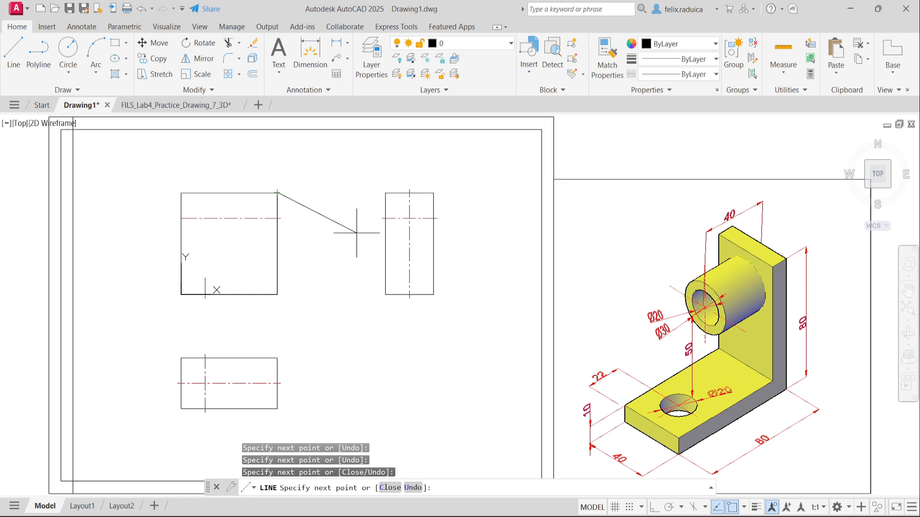
Step: With ortho on, continue the front view outline 10 left, 5 down and 30 left to form the boss's upper edge
key(F8)
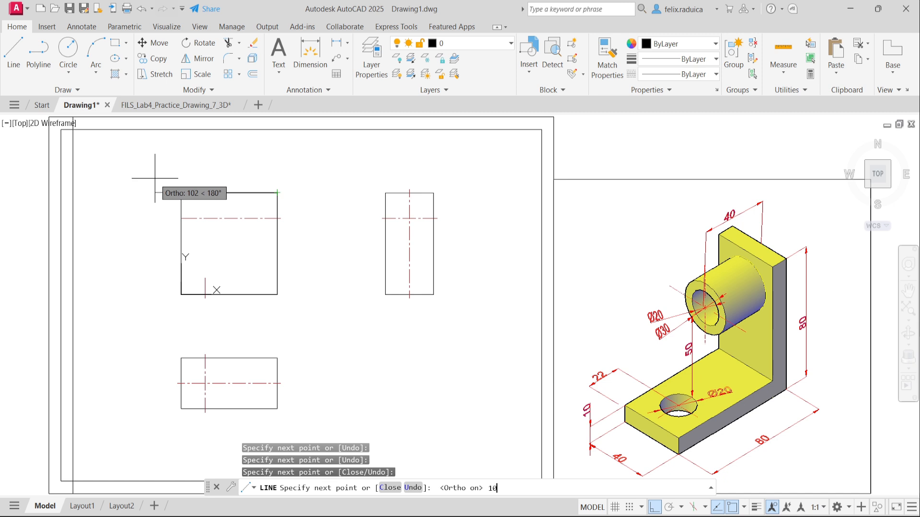
text(10)
key(Return)
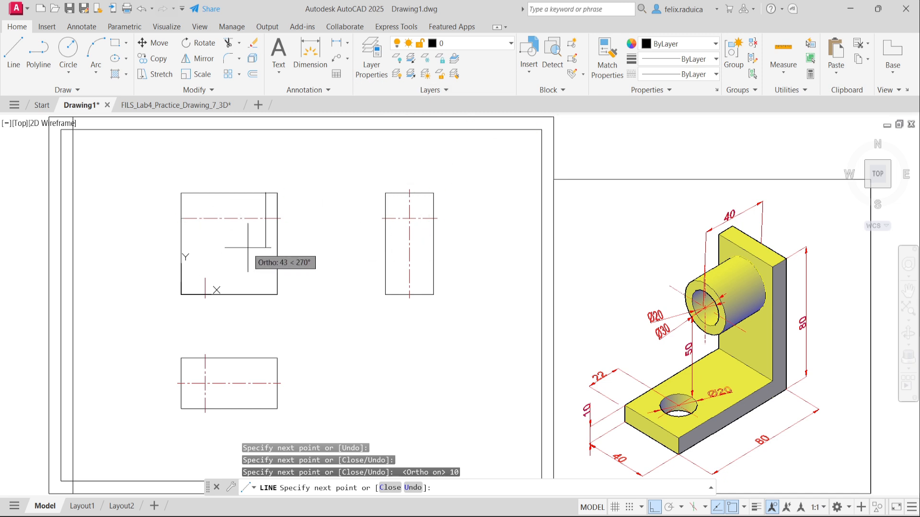
key(Return)
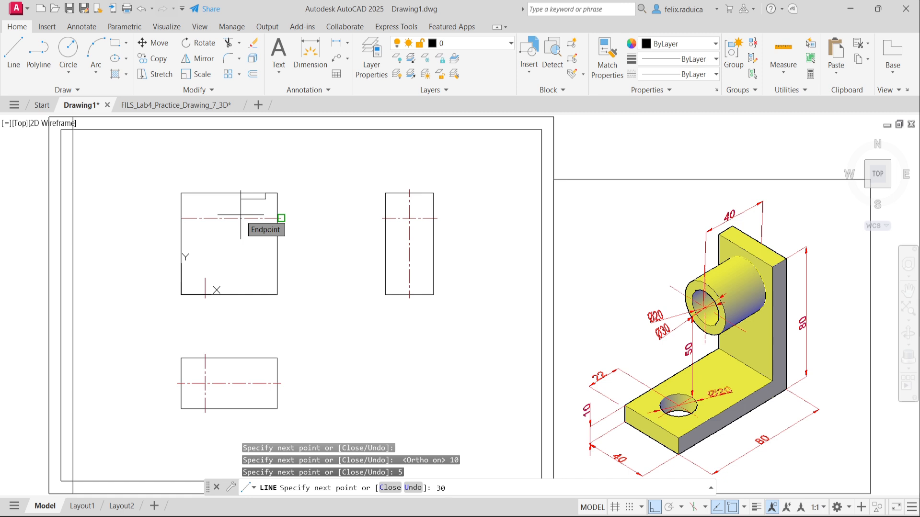
text(30)
key(Return)
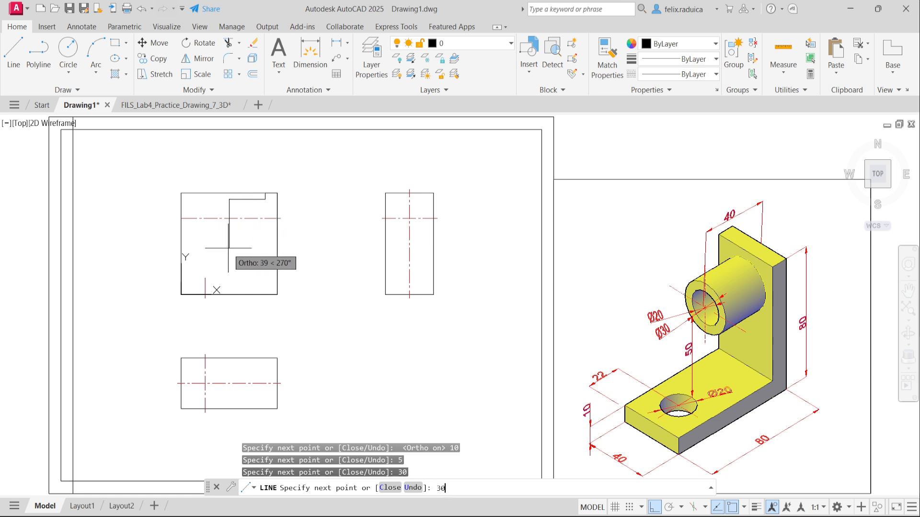
Step: Finish the bracket outline with segments 30 down, 30 right, 35 down and left to the starting point on the front view's left edge
text(30)
key(Return)
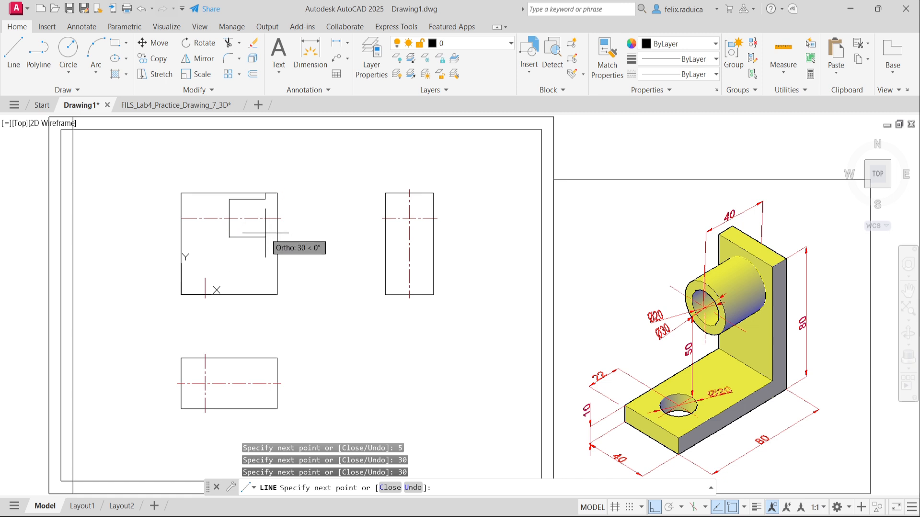
text(30)
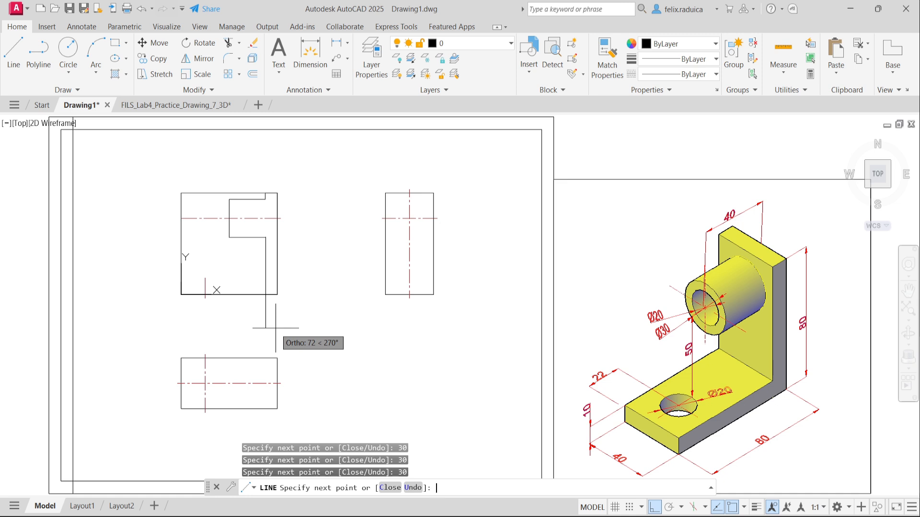
key(Return)
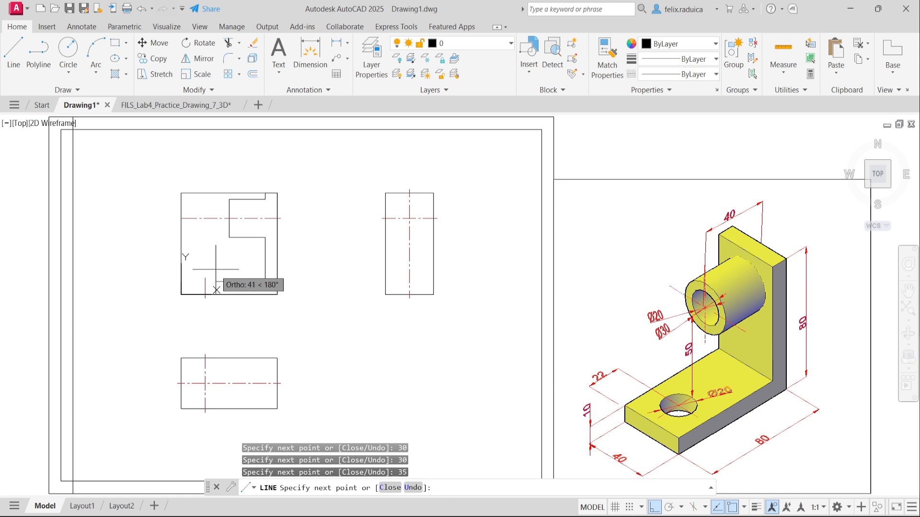
click(182, 281)
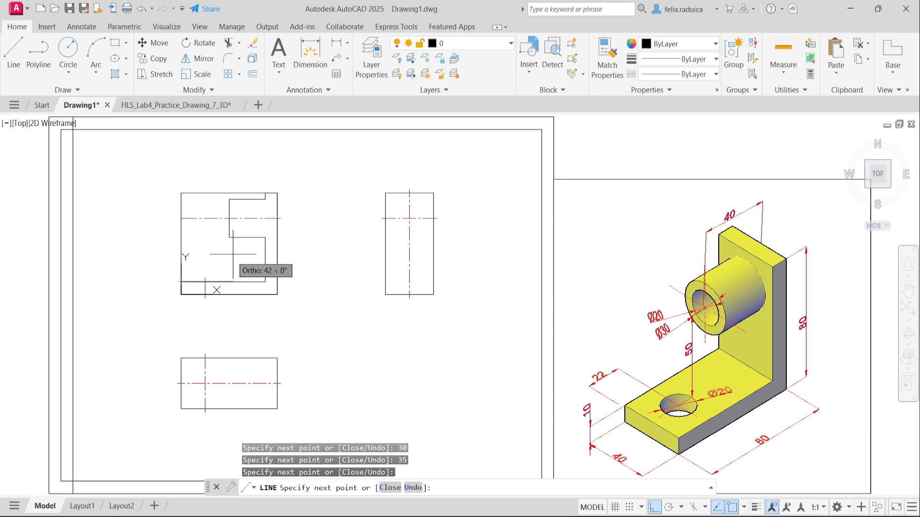
key(Return)
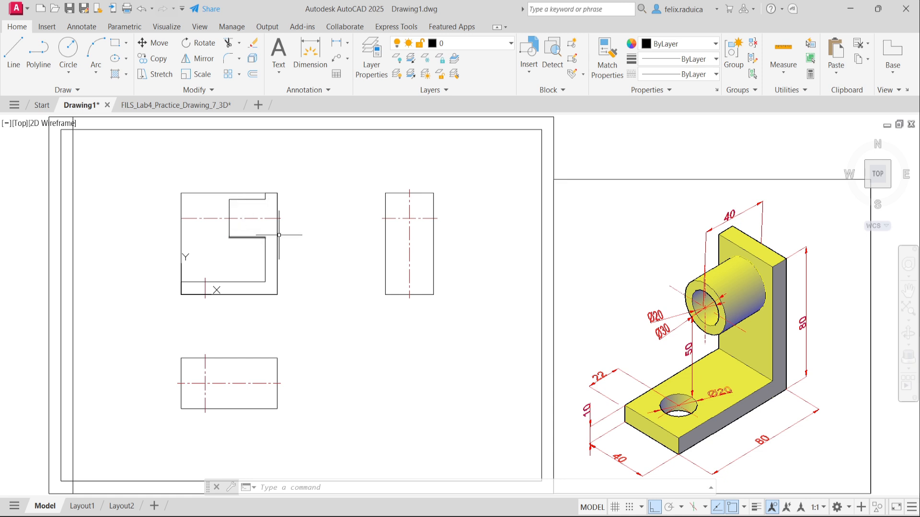
Step: Offset the boss's upper and lower edges inward by 5 in the front view to draw the bore lines
text(offset)
key(Return)
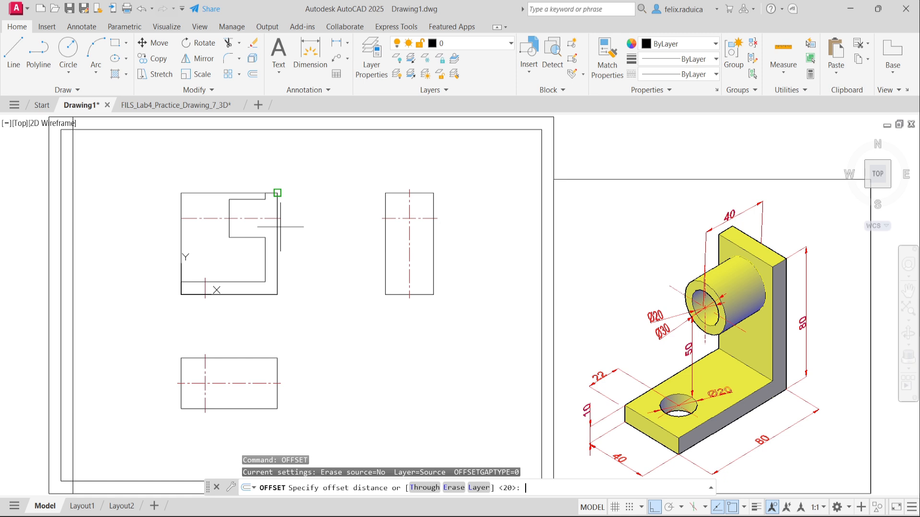
key(Return)
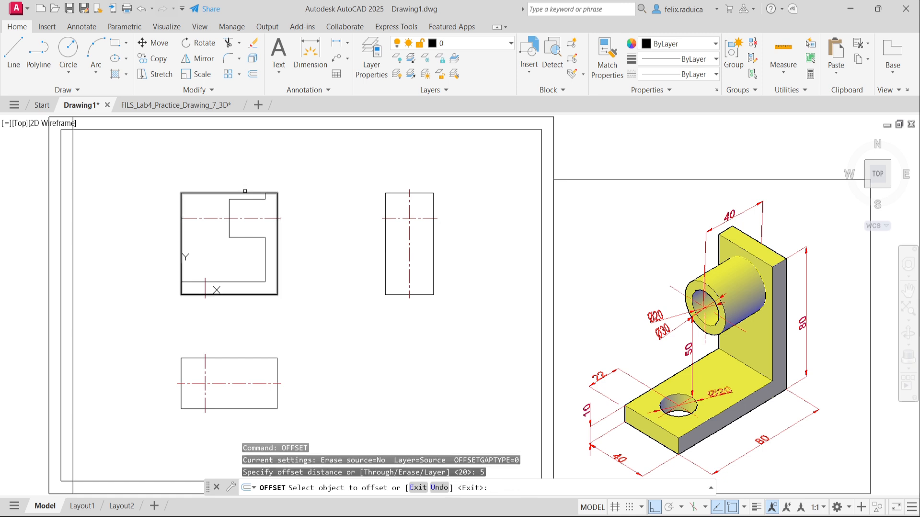
click(249, 200)
click(253, 209)
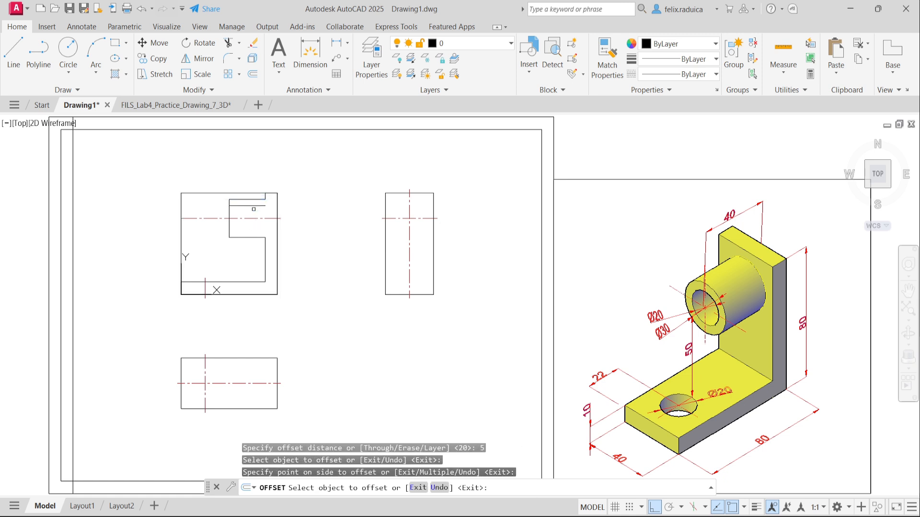
click(253, 237)
click(259, 228)
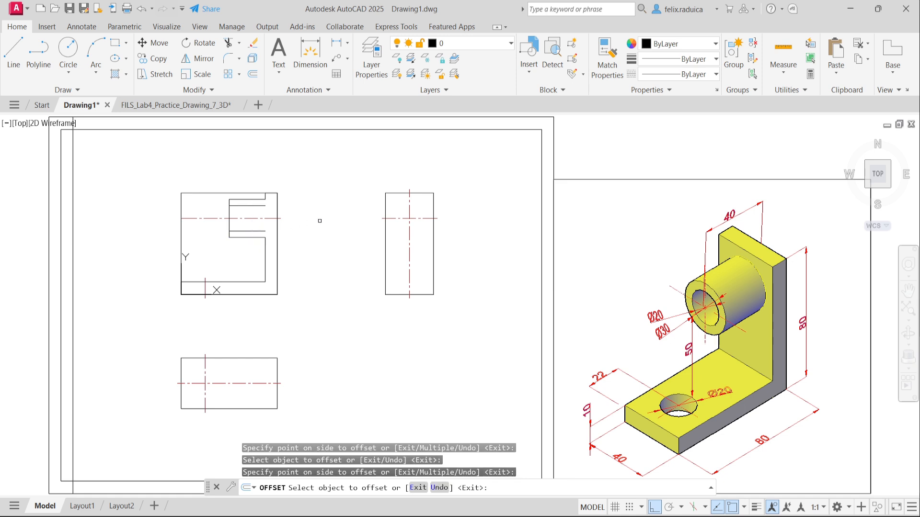
key(Return)
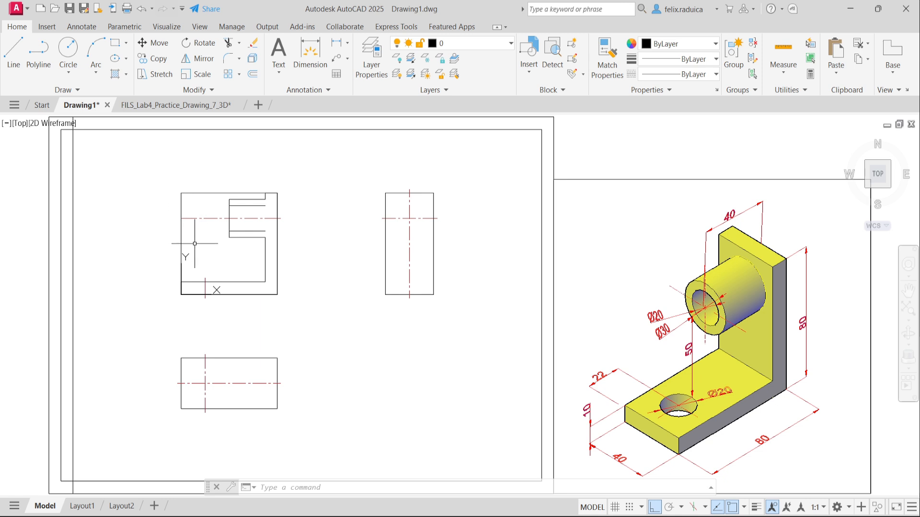
Step: Extend both bore lines to the right edge of the front view
text(xtend)
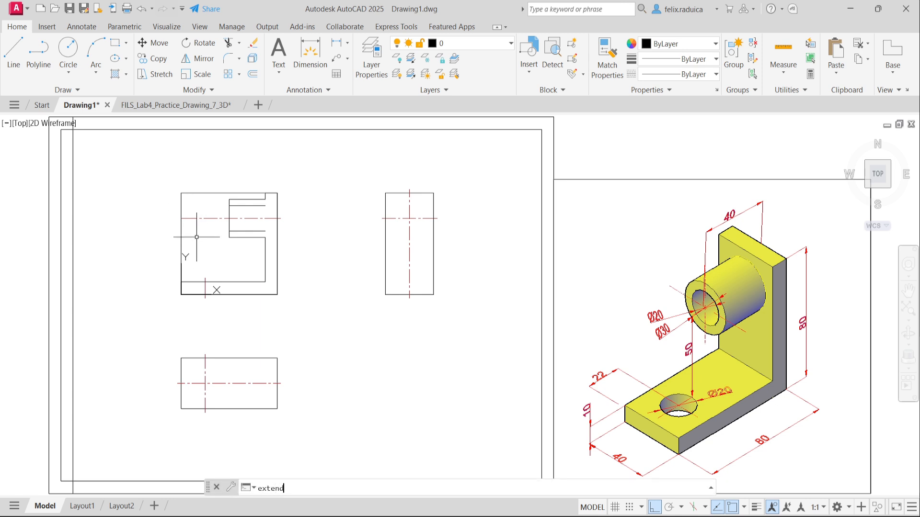
key(Return)
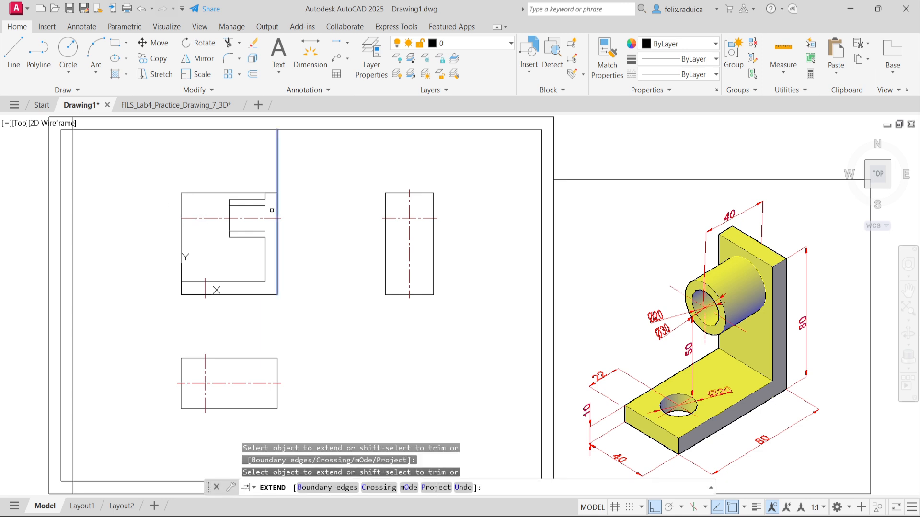
click(259, 206)
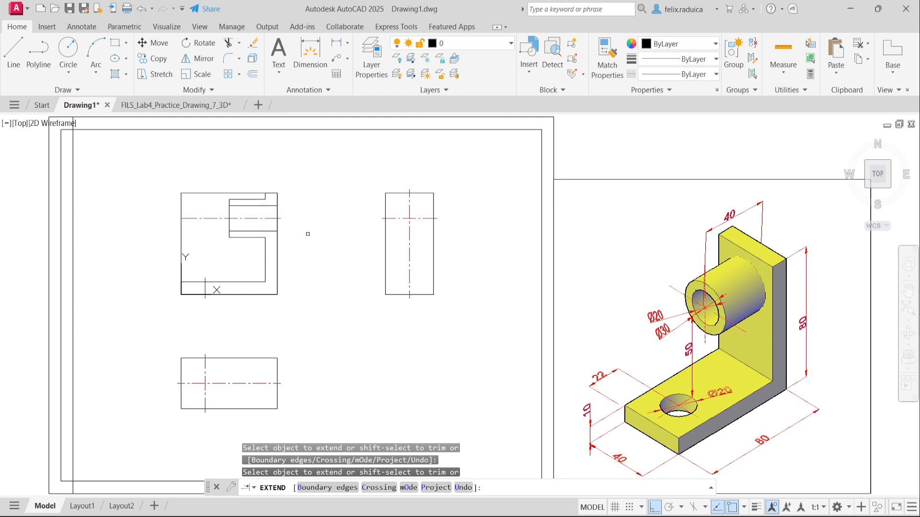
key(Return)
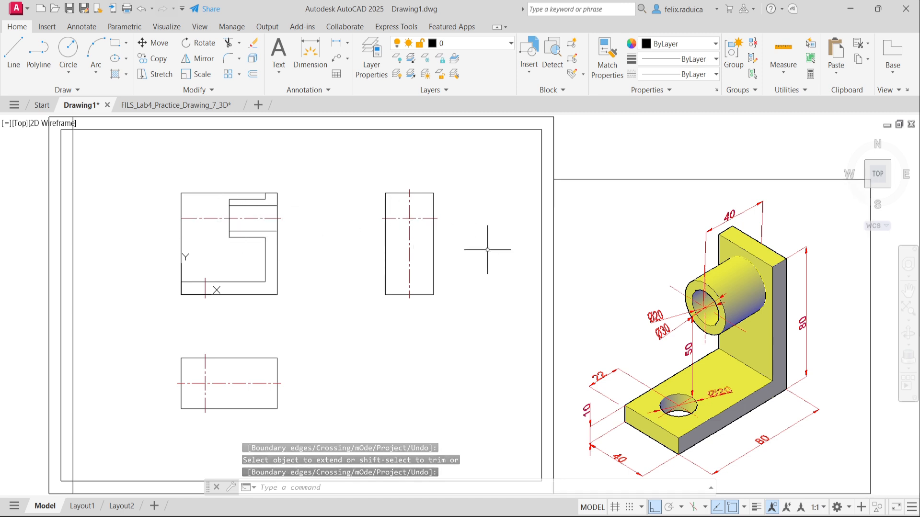
Step: Draw a circle of diameter 20 at the side view's centre line intersection
text(c)
key(Return)
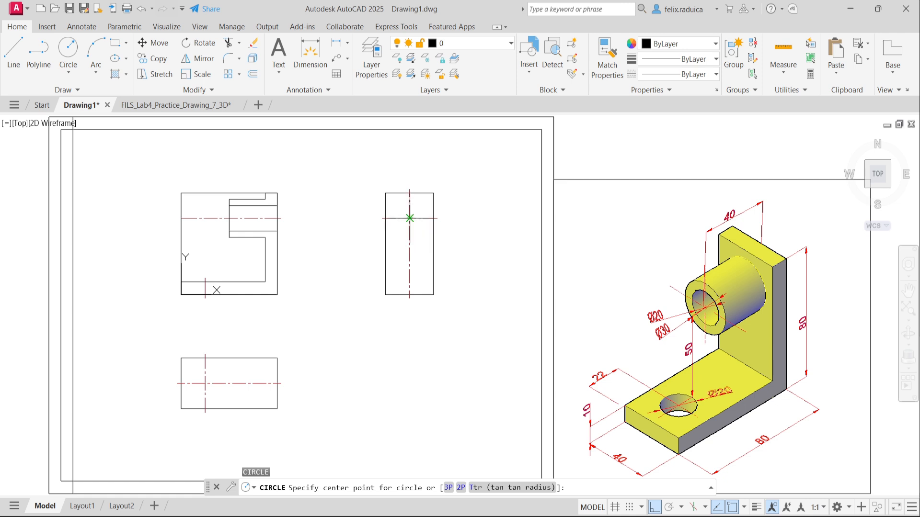
click(409, 218)
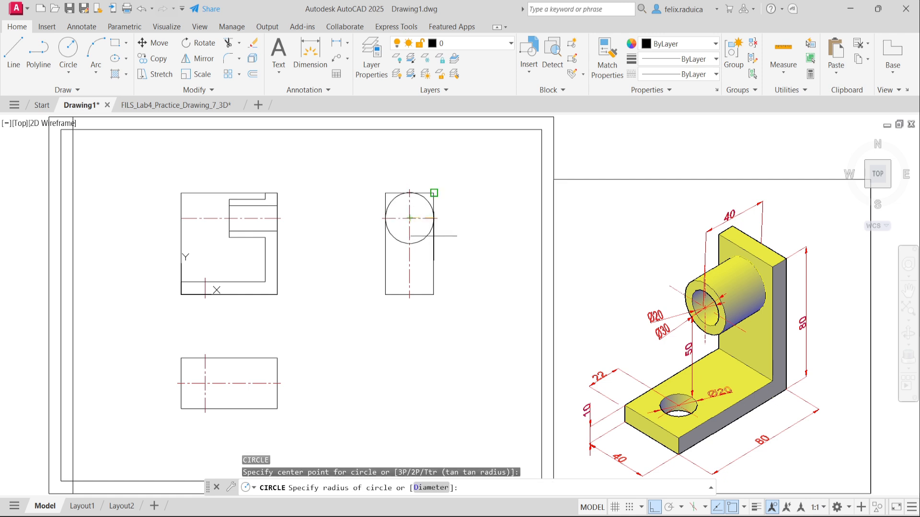
text(d)
key(Return)
text(20)
key(Return)
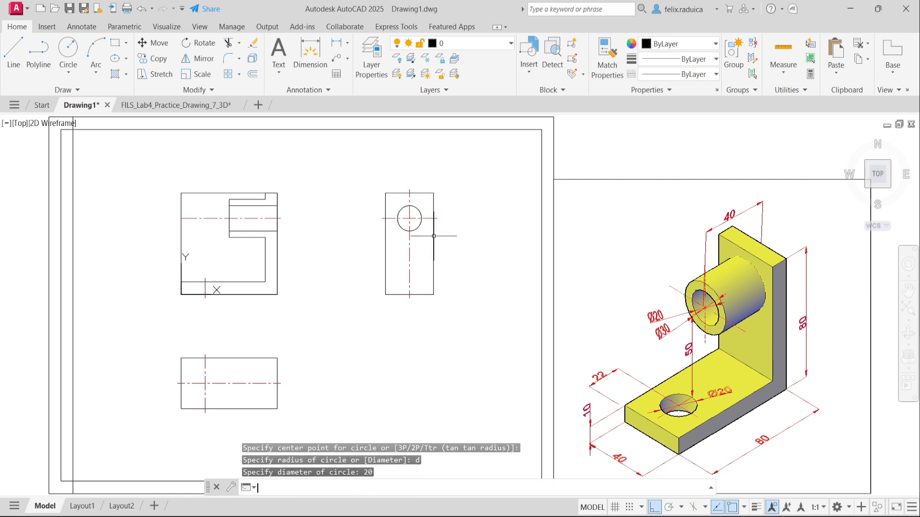
Step: Draw a circle of diameter 30 concentric with the diameter 20 circle in the side view
key(Return)
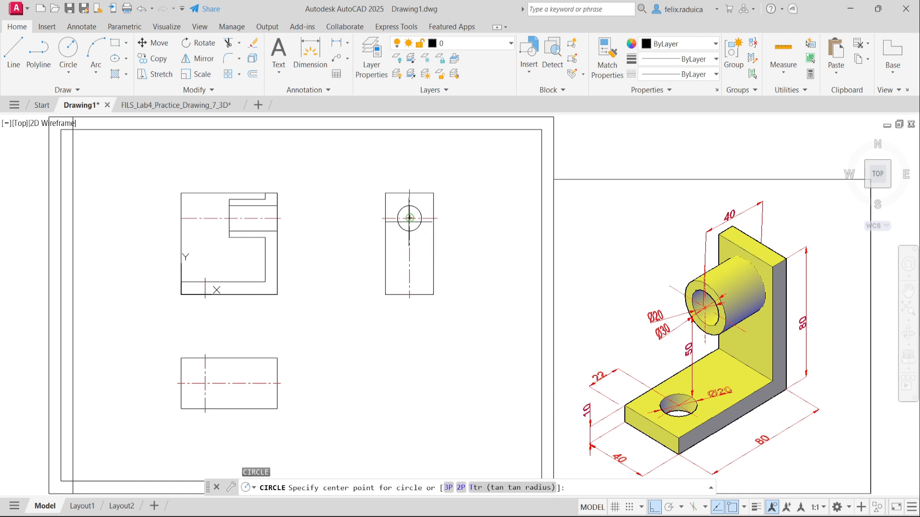
click(410, 218)
text(d)
key(Return)
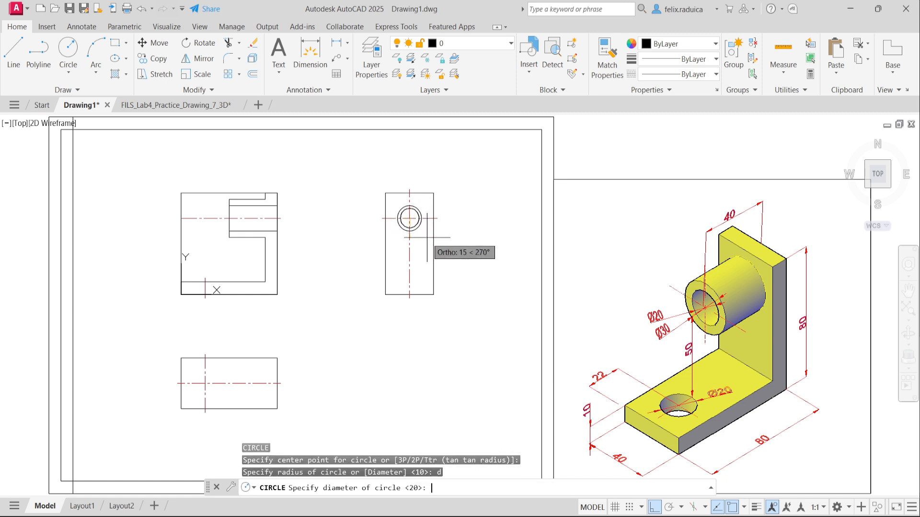
key(Return)
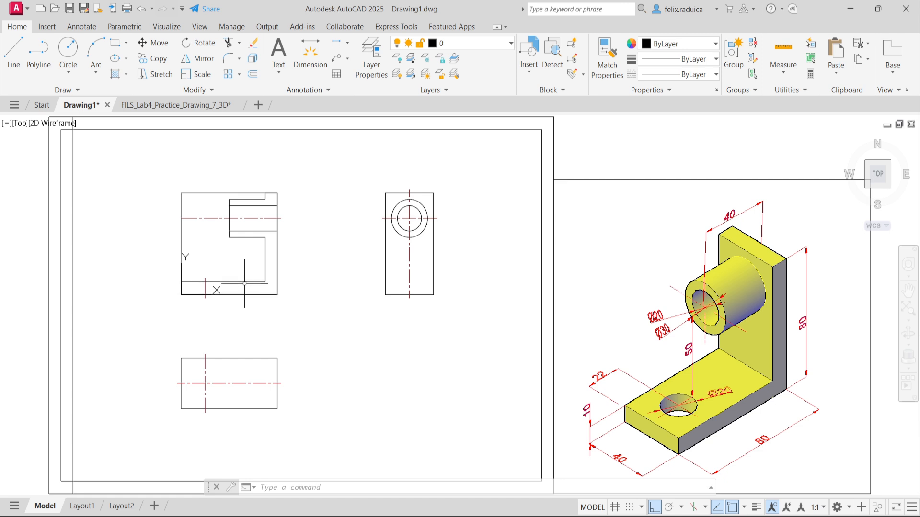
Step: Extend the base's top edge line from the front view across to the far edge of the side view
text(ex)
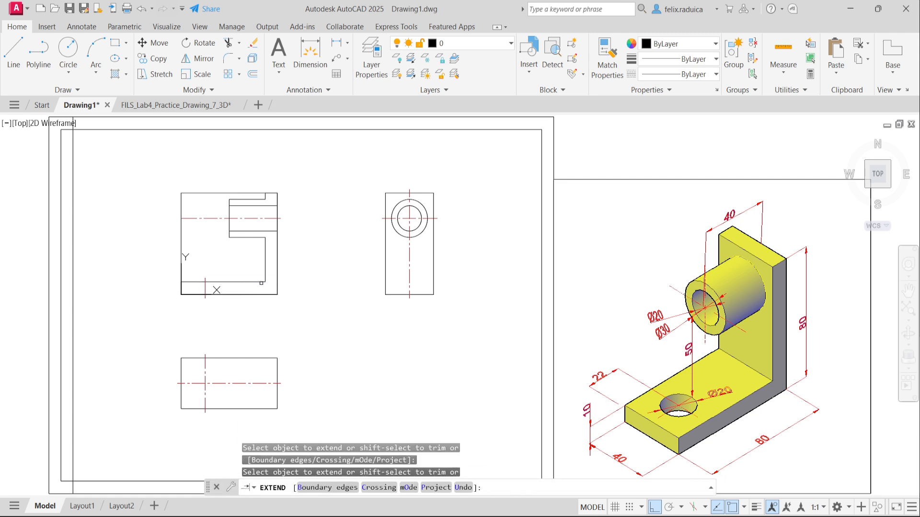
click(271, 282)
click(400, 283)
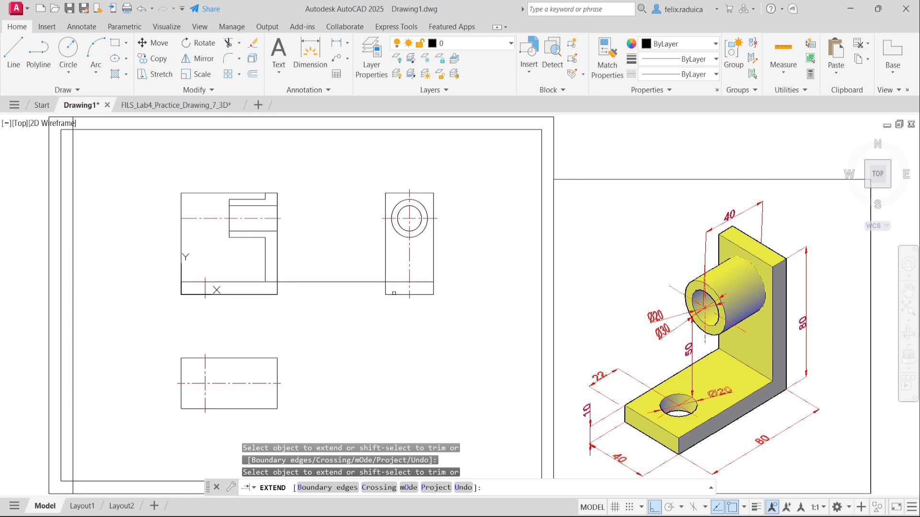
key(Return)
text(yt)
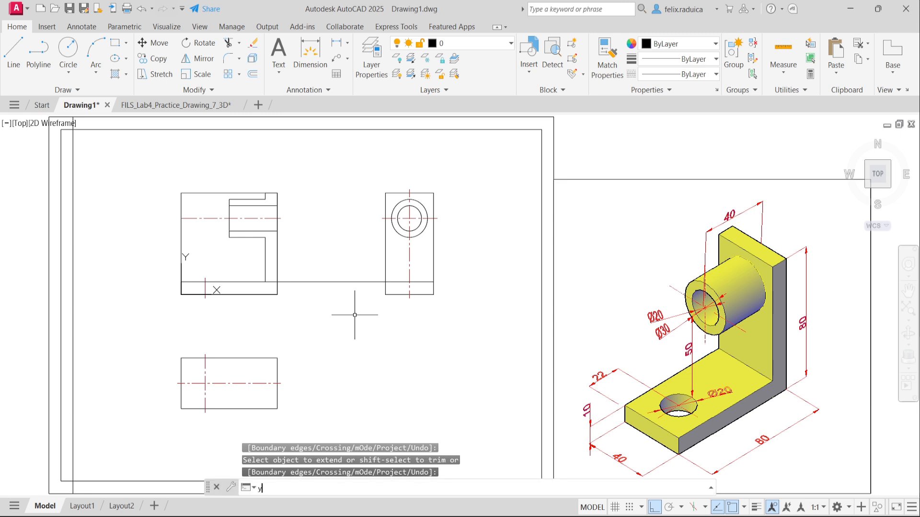
key(Return)
key(Return)
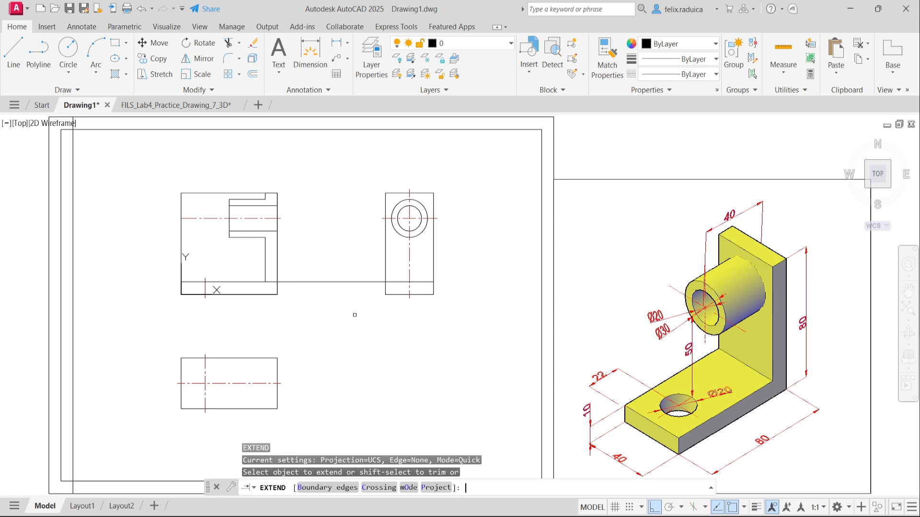
click(321, 265)
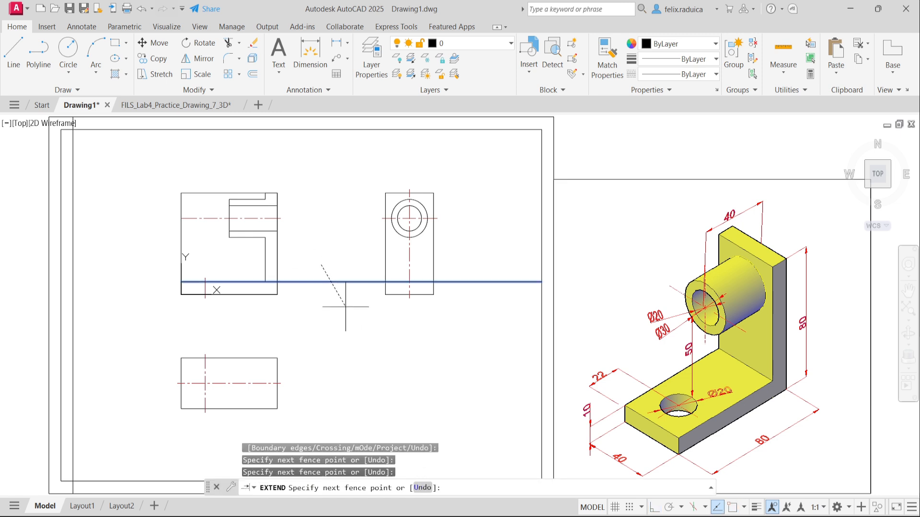
key(Escape)
Step: Trim the extended base line between the front and side views and within the front view's vertical wall
text(tr)
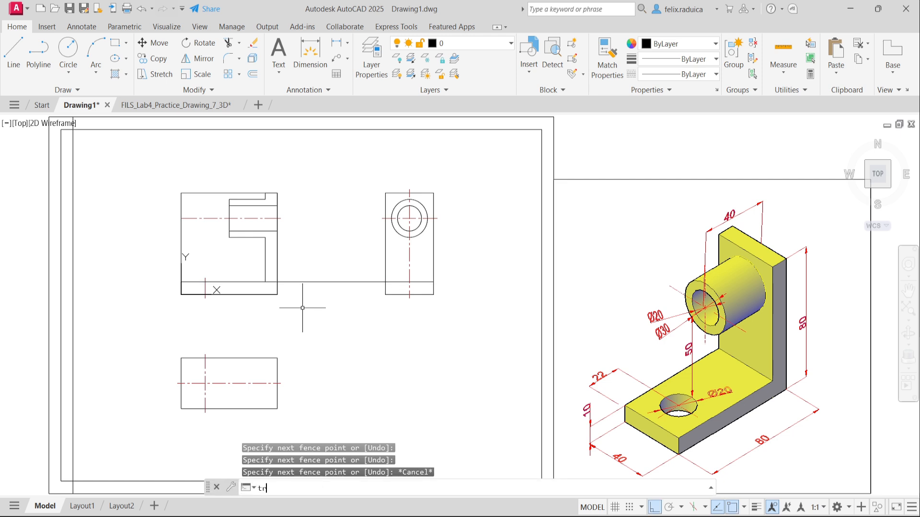
key(Return)
drag(342, 300, 328, 253)
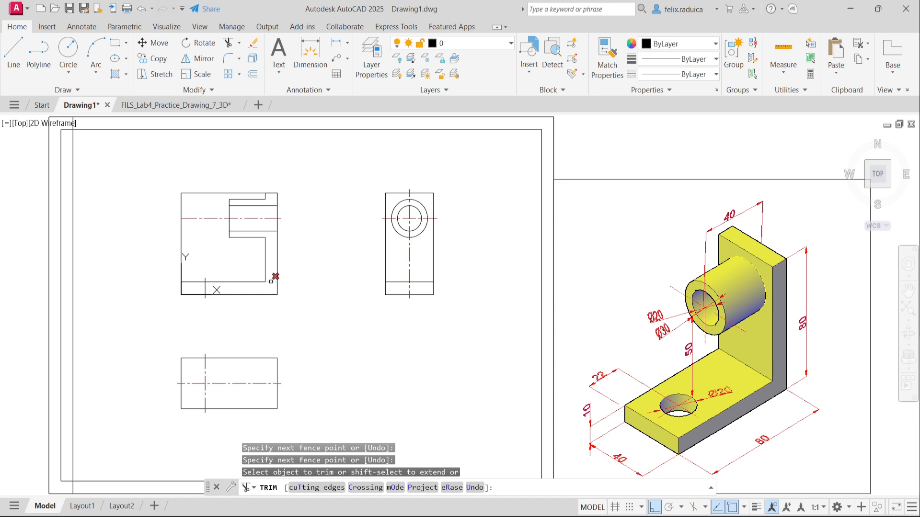
click(271, 282)
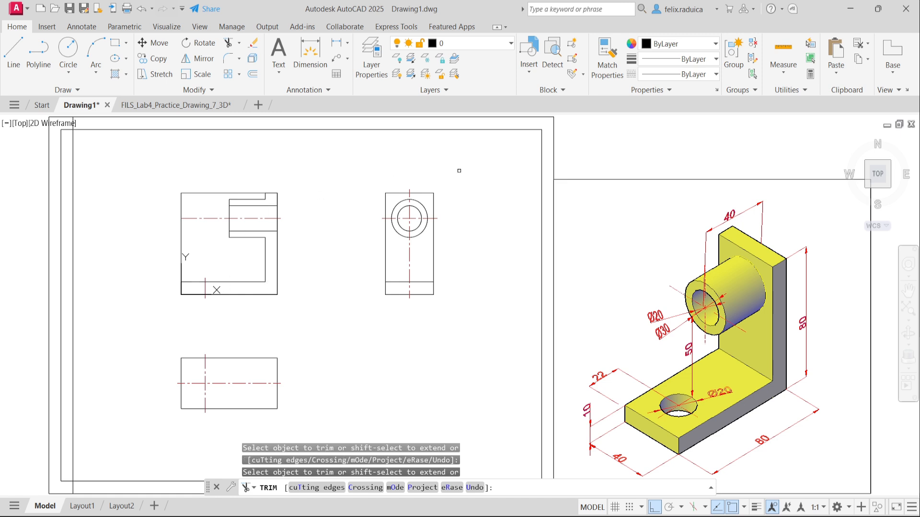
key(Return)
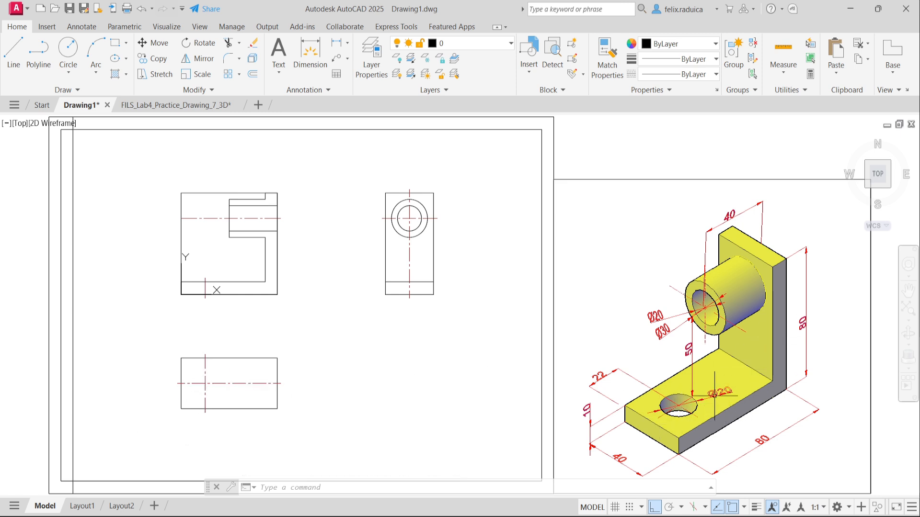
Step: Draw the base hole as a circle of diameter 20 at the top view's centre line intersection
text(c)
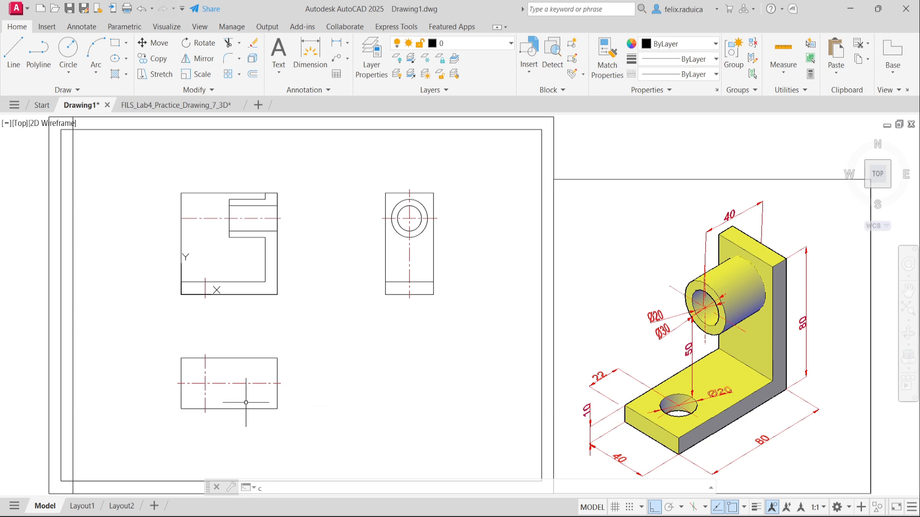
key(Return)
click(205, 384)
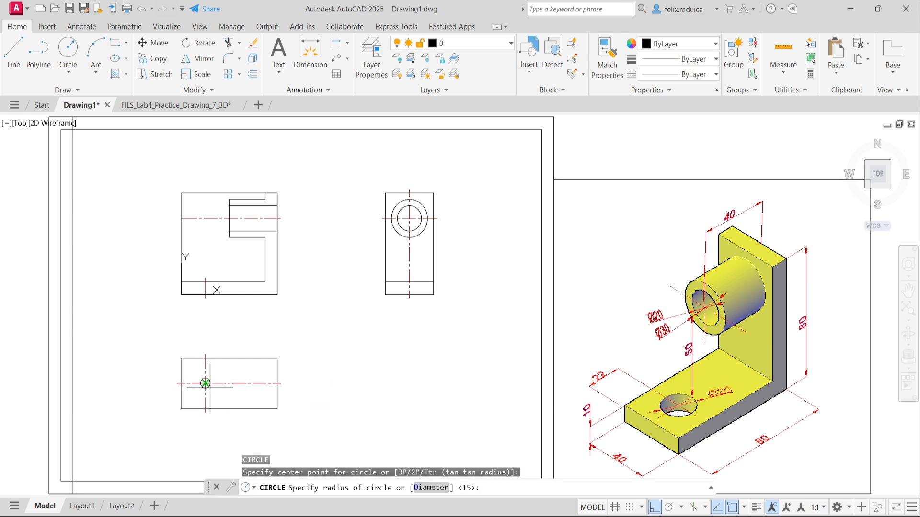
key(Return)
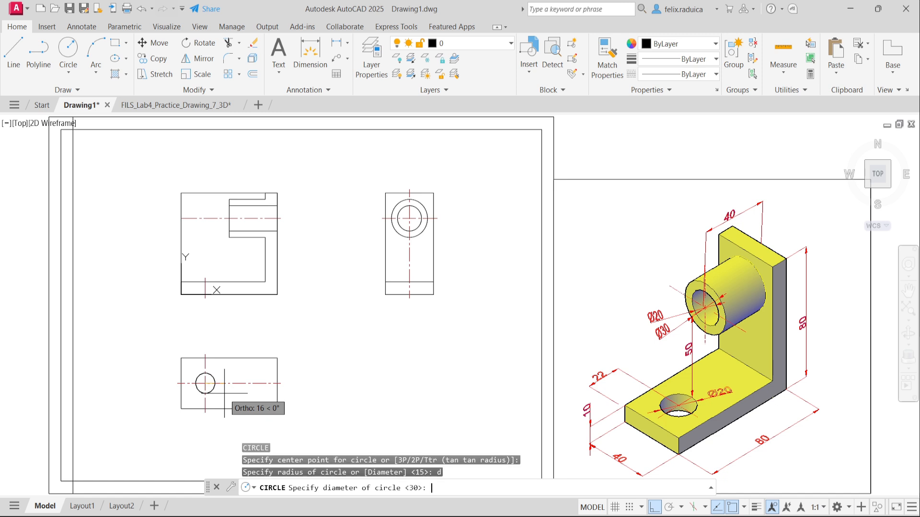
key(Return)
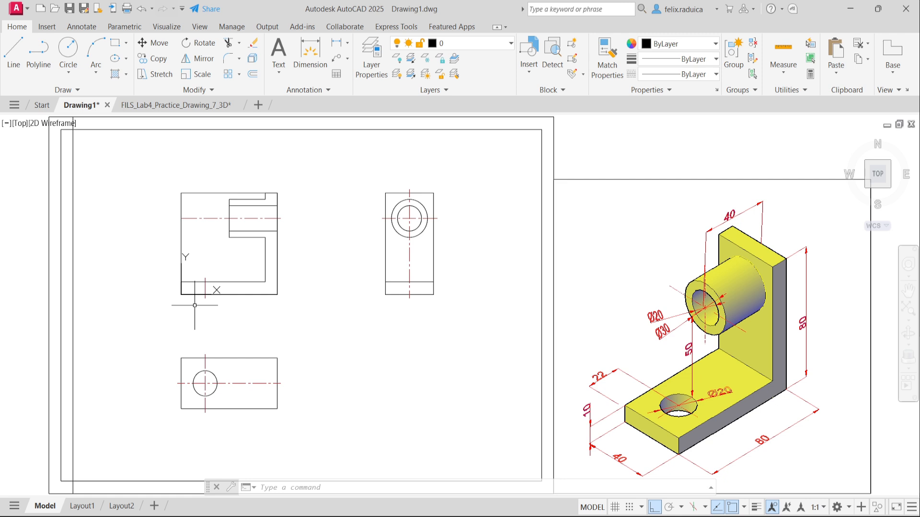
text(l)
key(Return)
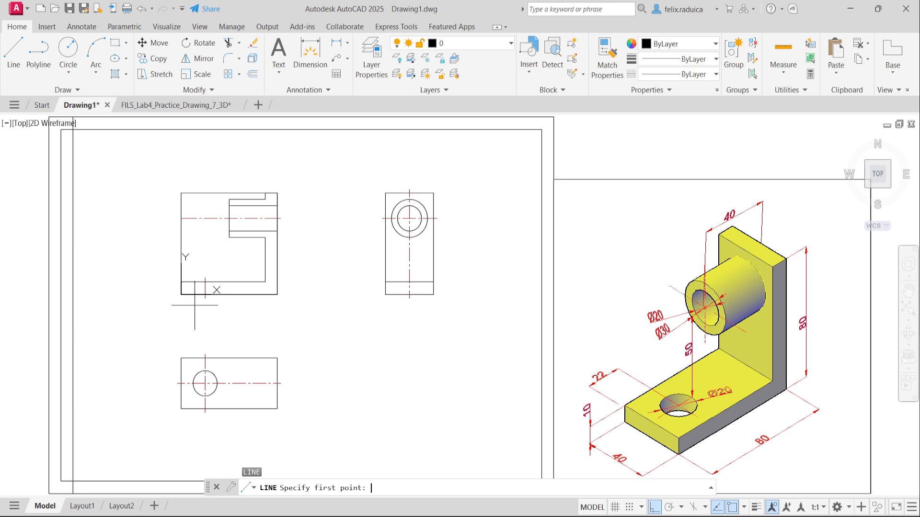
text(10,)
key(Return)
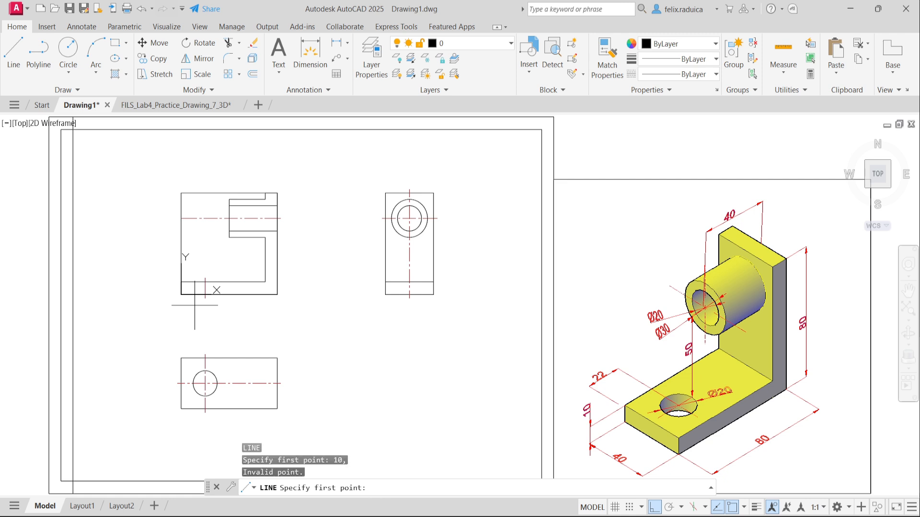
key(Escape)
Step: Draw the hole's left edge in the front view from point 10,0 perpendicular to the base's top edge
key(Return)
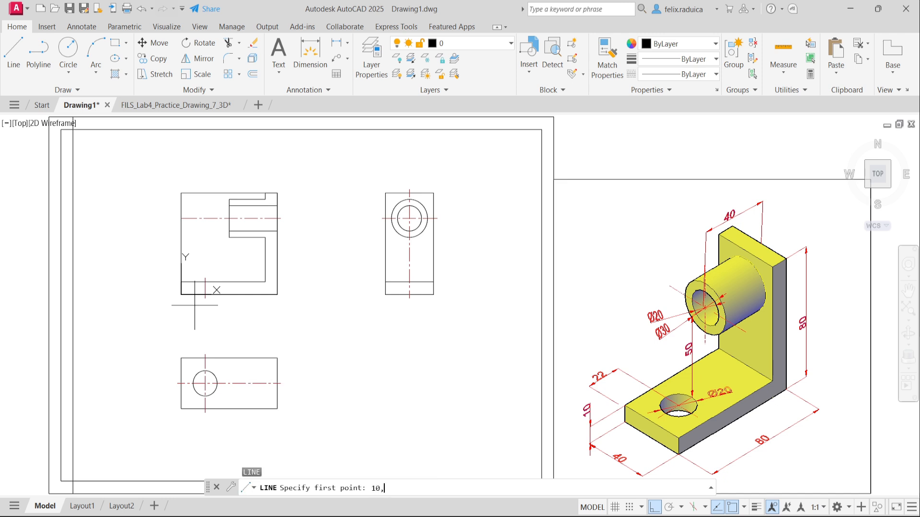
text(10,0)
key(Return)
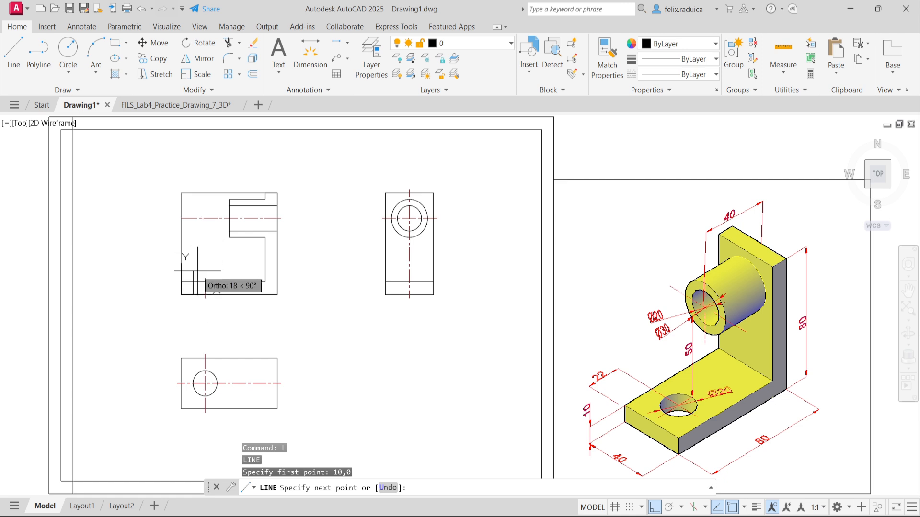
text(per)
key(Return)
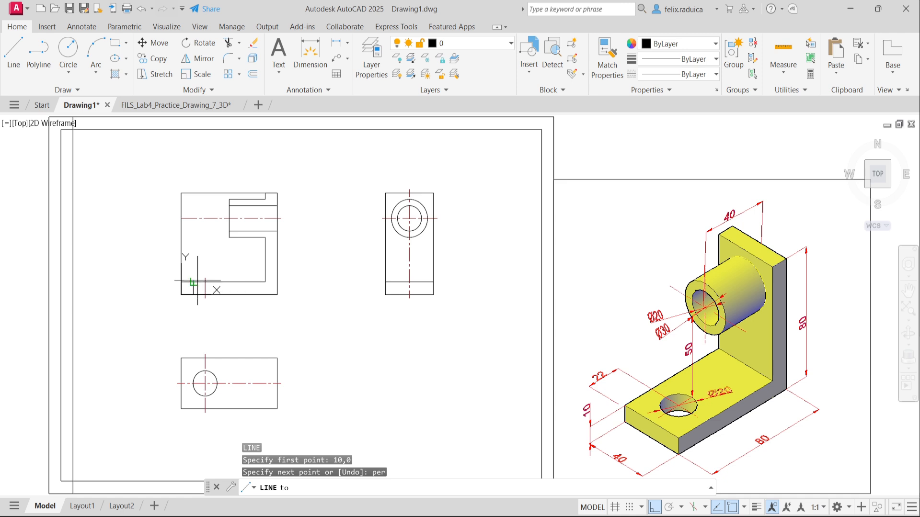
click(191, 280)
key(Return)
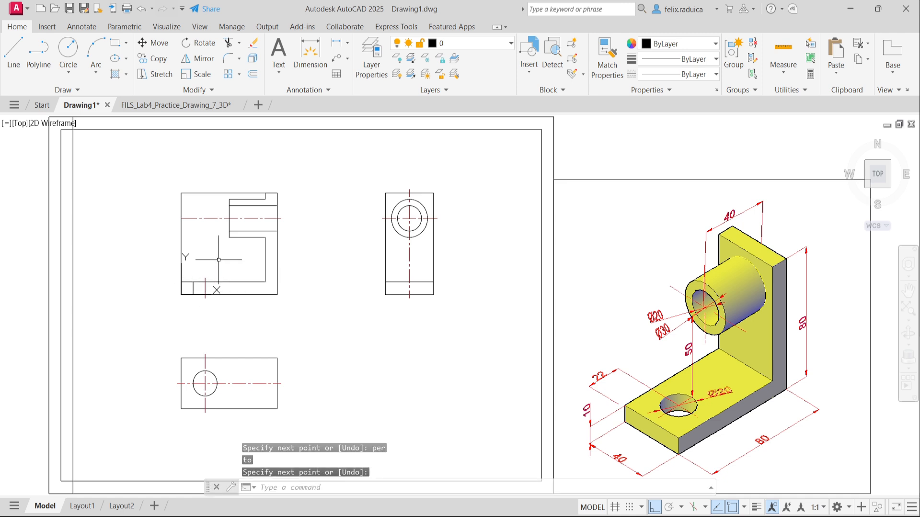
Step: Offset the hole's left edge line 20 to the right in the front view to form its other edge
text(o)
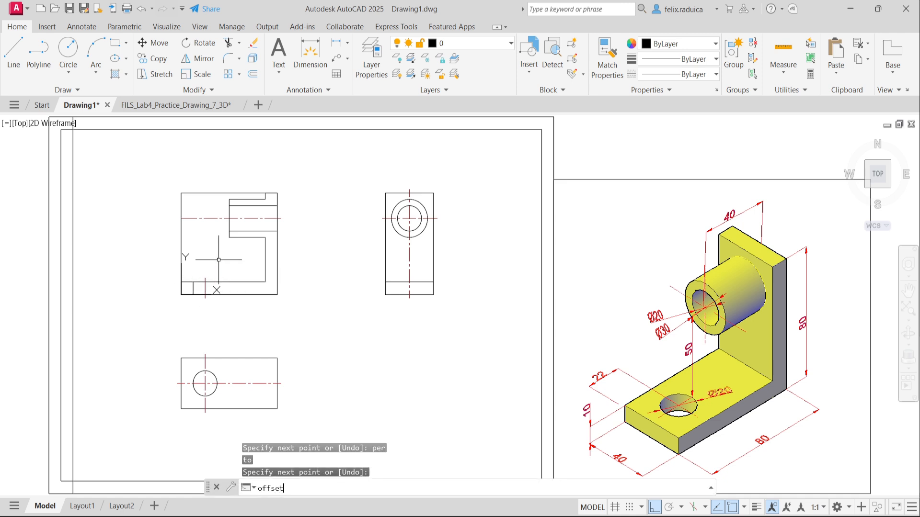
text(ffset)
key(Return)
key(Return)
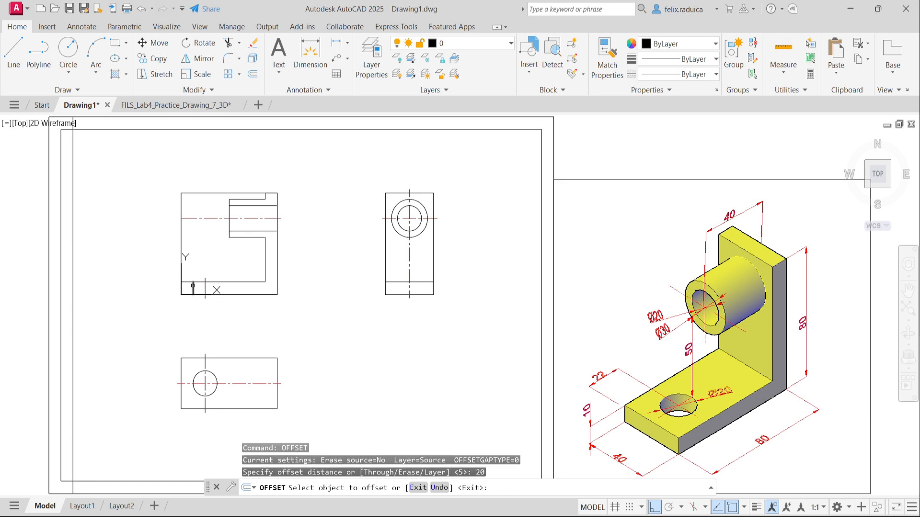
click(194, 286)
click(244, 291)
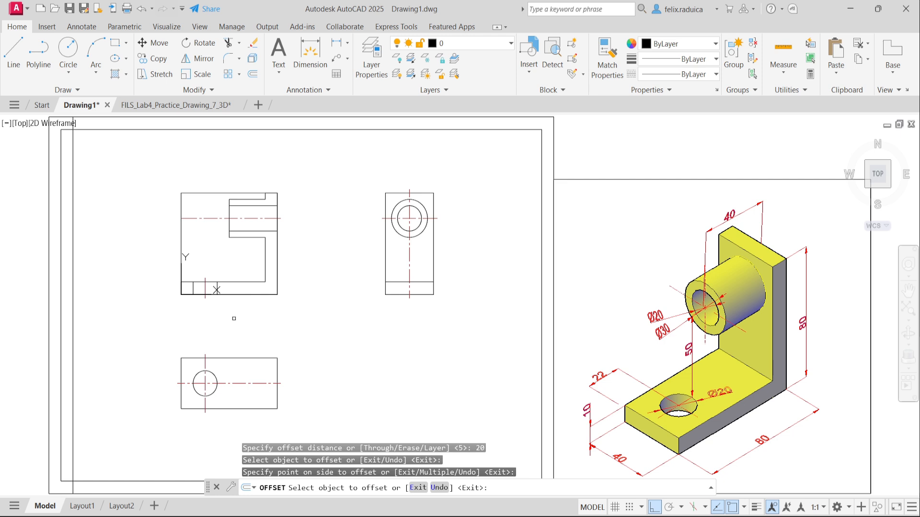
key(Return)
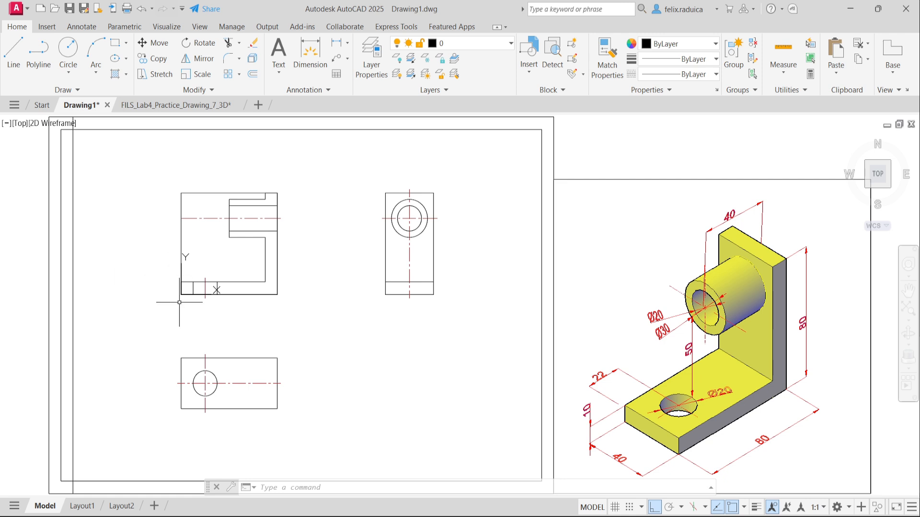
key(Escape)
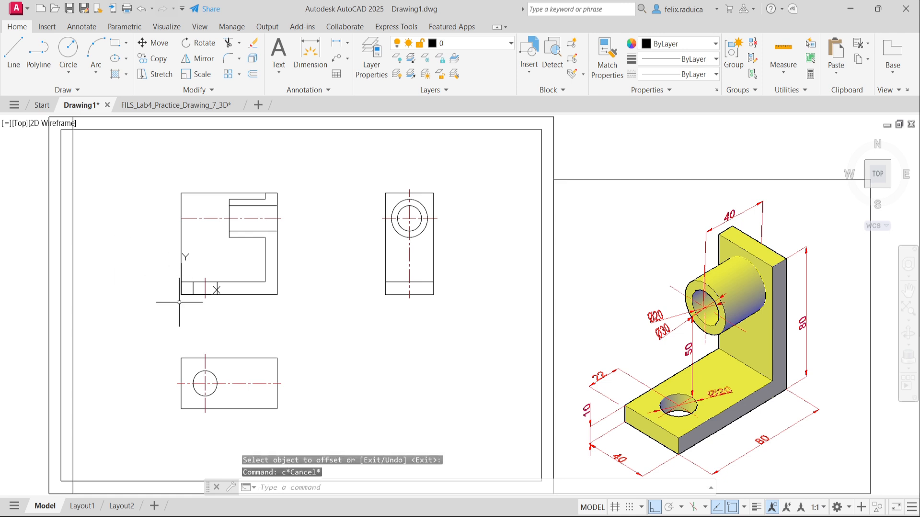
Step: Copy both hole edge lines into the side view, from the hole's centre line at the base's top edge to the side view's vertical centre line
text(co)
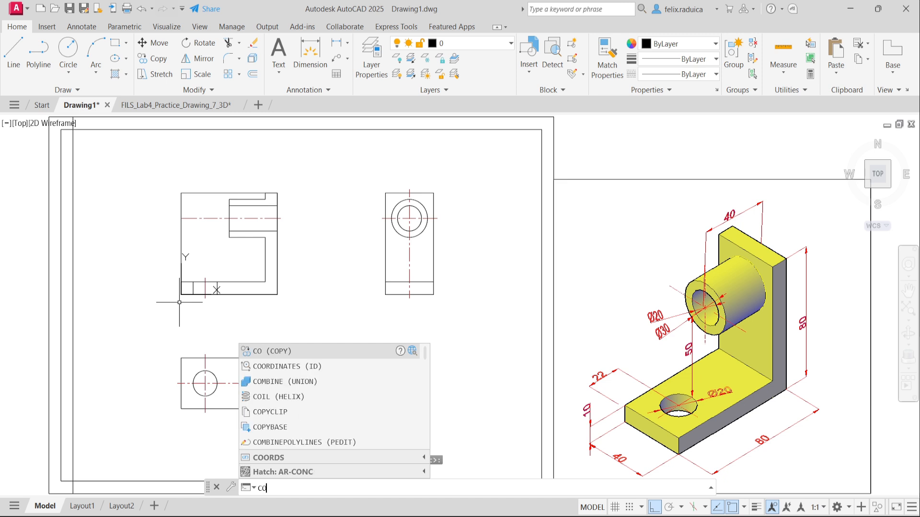
key(Return)
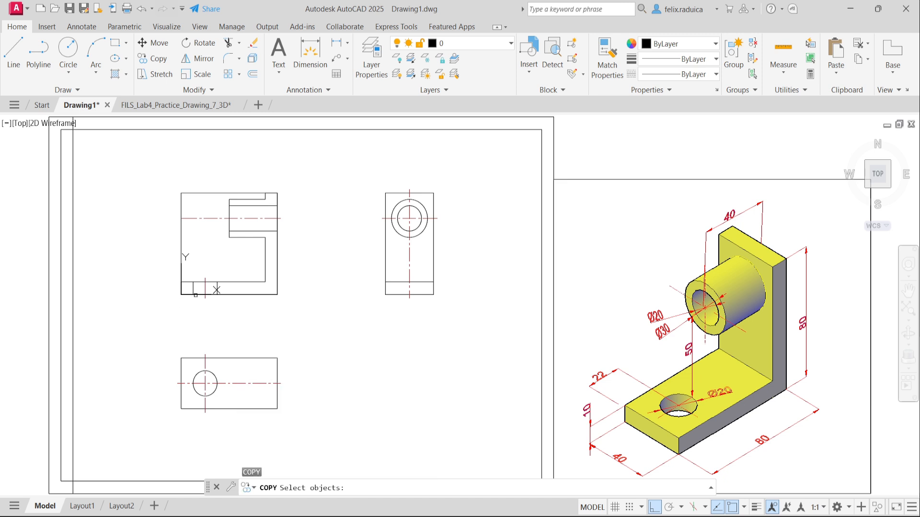
click(193, 288)
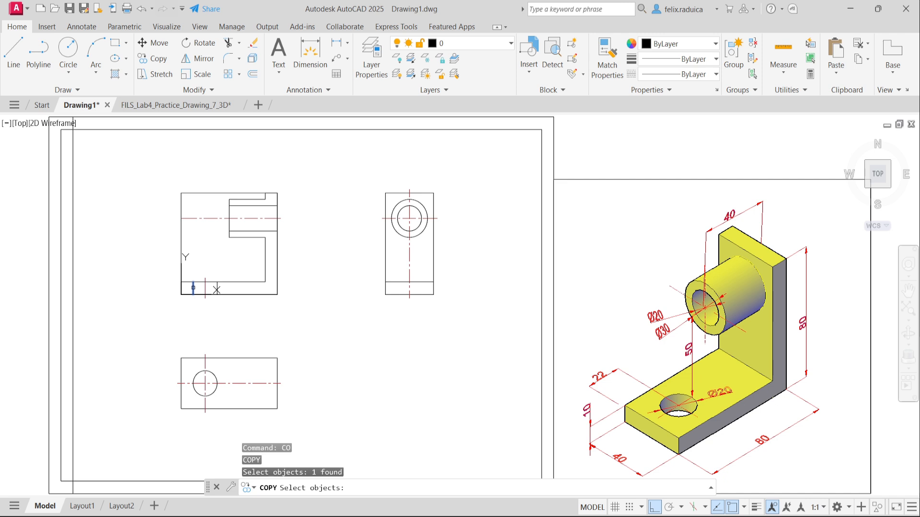
click(218, 287)
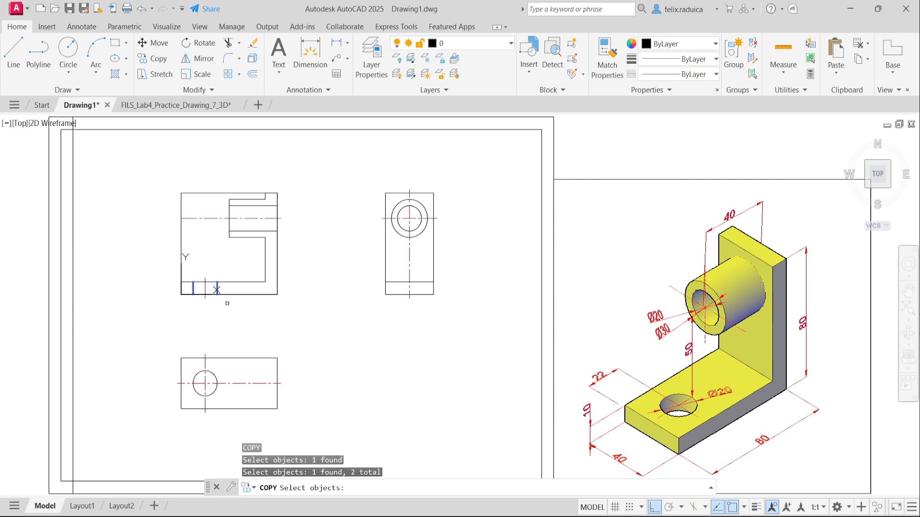
key(Return)
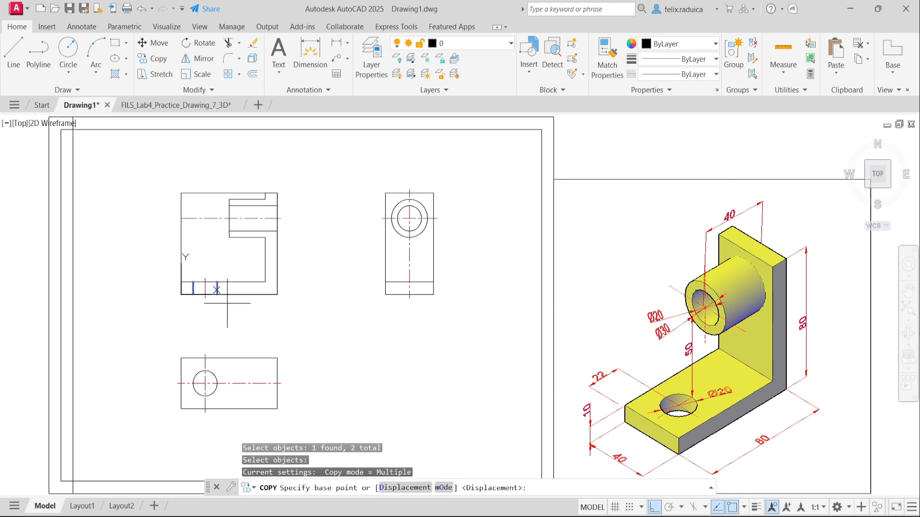
click(205, 282)
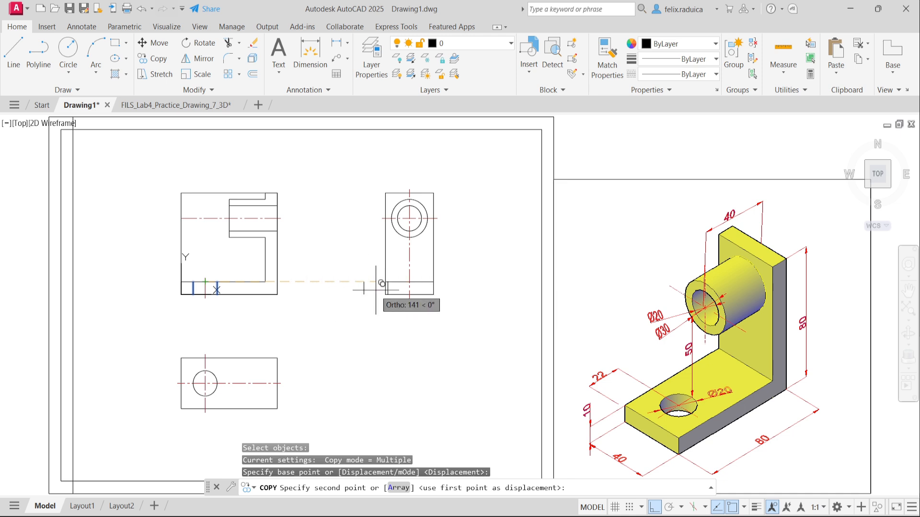
click(409, 282)
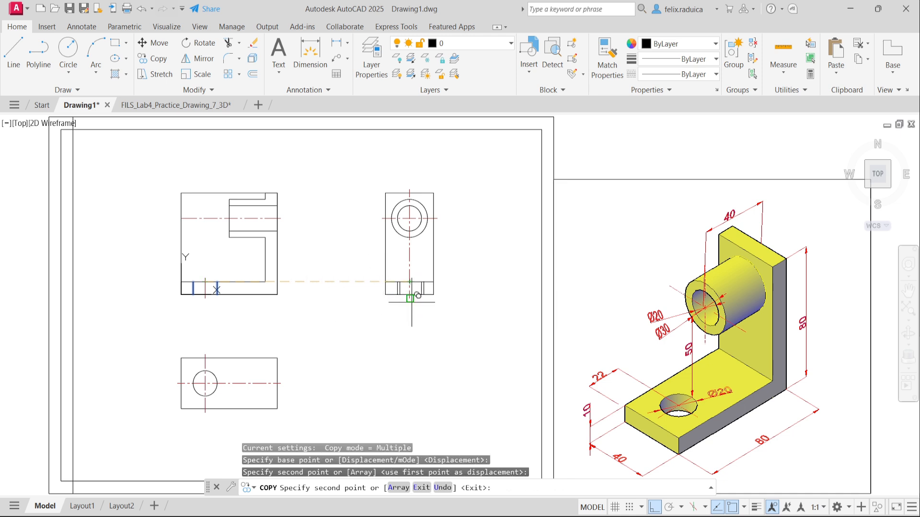
key(Return)
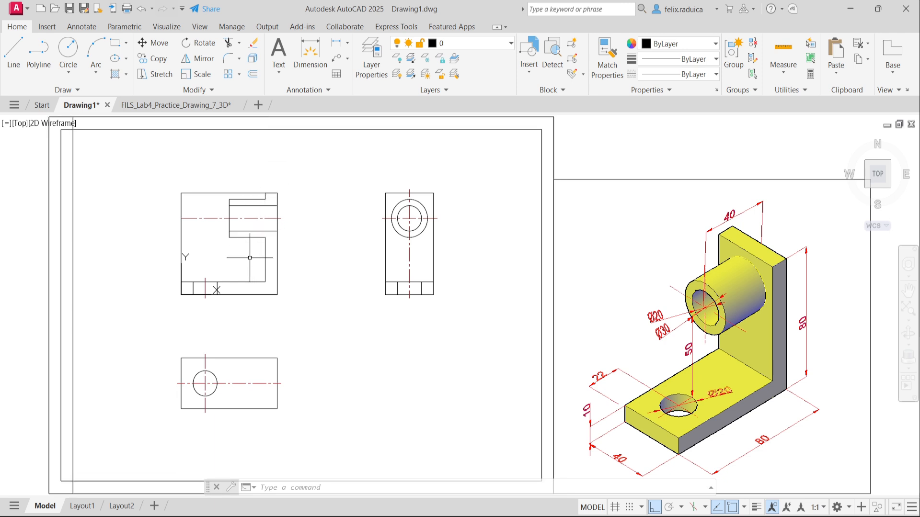
Step: Copy the boss outline and bore lines from the front view to the top view, aligning the centre line at the plate's outer edge
text(co)
key(Return)
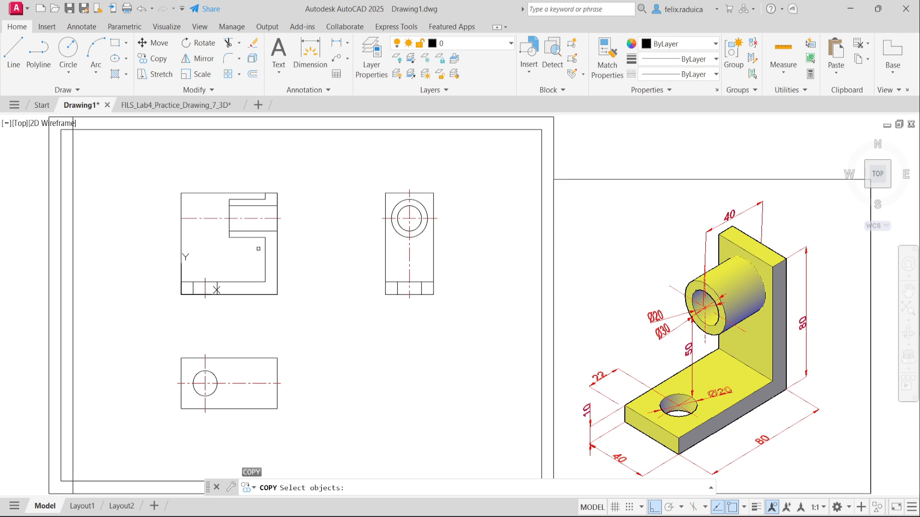
click(257, 249)
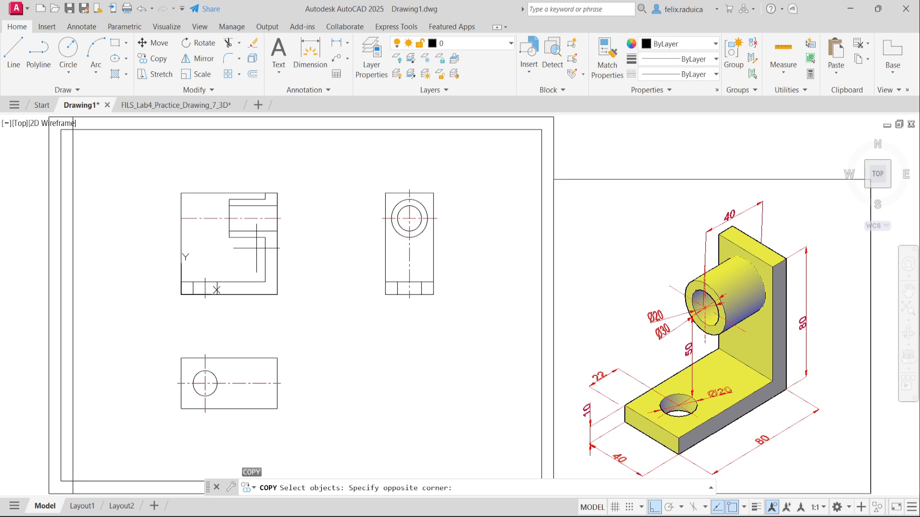
click(245, 216)
click(267, 236)
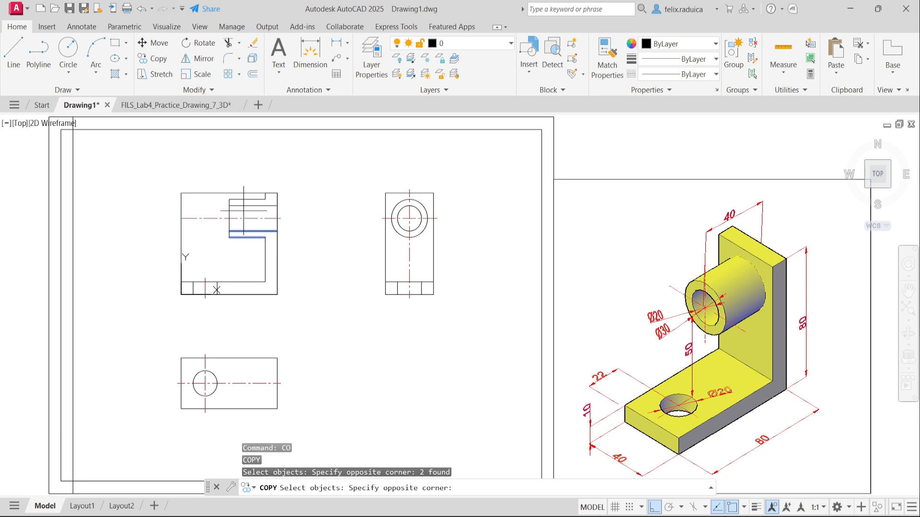
click(228, 199)
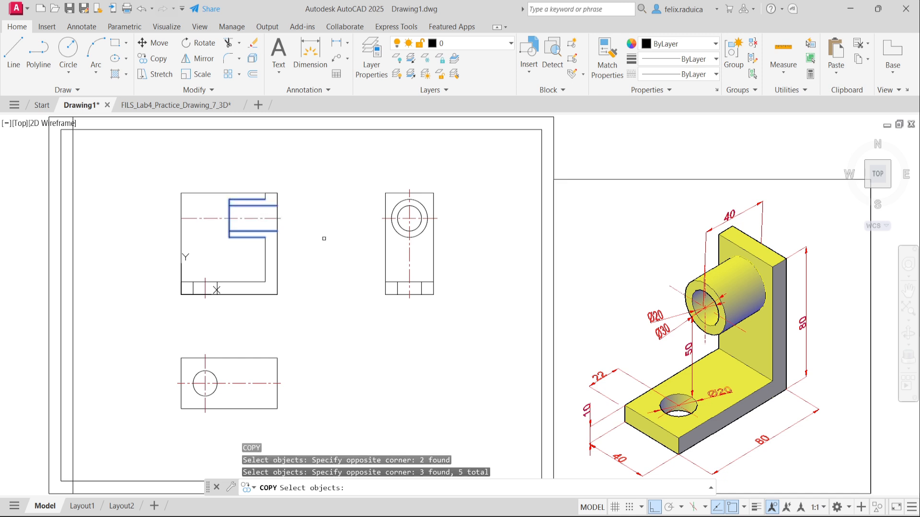
key(Return)
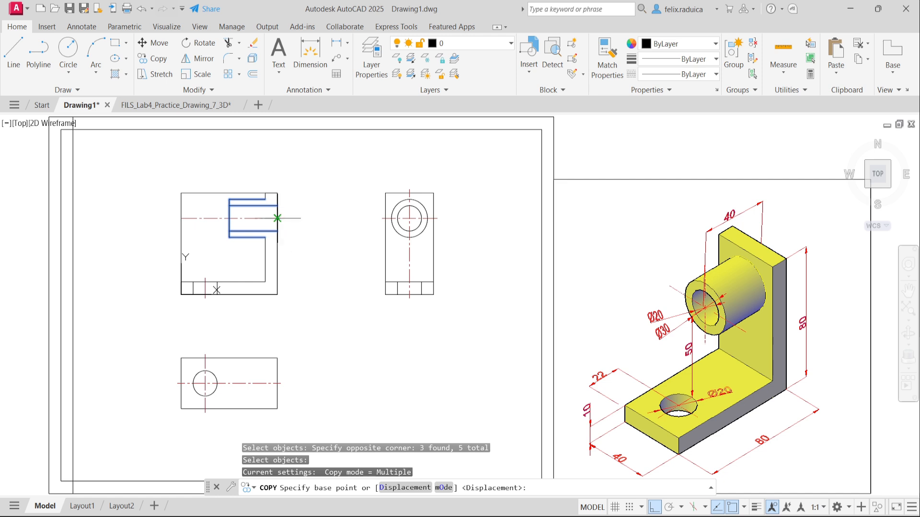
click(277, 218)
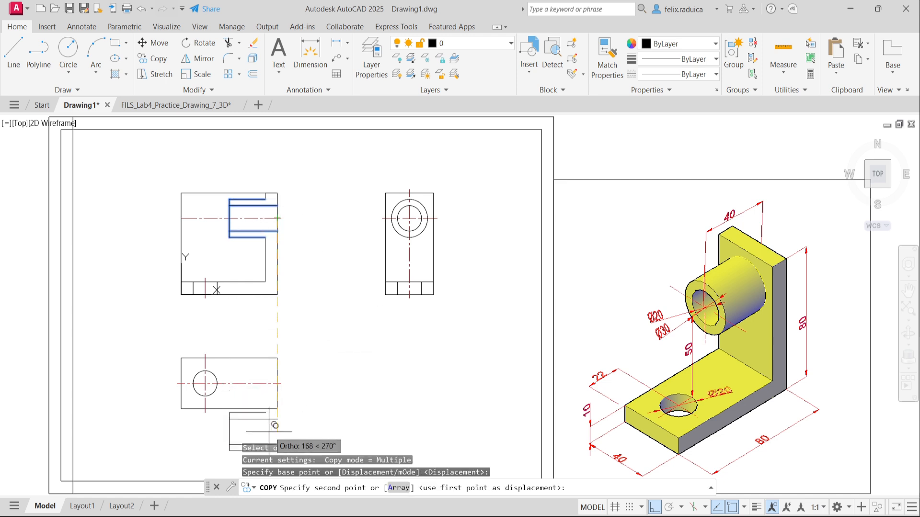
click(277, 384)
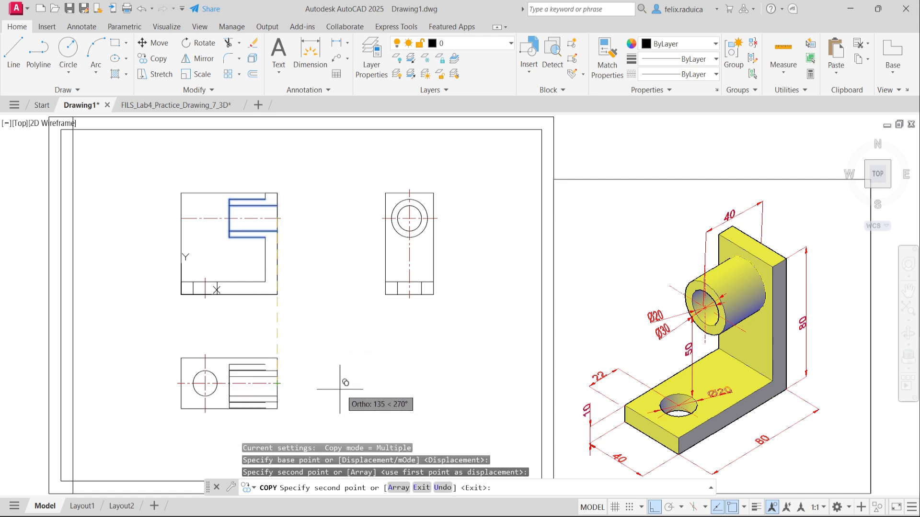
key(Return)
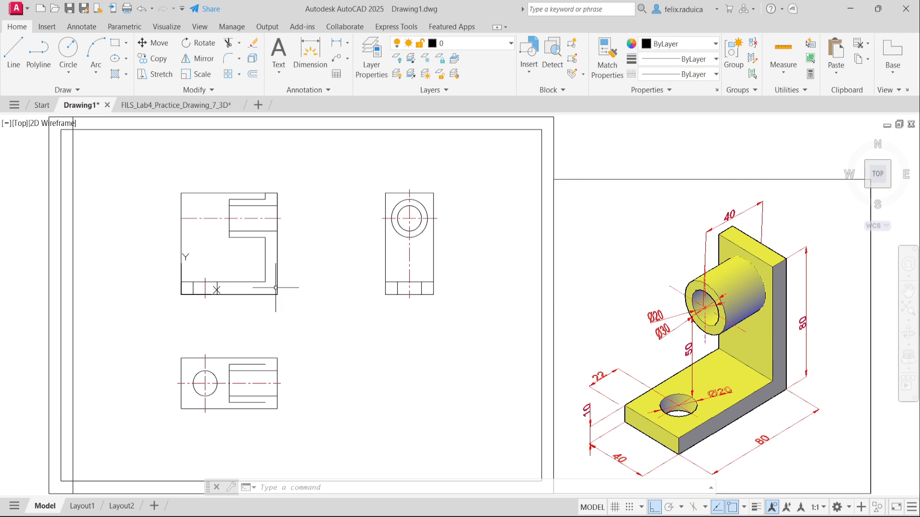
Step: Extend the vertical plate's inner edge from the front view down through the base to the far edge of the top view
text(ex)
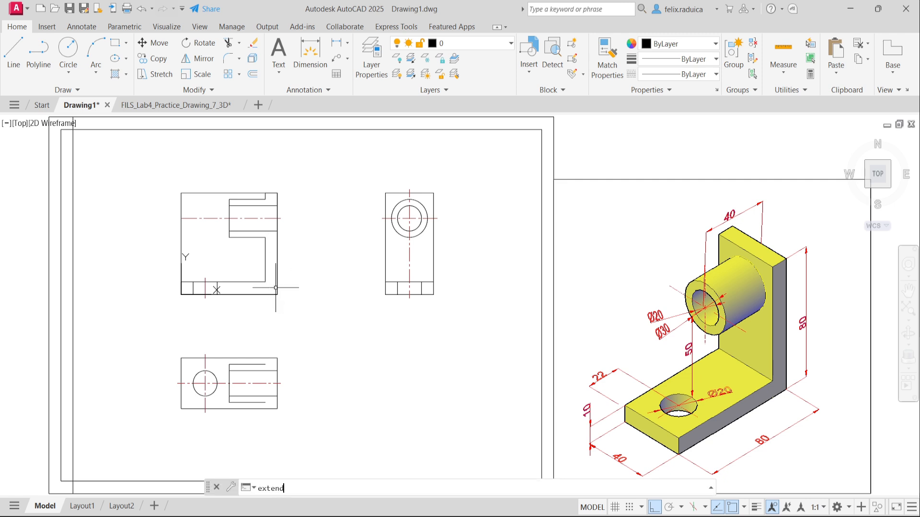
text(tend)
key(Return)
click(266, 288)
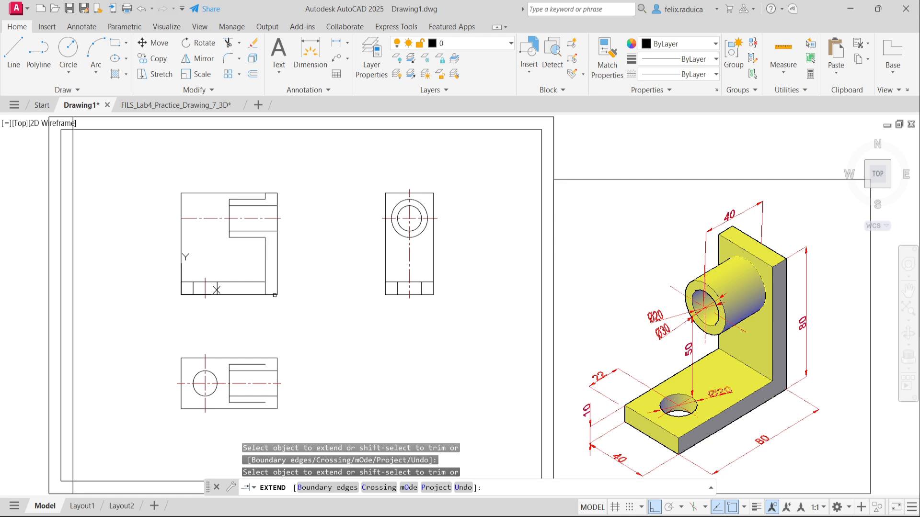
click(277, 394)
click(266, 370)
click(264, 380)
click(266, 403)
click(277, 361)
key(Return)
Step: Trim the extended plate edge between the front and top views and across the base thickness in the front view
text(tr)
key(Return)
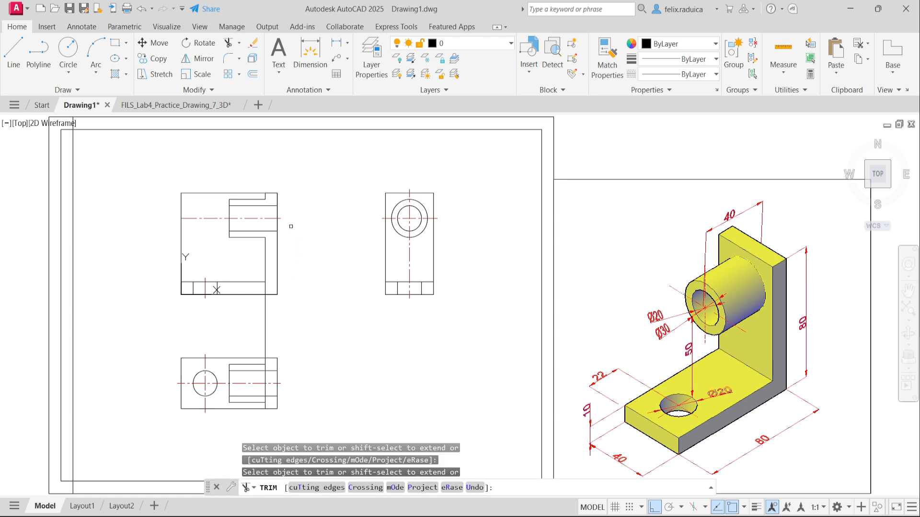
drag(283, 319, 248, 326)
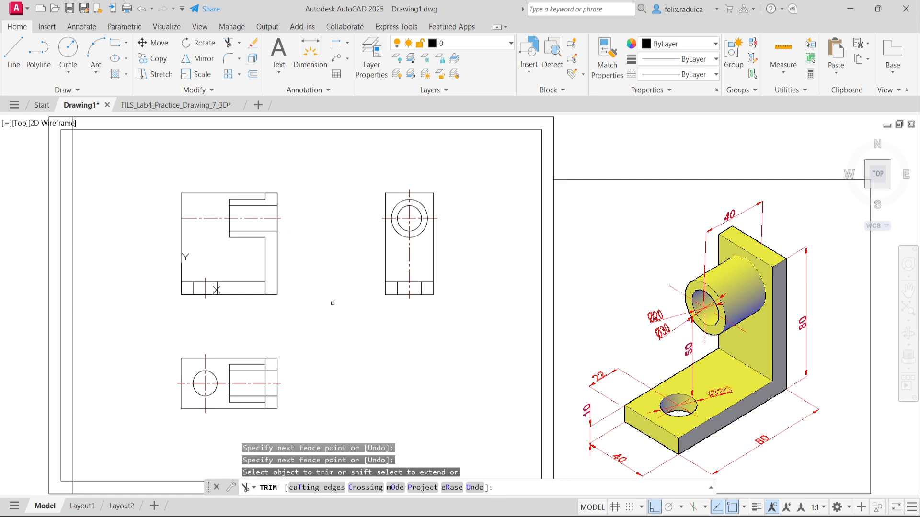
click(266, 287)
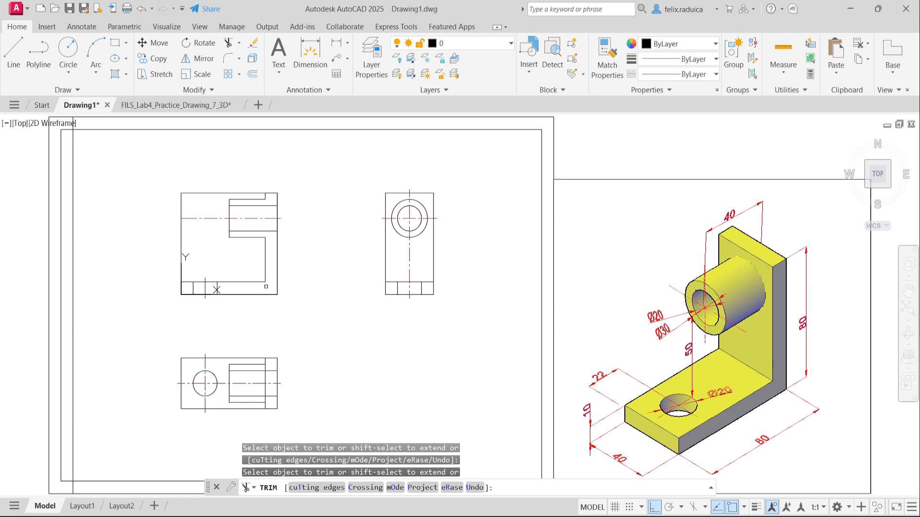
key(Return)
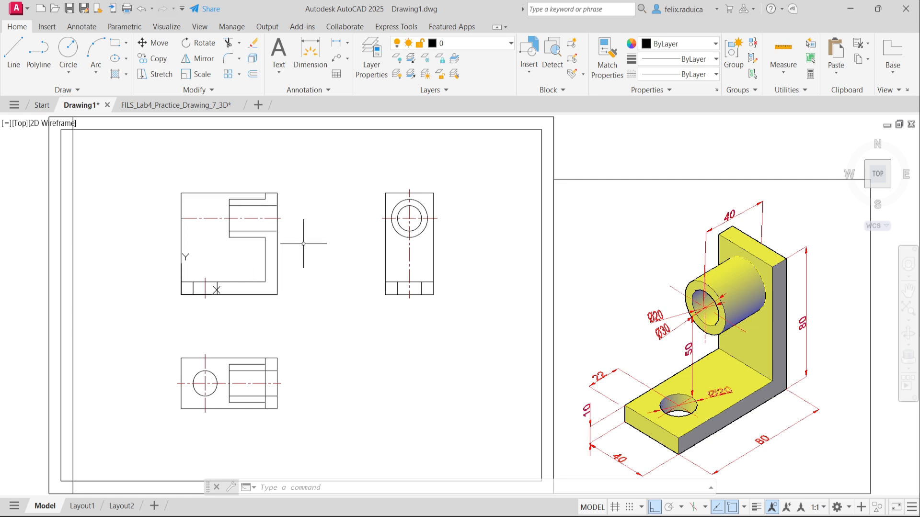
Step: Extend the vertical plate's inner edge in the front view up across the boss to meet its upper segment
text(xtend)
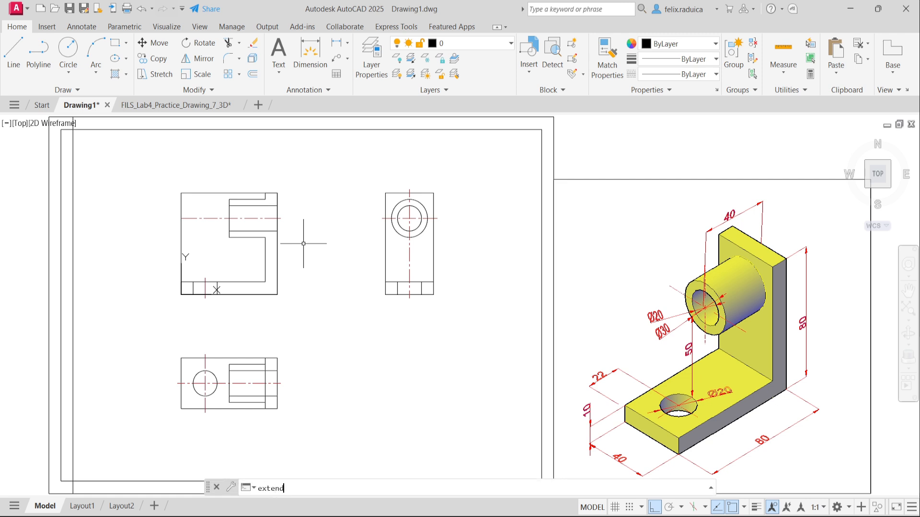
key(Return)
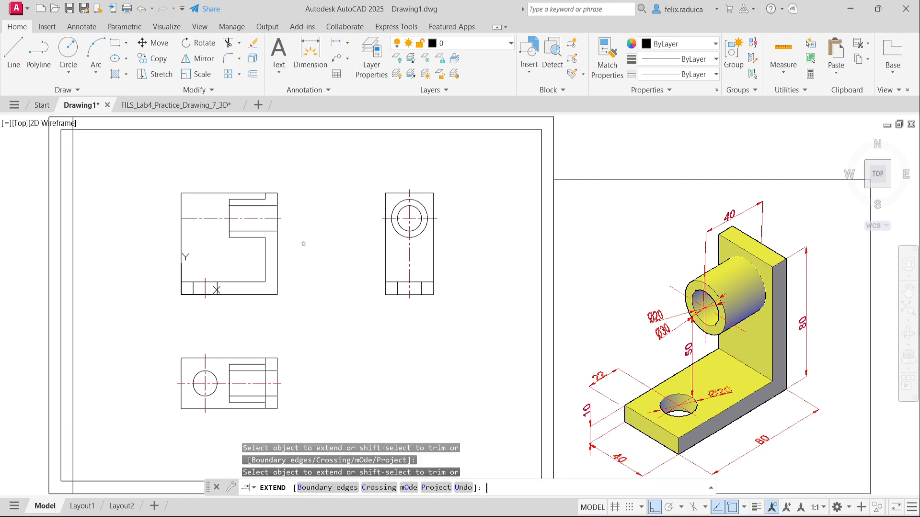
click(264, 249)
click(267, 223)
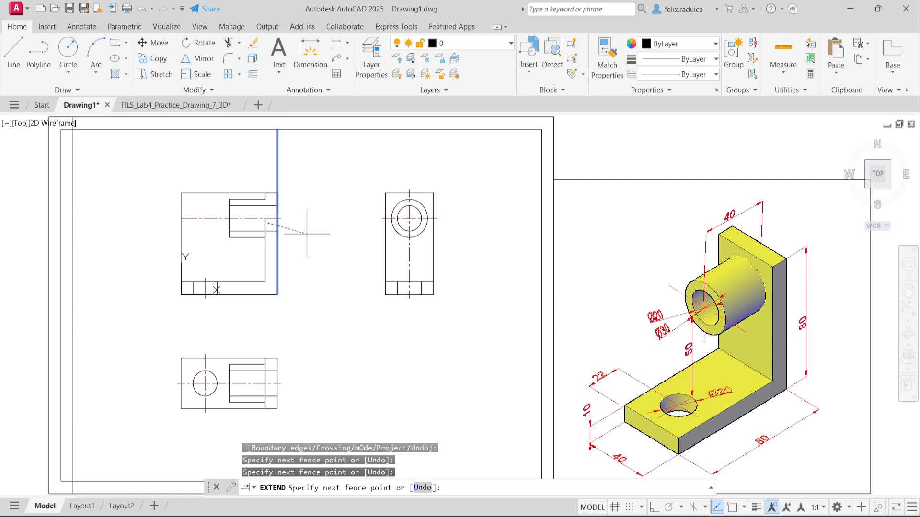
key(Escape)
key(Return)
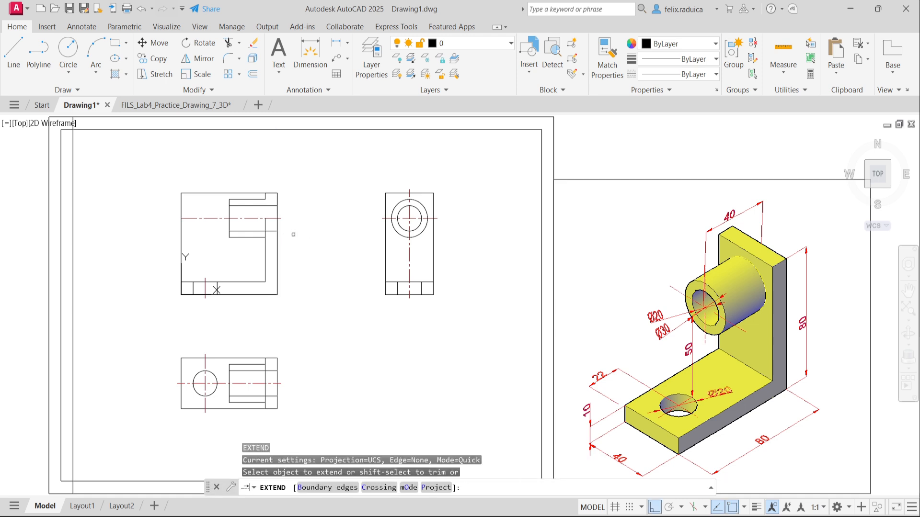
click(264, 226)
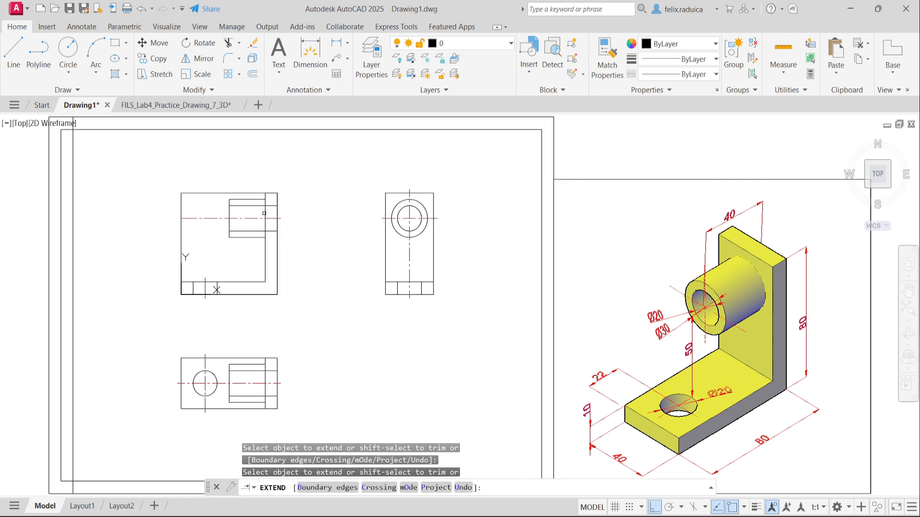
key(Return)
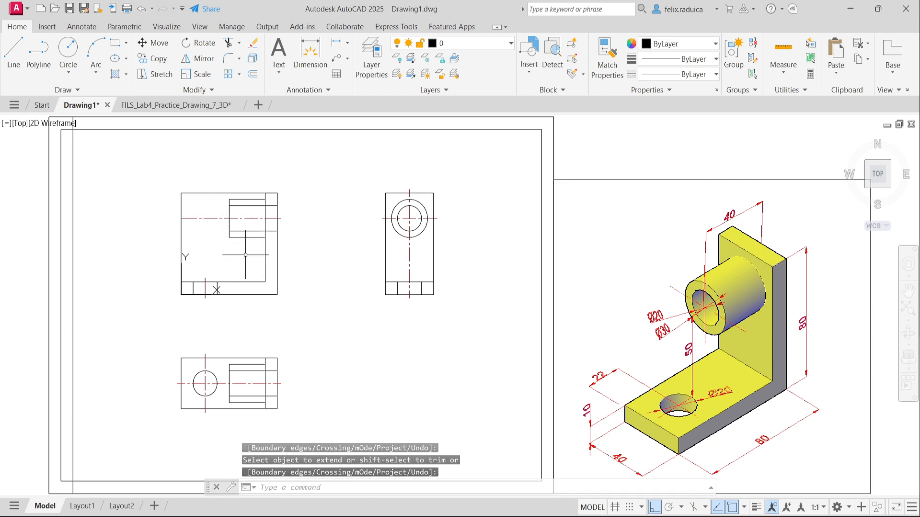
click(256, 228)
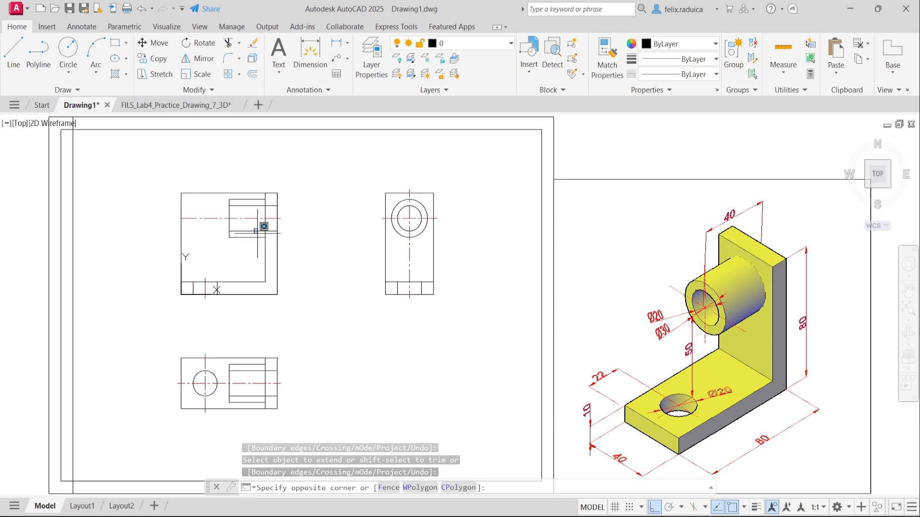
click(254, 234)
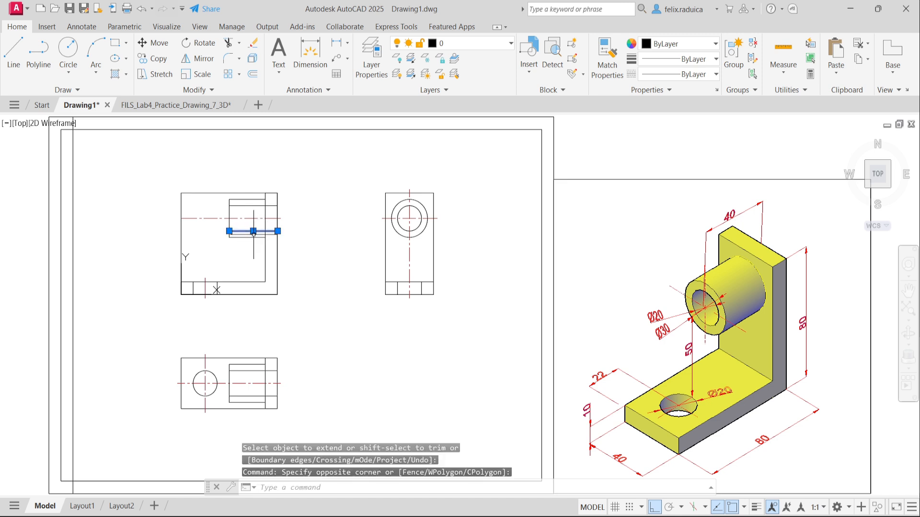
click(246, 205)
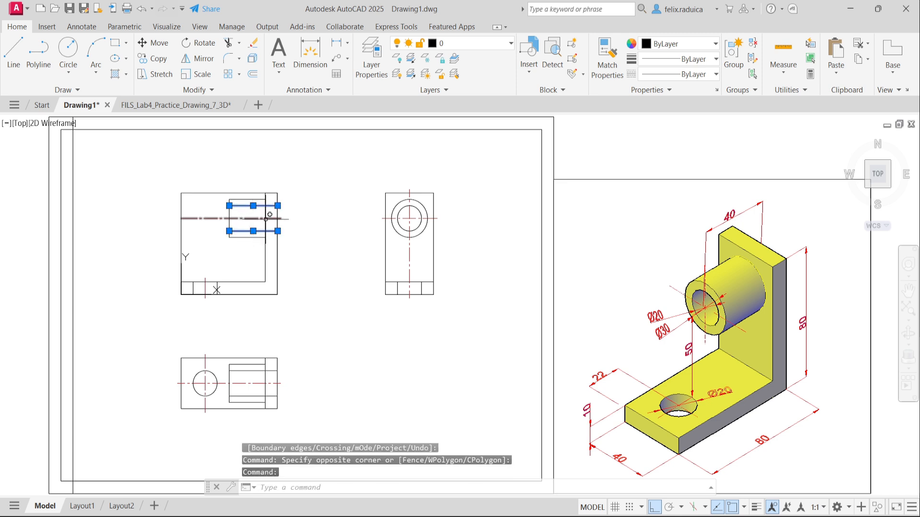
click(256, 397)
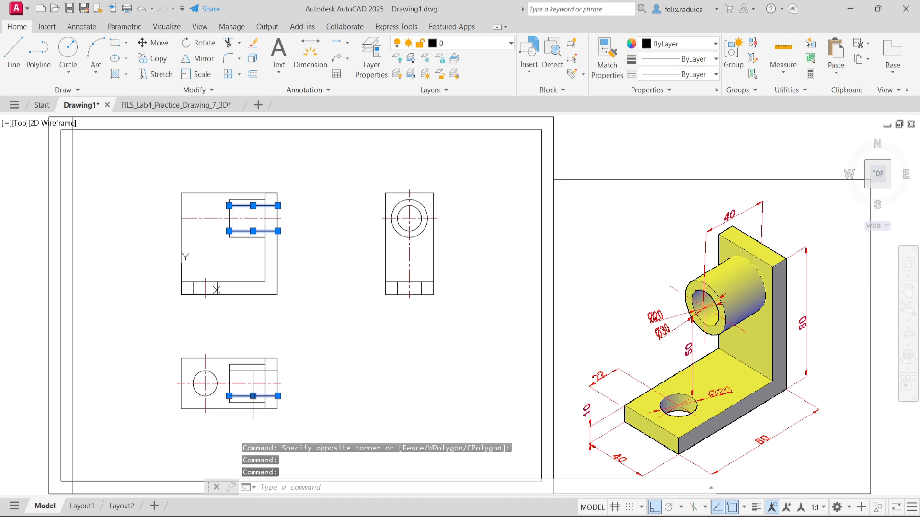
click(253, 368)
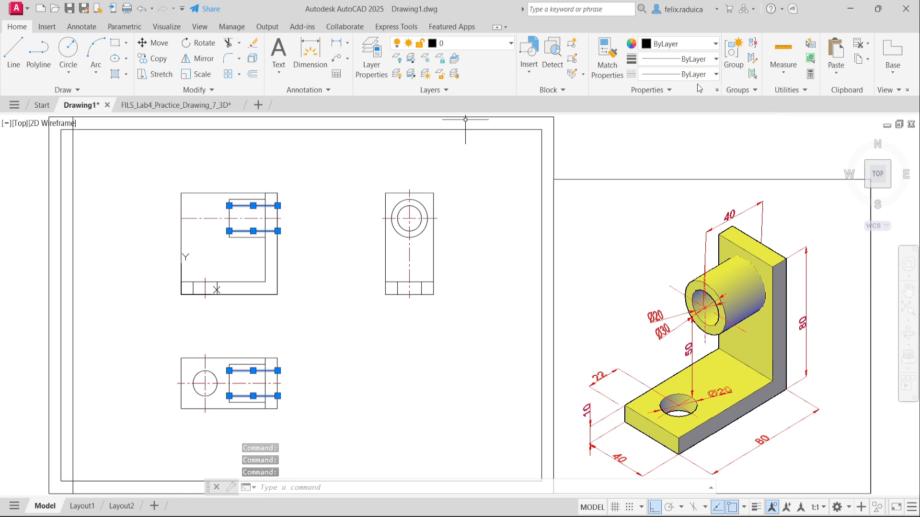
Step: Load the DASHED linetype from acad.lin into the drawing
click(718, 76)
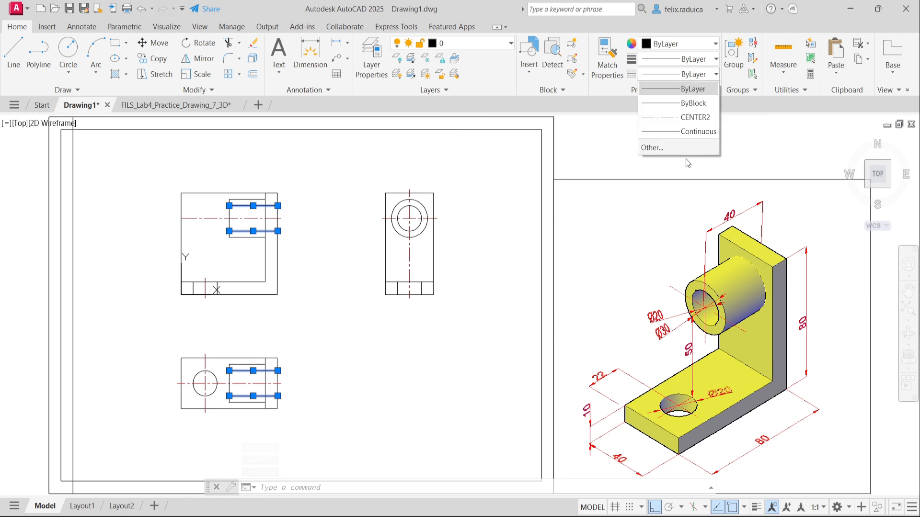
click(659, 147)
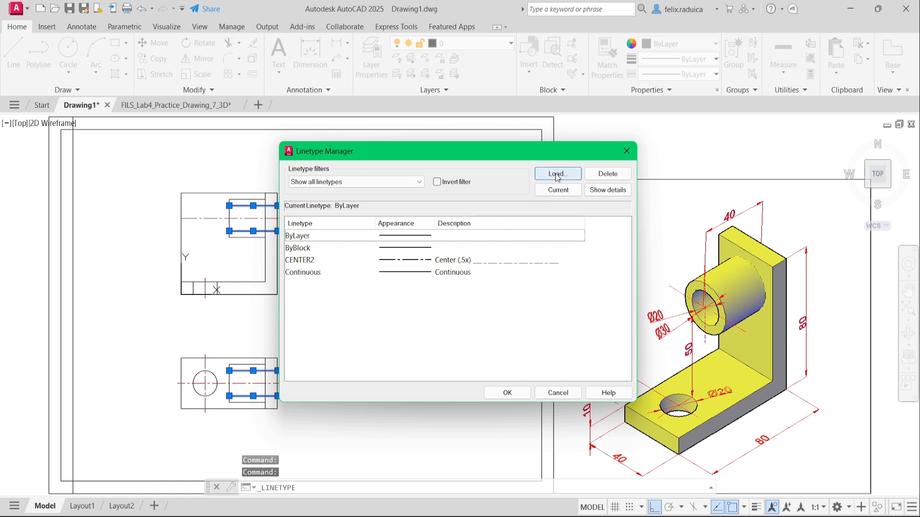
click(555, 174)
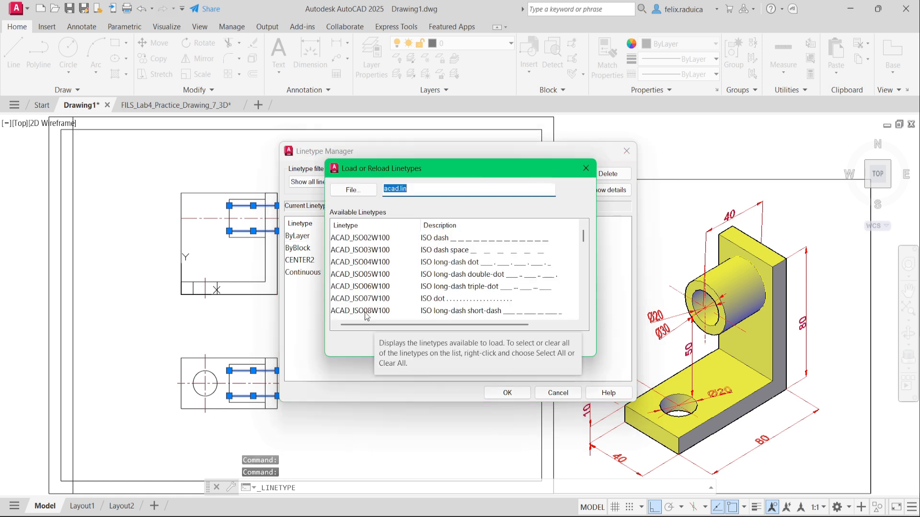
scroll(370, 293, down, 4)
scroll(369, 283, down, 2)
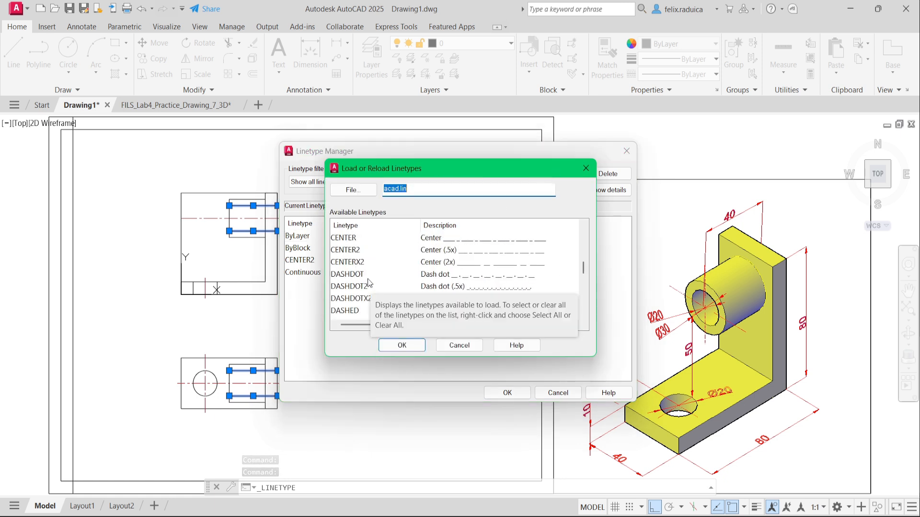
scroll(370, 289, down, 1)
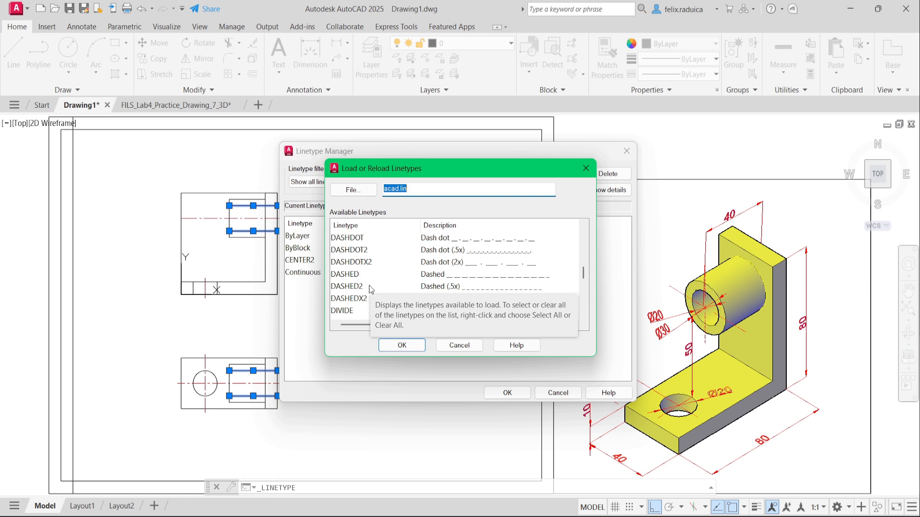
click(357, 278)
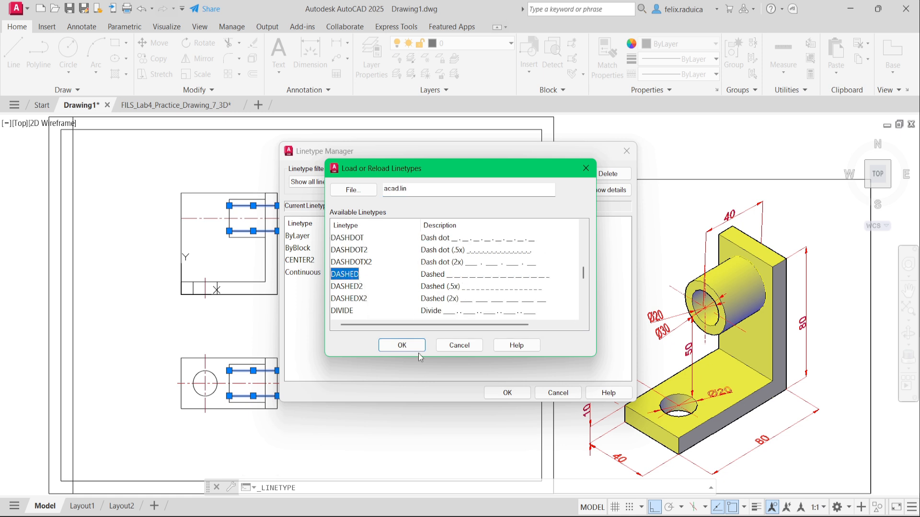
click(403, 346)
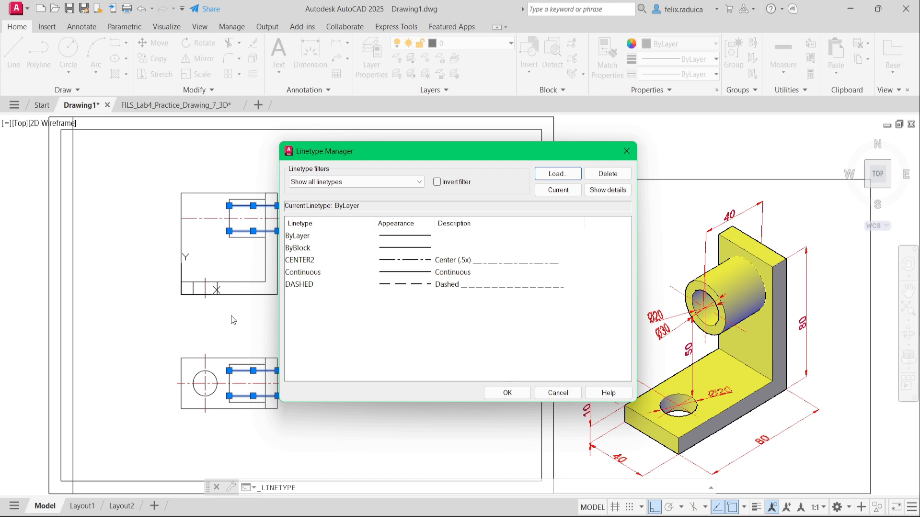
click(298, 285)
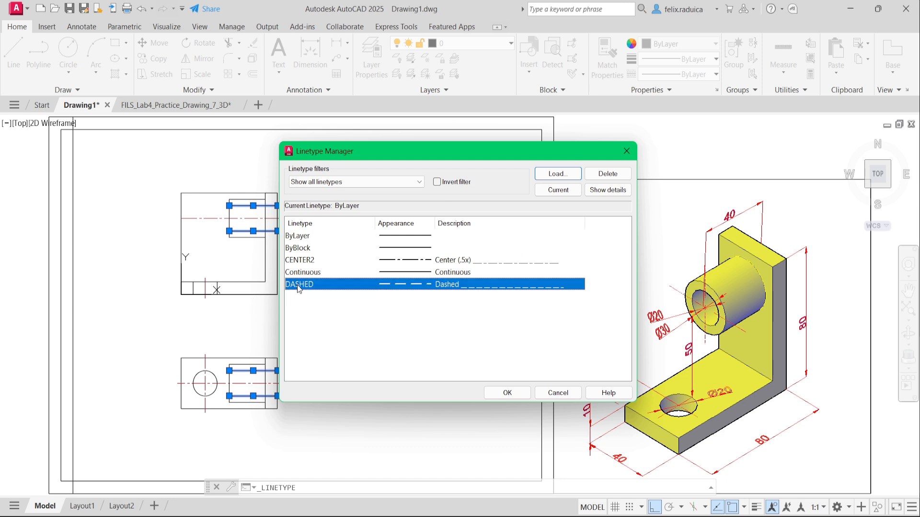
click(501, 392)
key(Escape)
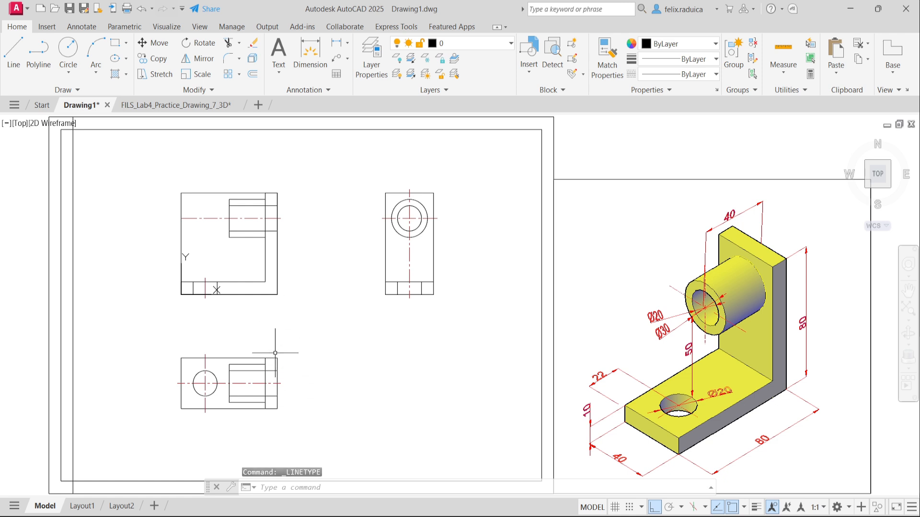
Step: Change the boss bore's two hidden edges in the top view to the DASHED linetype
click(245, 368)
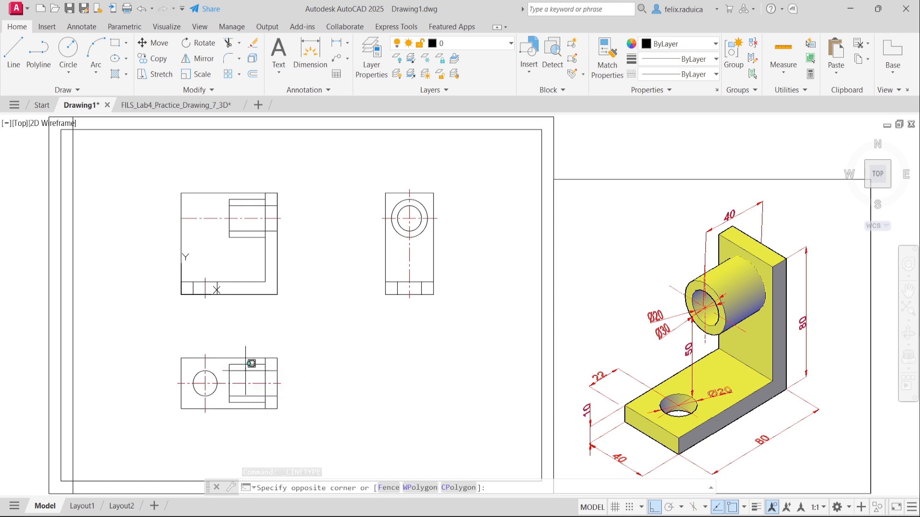
key(Escape)
click(263, 371)
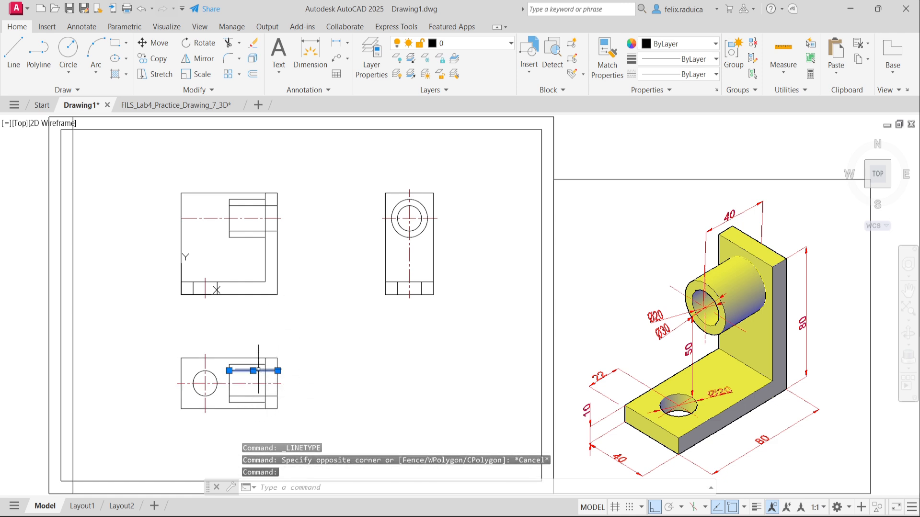
click(265, 396)
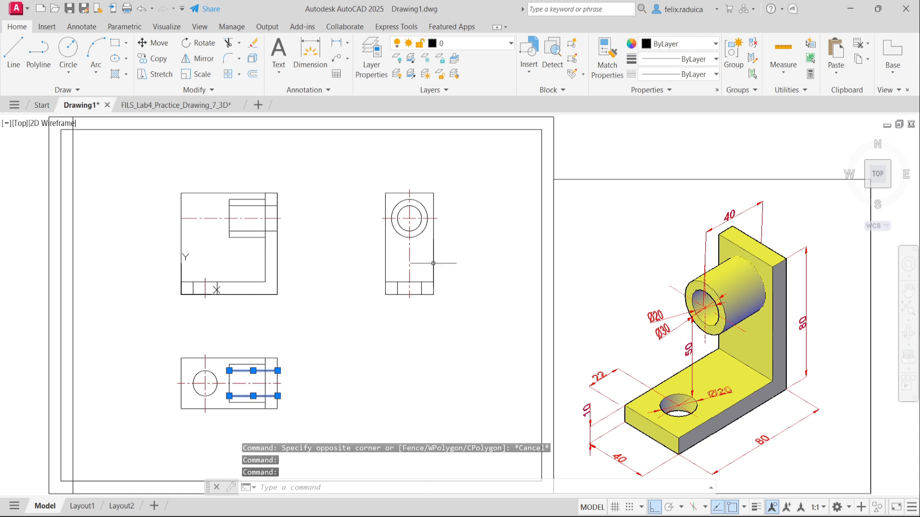
click(686, 76)
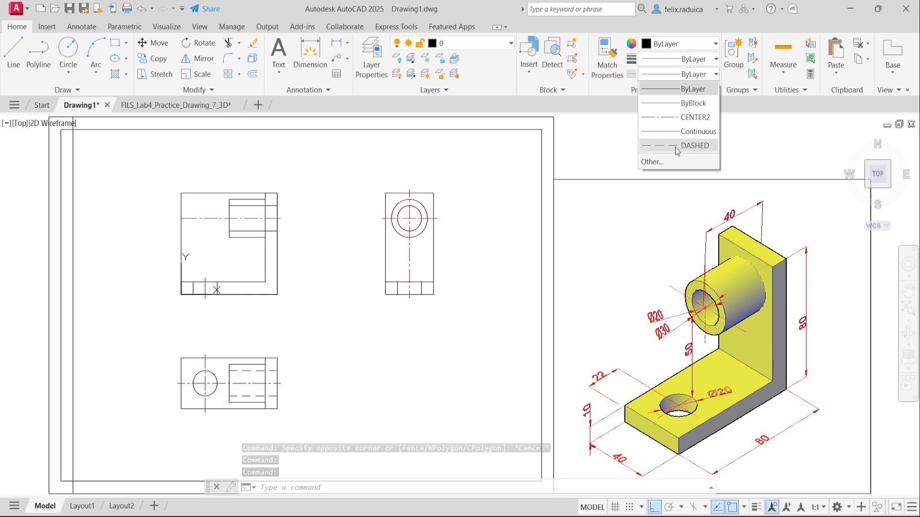
click(692, 145)
key(Escape)
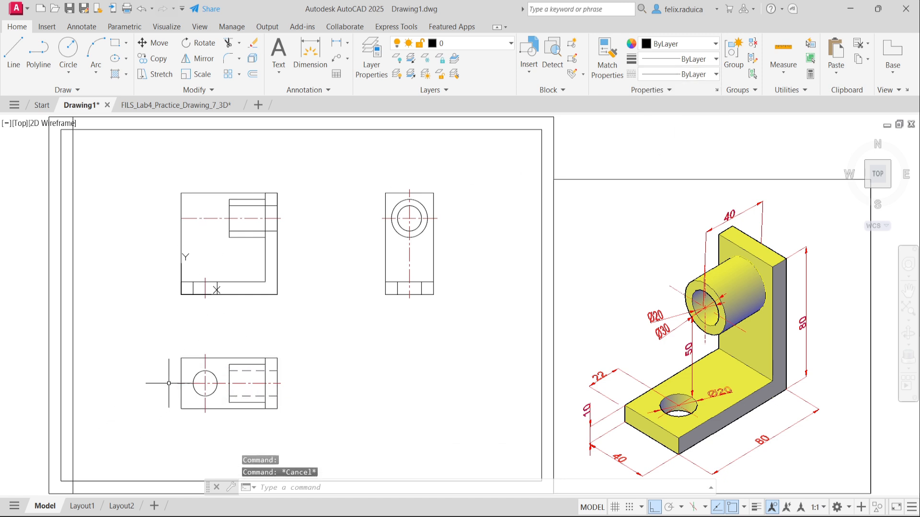
Step: Assign the DASHED linetype to the boss bore's two hidden edges in the front view
click(258, 231)
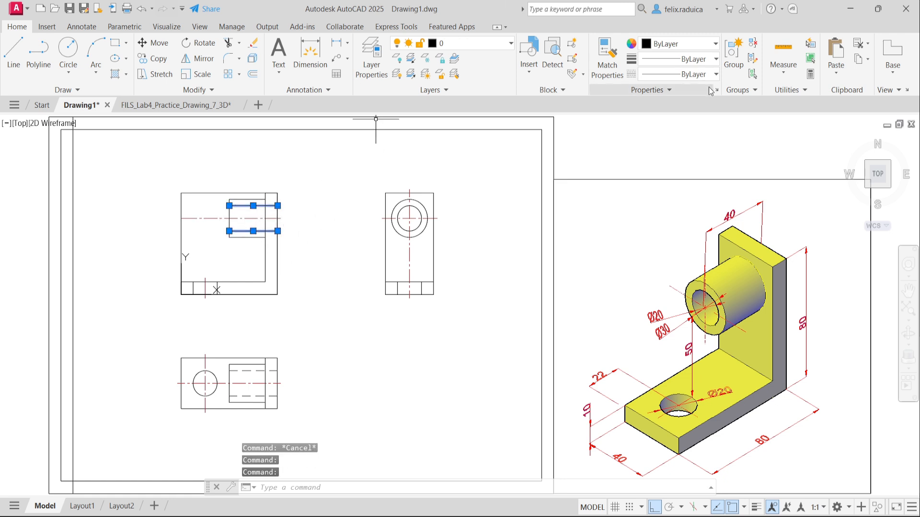
click(699, 74)
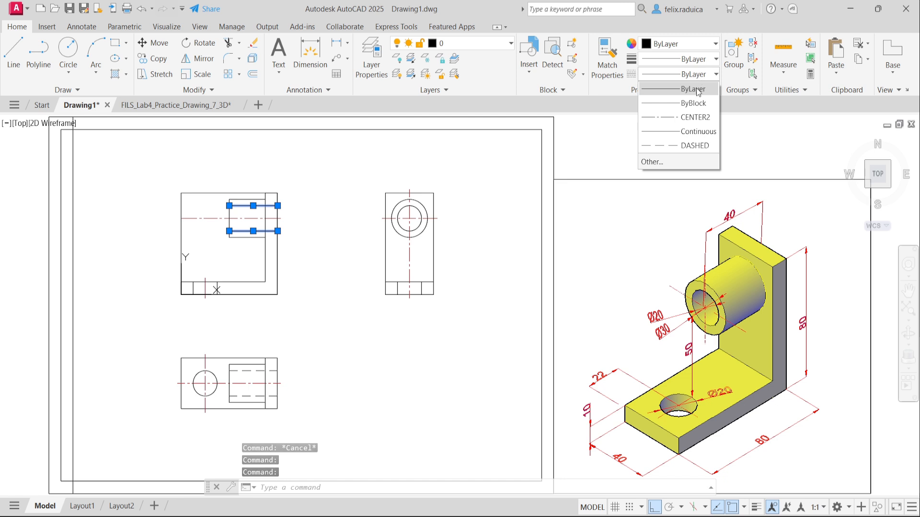
click(684, 150)
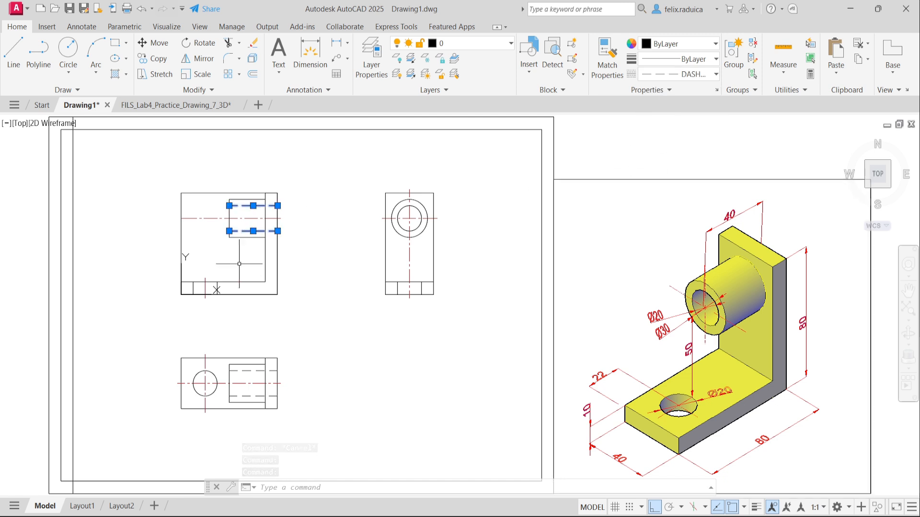
key(Escape)
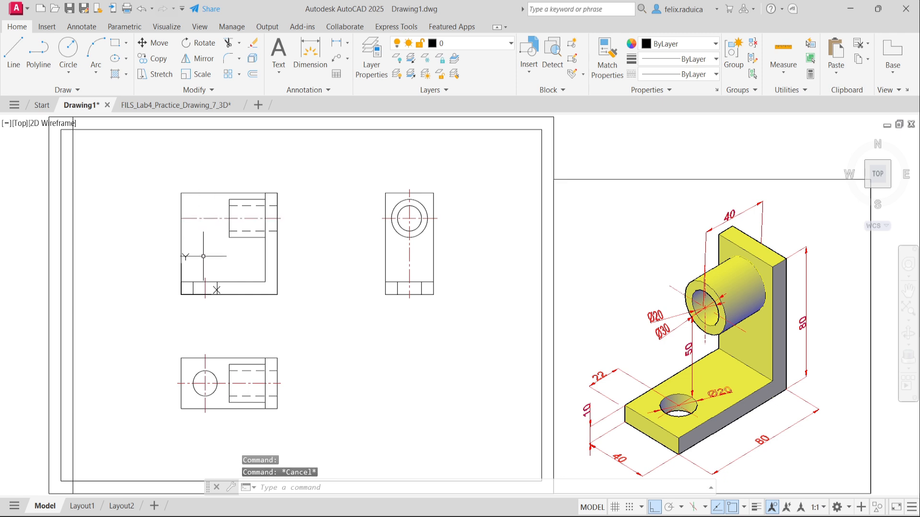
Step: Trim the boss's horizontal centerline in the front view back to the boss's free end face
text(tr)
key(Return)
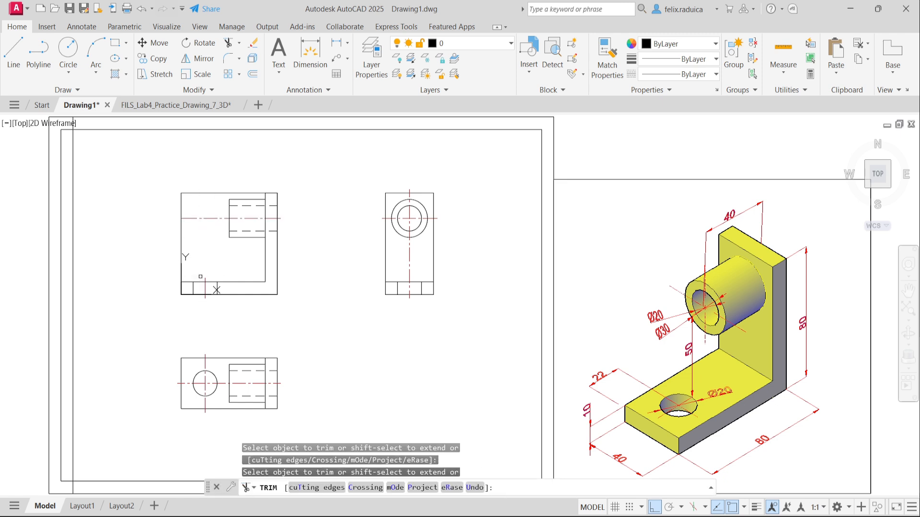
drag(234, 225, 200, 210)
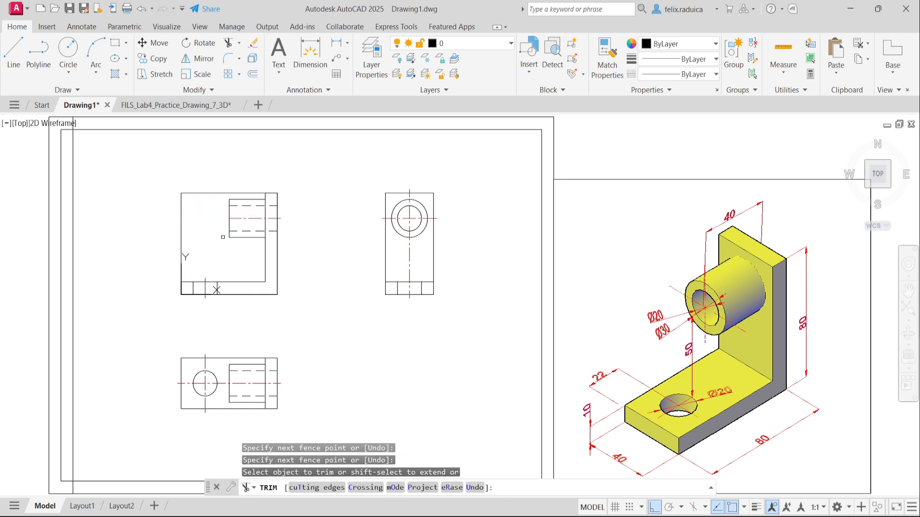
key(Return)
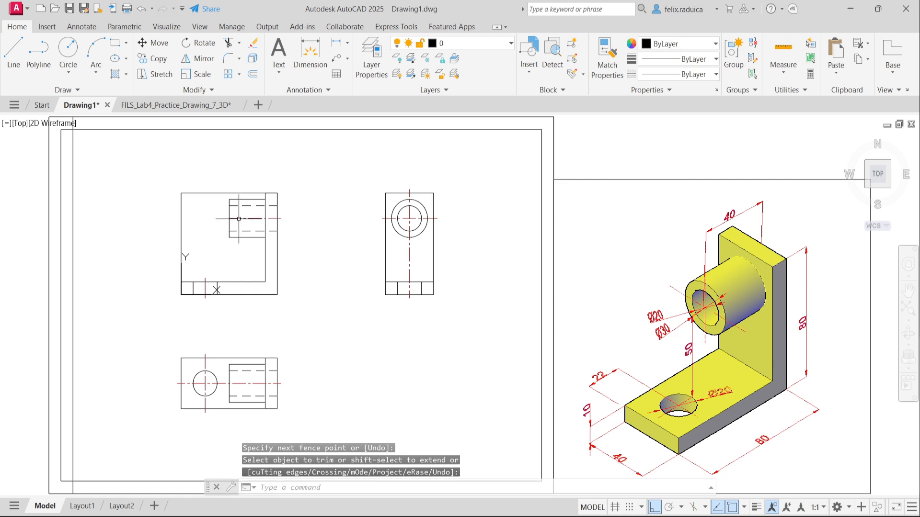
Step: Stretch the boss centerline's free end 3 units beyond the boss face in the front view
click(238, 219)
click(230, 218)
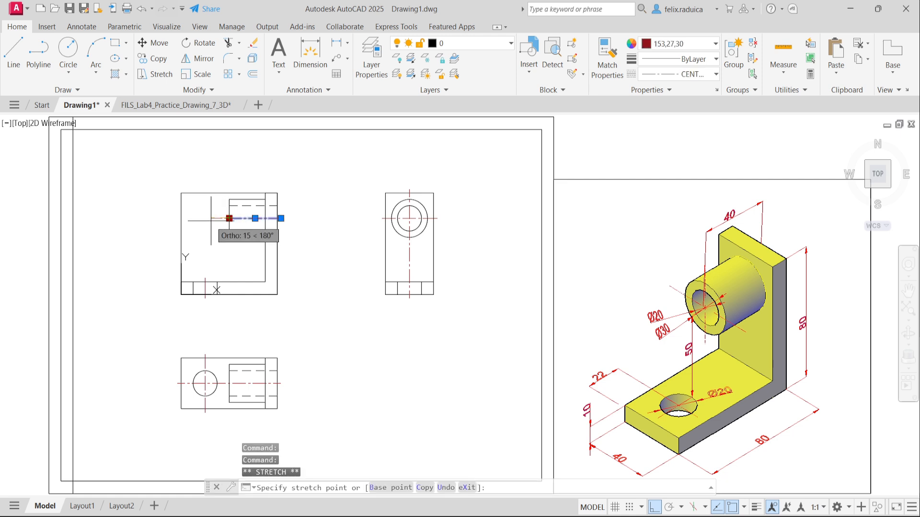
text(3)
key(Return)
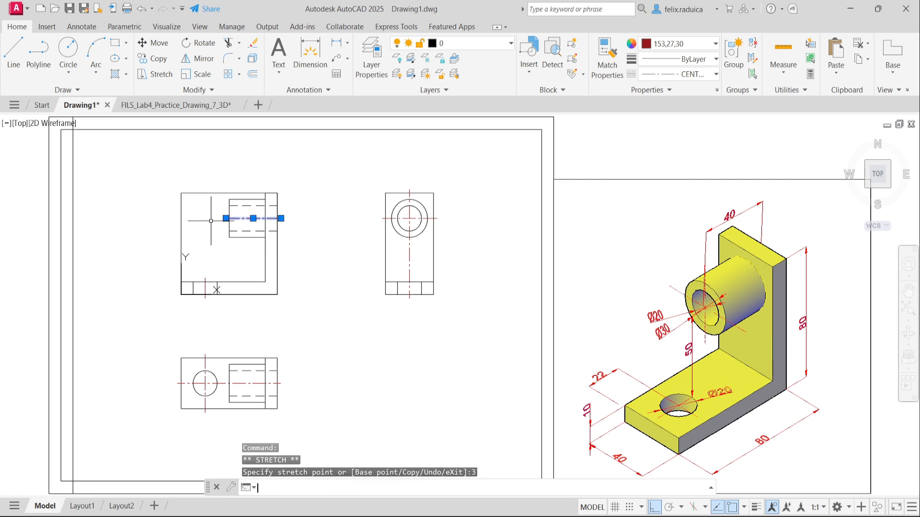
key(Escape)
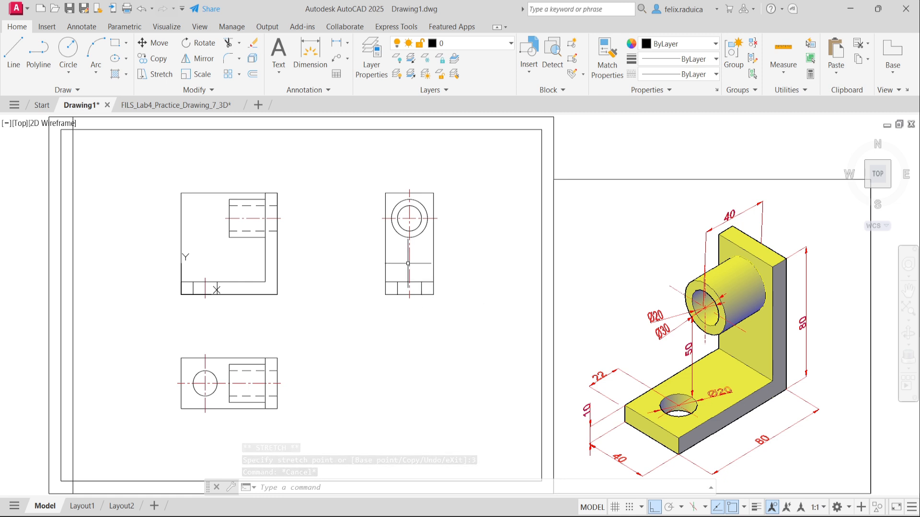
text(tr)
key(Return)
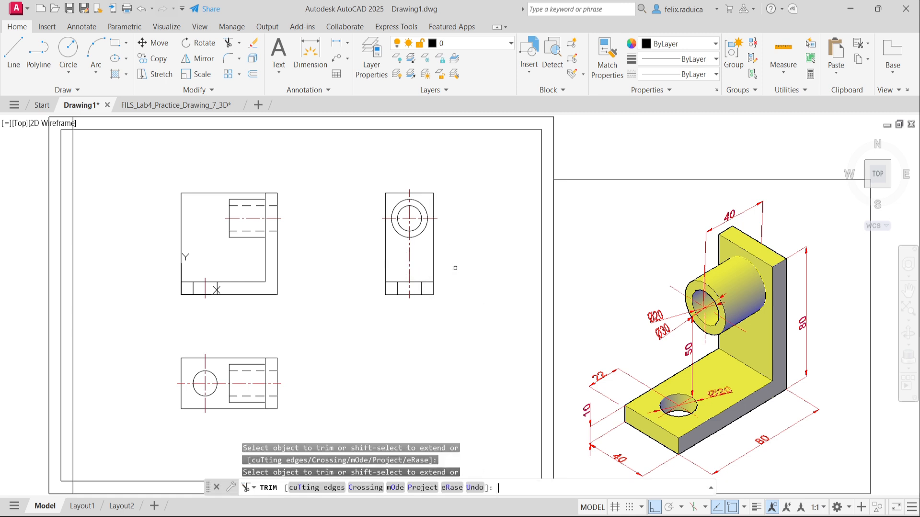
click(420, 259)
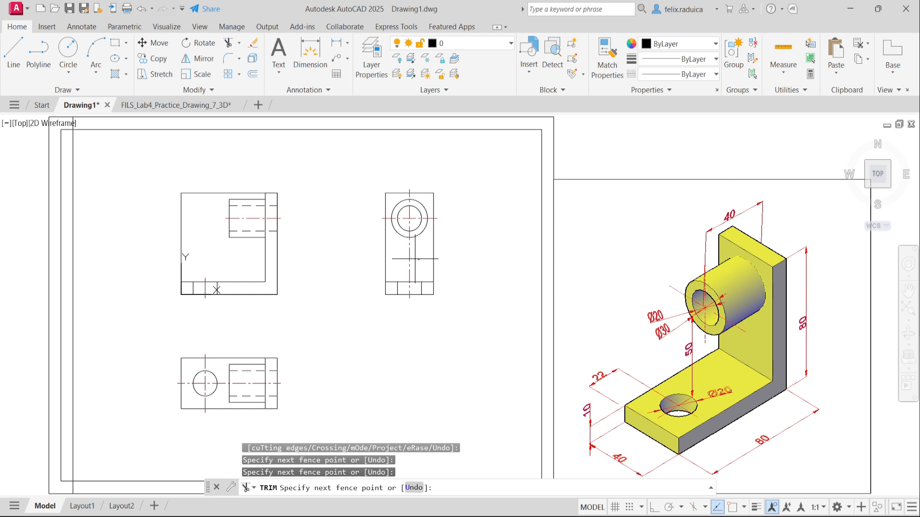
key(Escape)
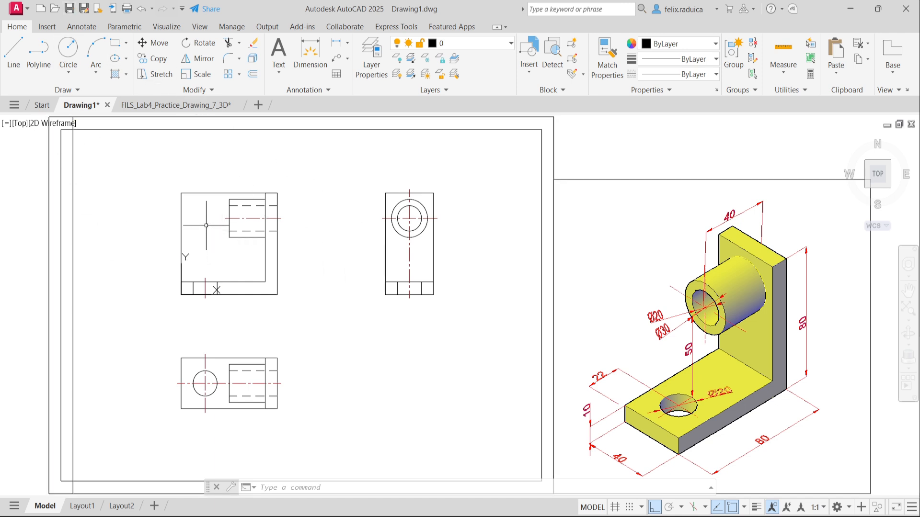
Step: Remove the excess bounding outline around the boss and above the base in the front view, leaving the L-shaped profile
click(192, 194)
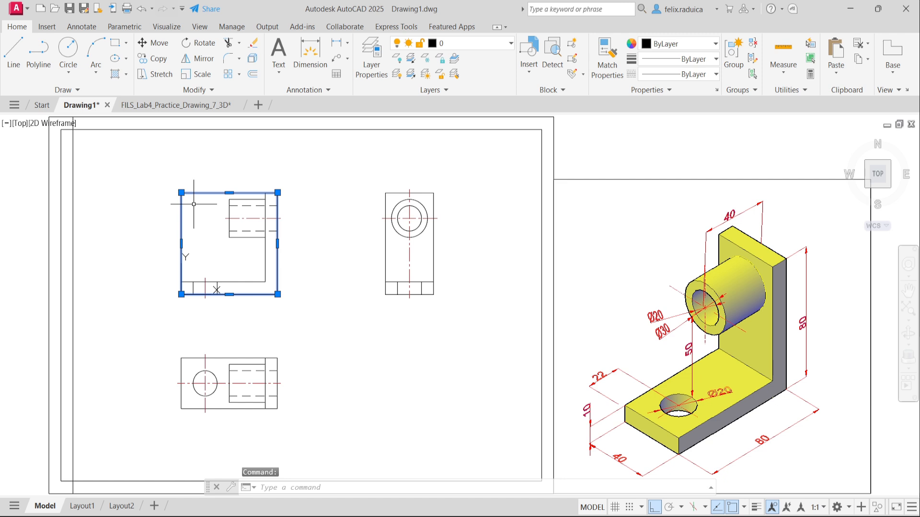
key(Delete)
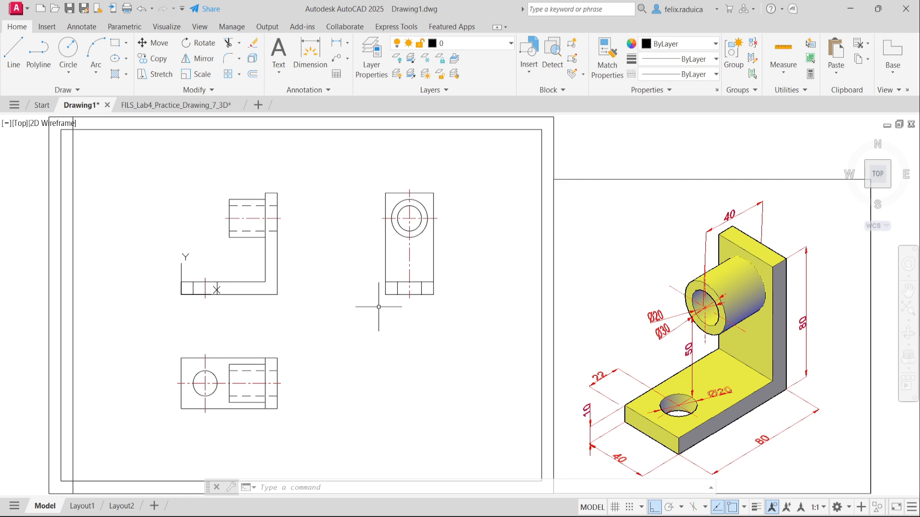
Step: Set the base hole's two hidden edges in the side view to the DASHED linetype and check the assignment
click(421, 288)
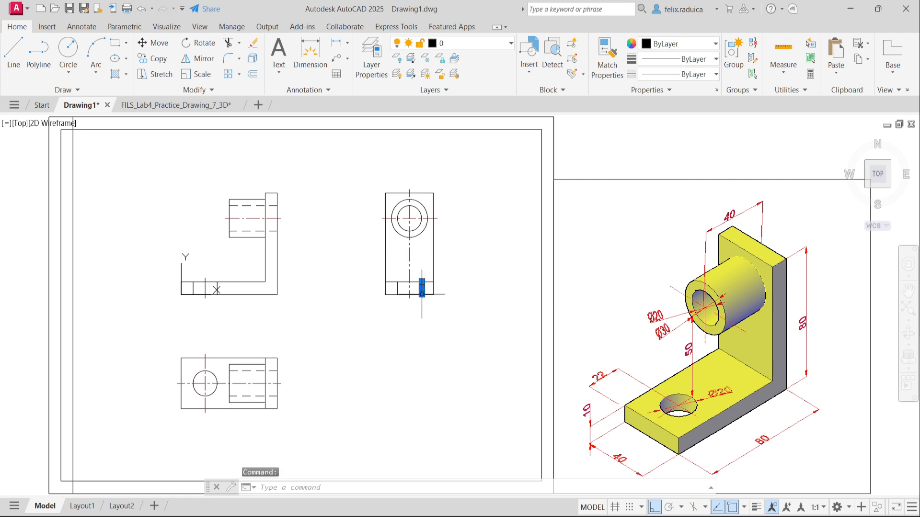
click(397, 288)
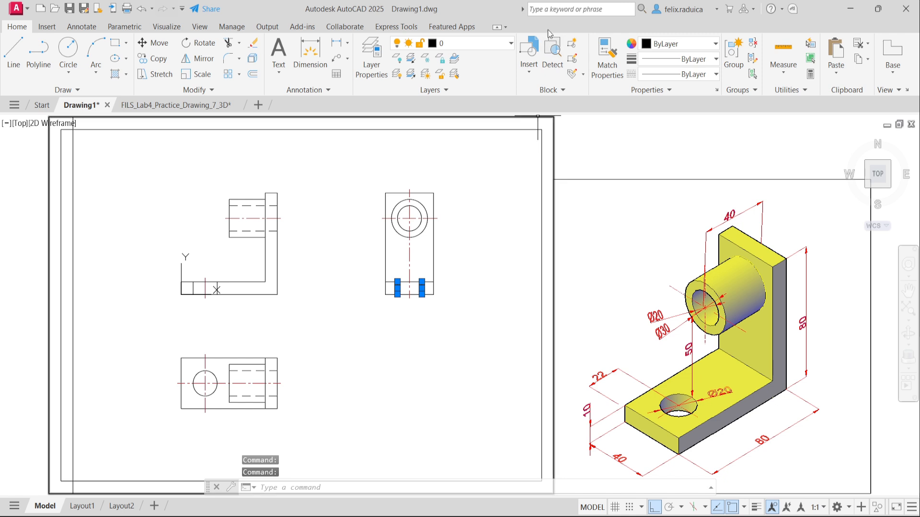
click(701, 75)
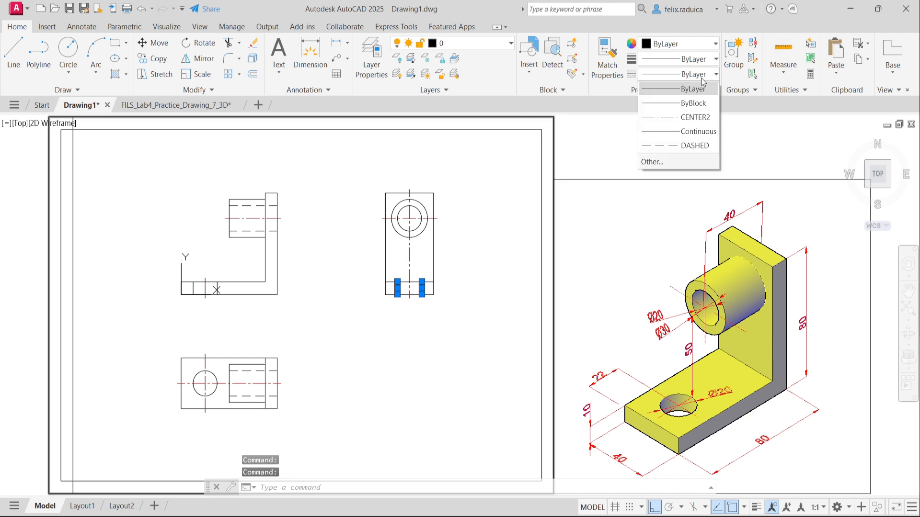
click(683, 147)
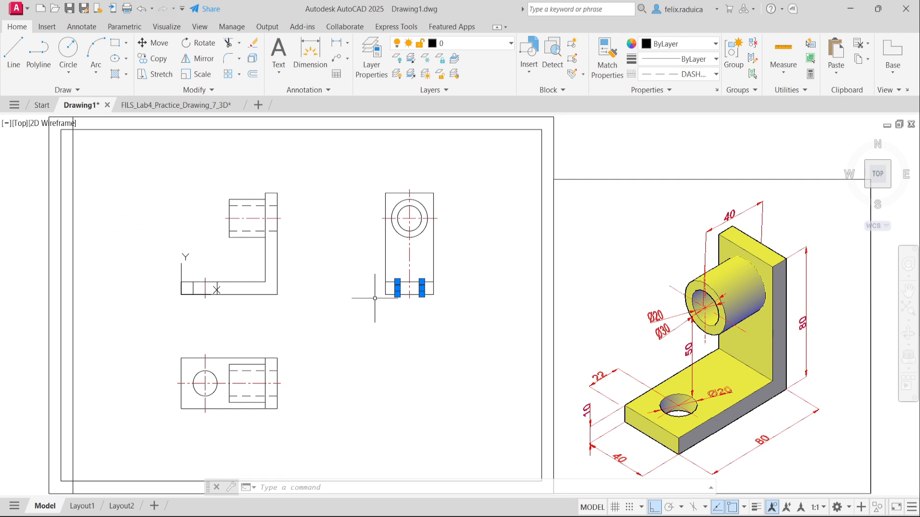
click(359, 295)
key(Escape)
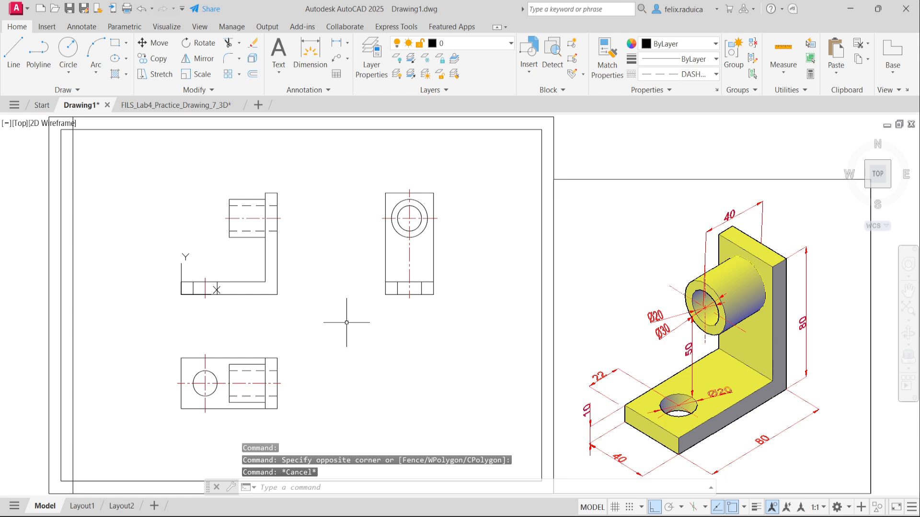
click(422, 288)
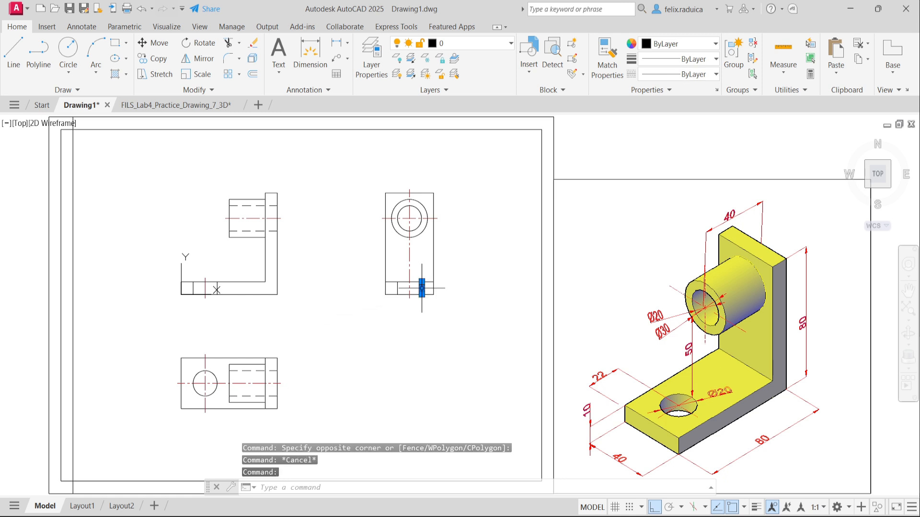
click(397, 288)
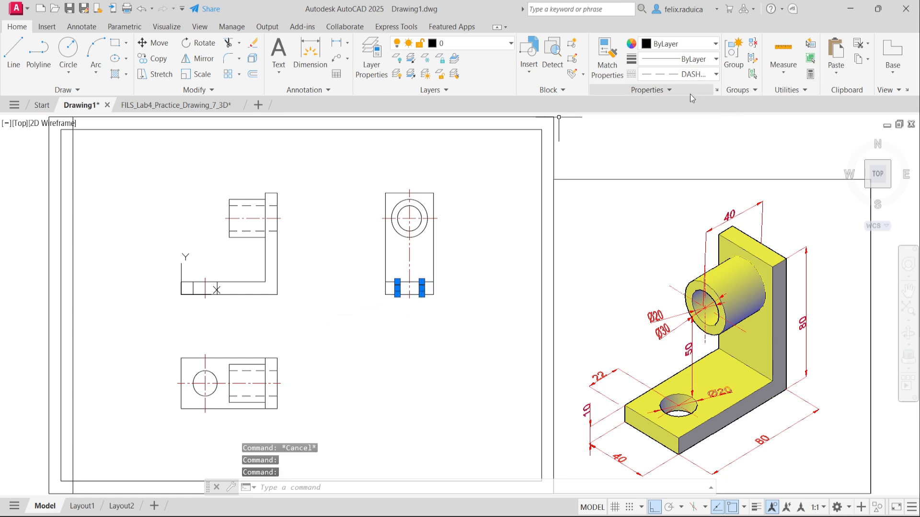
key(Escape)
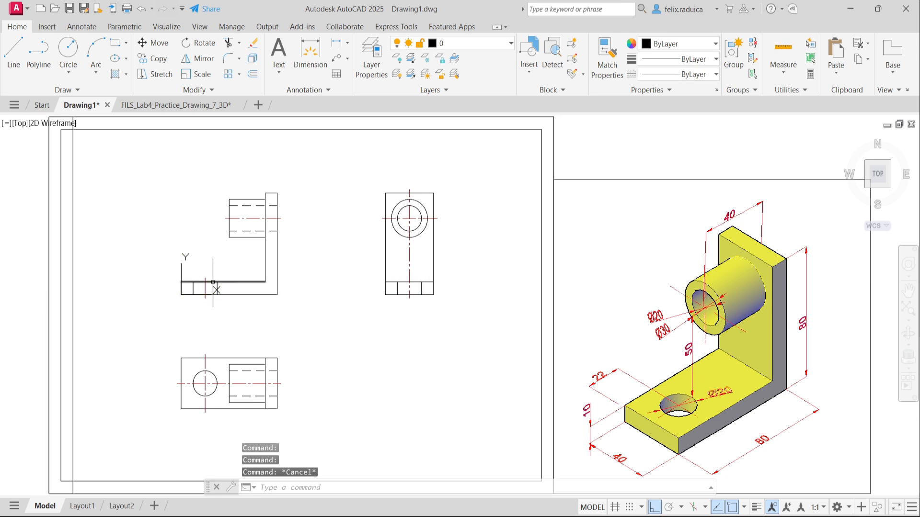
Step: Apply the DASHED linetype to the base hole's two hidden edges in the front view
click(204, 293)
key(Escape)
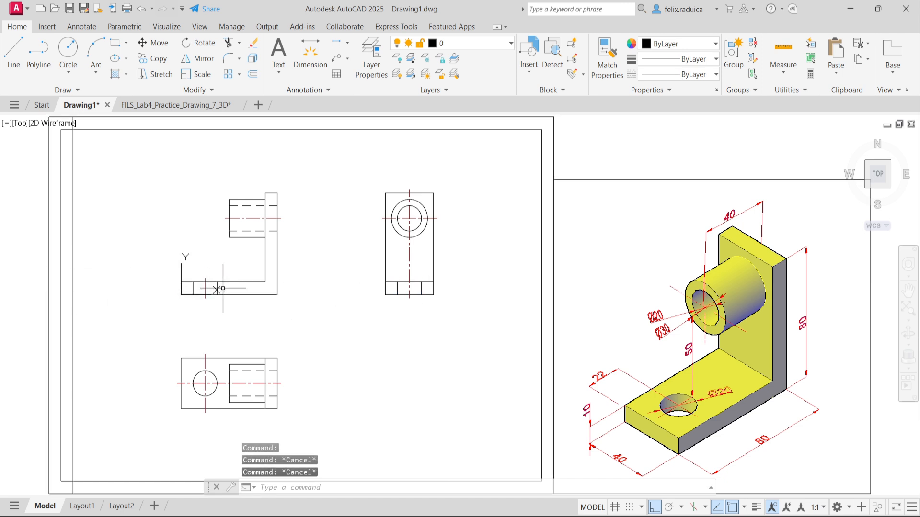
scroll(211, 290, up, 4)
click(213, 283)
click(202, 290)
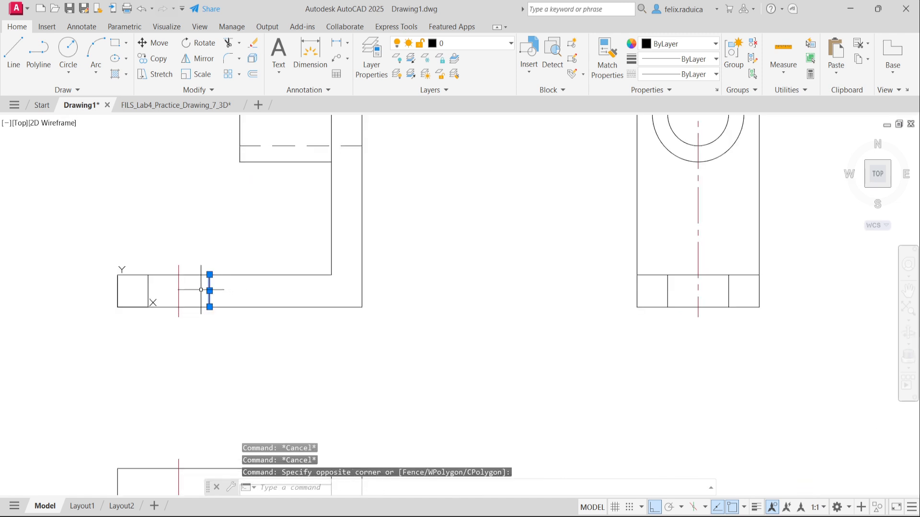
click(154, 293)
click(133, 291)
scroll(251, 266, down, 2)
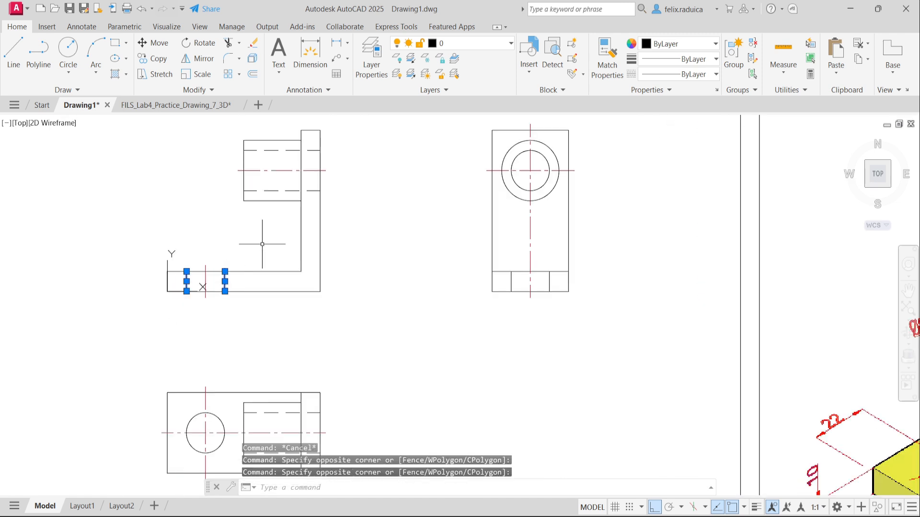
click(683, 75)
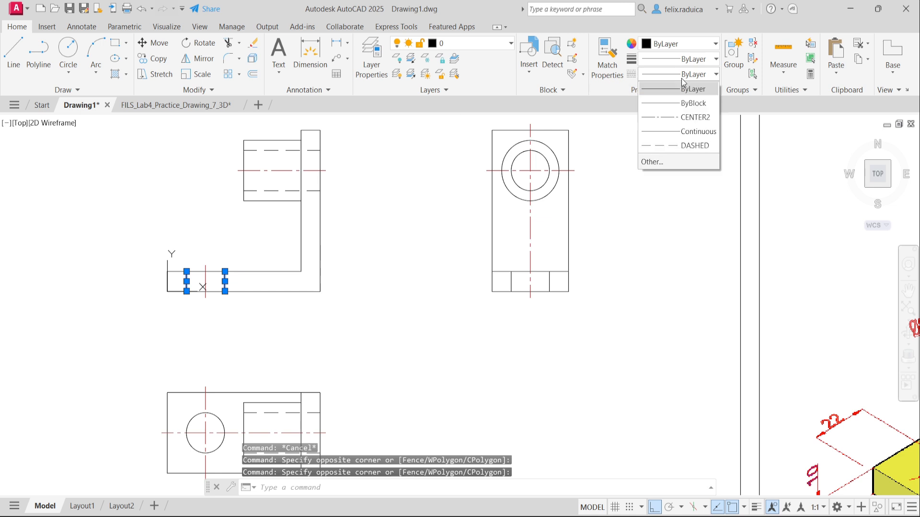
click(653, 146)
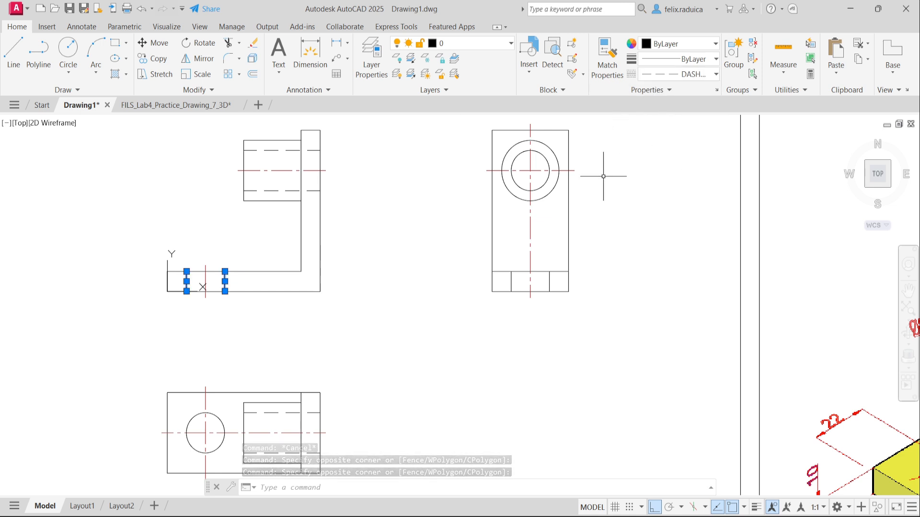
key(Escape)
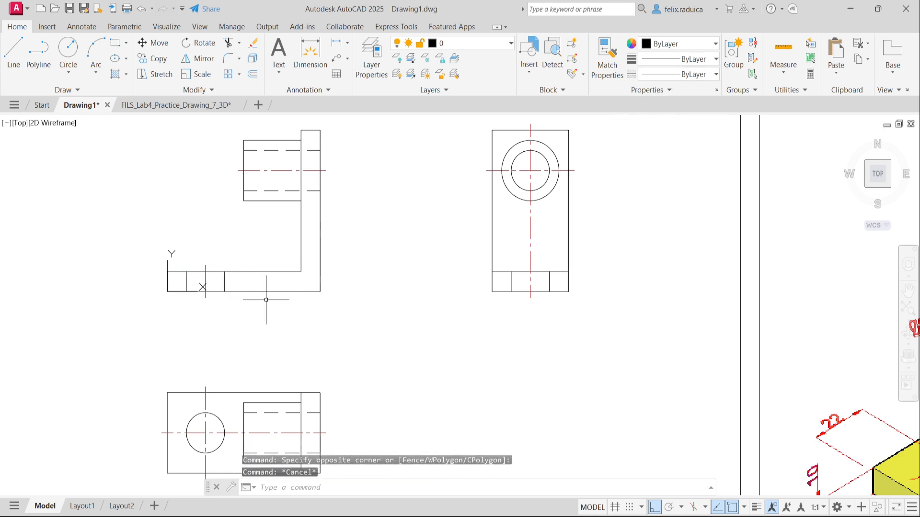
scroll(266, 300, down, 2)
middle_click(262, 304)
middle_click(262, 305)
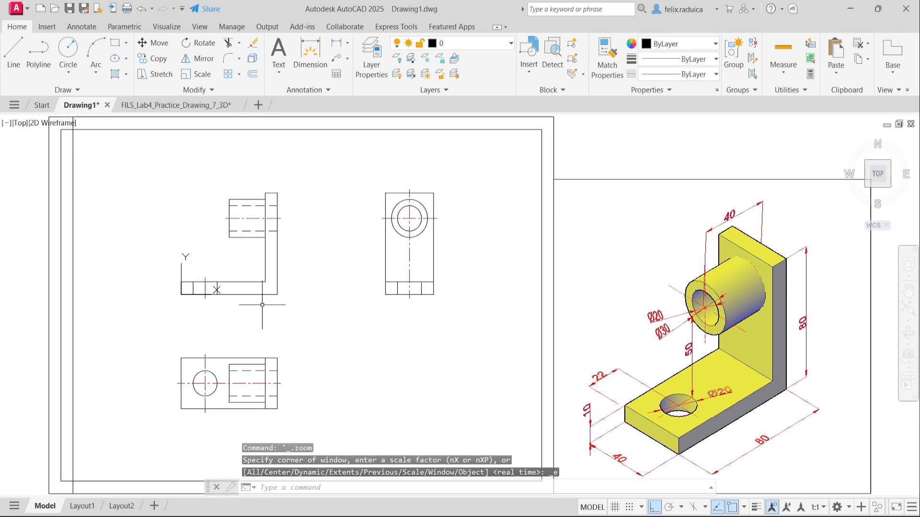
Step: Adjust the global linetype scale factor with LTSCALE, trying 20 and settling on 7
text(LTSCALE)
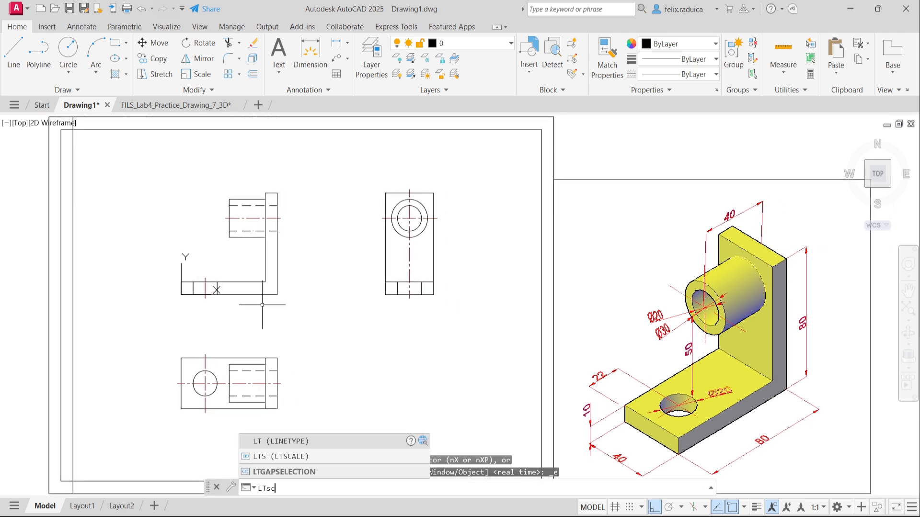
key(Return)
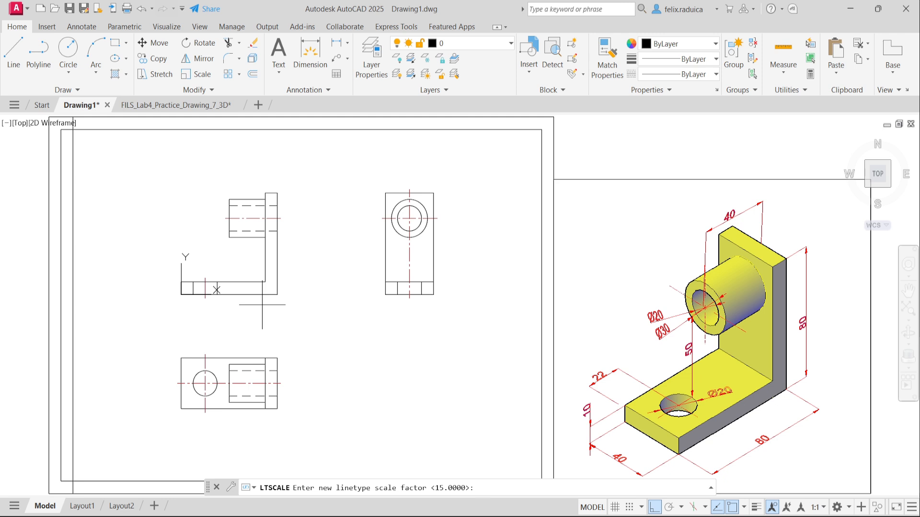
text(20)
key(Return)
key(Return)
key(Return)
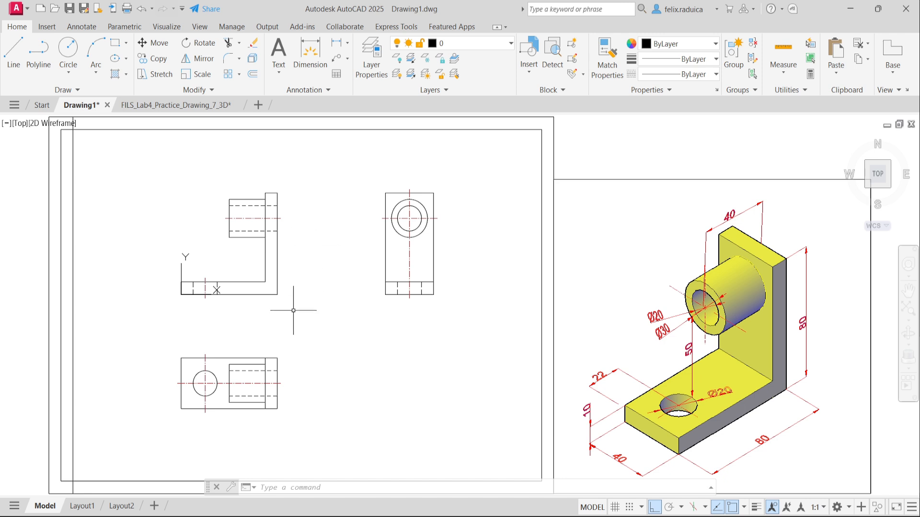
Step: Apply a 0.50 mm lineweight to all outlines and hidden edges of the front view, leaving out the centerlines
click(318, 312)
click(242, 261)
click(175, 300)
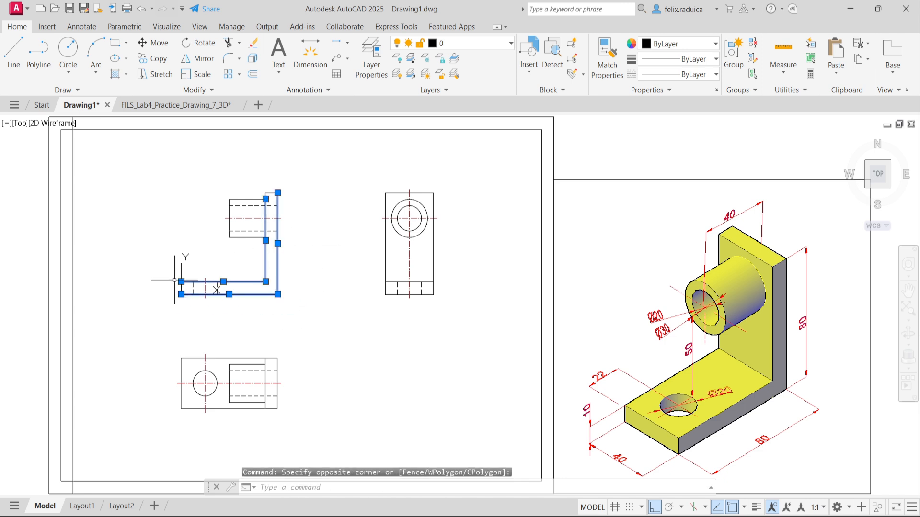
scroll(175, 280, up, 4)
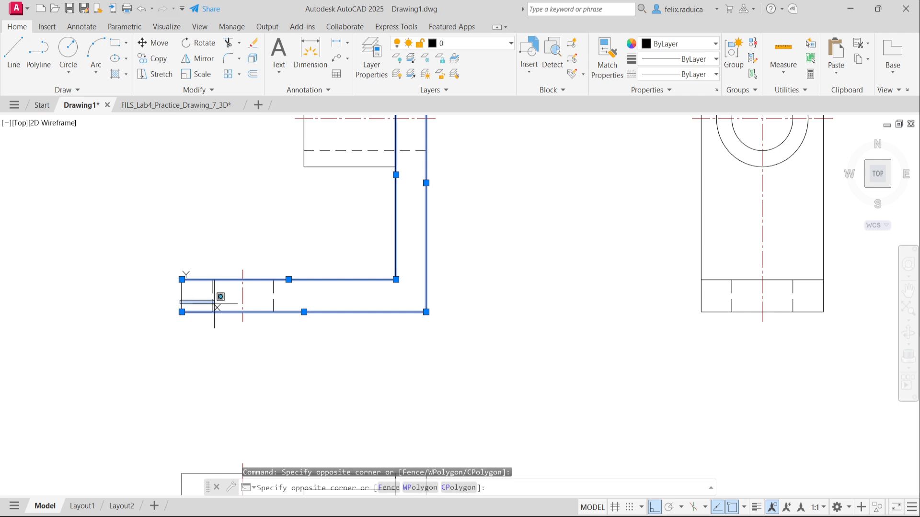
click(237, 295)
click(175, 288)
click(286, 298)
click(266, 294)
scroll(342, 284, down, 2)
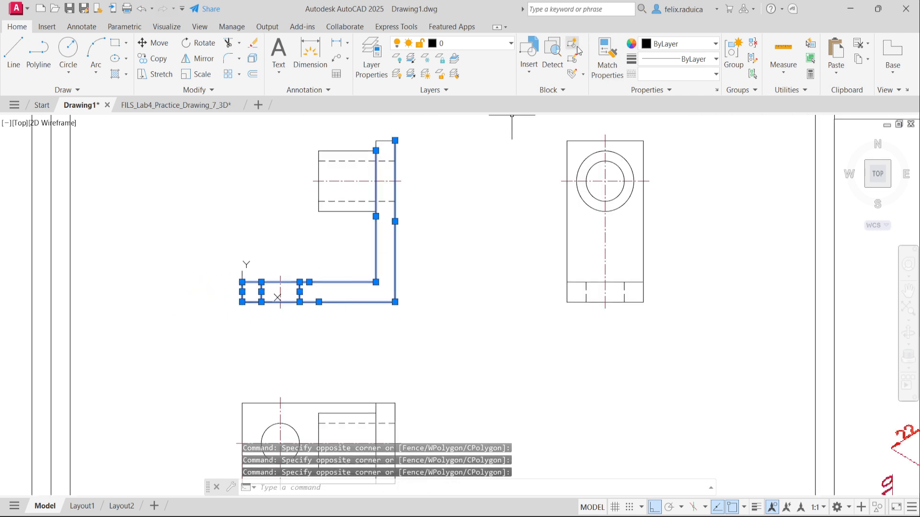
click(334, 227)
click(314, 187)
click(341, 164)
click(312, 140)
click(415, 152)
click(364, 128)
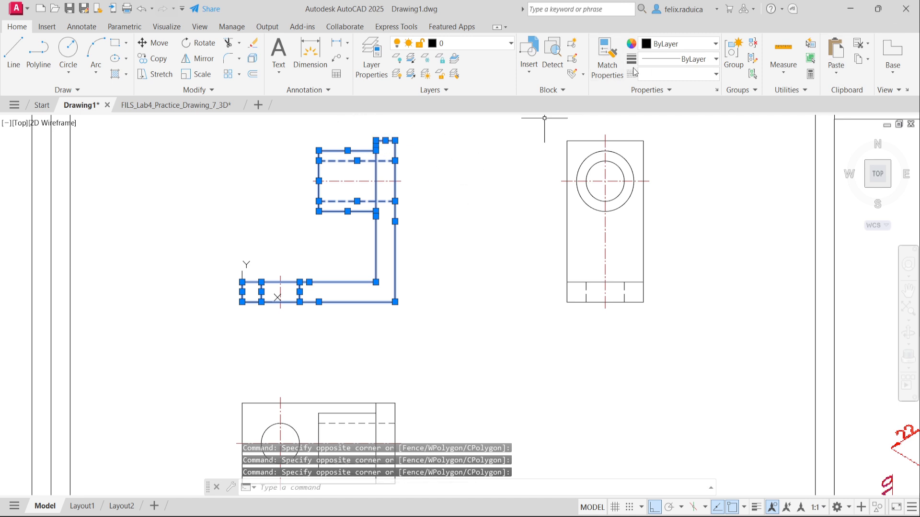
click(712, 59)
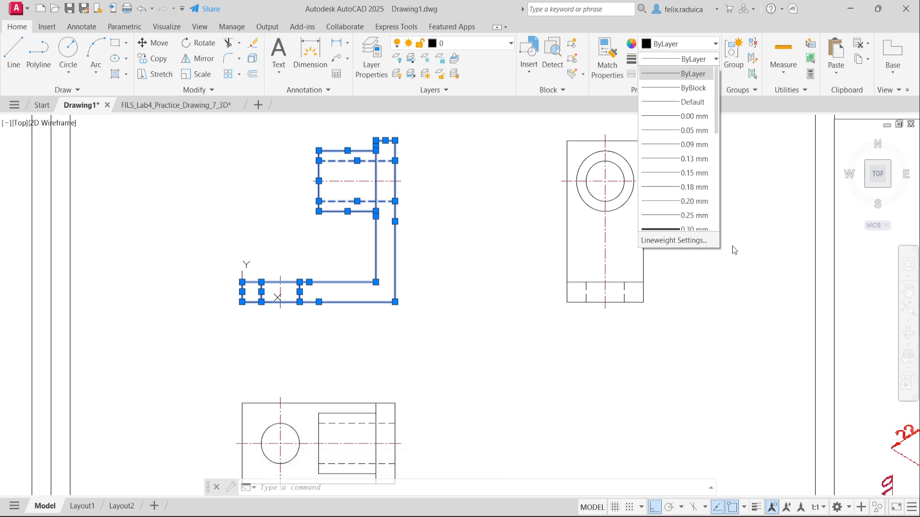
scroll(673, 225, down, 4)
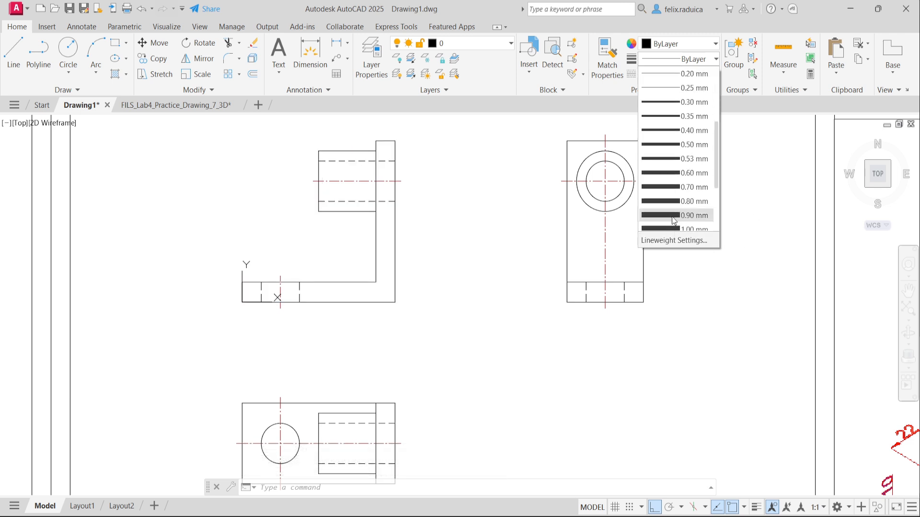
scroll(674, 216, up, 1)
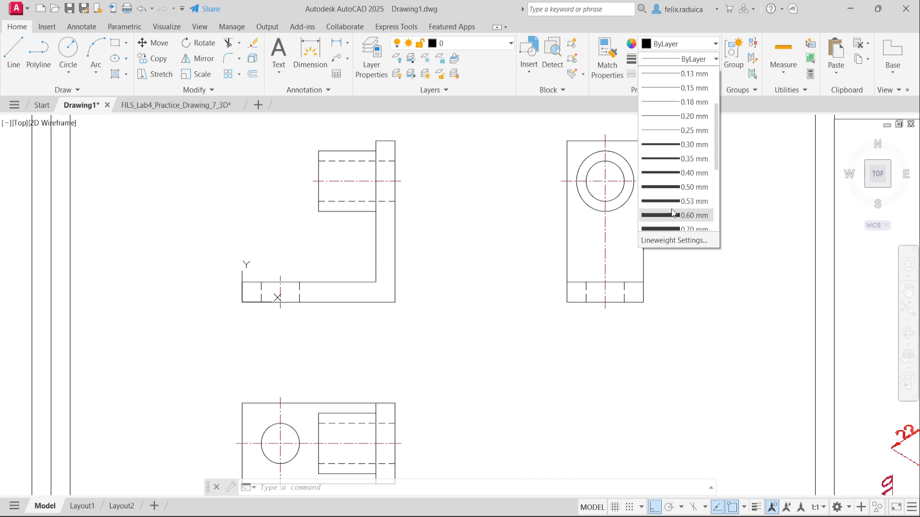
scroll(672, 187, up, 1)
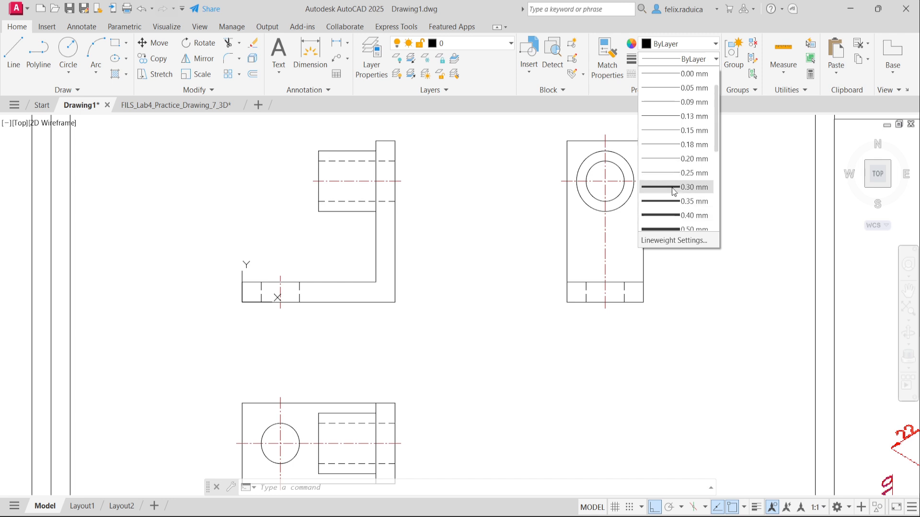
scroll(674, 192, up, 1)
scroll(685, 229, down, 1)
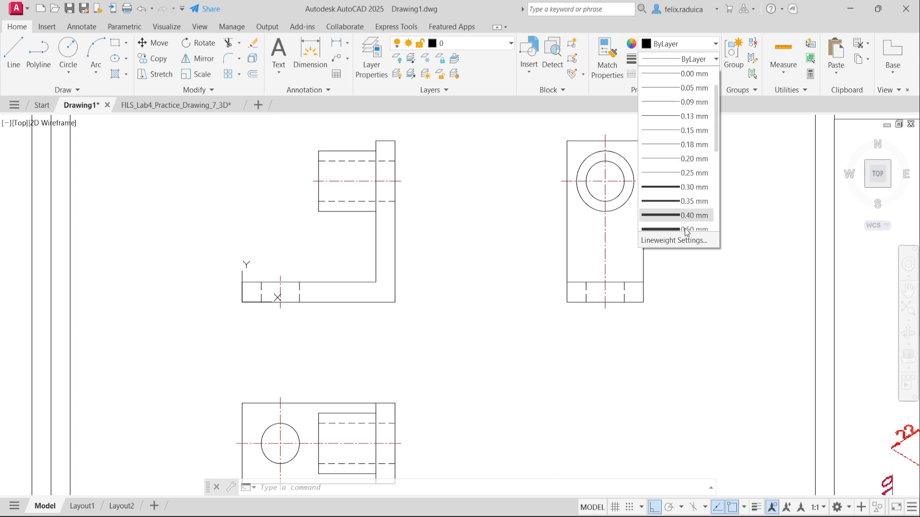
click(686, 230)
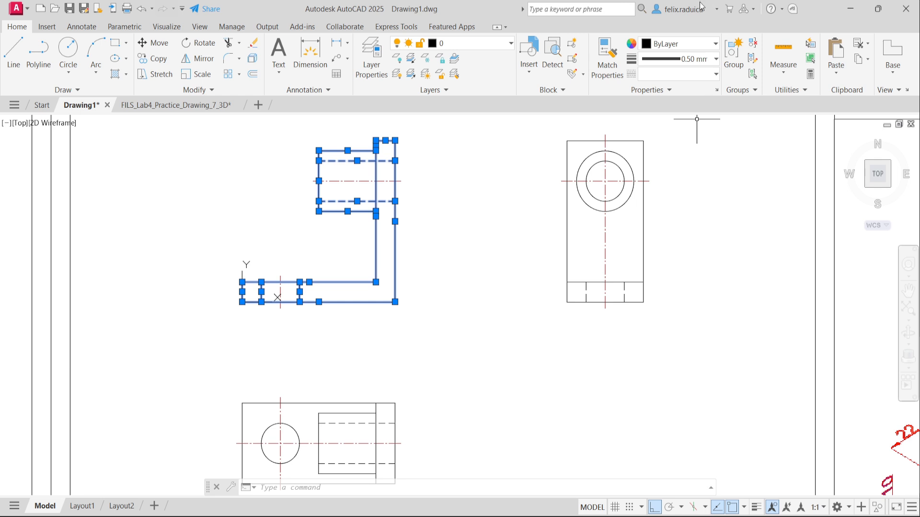
Step: Set the lineweight of the selected front view outlines and hidden edges to 0.30 mm
click(700, 59)
scroll(699, 91, up, 1)
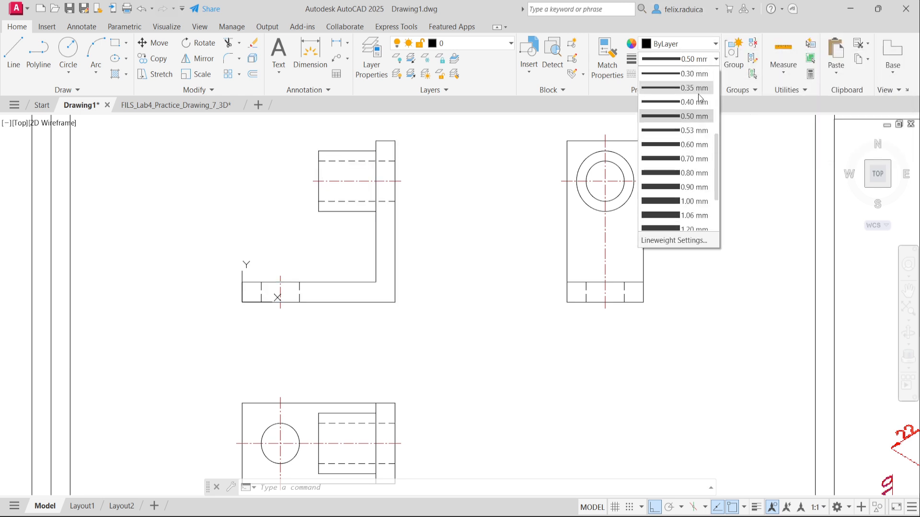
click(696, 75)
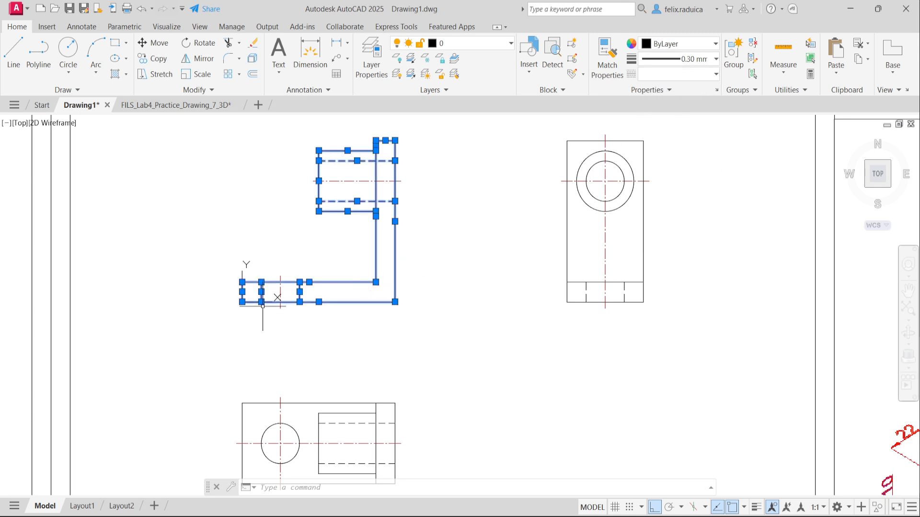
Step: Check the current global linetype scale factor with LTSCALE
click(443, 273)
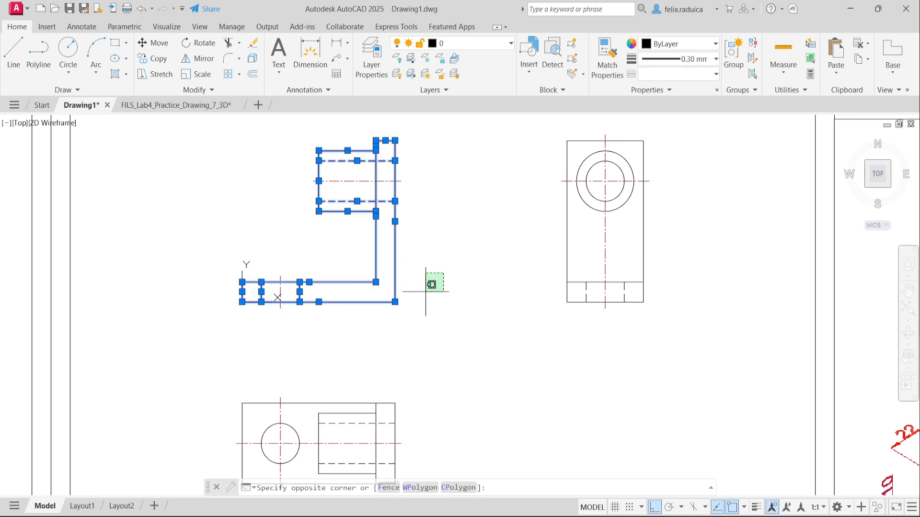
click(420, 286)
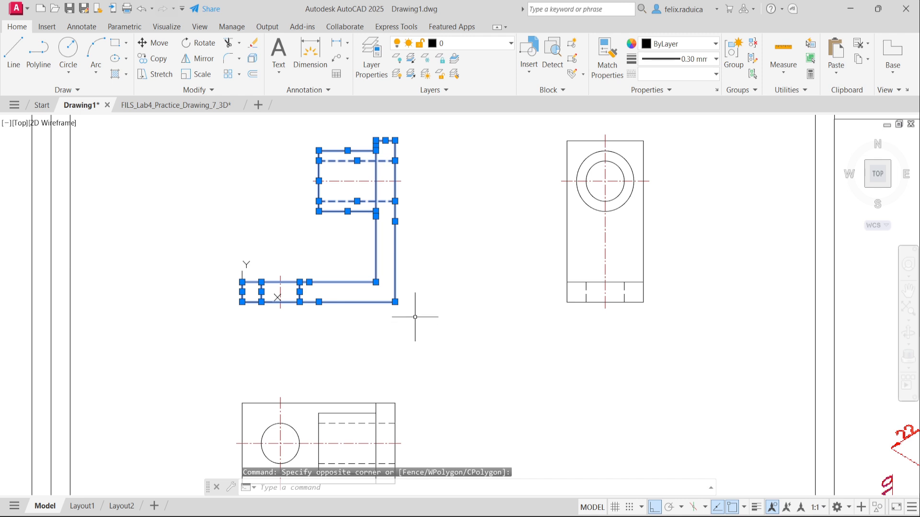
click(567, 291)
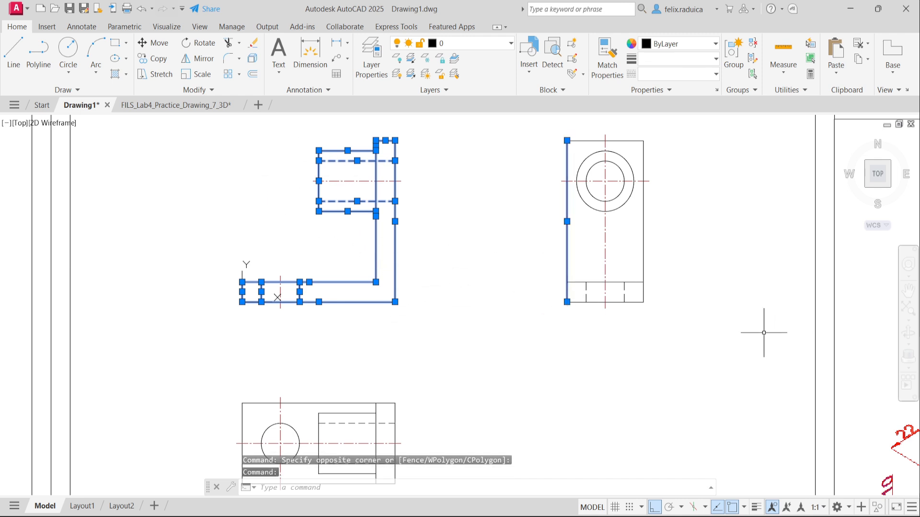
text(ltscale)
key(Return)
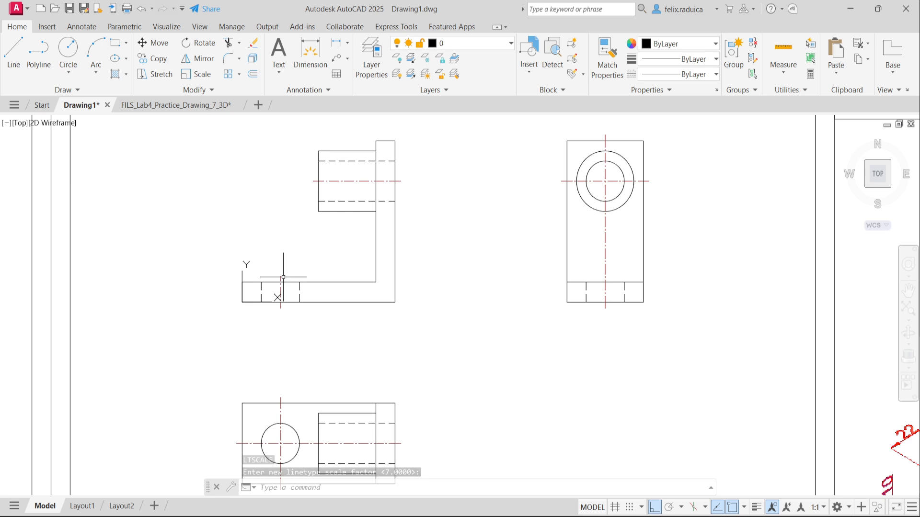
Step: Check the lineweight of the base's upper edge in the front view and turn on lineweight display
click(312, 283)
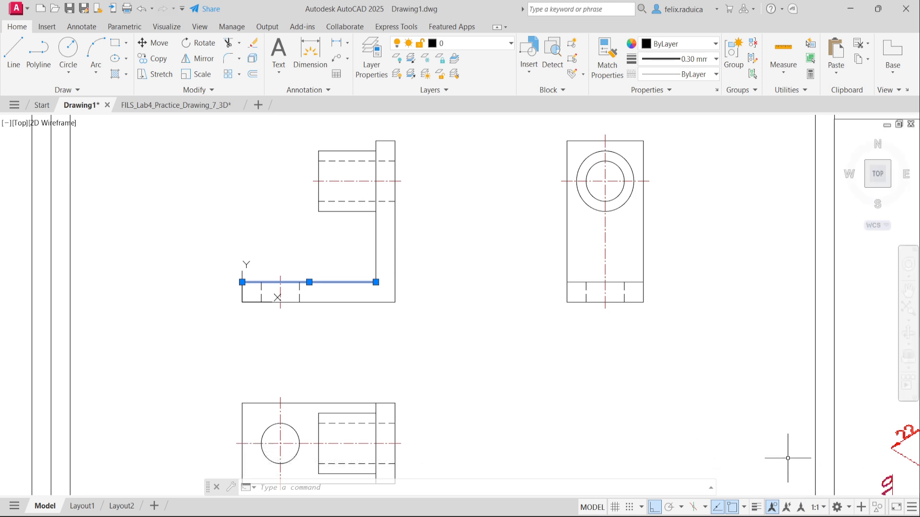
click(756, 508)
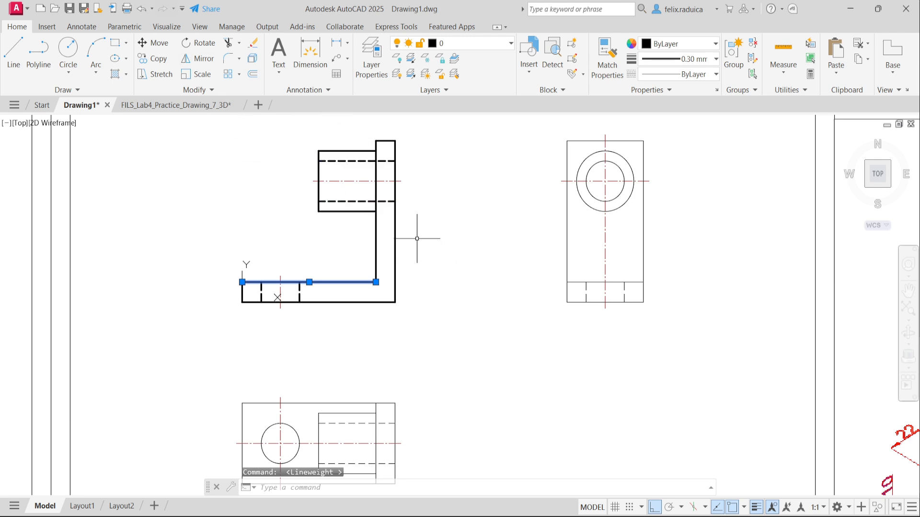
key(Escape)
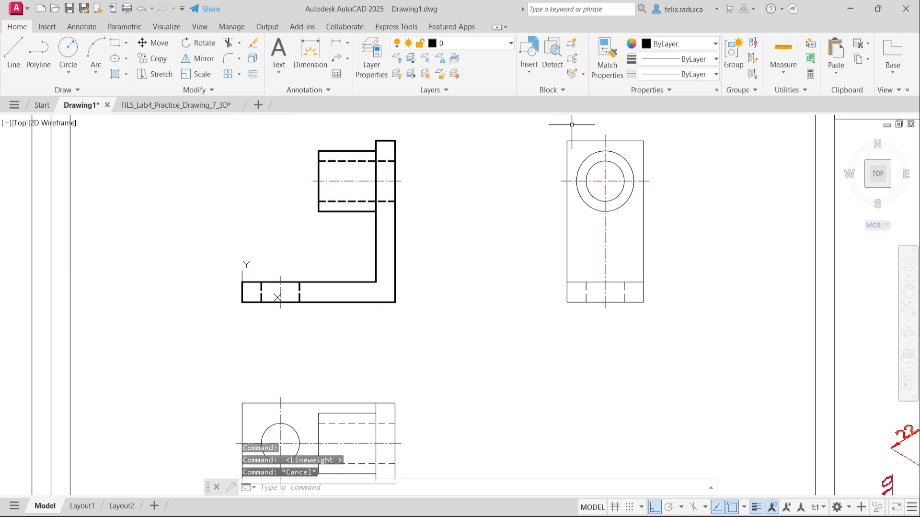
Step: Match the side view's outer vertical edges, upper edge and both boss circles to the front view's 0.30 mm outer vertical edge
click(393, 236)
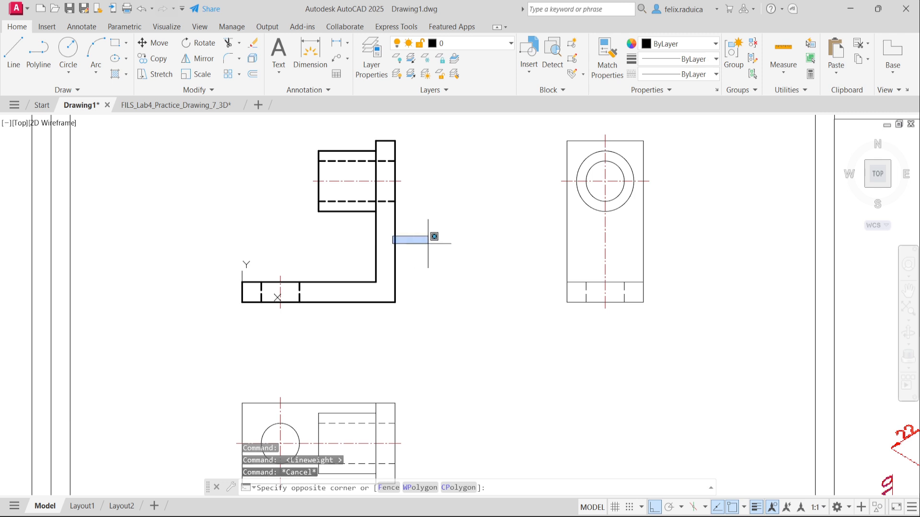
click(431, 242)
click(417, 242)
click(386, 225)
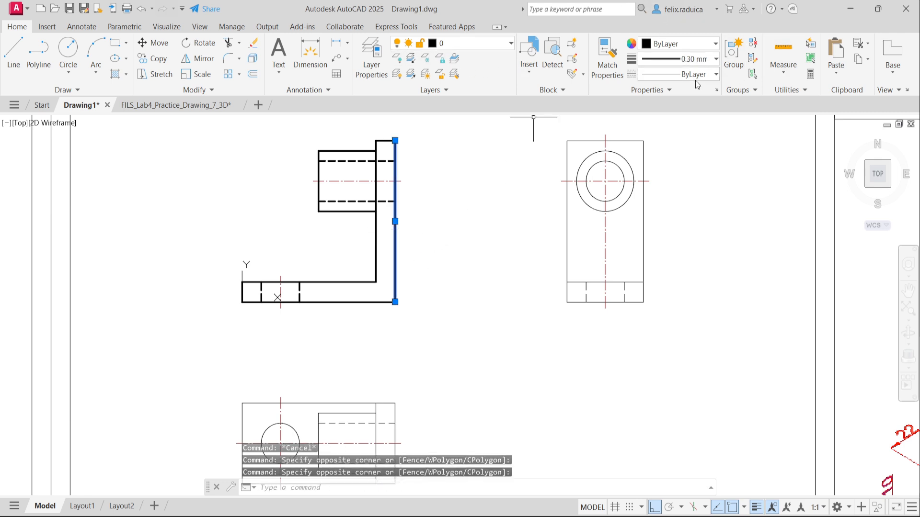
click(604, 56)
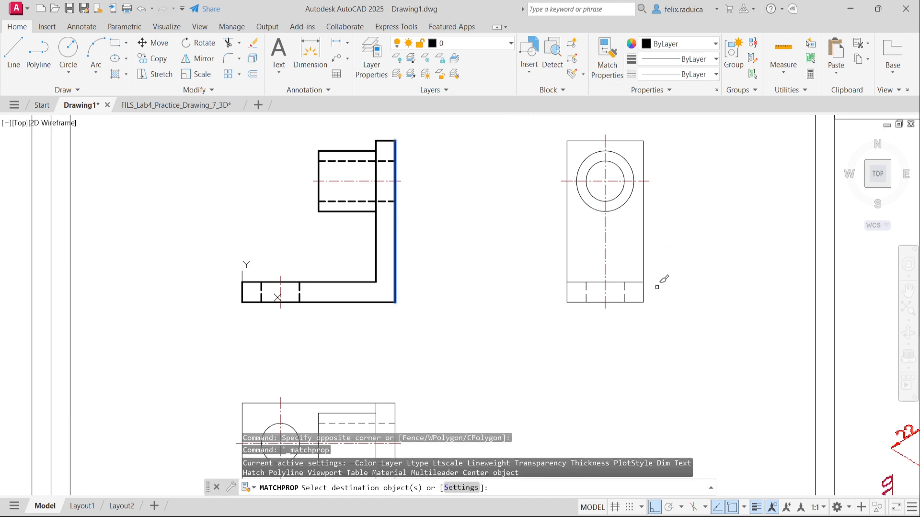
click(585, 222)
click(558, 199)
click(633, 159)
click(620, 138)
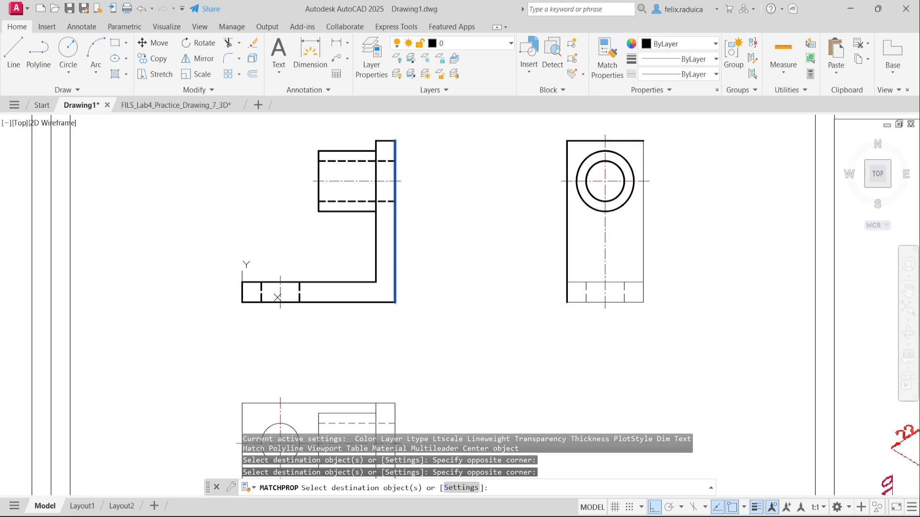
click(619, 169)
click(643, 161)
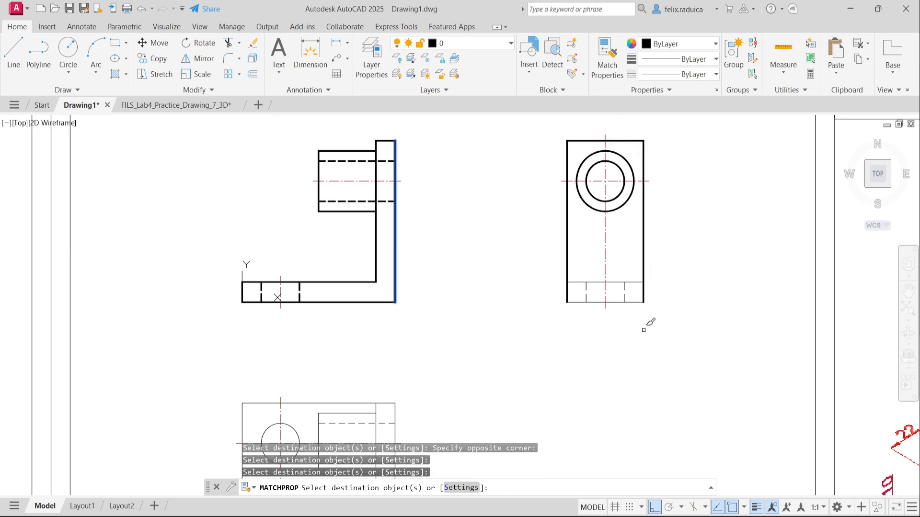
Step: Match the side view's two horizontal base lines and the base hole's two hidden edges to the same source edge
drag(634, 312, 623, 271)
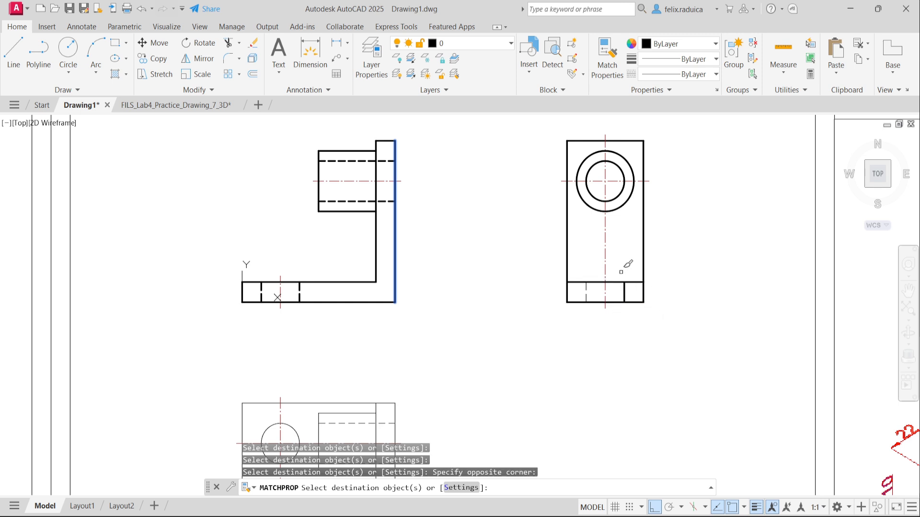
click(584, 294)
click(592, 301)
click(589, 294)
click(579, 293)
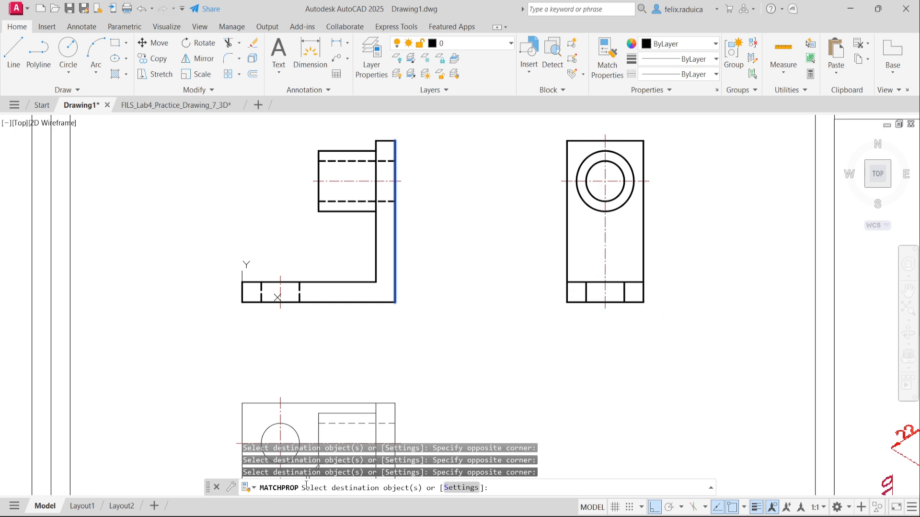
Step: Match the top view's outline, hole circle, boss edges and bore edges to the same 0.30 mm source edge, and finish matching
middle_click(407, 404)
middle_click(407, 405)
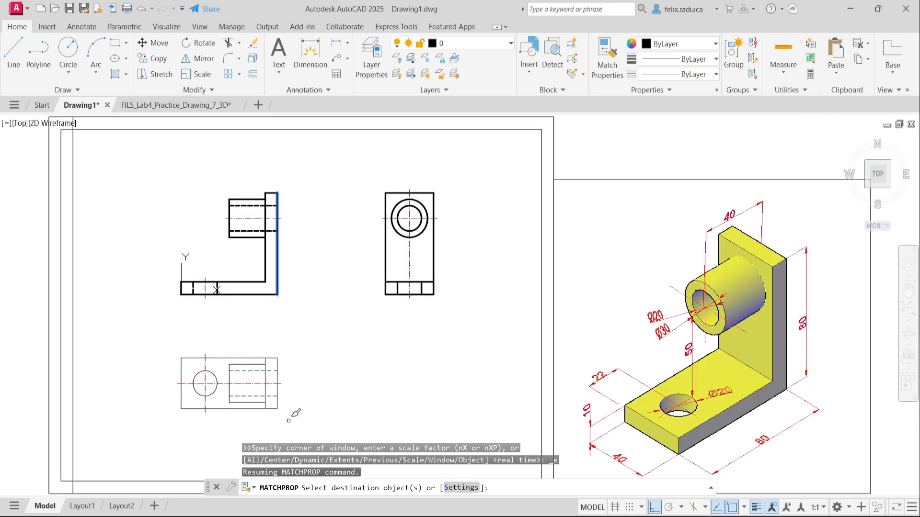
click(288, 417)
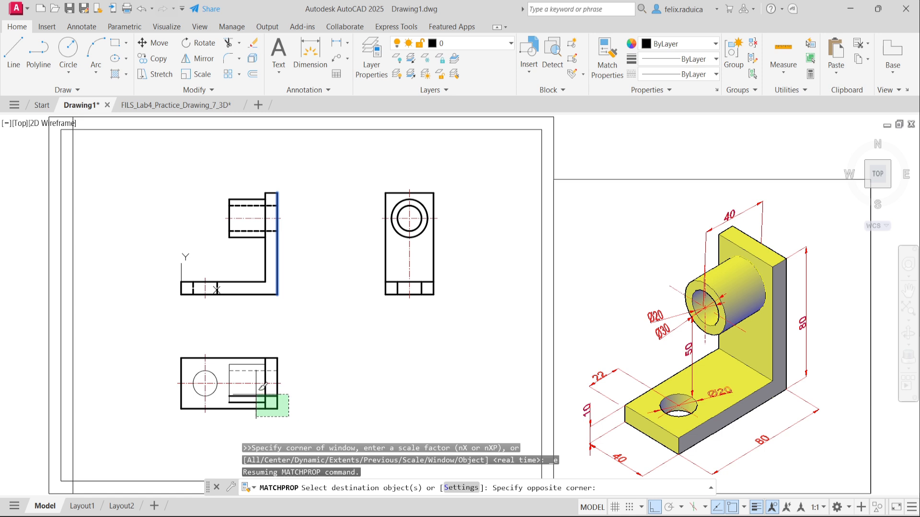
click(251, 395)
click(257, 377)
click(239, 353)
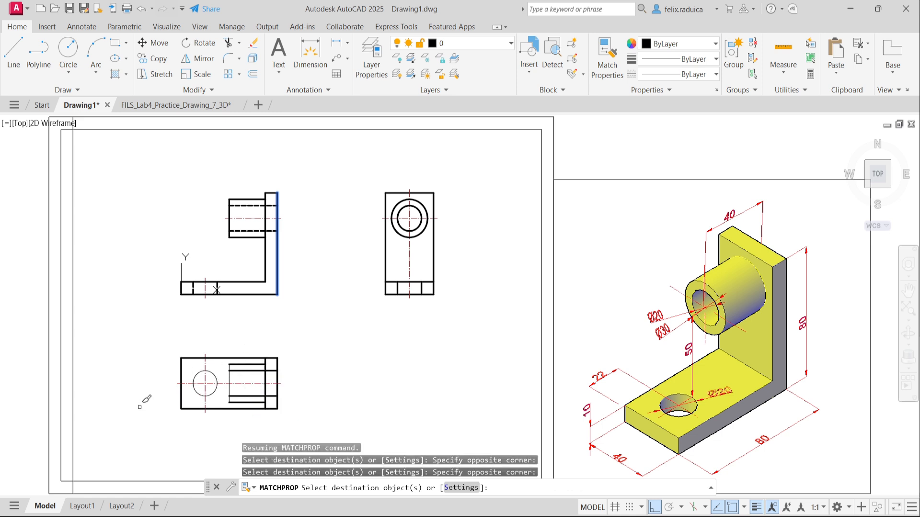
click(200, 391)
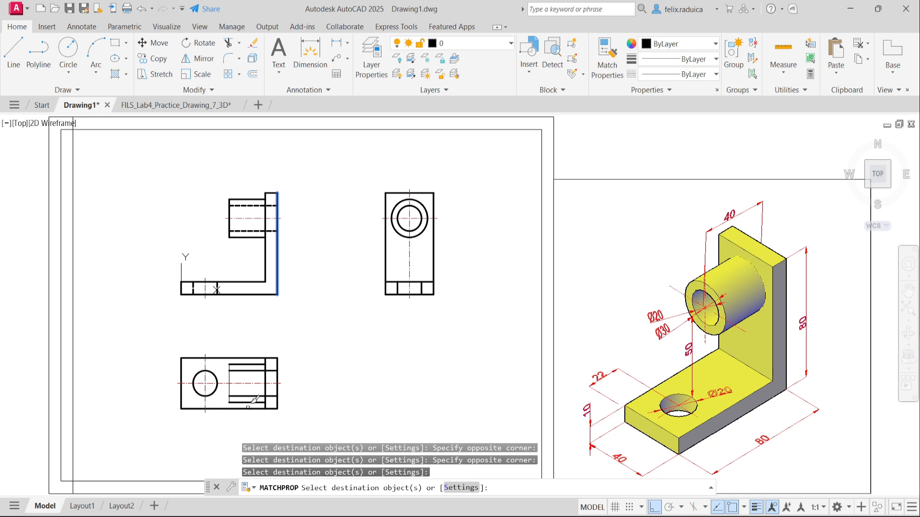
click(229, 377)
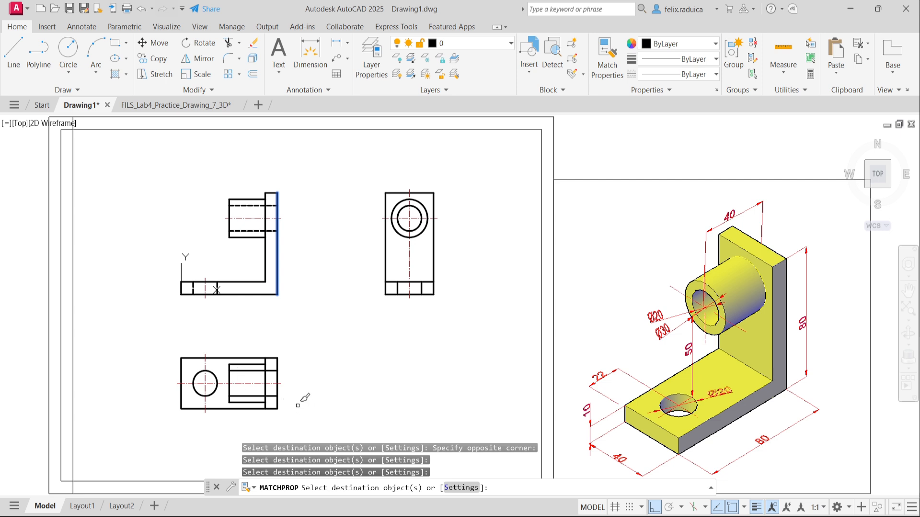
key(Return)
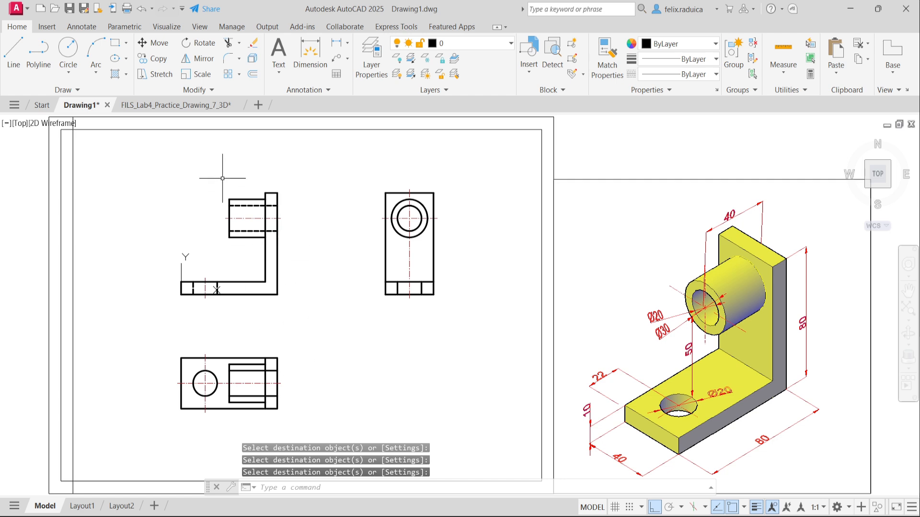
Step: Give the boss bore's two hidden edges in the top view the DASHED linetype and clear the selection
scroll(253, 386, up, 4)
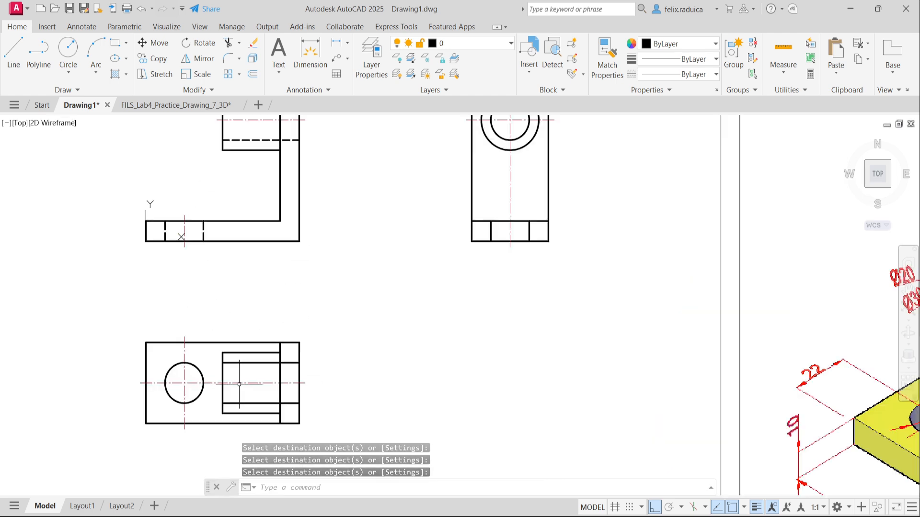
scroll(261, 383, down, 1)
middle_click(260, 380)
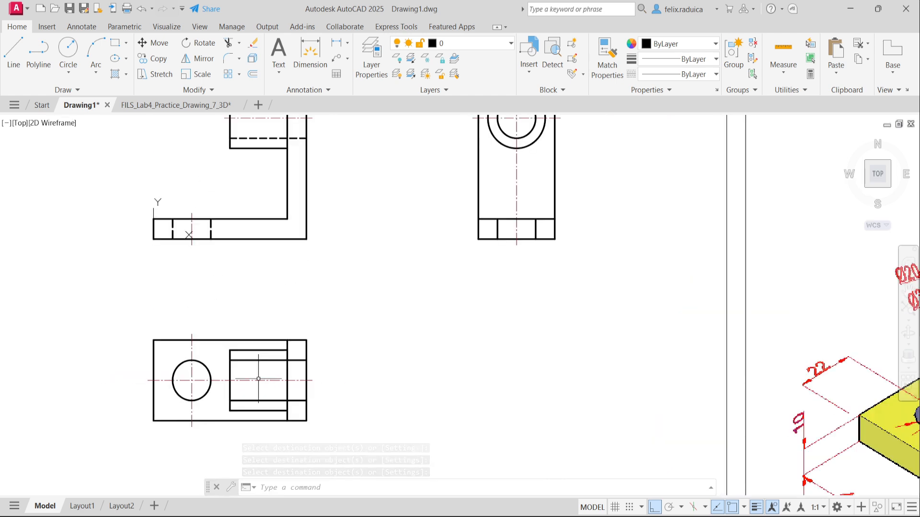
middle_click(260, 380)
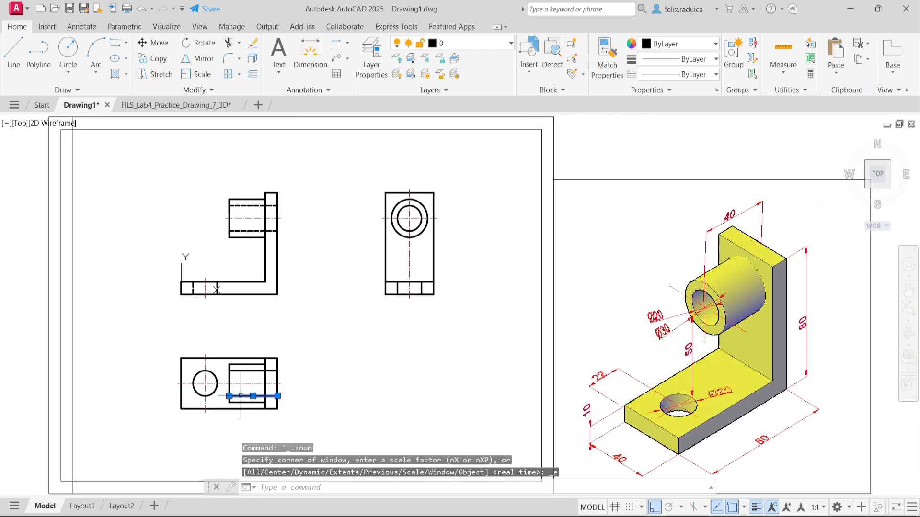
click(254, 396)
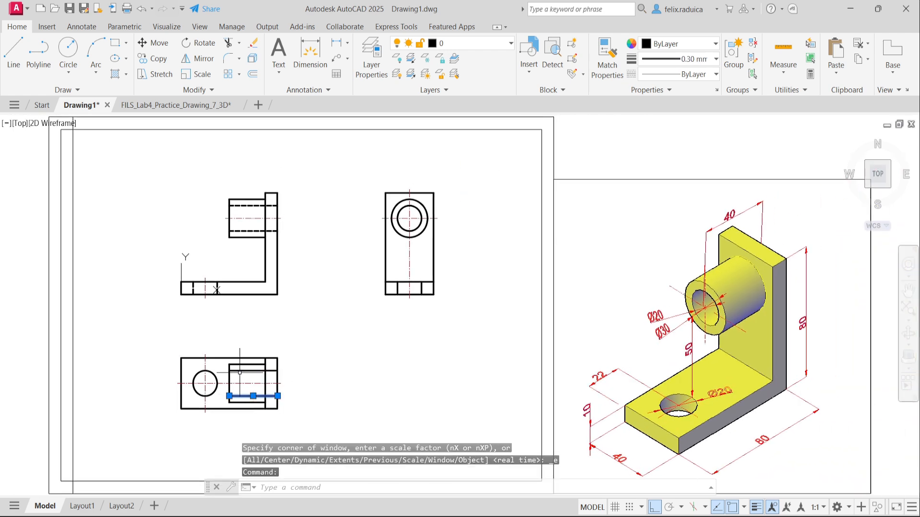
click(242, 371)
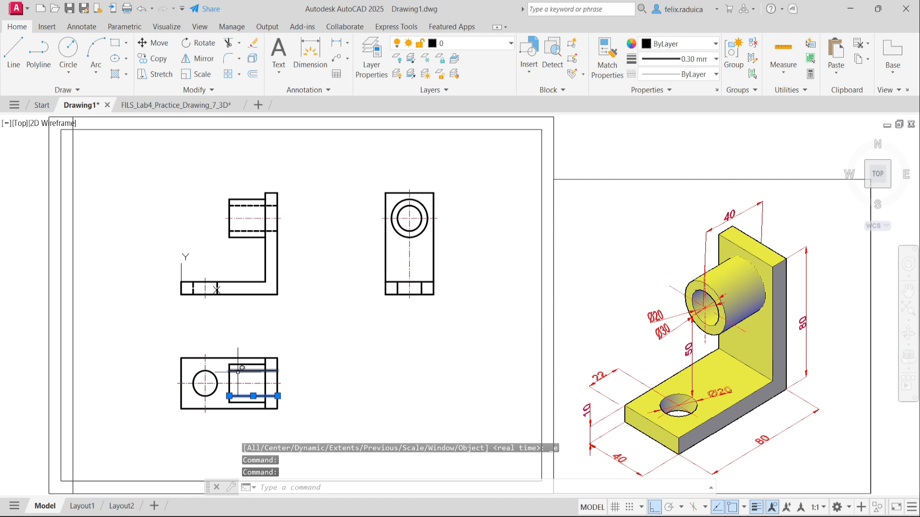
click(242, 371)
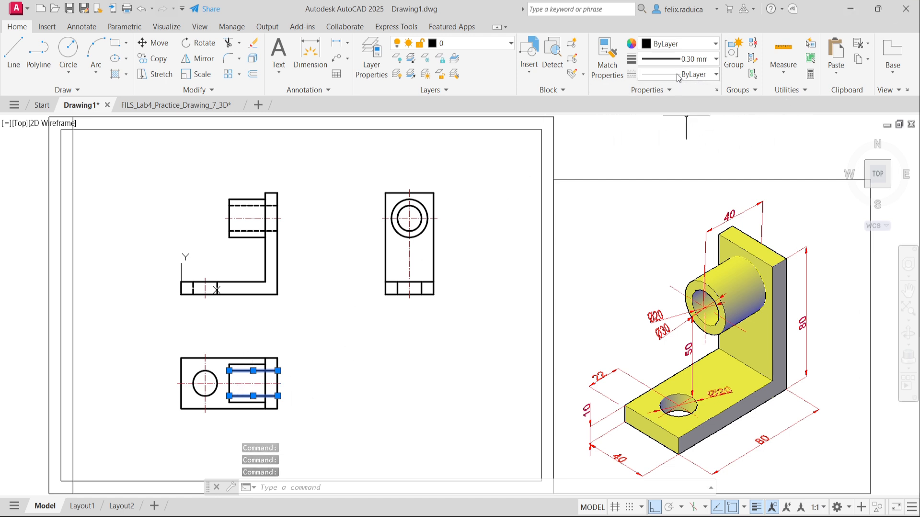
click(704, 76)
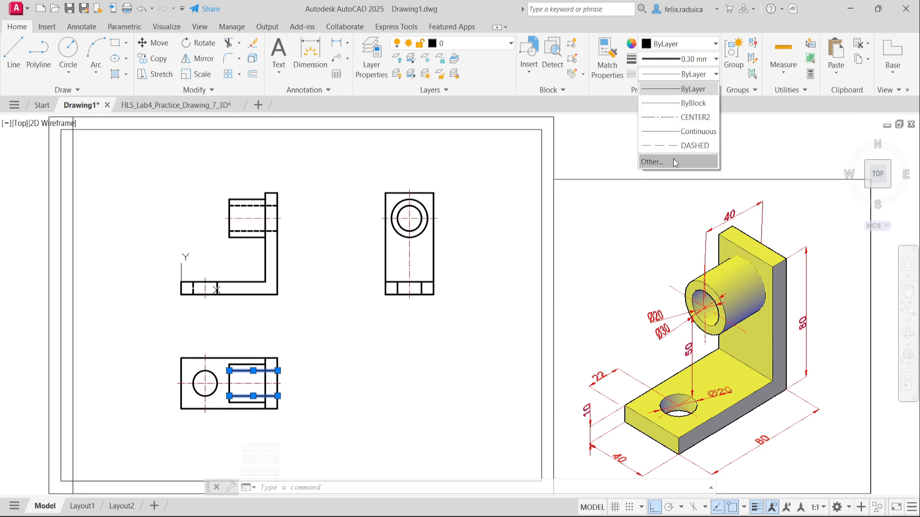
click(695, 145)
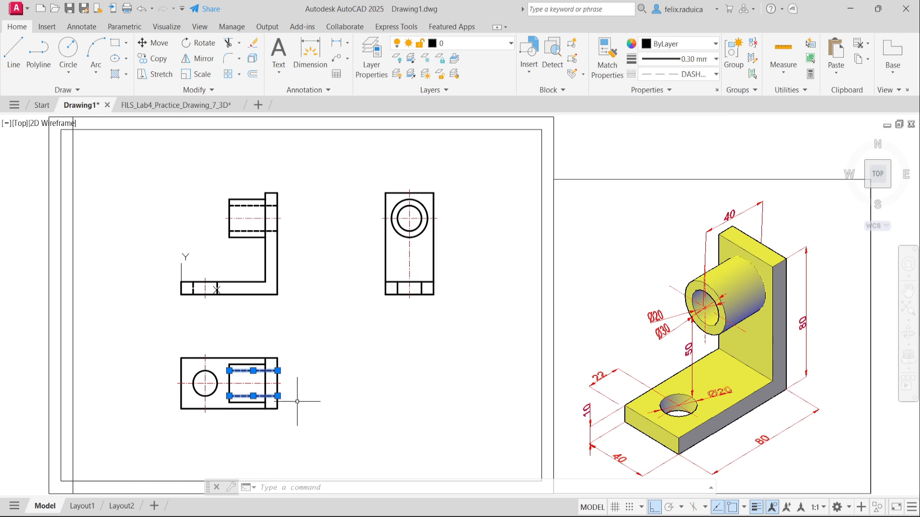
key(Escape)
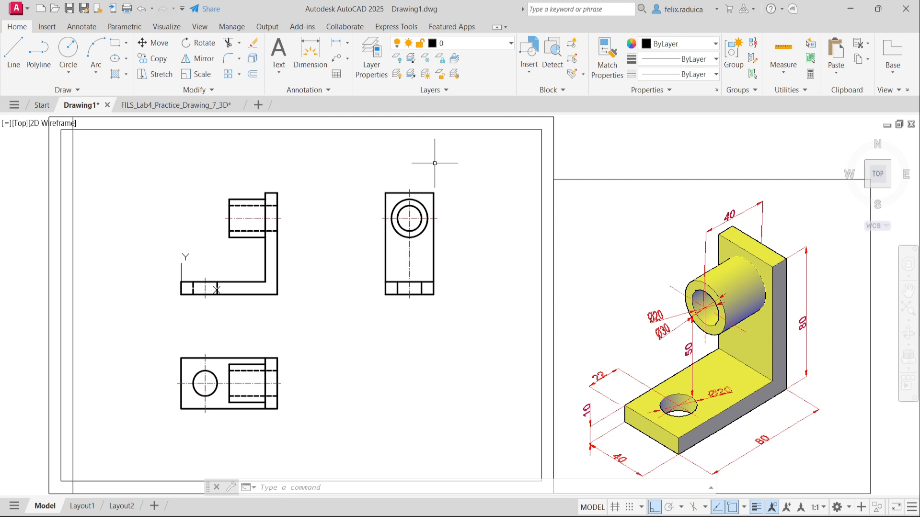
Step: Apply the DASHED linetype to the base hole's two hidden edges in the side view and clear the selection
click(420, 286)
click(397, 287)
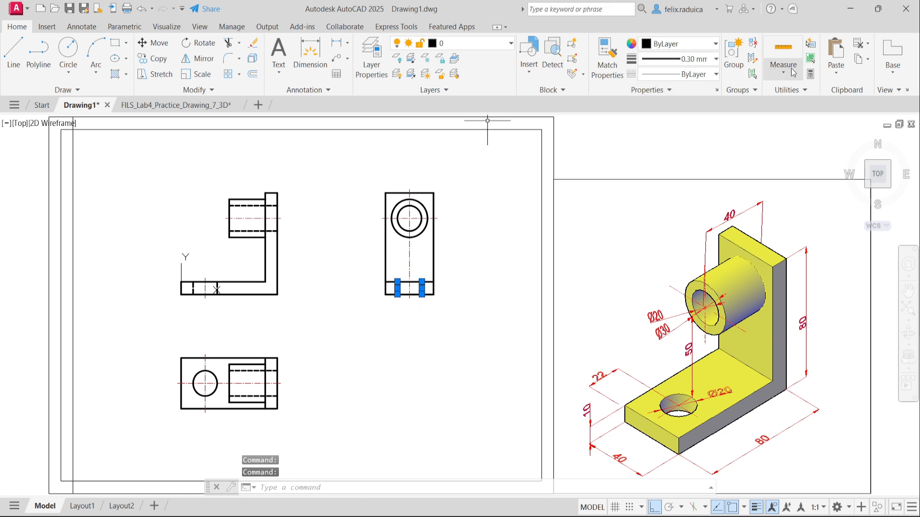
click(670, 75)
click(673, 146)
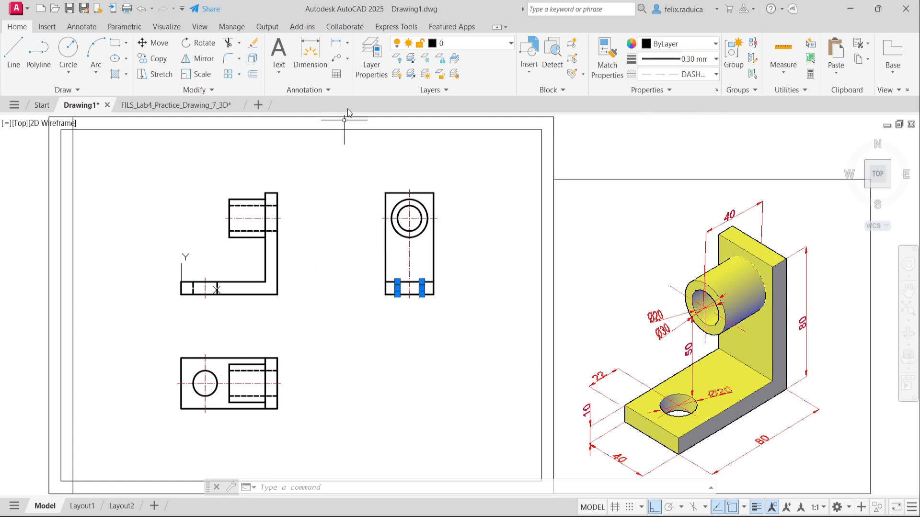
middle_click(403, 275)
middle_click(403, 275)
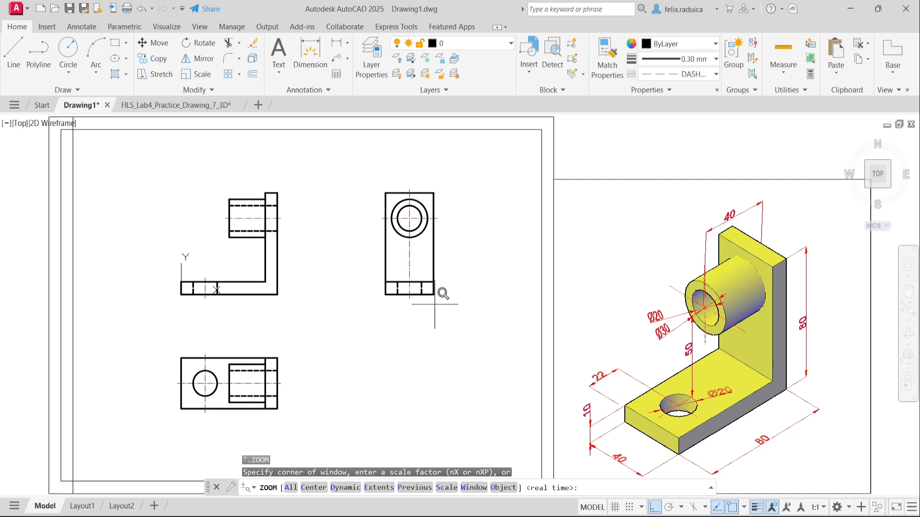
key(Escape)
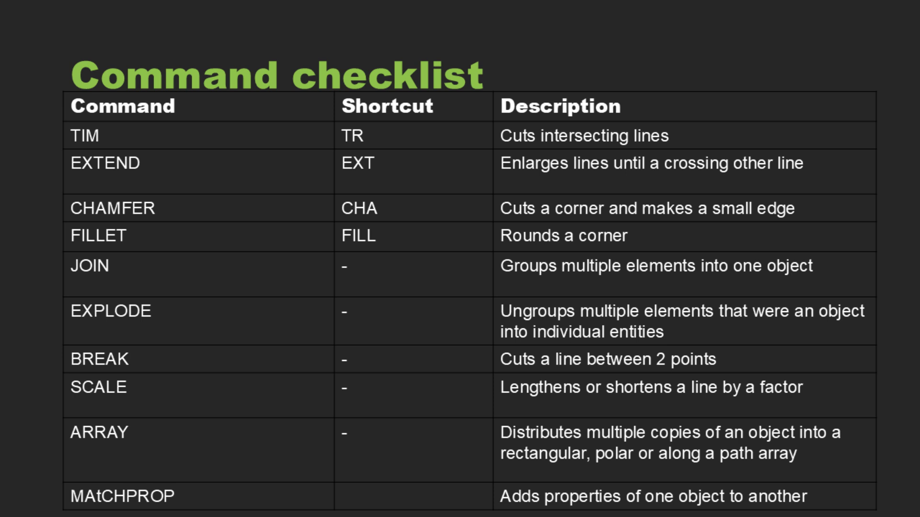
key(Right)
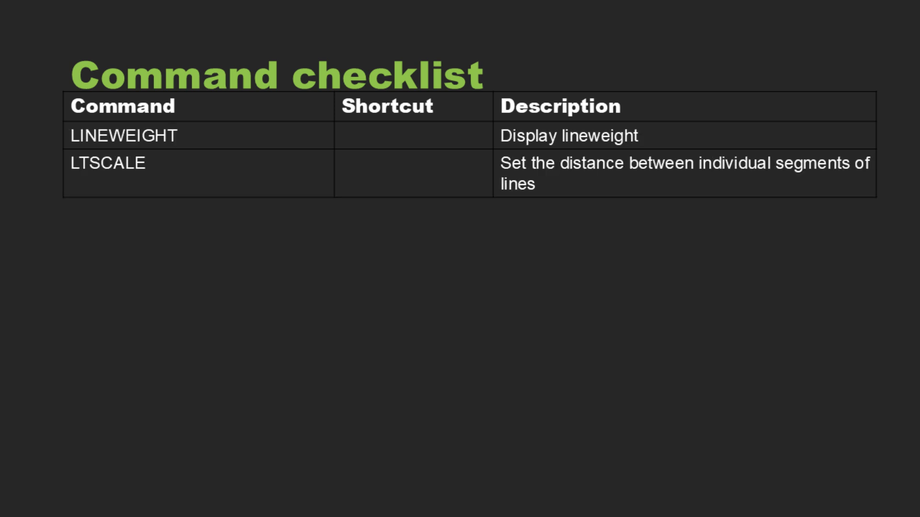